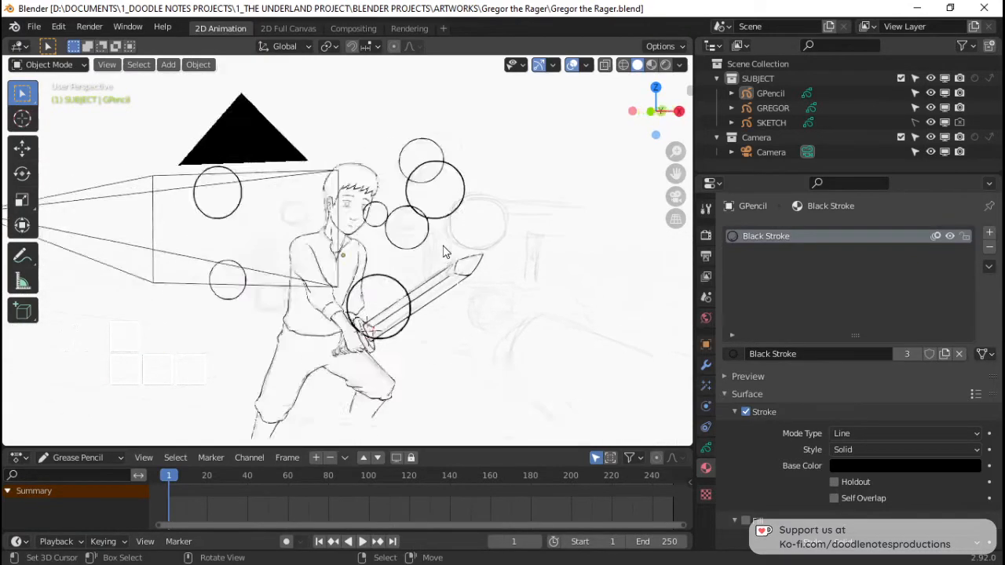
Step: Try moving the camera along its local Z axis while looking through it
key("KP_0")
left_click(403, 142)
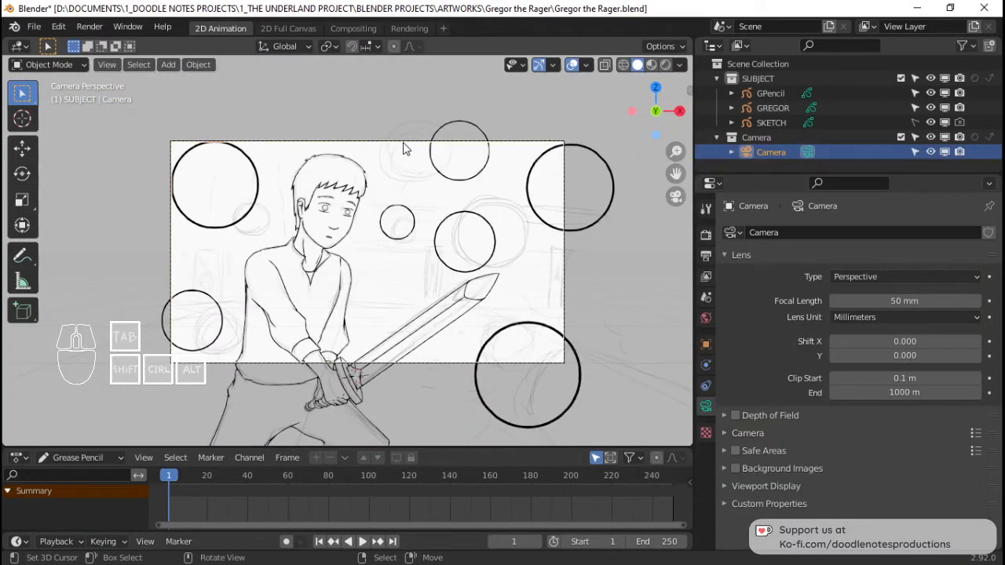
key("g")
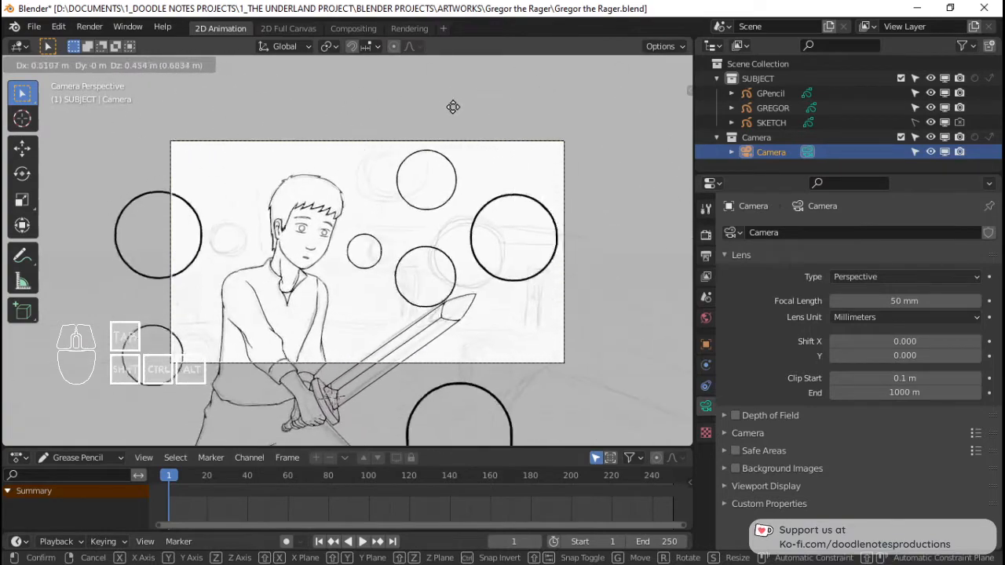
key("z")
key("z")
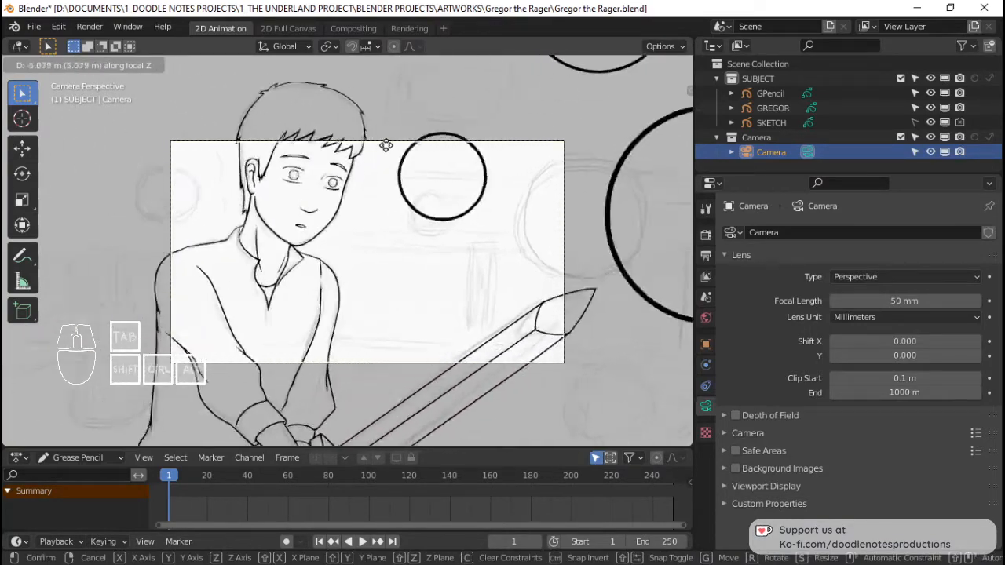
left_click(427, 242)
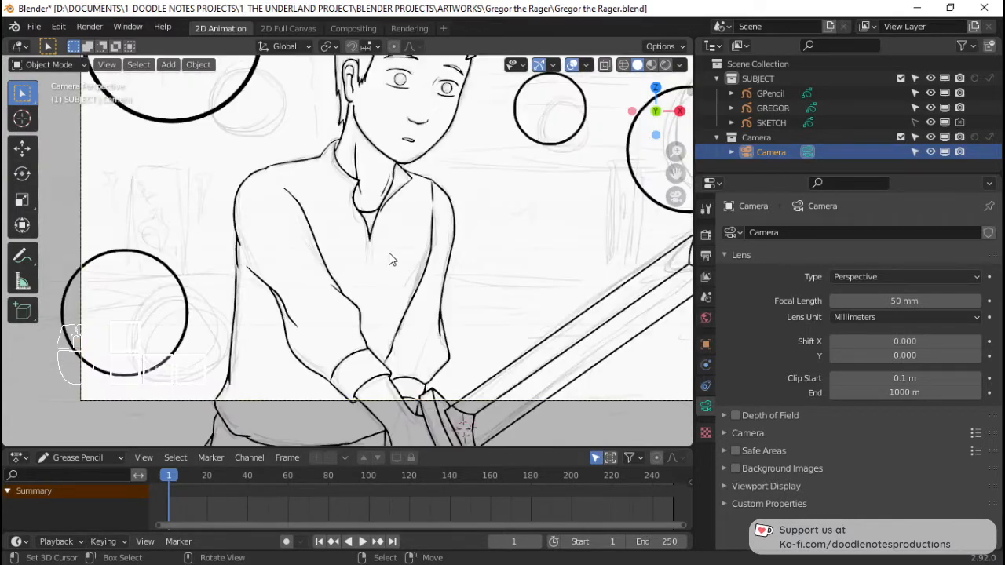
mouse_move(396, 285)
middle_mouse_down("shift")
mouse_move(361, 291)
mouse_move(383, 298)
middle_mouse_up("shift")
scroll(361, 291, "down", 6)
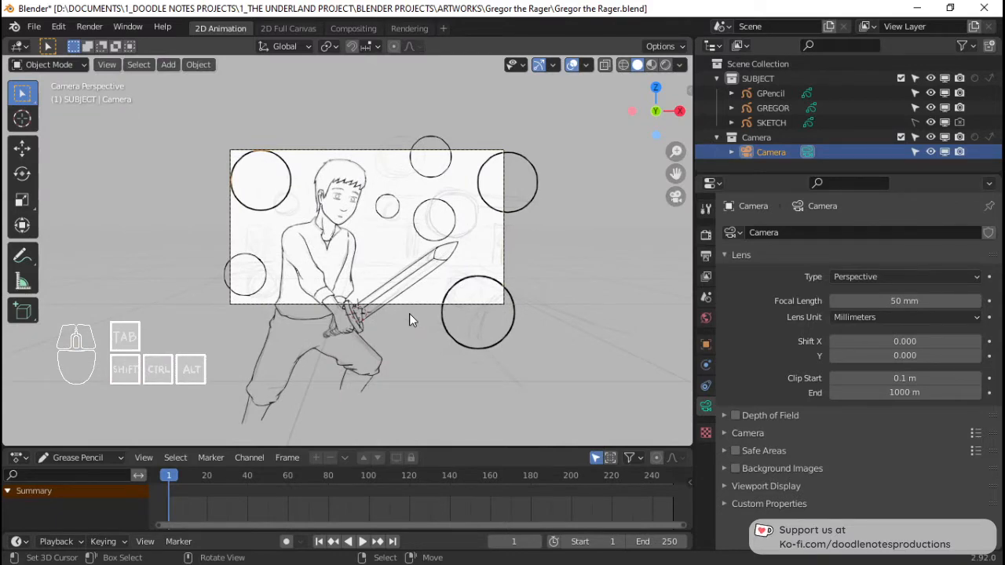
scroll(384, 314, "up", 3)
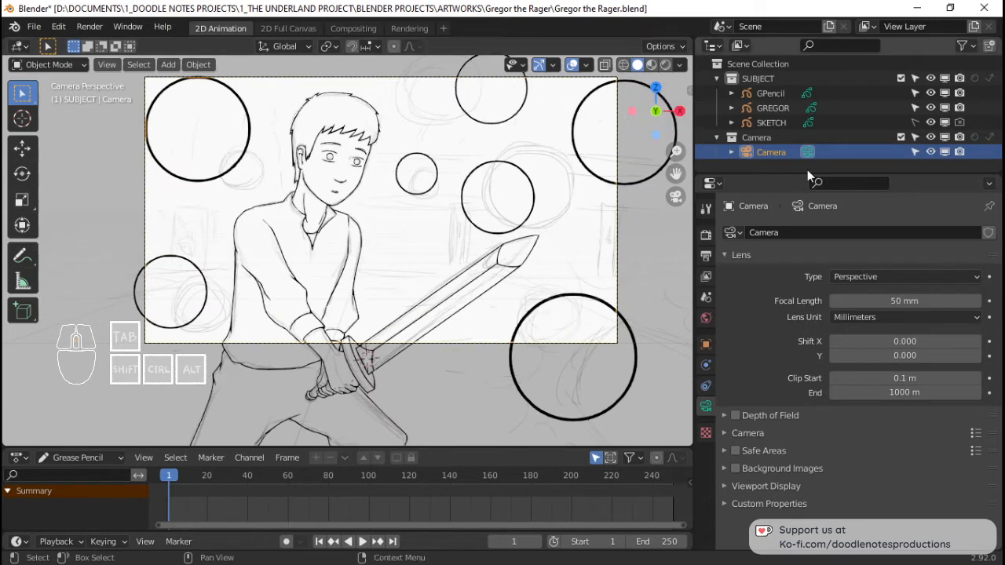
Step: Rename the GPencil object holding the circles to BLOODBALLS and save the file
left_click_drag(809, 168, 802, 243)
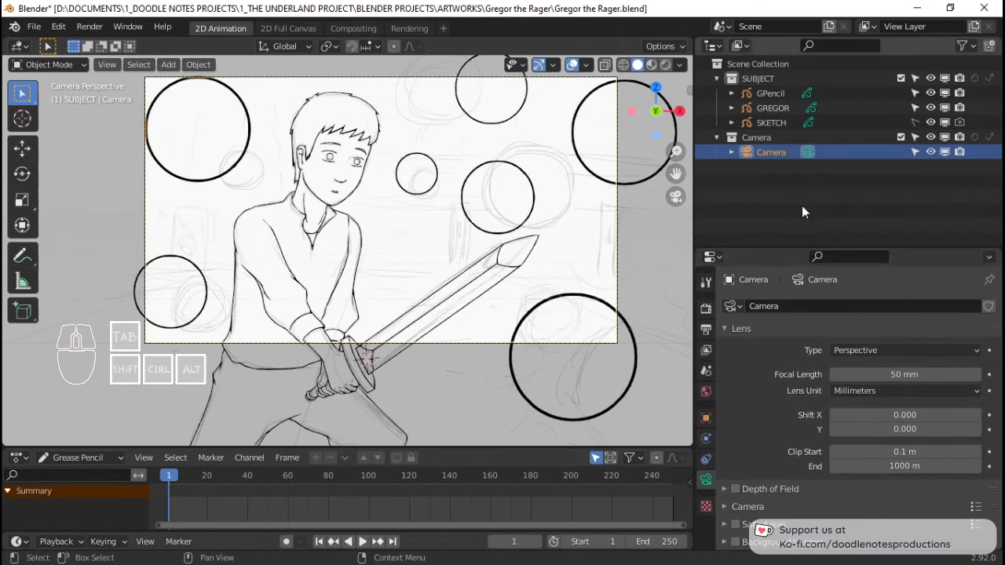
left_click(784, 103)
left_click(777, 94)
double_click(775, 94)
key("shift")
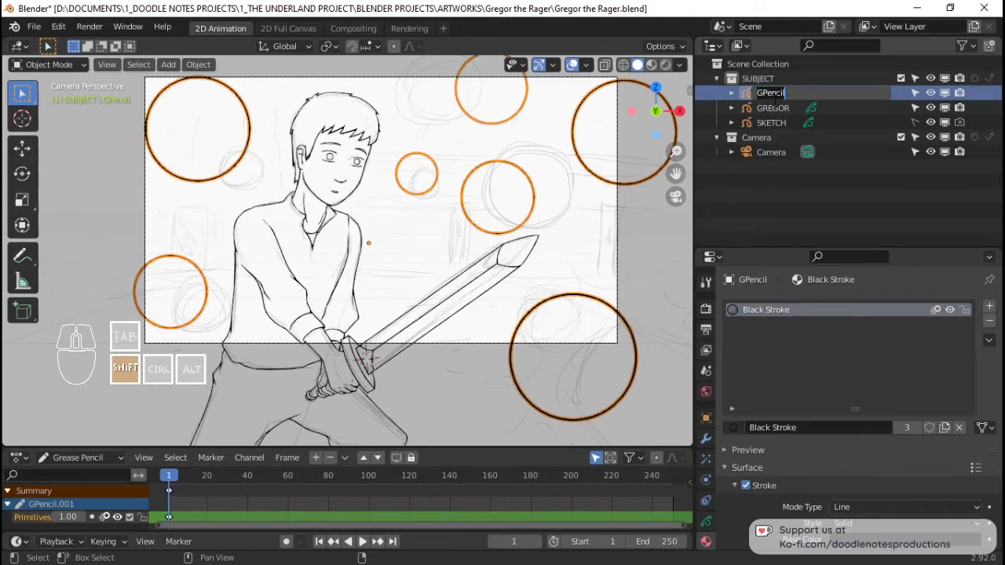
type("B")
type("Bl")
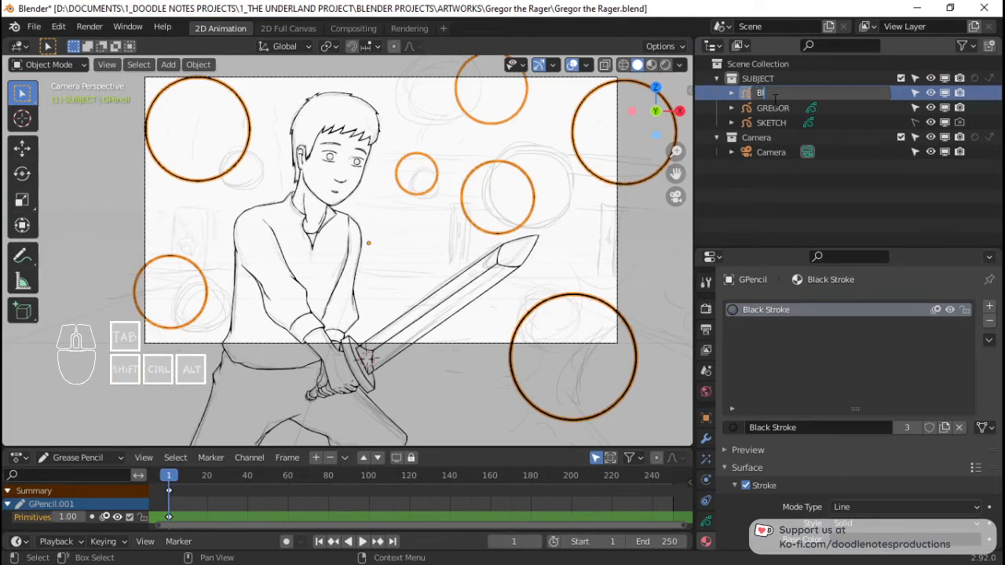
type("OOD")
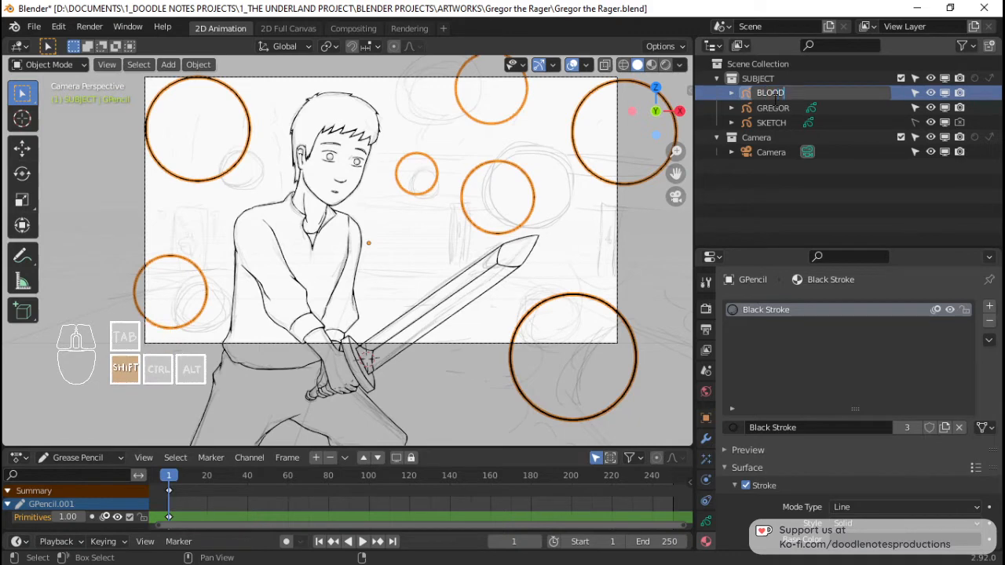
type("BALLS")
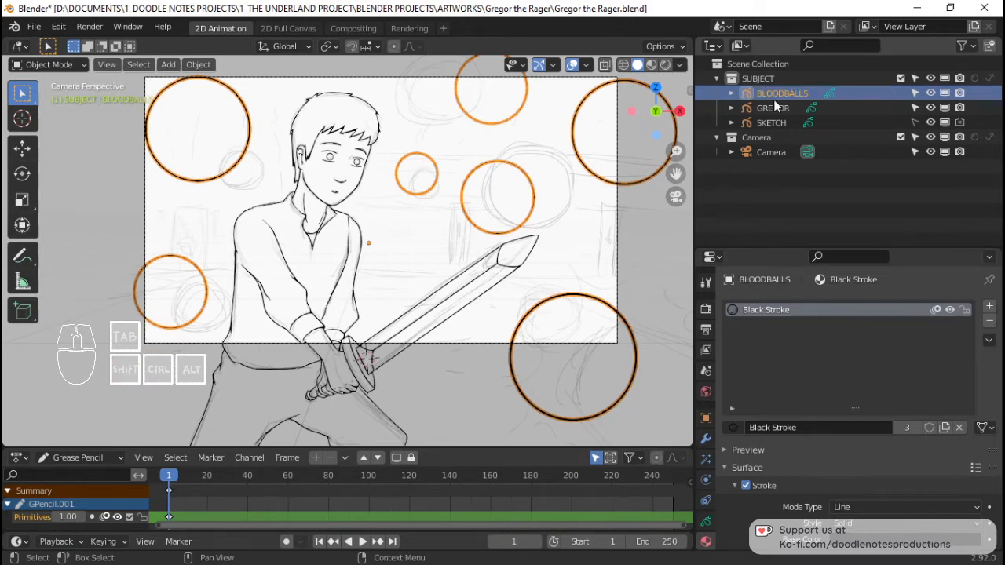
key("Return")
key("ctrl+s")
Step: Make the SUBJECT collection active and snap the 3D cursor to the world origin
scroll(399, 246, "down", 2)
middle_click_drag(399, 246, 418, 258)
scroll(339, 265, "down", 10)
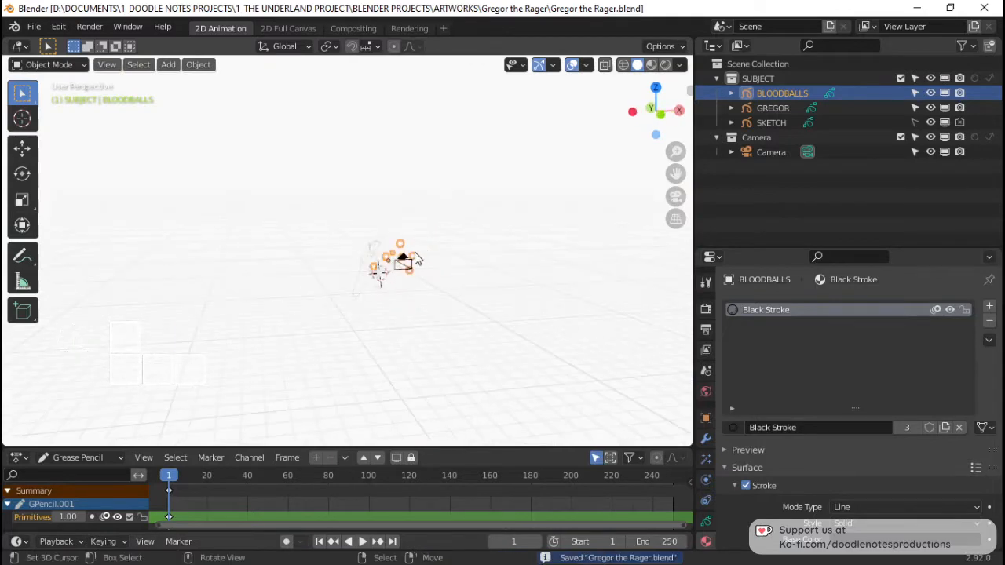
key("KP_0")
scroll(429, 261, "up", 2)
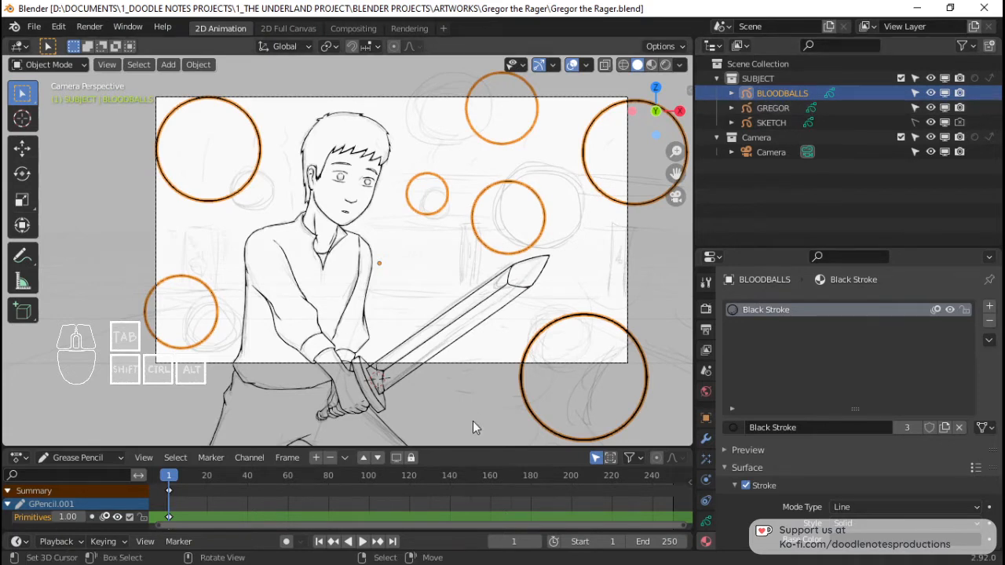
left_click(760, 79)
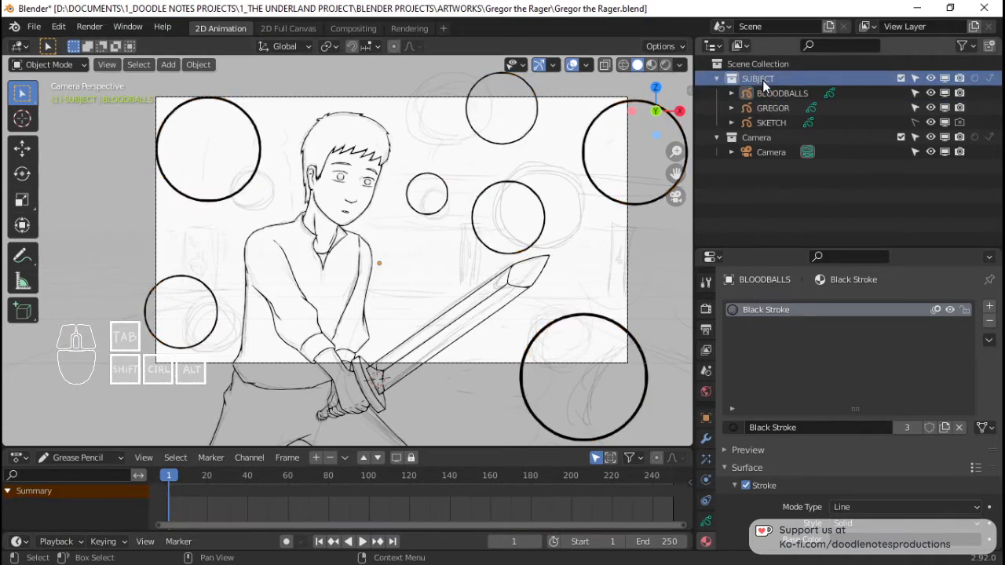
scroll(427, 226, "down", 5)
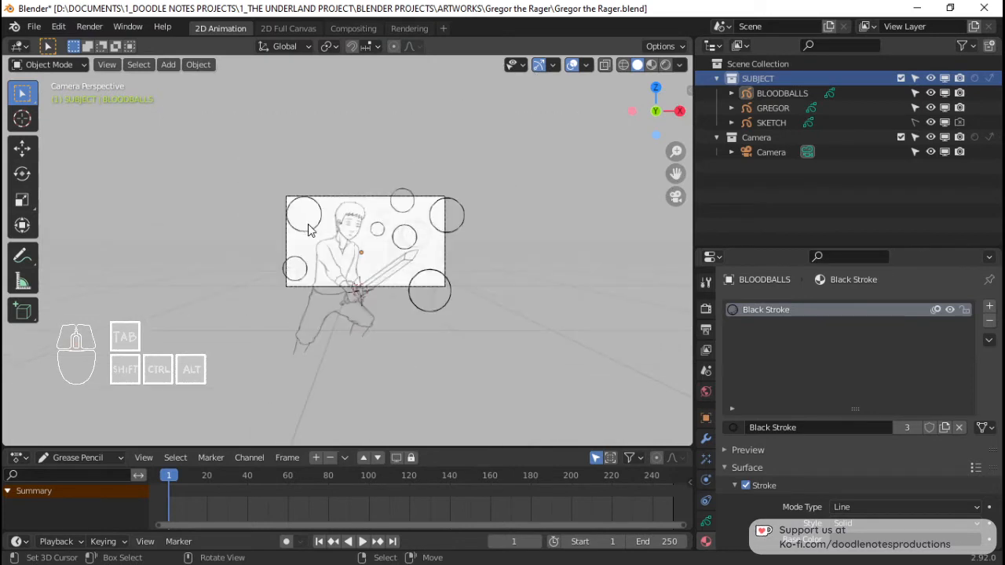
scroll(308, 223, "up", 10)
key("shift+s")
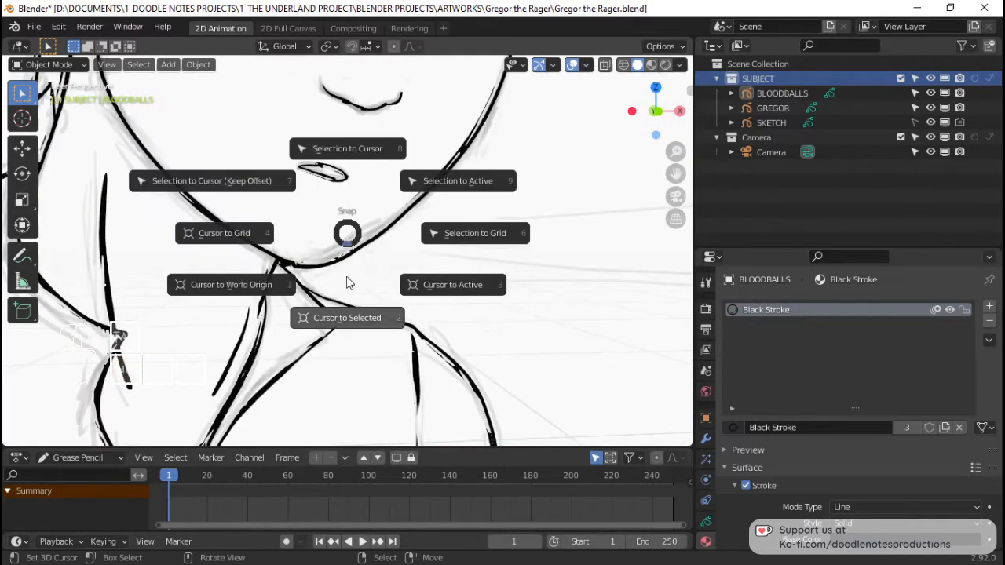
left_click(231, 285)
scroll(418, 276, "down", 8)
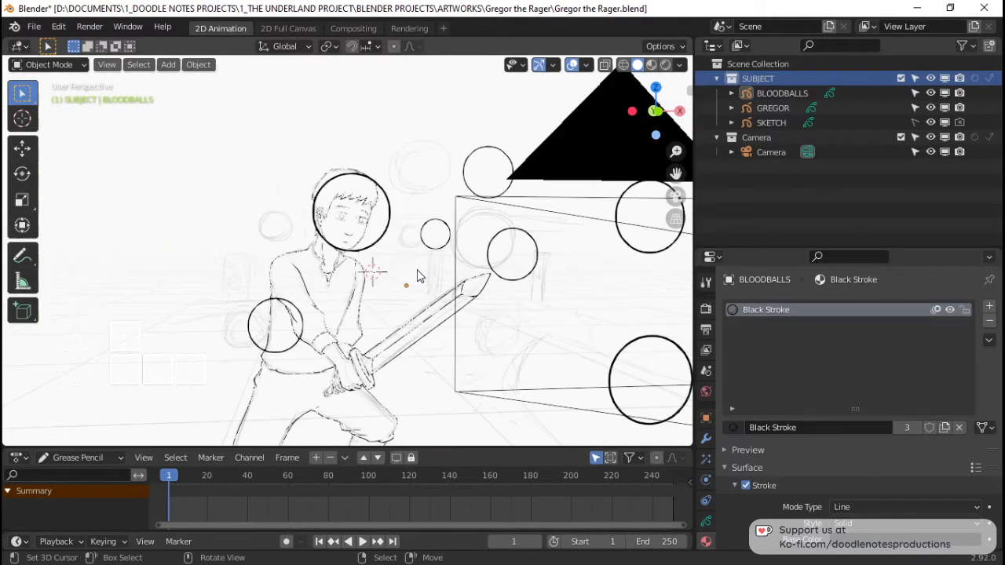
key("KP_0")
scroll(329, 216, "up", 3)
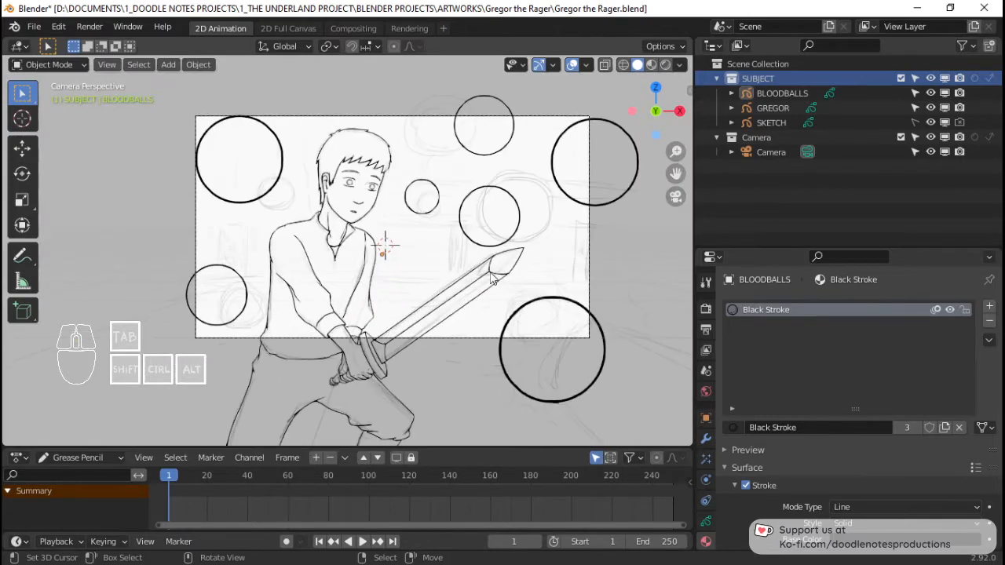
Step: Add a blank Grease Pencil object at the 3D cursor and rename it BACKGROUND
middle_click_drag(492, 279, 354, 290)
key("shift+a")
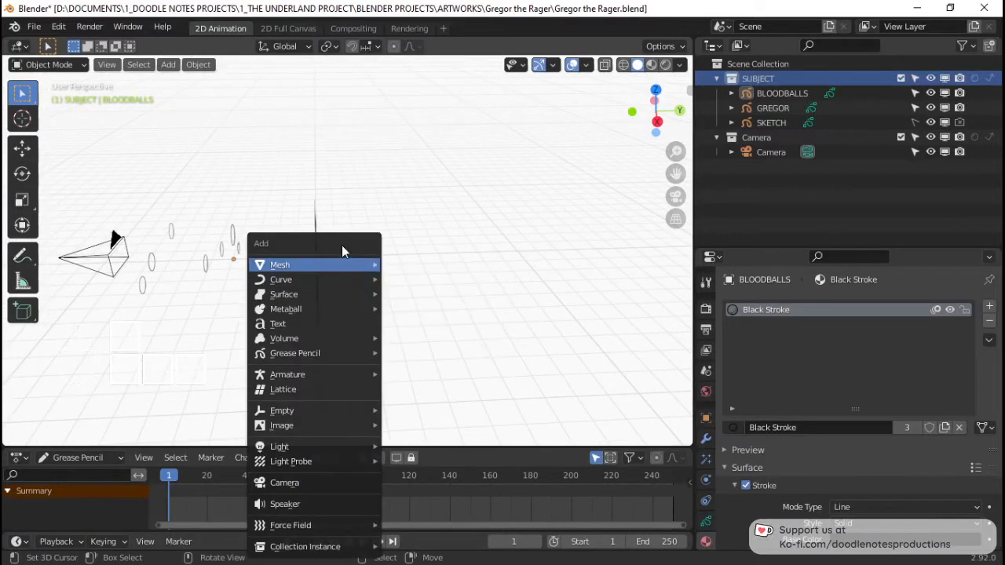
mouse_move(351, 356)
left_click(423, 355)
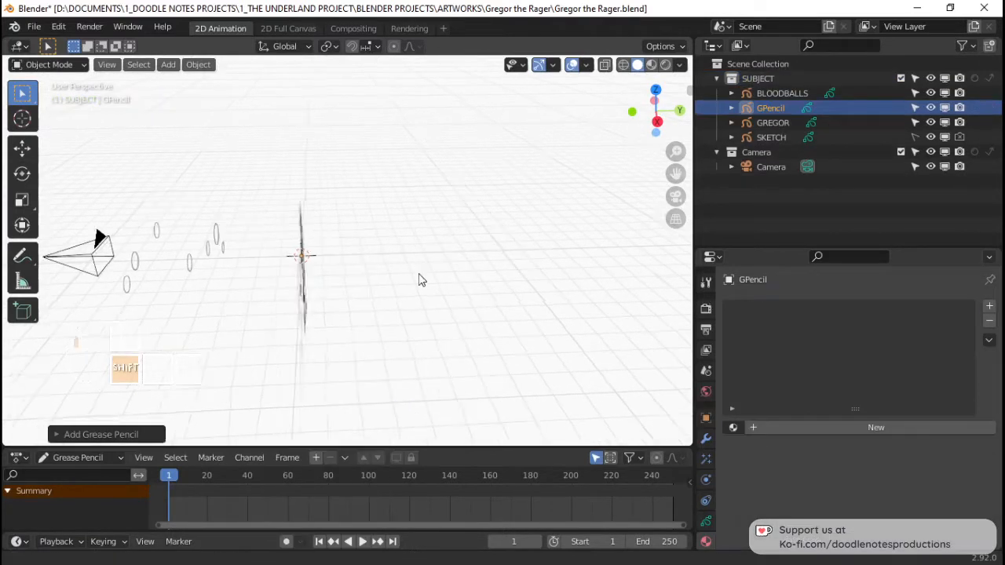
middle_click_drag(419, 275, 345, 275, "shift")
double_click(781, 107)
type("BACKGROUND")
key("Return")
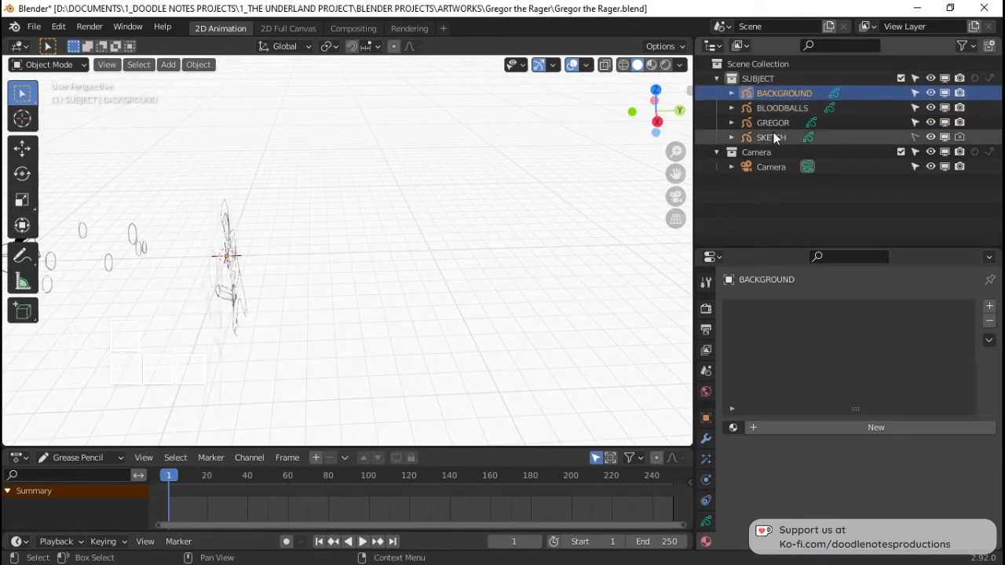
Step: Move the BACKGROUND object along the Y axis, far behind the character and away from the camera, and save the file
scroll(328, 229, "down", 1)
scroll(328, 229, "down", 1)
key("g")
key("y")
left_click(75, 252)
middle_click_drag(493, 208, 392, 203, "ctrl")
scroll(392, 202, "up", 1)
middle_click_drag(401, 247, 424, 259, "shift")
key("ctrl+s")
scroll(410, 252, "down", 1)
scroll(425, 259, "down", 1)
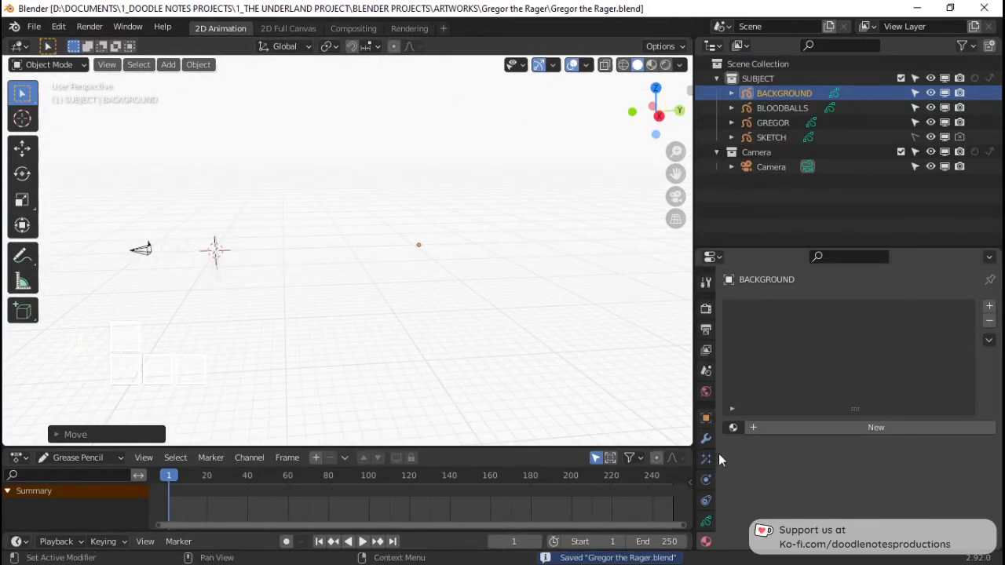
scroll(707, 361, "down", 1)
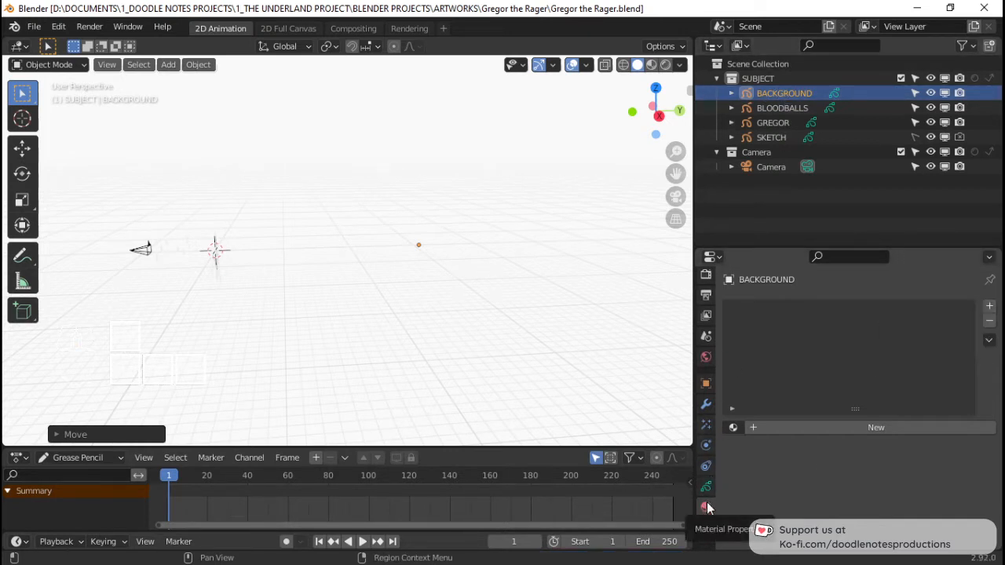
left_click(989, 308)
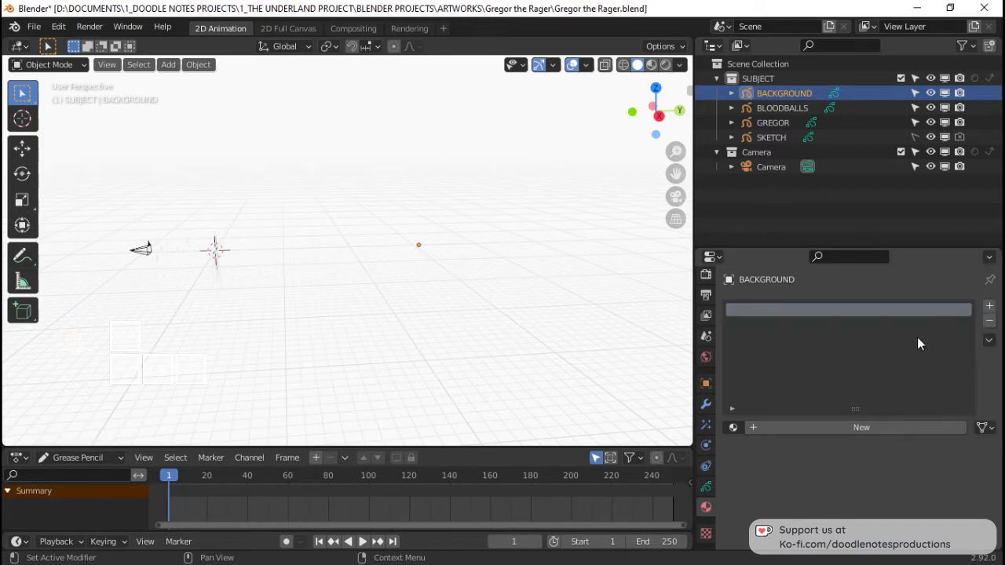
left_click(733, 428)
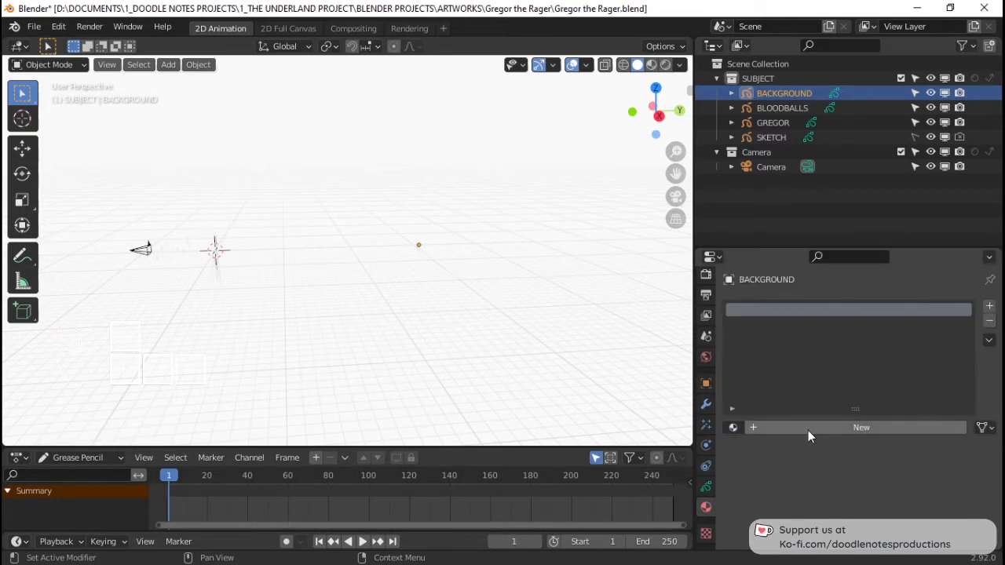
left_click(989, 320)
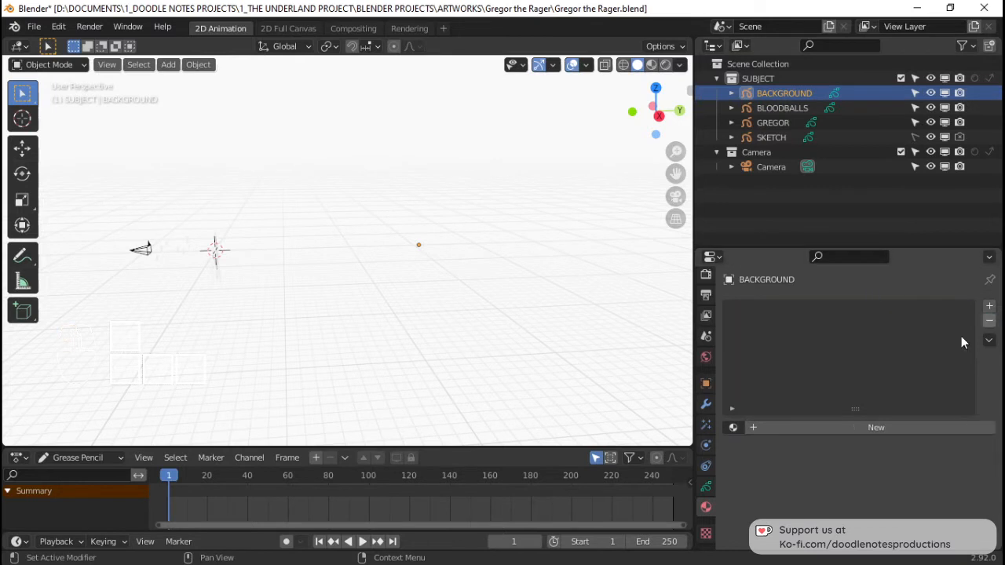
Step: Create a new material on the BACKGROUND object and name it ARENA GROUND
left_click(883, 430)
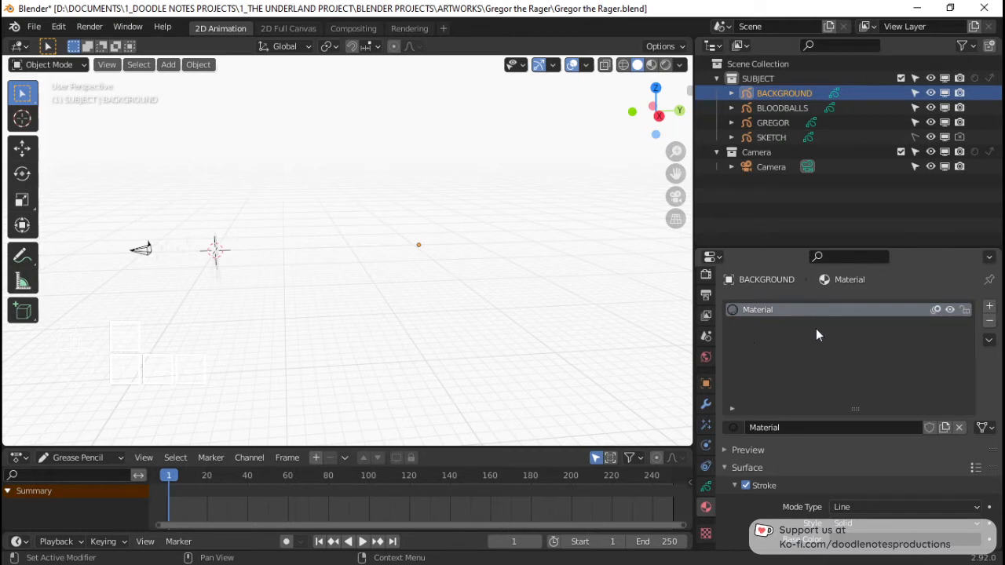
left_click(789, 427)
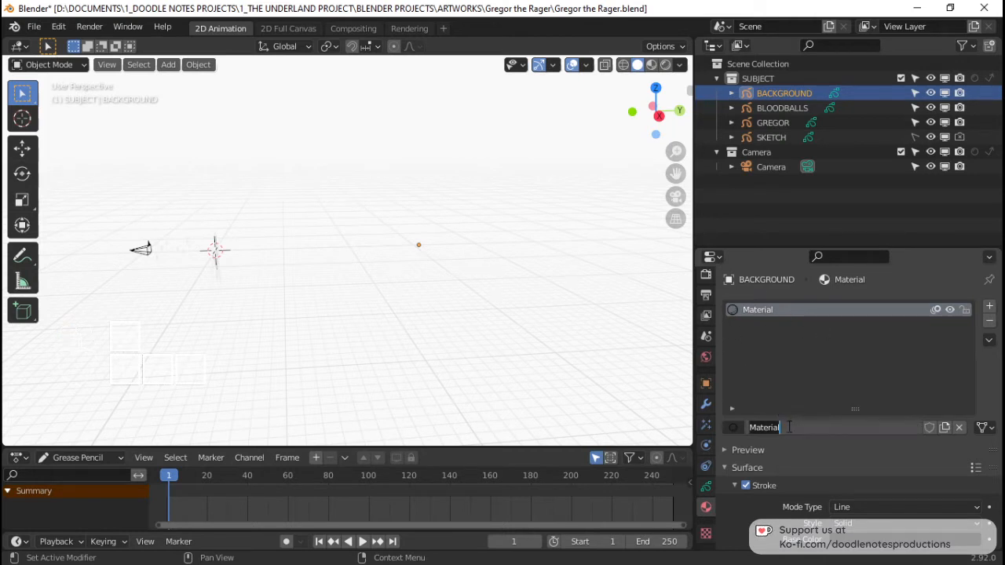
key("shift")
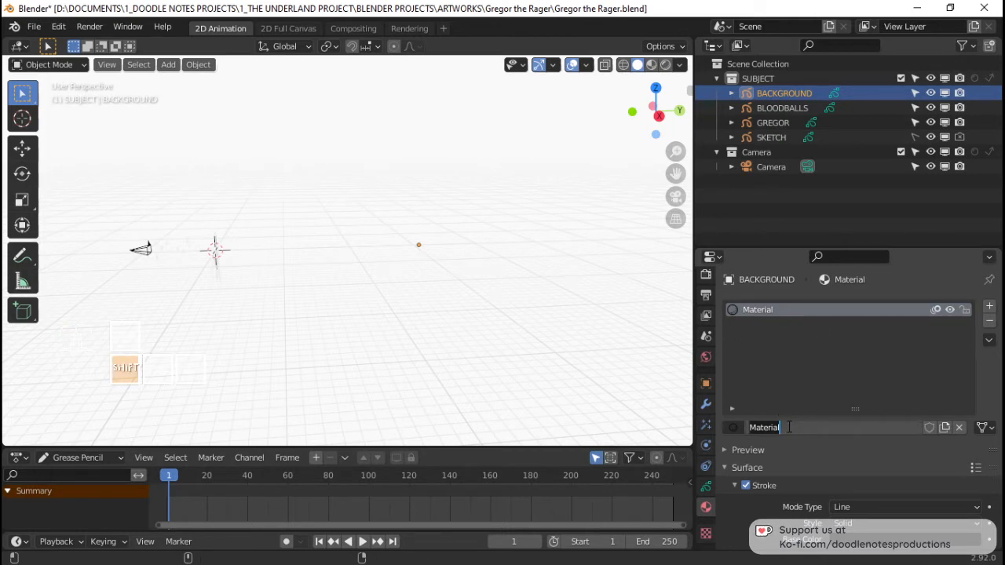
type("ARENA")
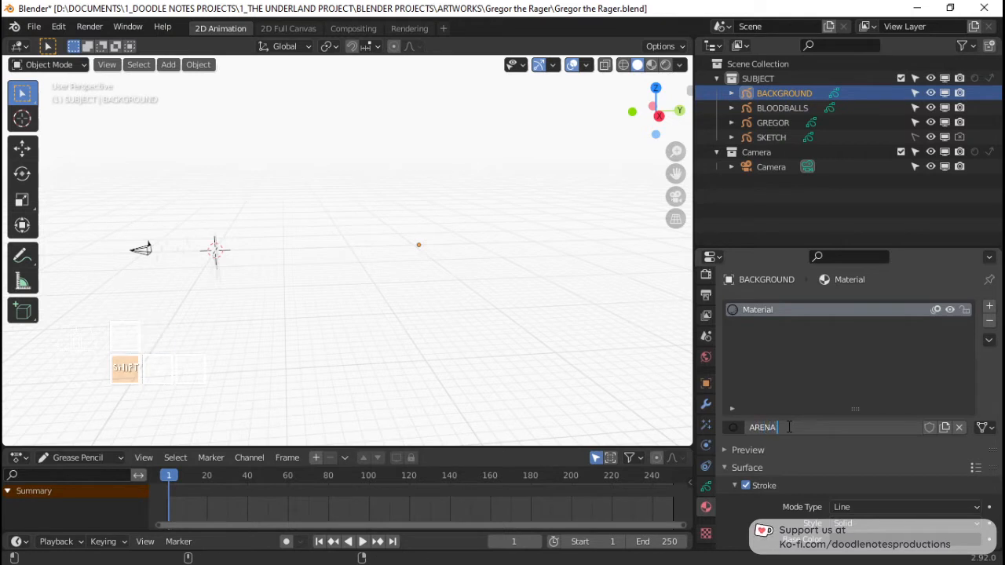
type(" FLOOR")
key("Return")
left_click(792, 427)
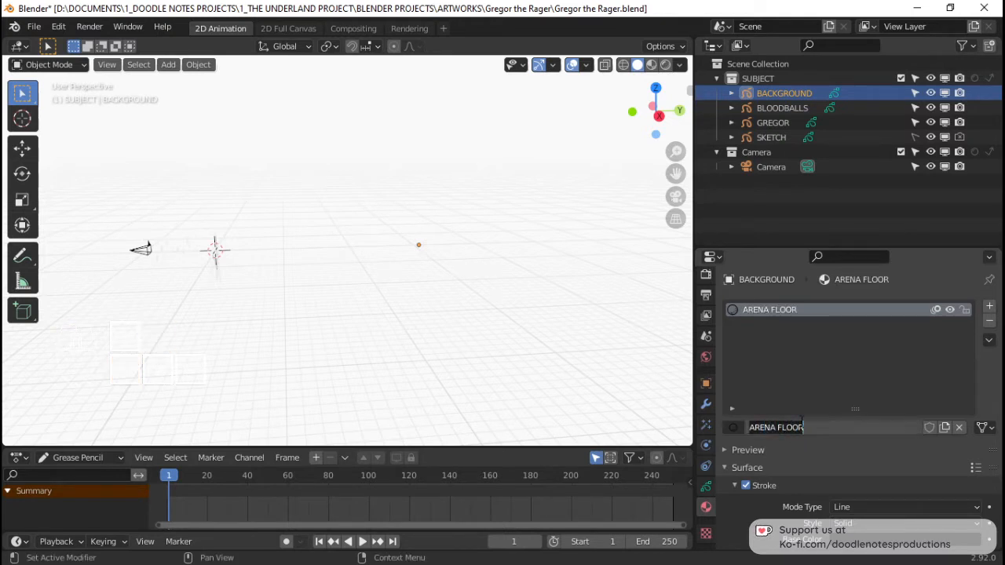
type("GROUND")
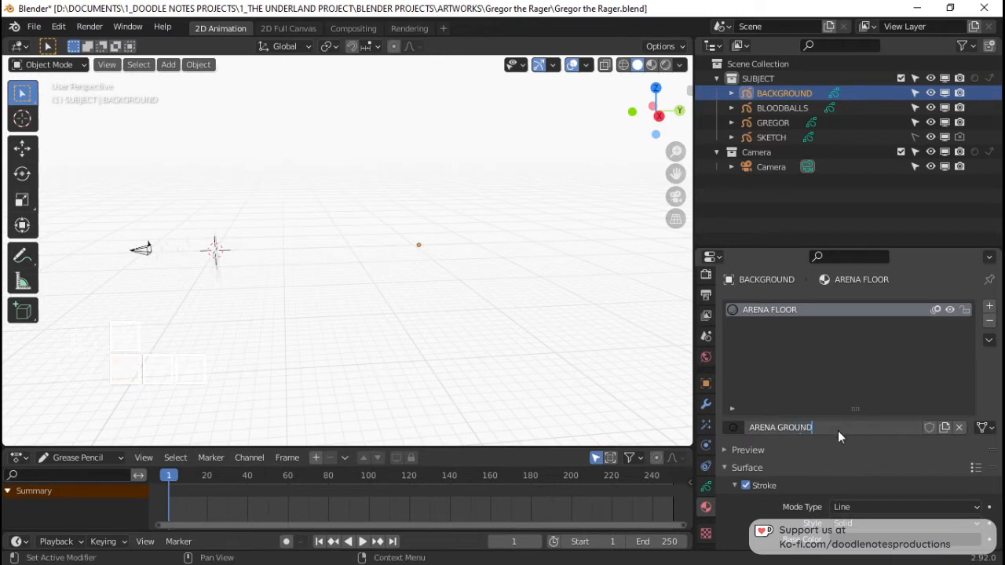
key("Return")
Step: Disable Stroke and enable Fill for the ARENA GROUND material
scroll(841, 433, "down", 5)
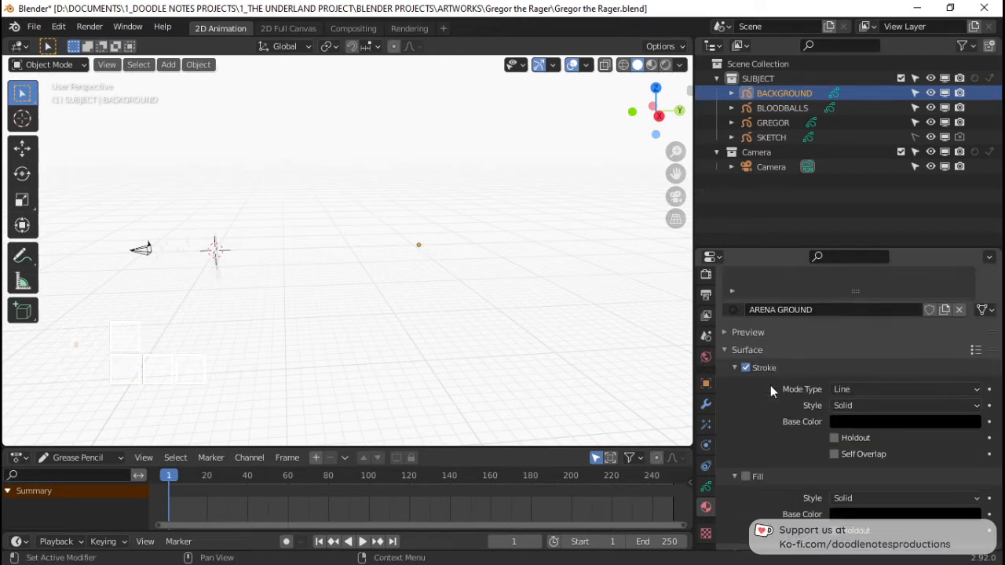
left_click(746, 346)
left_click(746, 431)
left_click(746, 448)
left_click(766, 501)
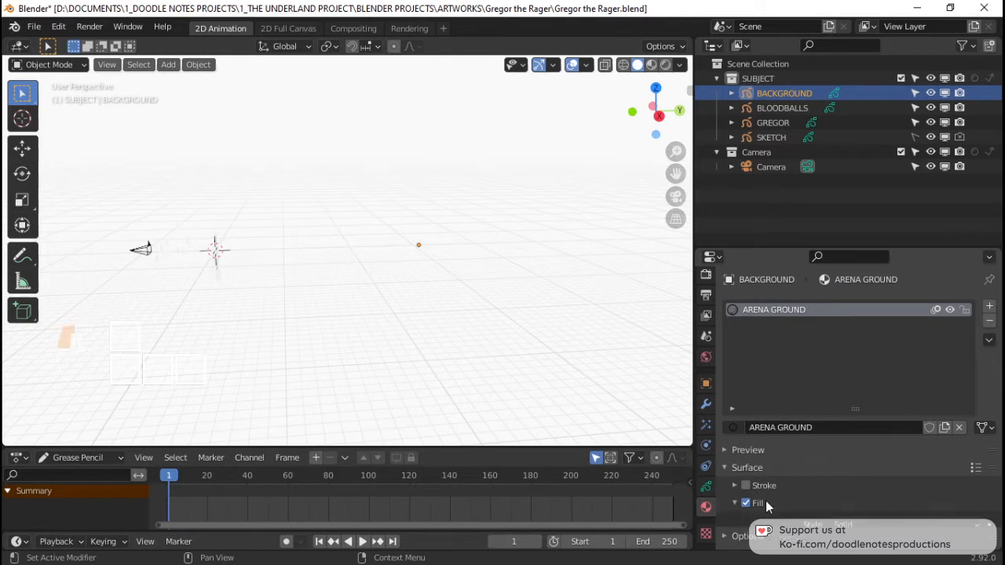
Step: Set the ARENA GROUND fill's base color to a green with hue 0.396, saturation 0.859 and value 0.560
scroll(831, 443, "down", 3)
left_click(904, 487)
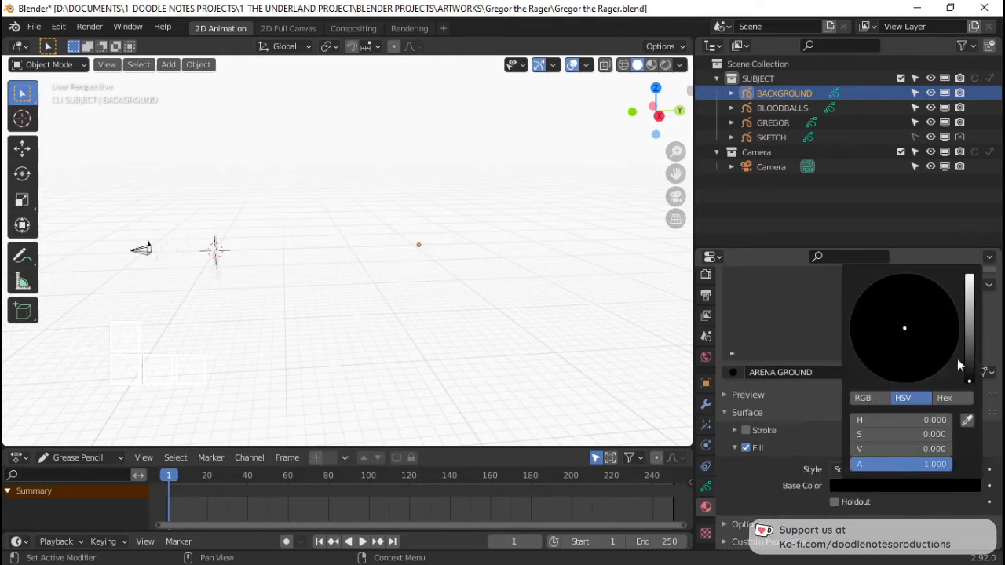
left_click_drag(969, 376, 969, 300)
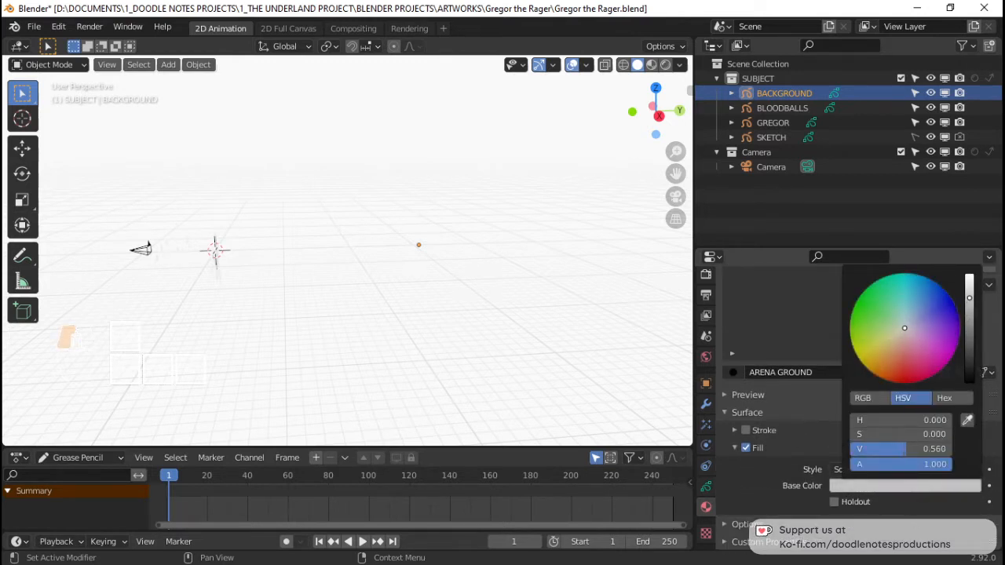
left_click_drag(902, 331, 894, 325)
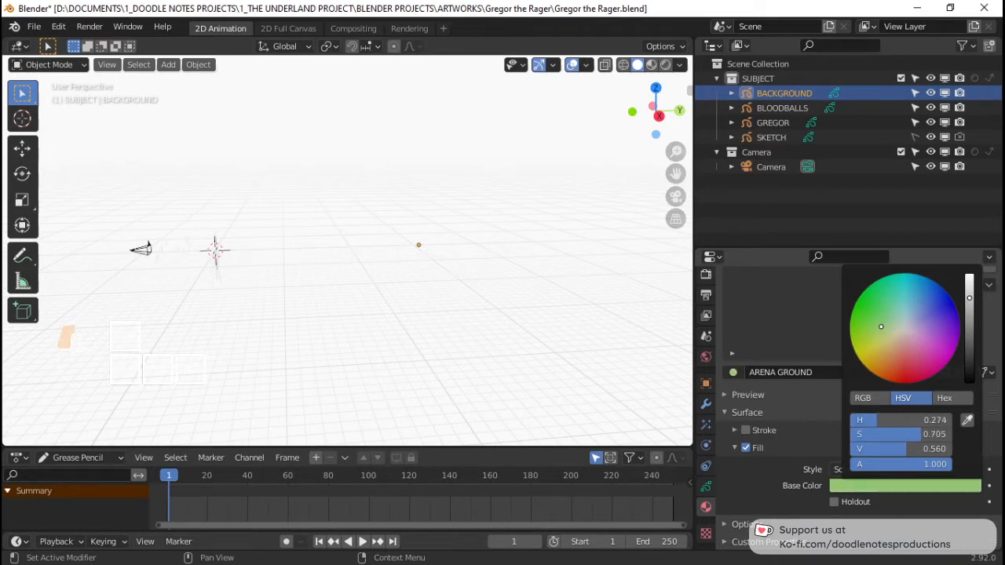
left_click_drag(889, 313, 883, 322)
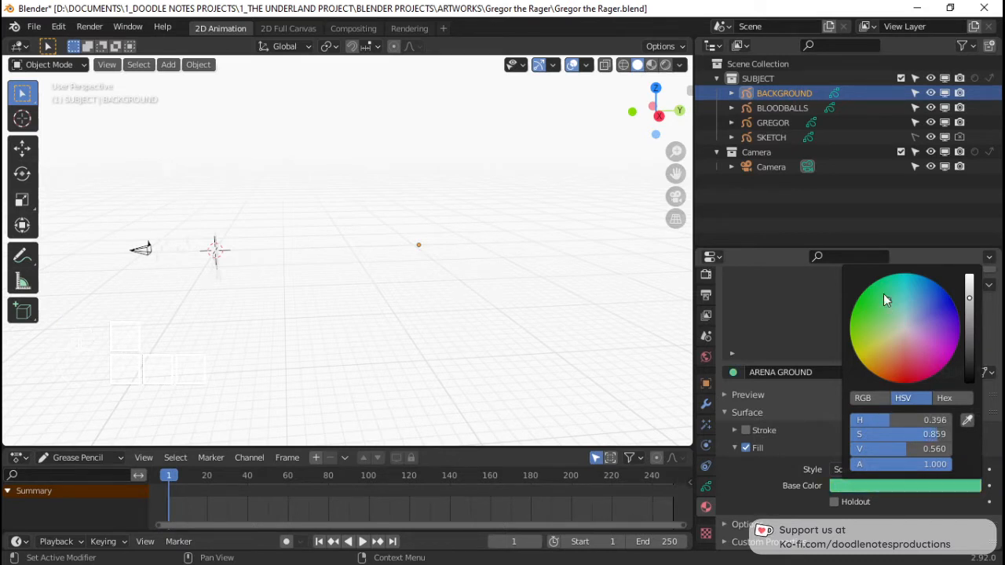
Step: Check the BACKGROUND object's placement from above and through the camera, and save the file
mouse_move(267, 204)
middle_mouse_down()
mouse_move(290, 217)
mouse_move(483, 158)
mouse_move(410, 353)
mouse_move(507, 294)
mouse_move(395, 271)
mouse_move(446, 236)
mouse_move(472, 240)
mouse_move(369, 279)
mouse_move(385, 273)
middle_mouse_up()
key("KP_7")
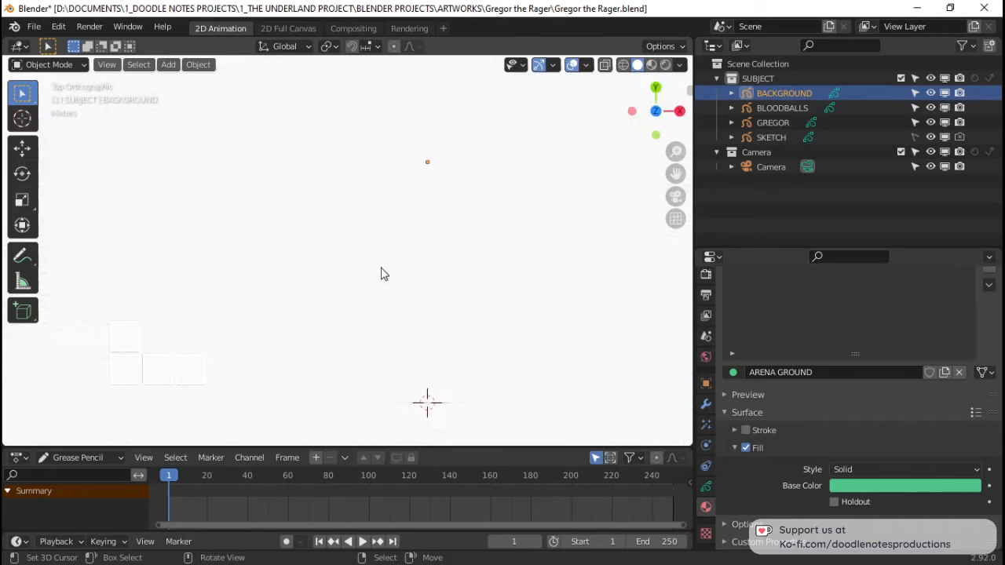
middle_click_drag(406, 252, 421, 251, "shift")
mouse_move(471, 285)
middle_mouse_down()
mouse_move(456, 386)
mouse_move(325, 157)
mouse_move(353, 195)
mouse_move(325, 240)
middle_mouse_up()
key("KP_0")
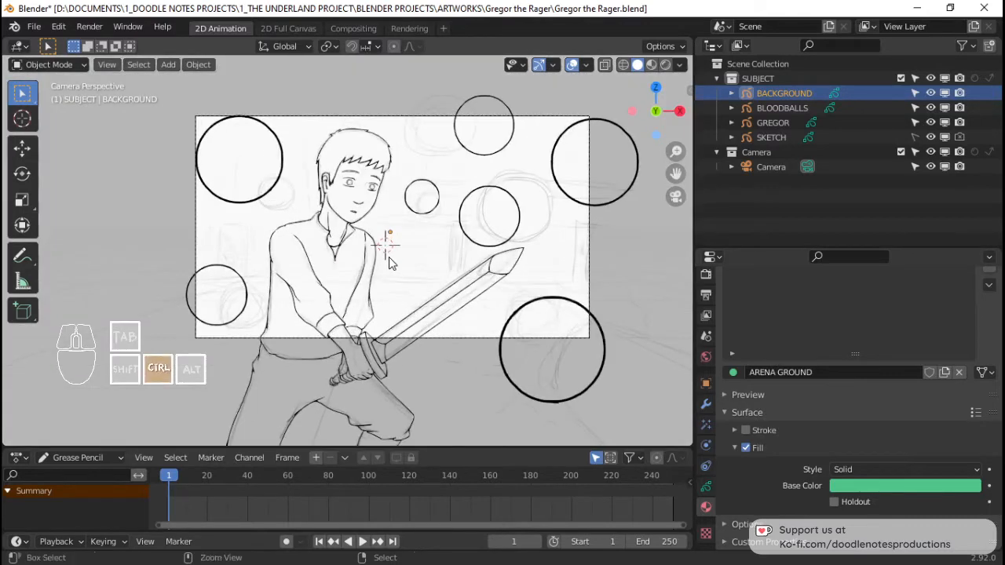
key("ctrl+s")
Step: Compare the positions of the camera, 3D cursor and BACKGROUND object in top, angled and camera views
key("KP_7")
scroll(437, 251, "down", 3)
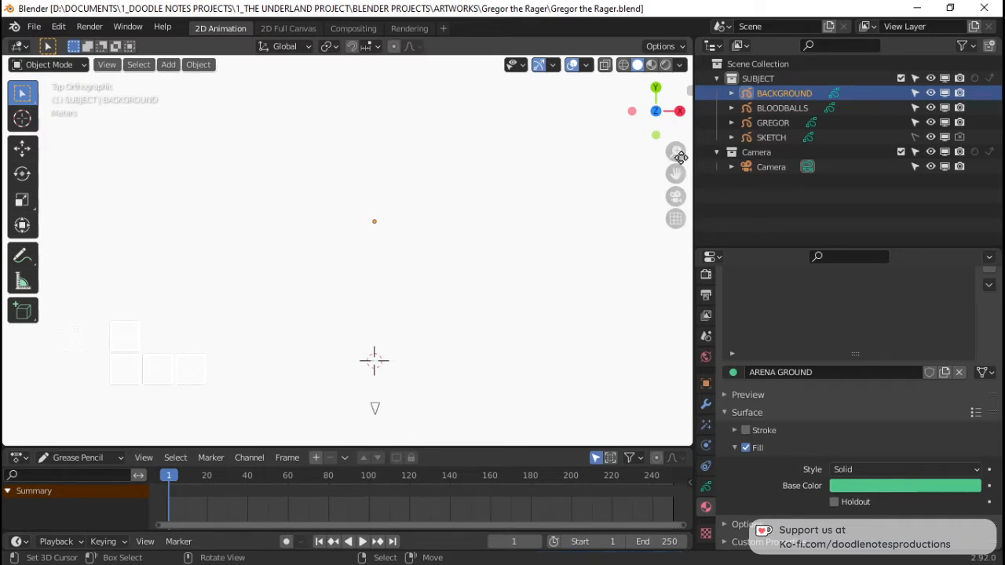
key("n")
key("n")
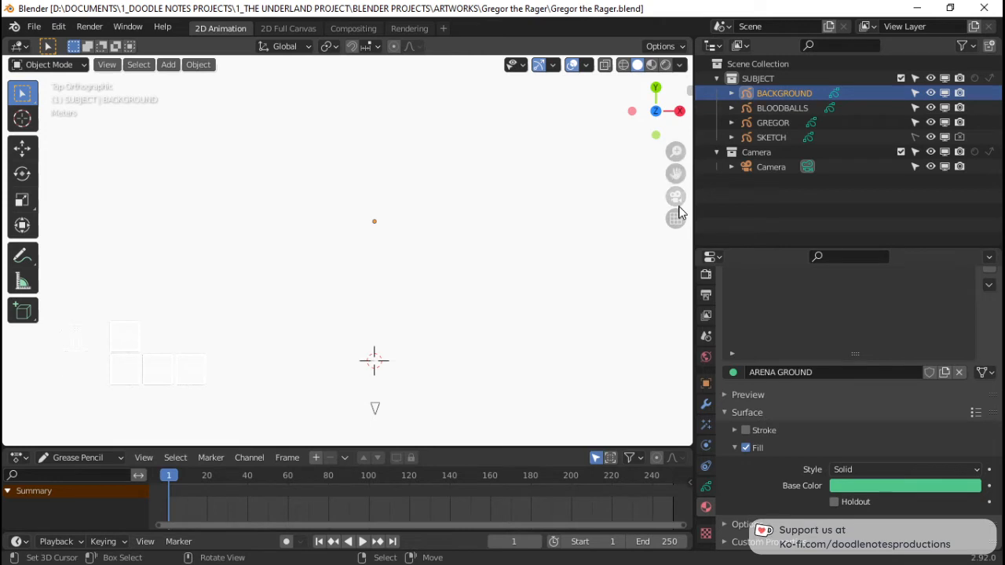
left_click(656, 111)
middle_click_drag(547, 248, 465, 256)
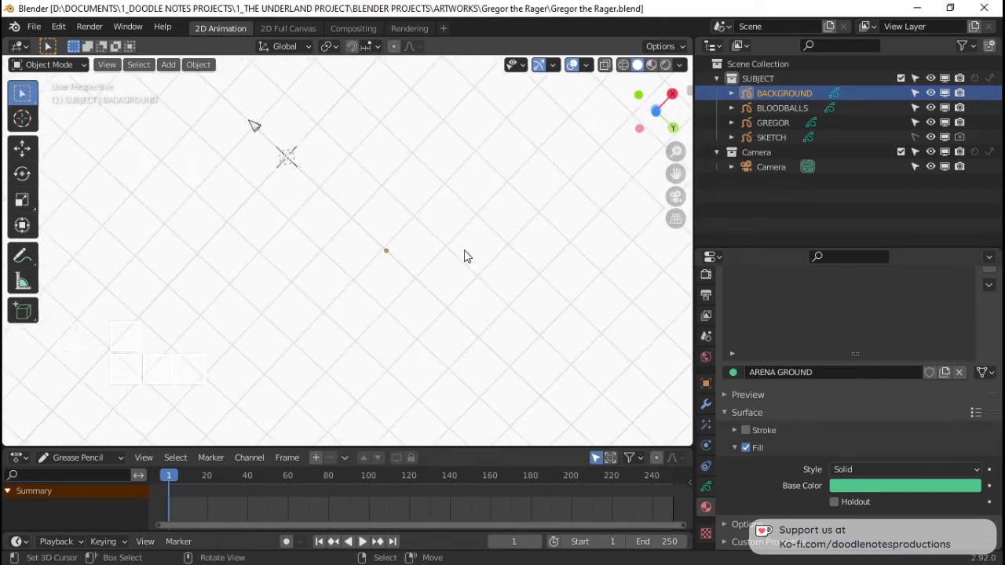
left_click(677, 195)
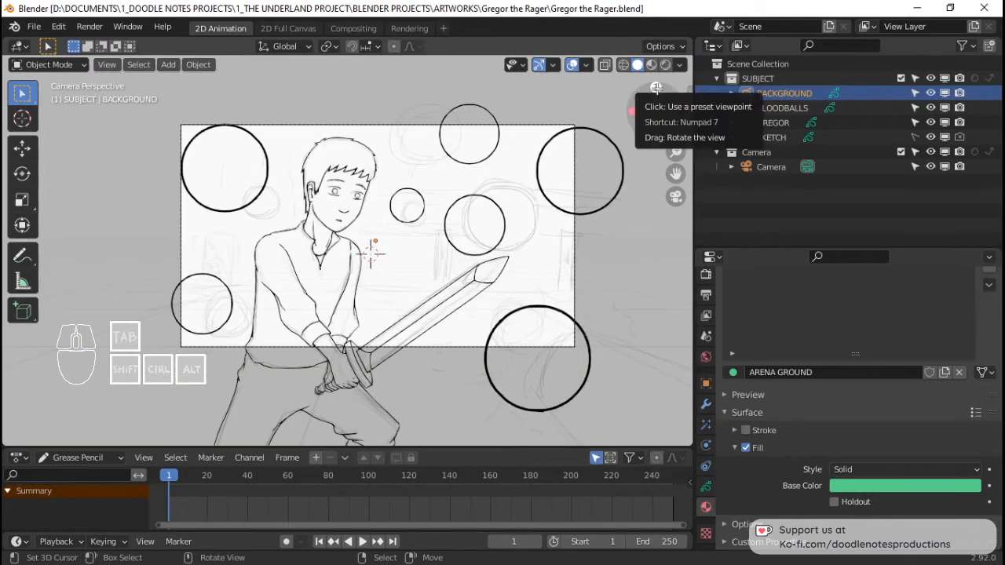
left_click(656, 88)
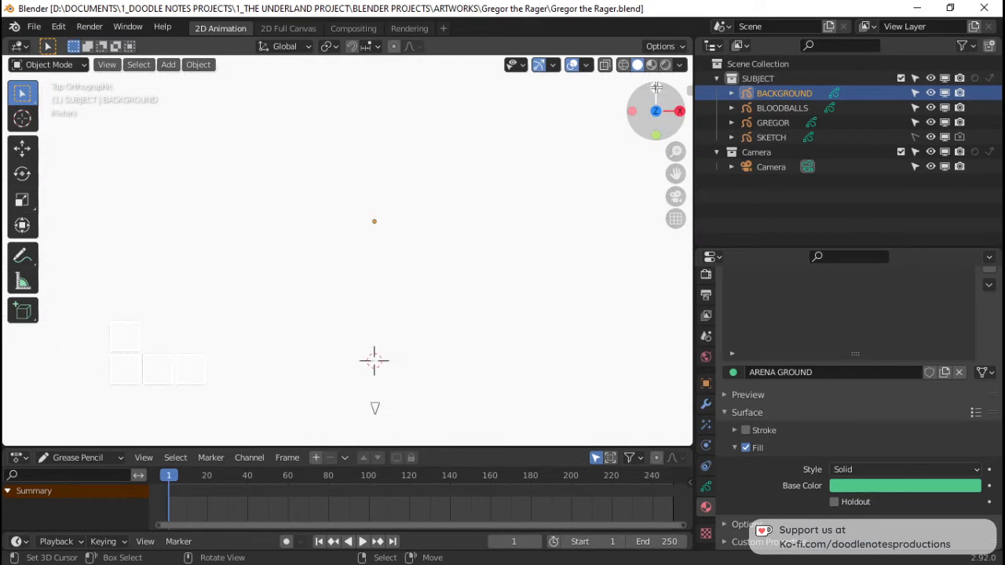
middle_click_drag(342, 232, 385, 245)
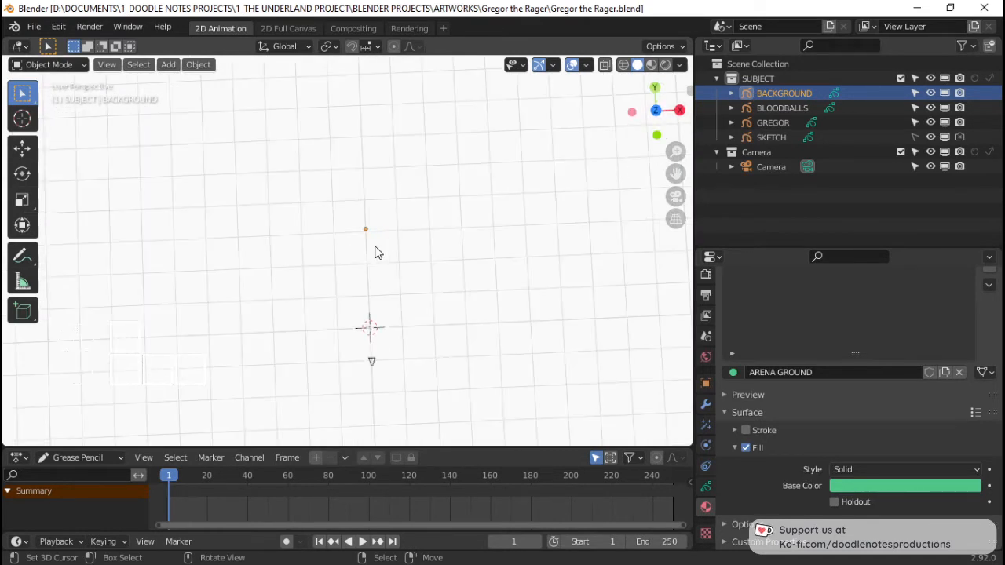
key("KP_0")
Step: Save the file and put the BACKGROUND object into Draw mode while viewing the scene from the top
key("KP_7")
middle_click_drag(370, 287, 450, 275, "shift")
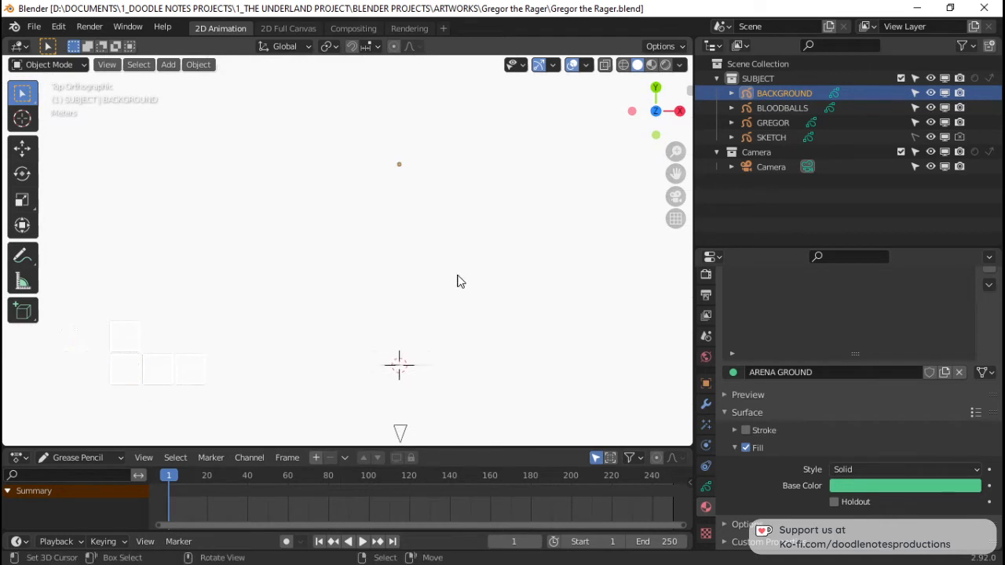
scroll(458, 275, "down", 1)
key("ctrl+s")
key("shift+a")
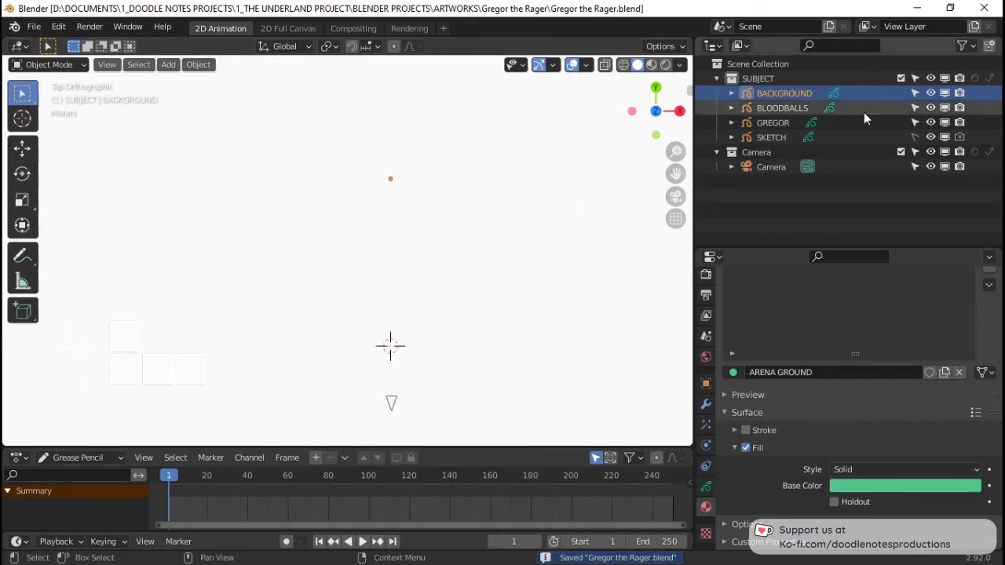
left_click(787, 89)
key("ctrl+Tab")
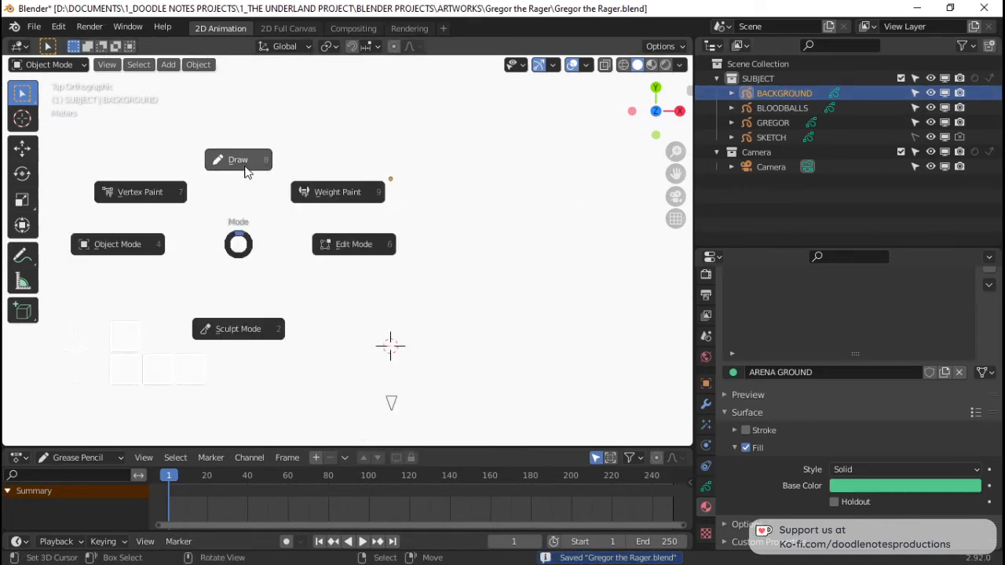
left_click(243, 166)
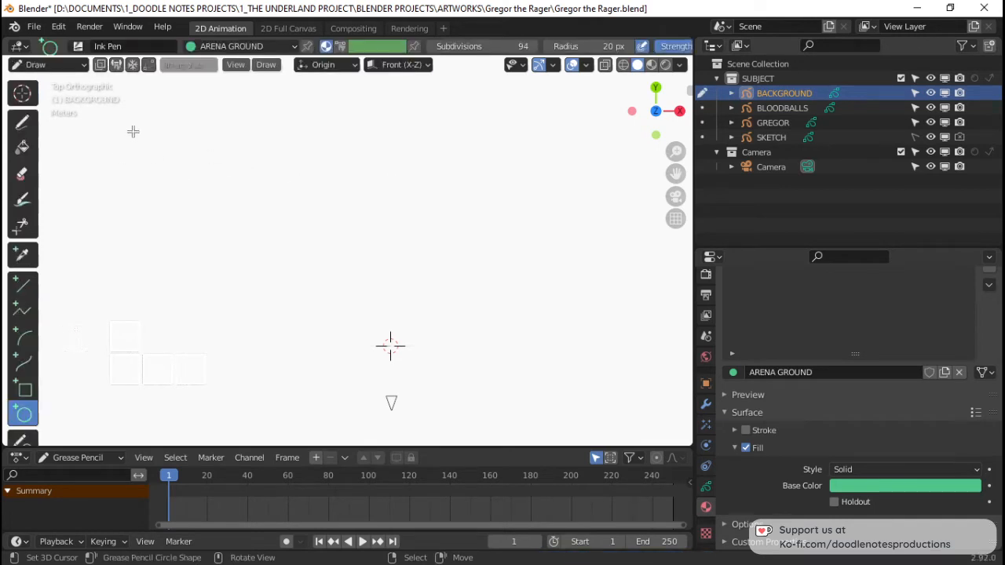
Step: Draw a large ARENA GROUND filled box from the top view, reaching from near the camera to beyond the BACKGROUND origin
left_click(24, 395)
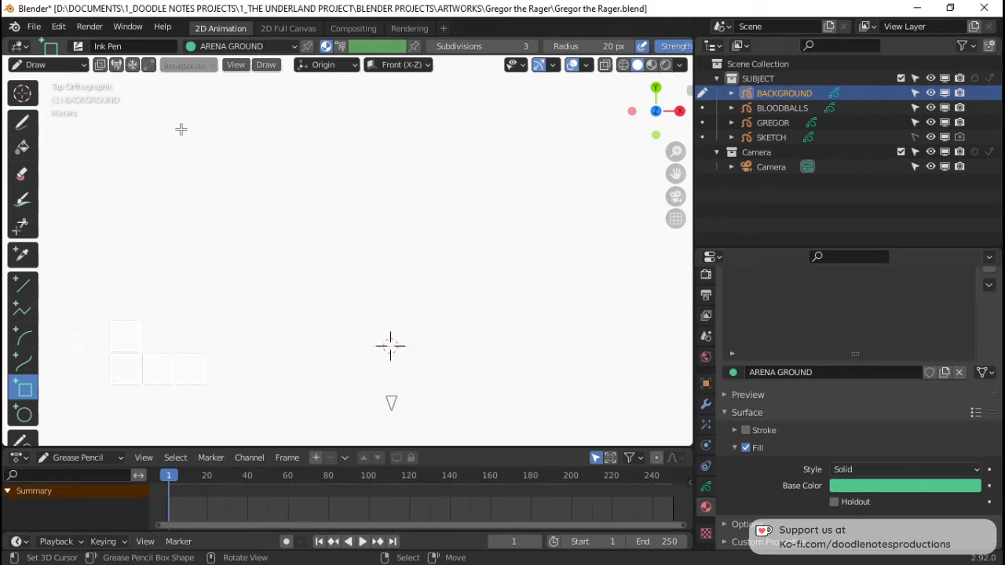
left_click_drag(180, 129, 613, 394)
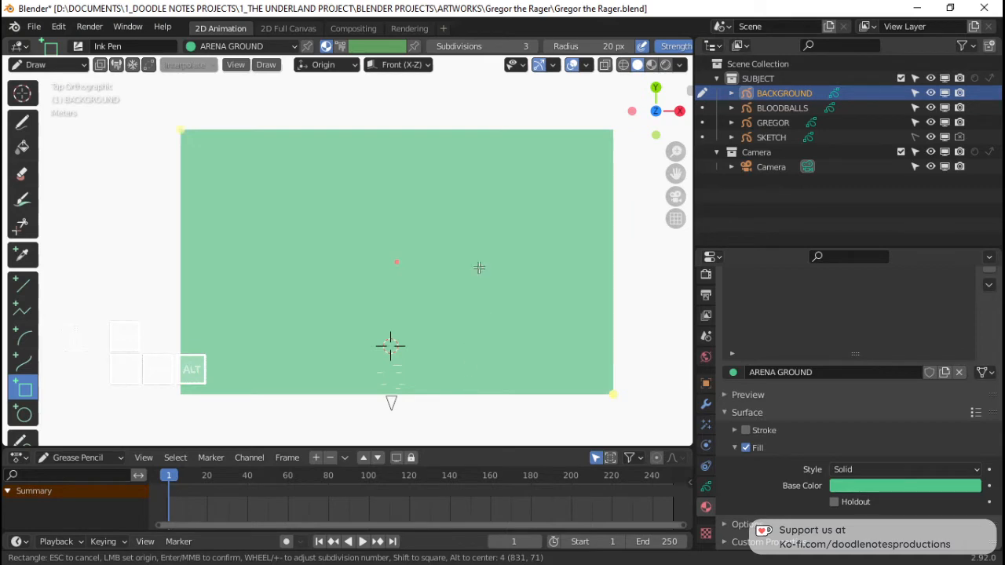
key("Return")
key("KP_0")
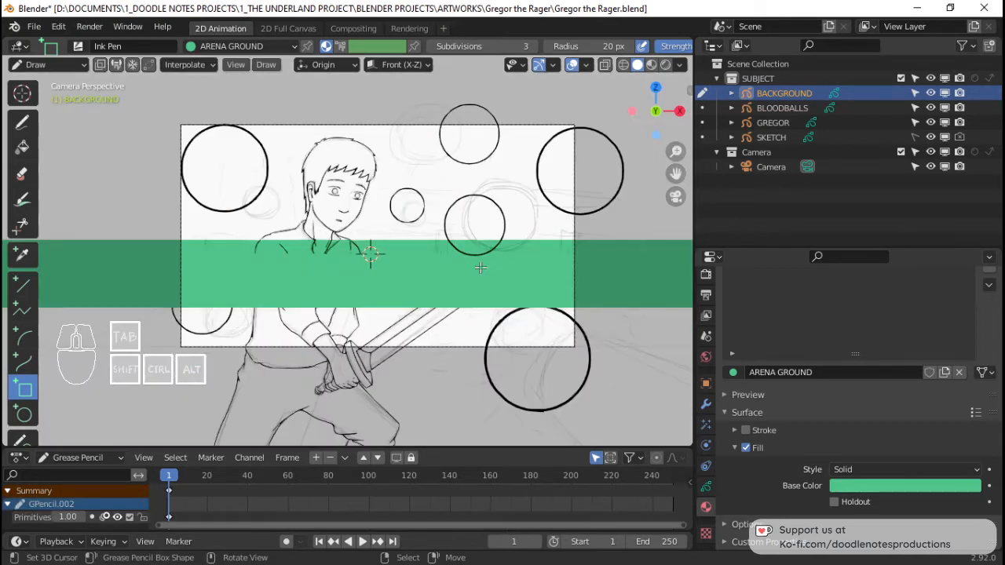
Step: In Edit Mode, lower the whole ground shape along the Z axis until its horizon crosses the lower part of the camera frame
key("Tab")
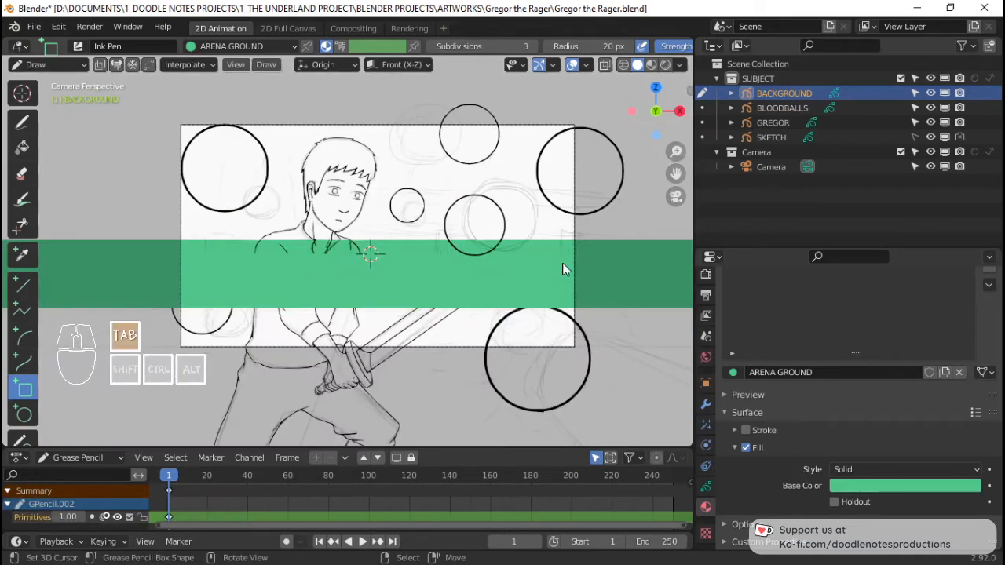
scroll(496, 245, "down", 4)
scroll(497, 250, "up", 2)
scroll(496, 245, "up", 2)
key("g")
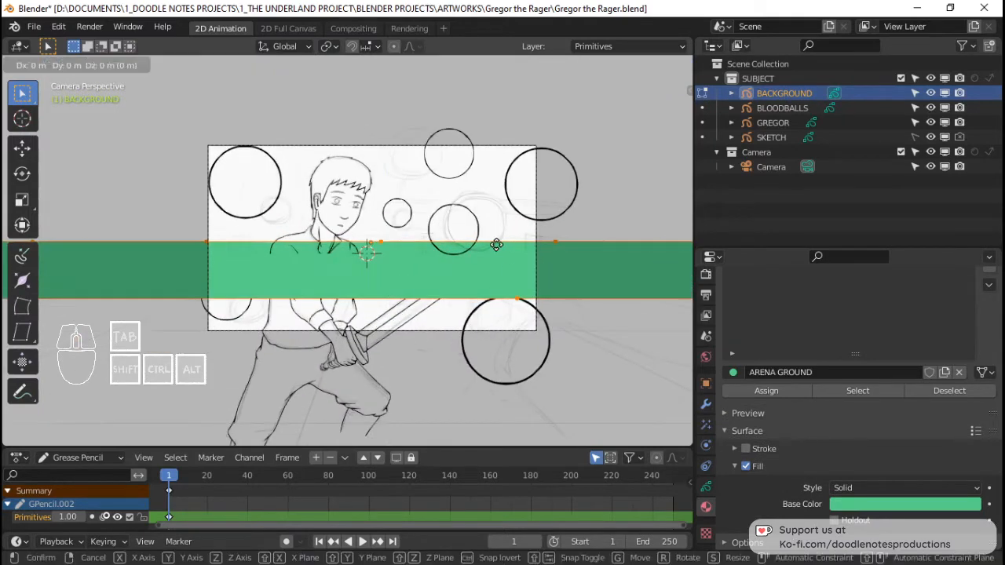
key("z")
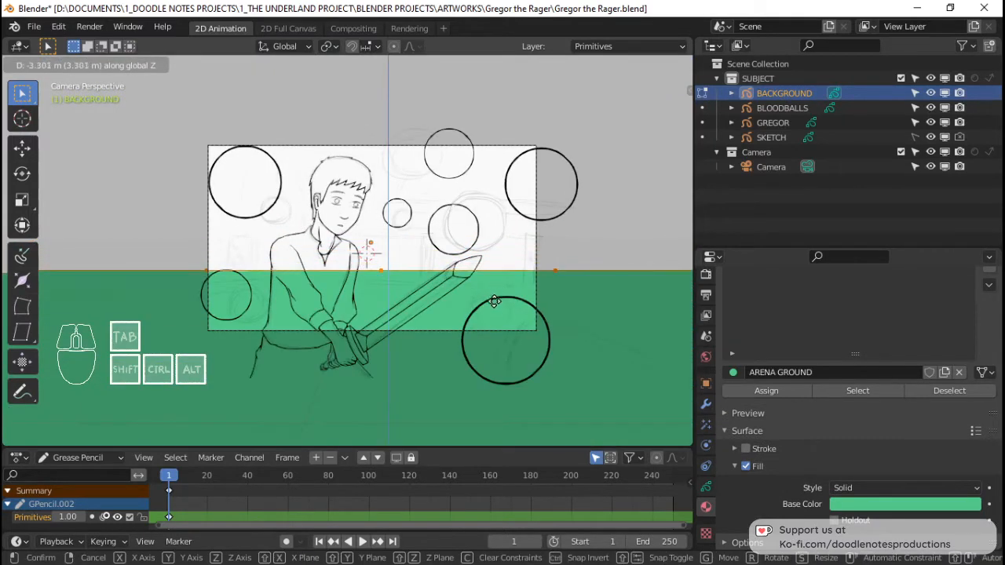
left_click(489, 346)
key("g")
key("z")
left_click(507, 334)
Step: Select the five points along the ground shape's far edge, opposite the camera
scroll(541, 311, "down", 1)
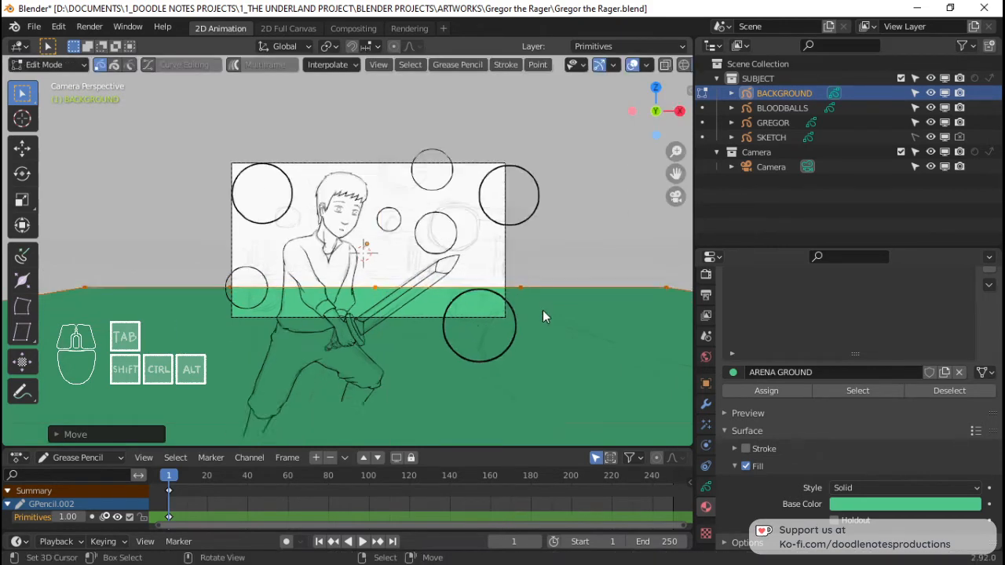
middle_click_drag(542, 311, 384, 326)
scroll(373, 305, "down", 4)
scroll(372, 302, "up", 2)
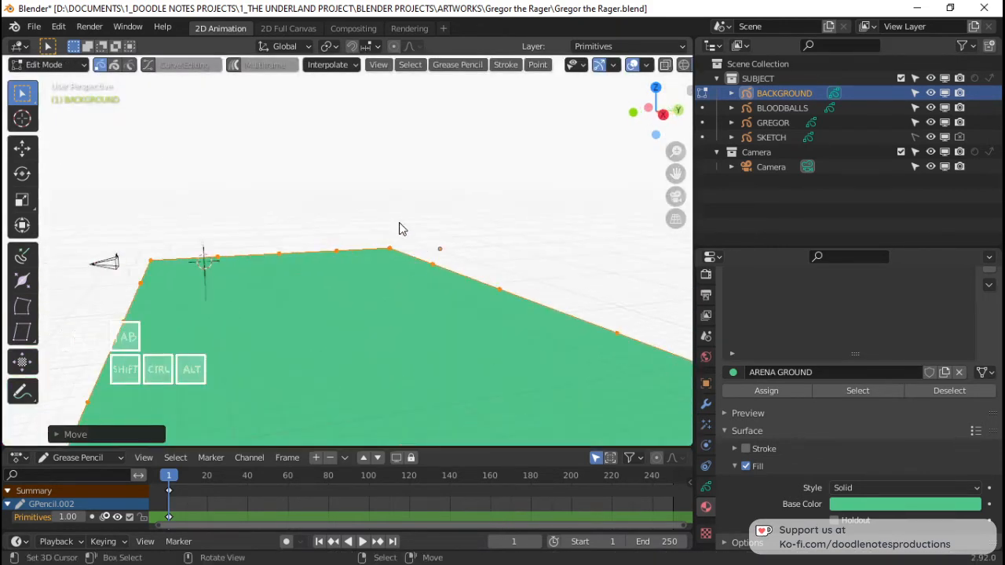
left_click(391, 247)
left_click(431, 264, "shift")
left_click(498, 290, "shift")
scroll(471, 284, "down", 4)
left_click(445, 280, "shift")
left_click(482, 297, "shift")
key("g")
key("y")
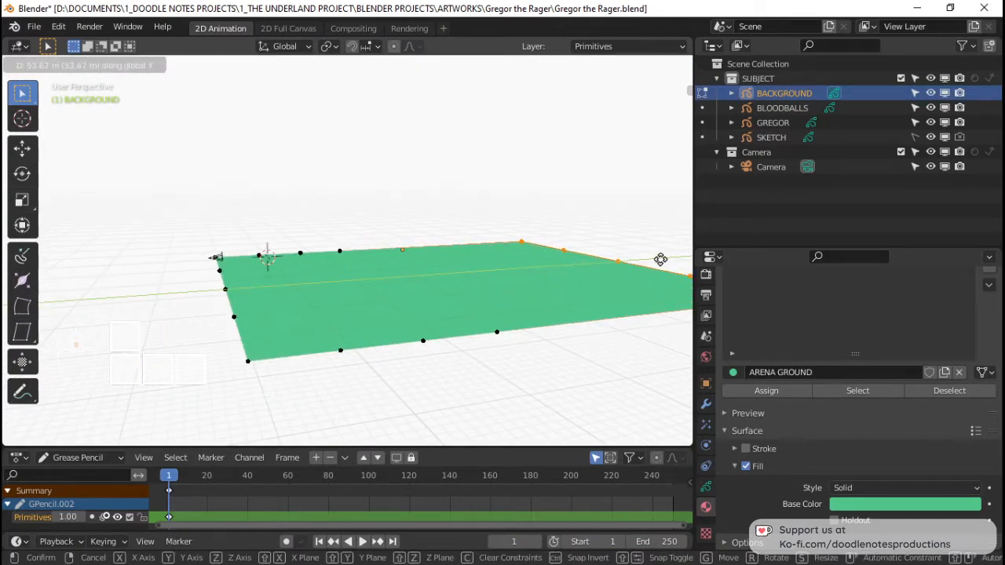
right_click(659, 261)
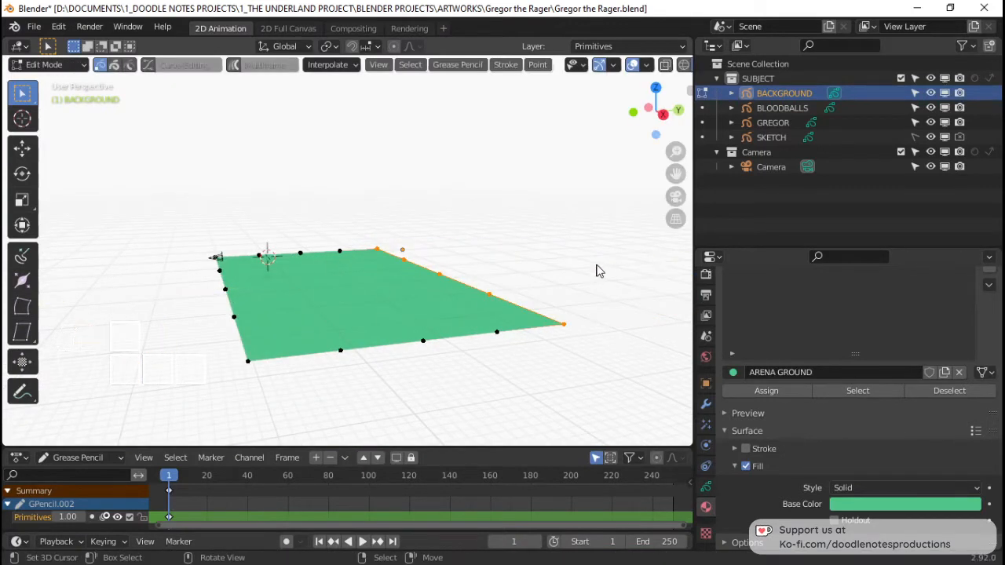
Step: Enable proportional editing and stretch the ground's far edge away from the camera along the Y axis with an enlarged influence radius
left_click(412, 47)
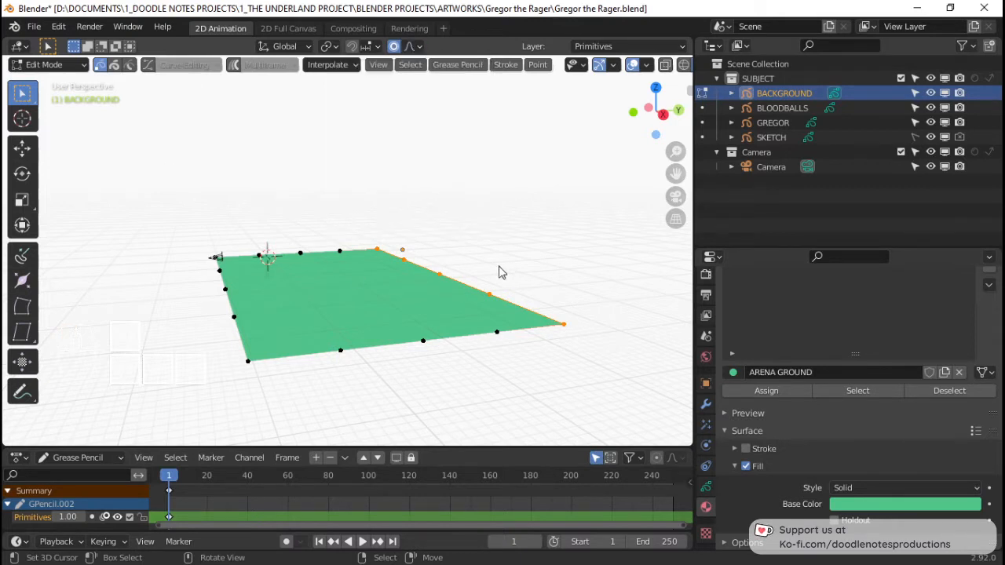
key("g")
key("y")
scroll(594, 253, "down", 20)
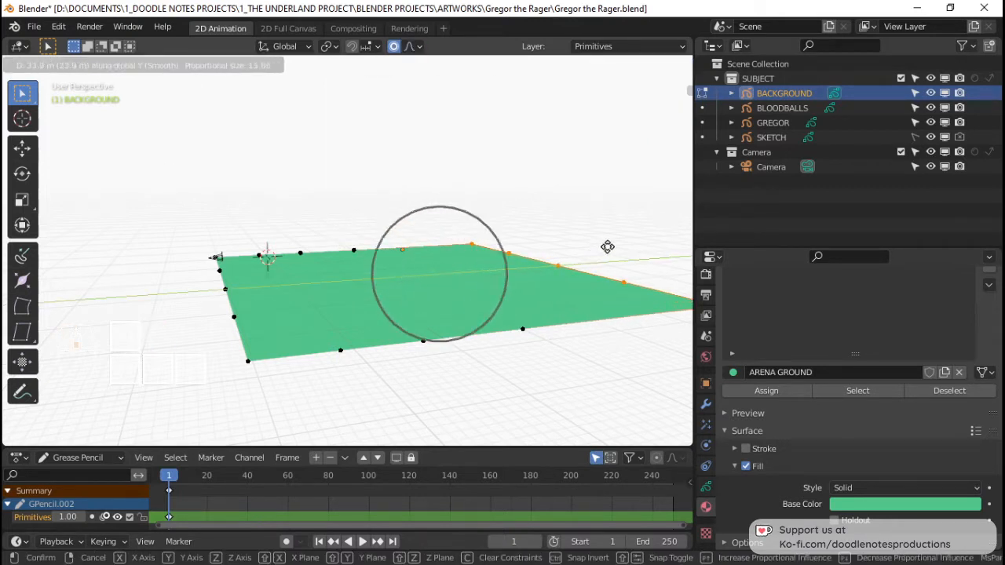
left_click(670, 236)
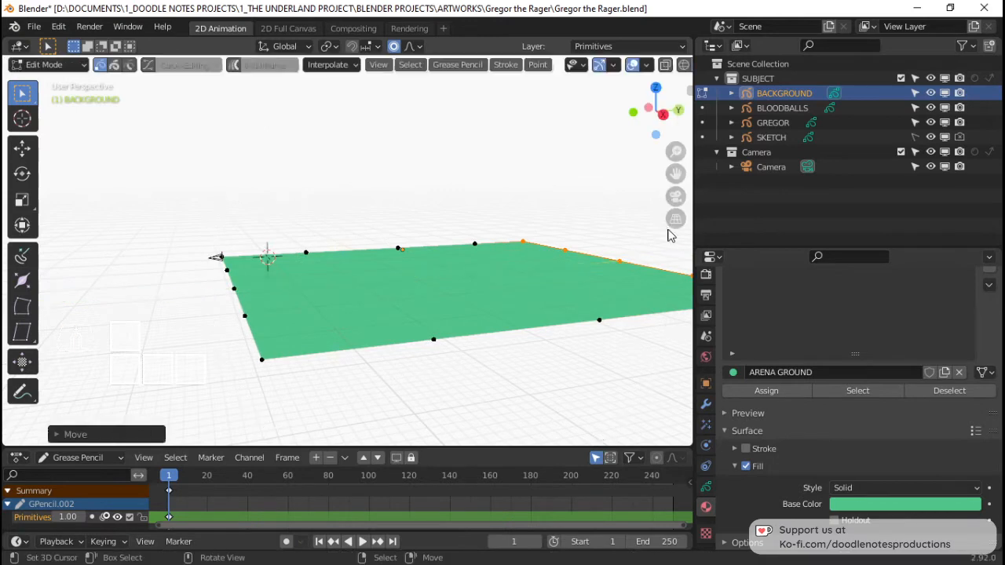
Step: In the camera view, pull the ground's far edge back about 40.7 m along the Y axis and fine-tune its horizon position
key("KP_0")
scroll(486, 322, "up", 6)
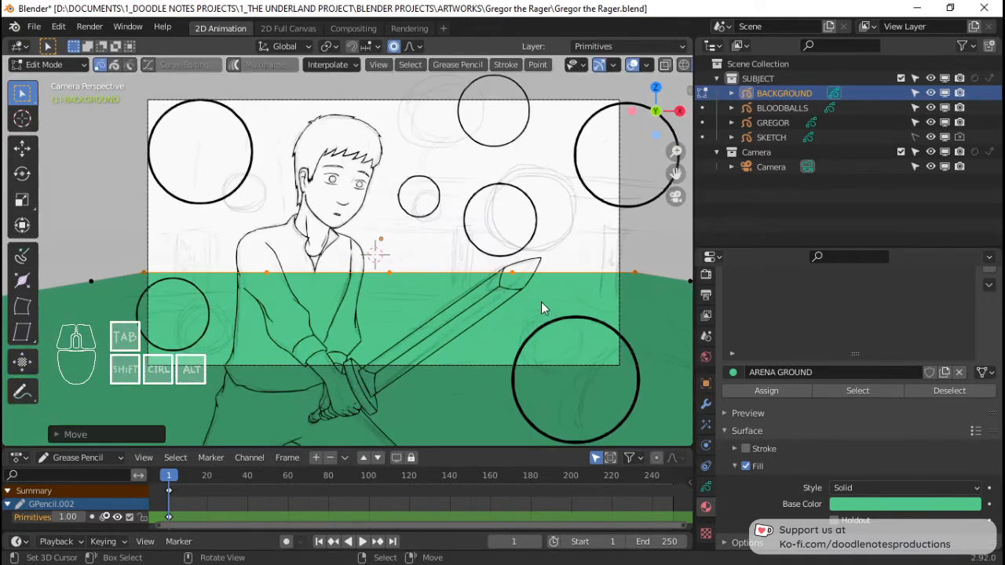
scroll(542, 301, "down", 2)
scroll(522, 303, "up", 1)
key("g")
key("y")
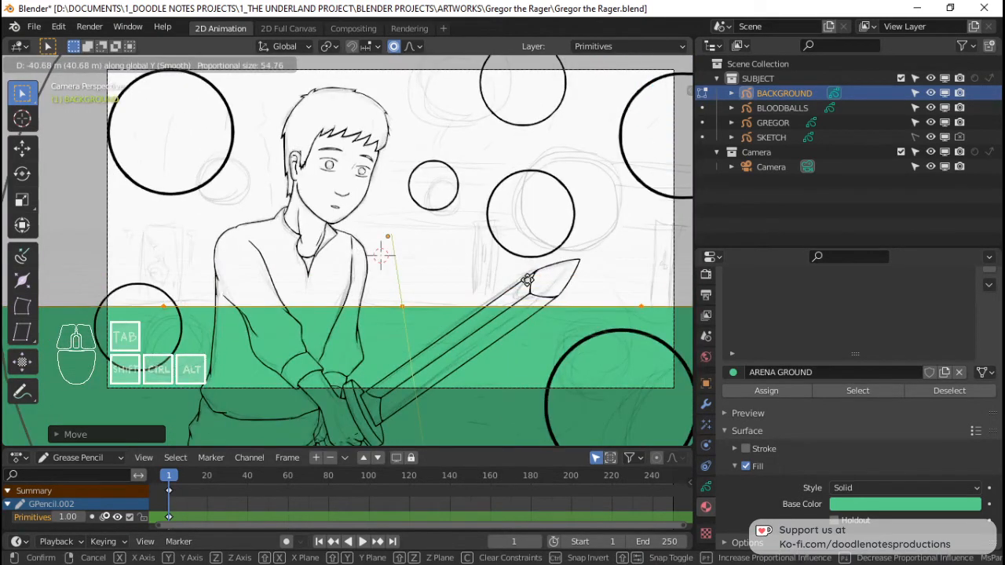
left_click(527, 281)
key("g")
key("y")
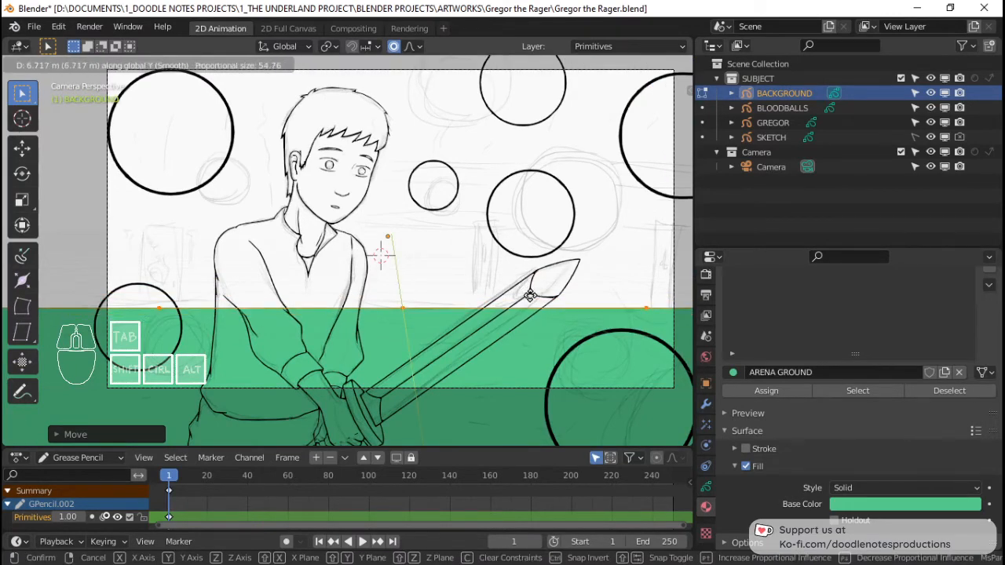
left_click(522, 284)
Step: Return the BACKGROUND object to Draw mode, save the file and switch the viewport to Material Preview shading
scroll(482, 282, "down", 3)
scroll(481, 283, "up", 4)
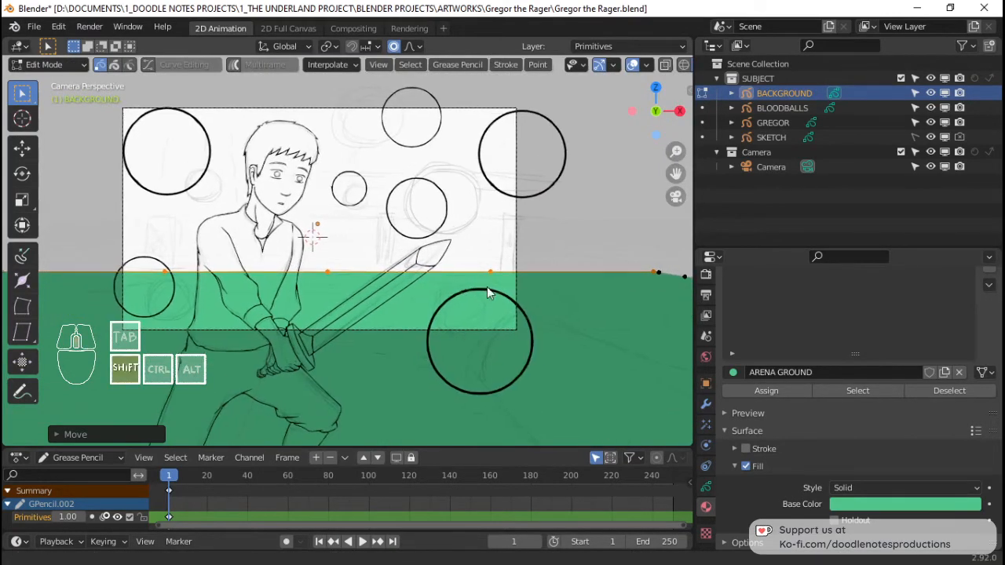
key("Tab")
key("ctrl+s")
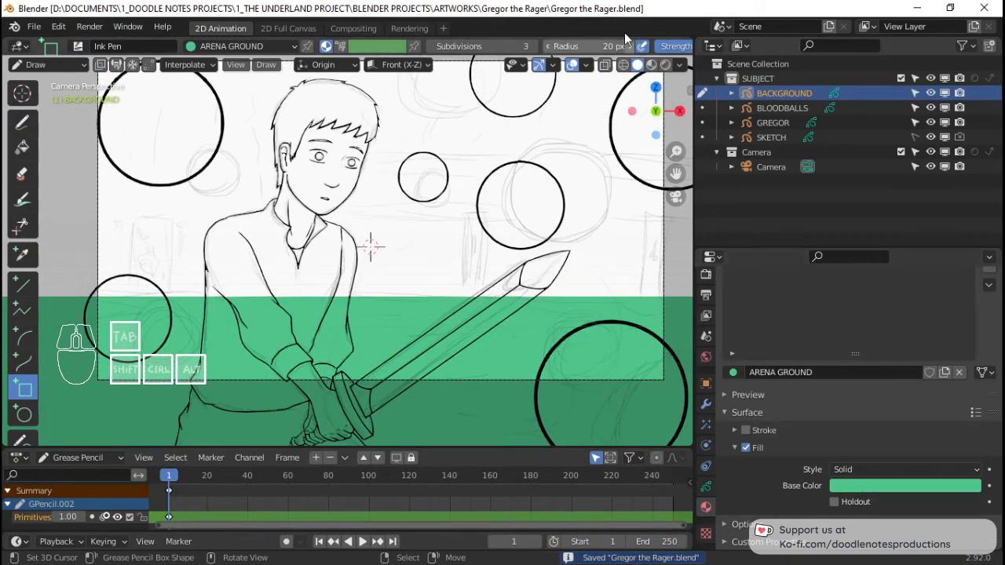
left_click(652, 64)
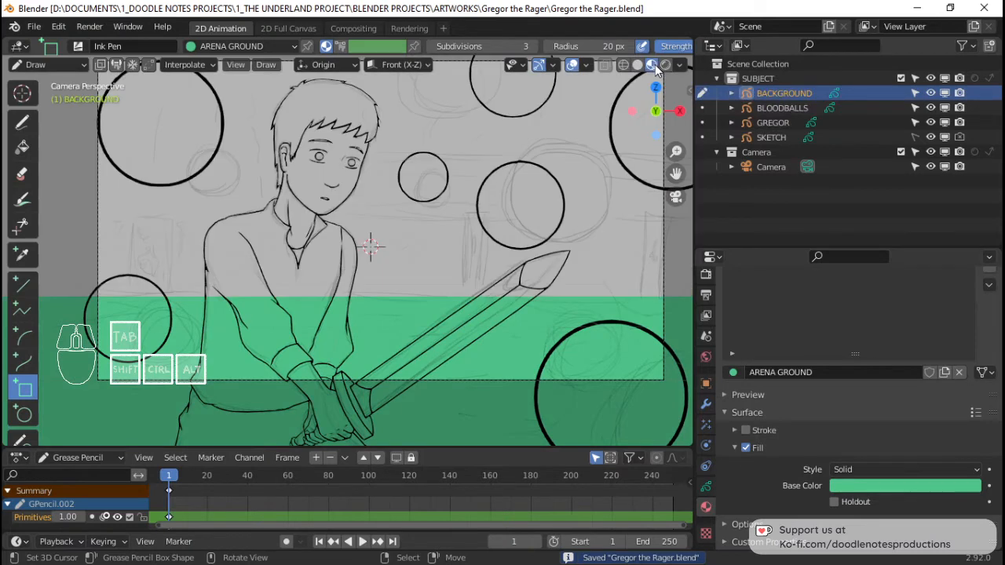
Step: Return the BACKGROUND object to Object mode and save the file
scroll(468, 271, "down", 4)
key("ctrl+s")
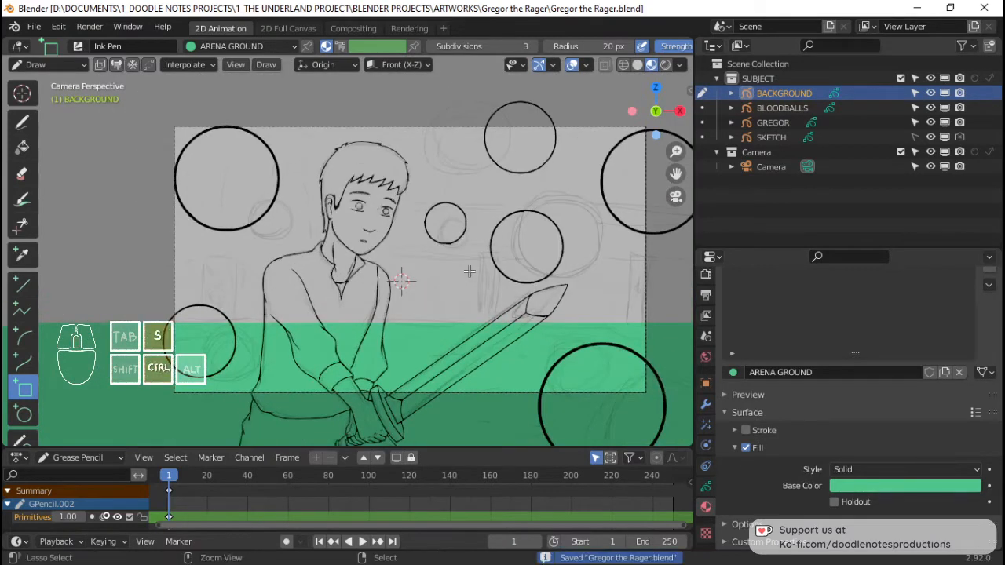
key("ctrl+Tab")
left_click(369, 323)
scroll(529, 326, "down", 2)
middle_click_drag(529, 325, 495, 321, "shift")
scroll(485, 321, "up", 2)
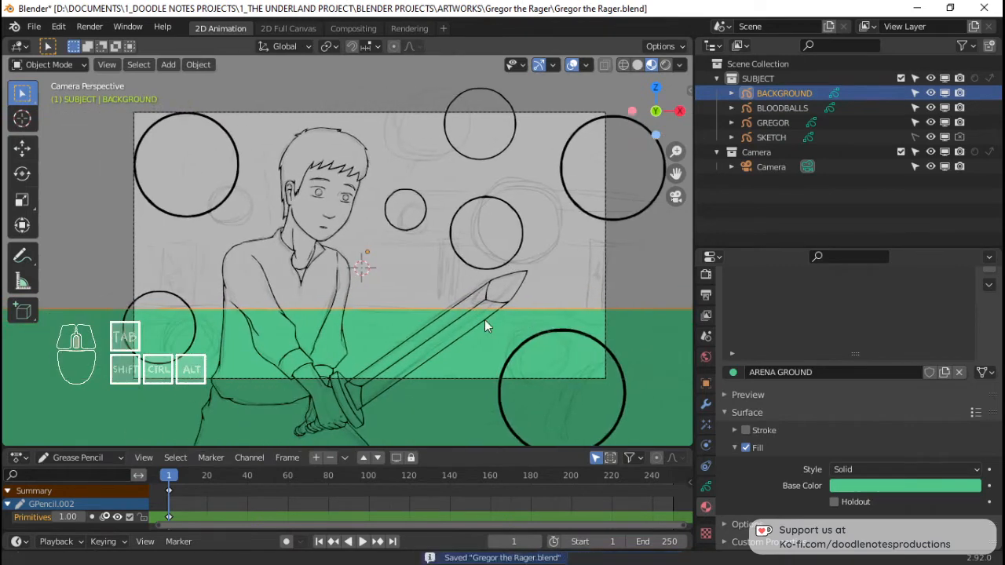
mouse_move(421, 299)
middle_mouse_down("shift")
mouse_move(460, 295)
mouse_move(398, 304)
middle_mouse_up("shift")
key("ctrl+s")
scroll(449, 303, "up", 2)
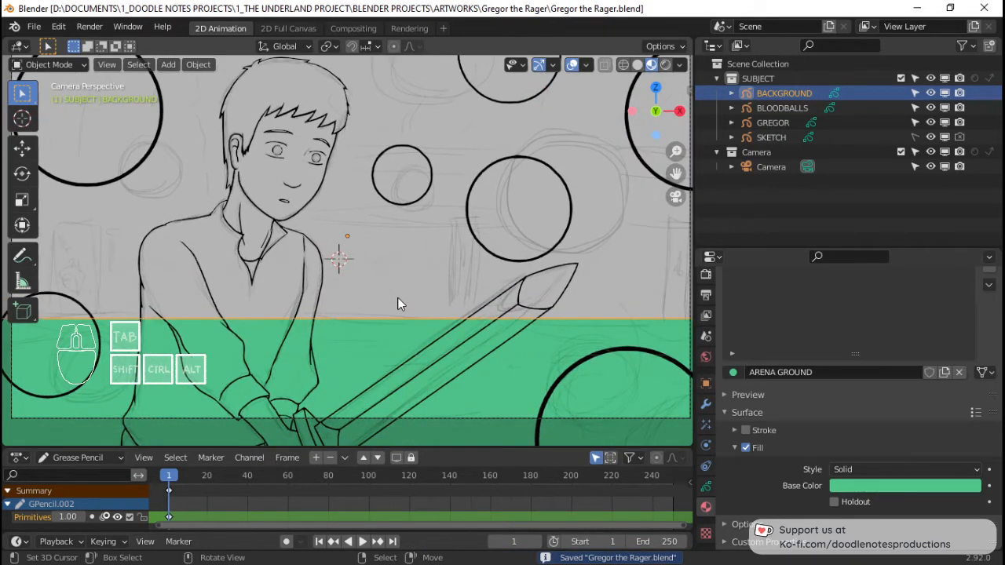
scroll(397, 298, "down", 2)
middle_click_drag(456, 342, 397, 337, "shift")
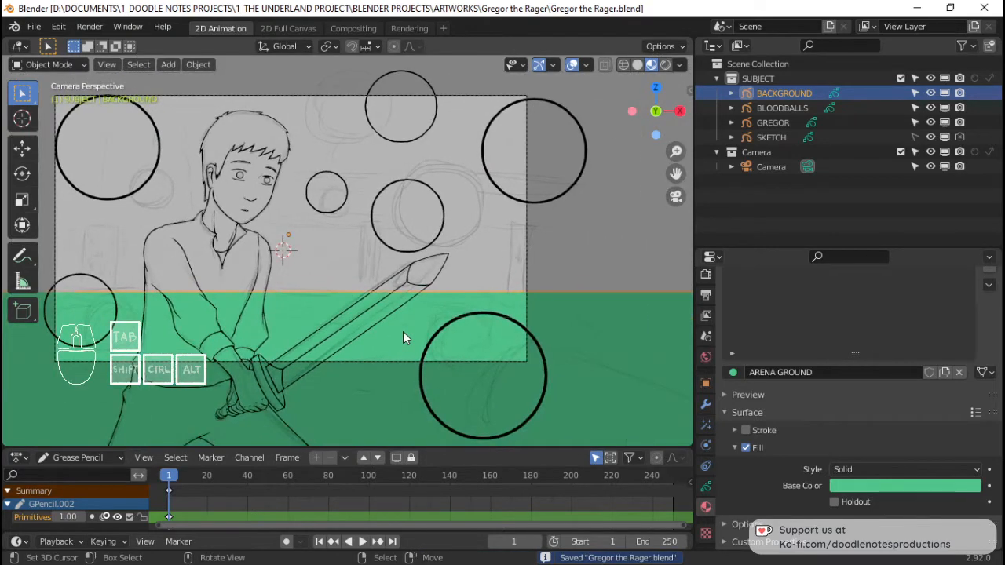
Step: From the front view, add a second material to the BACKGROUND object and name it ARENA WALL 1
key("KP_1")
scroll(403, 332, "up", 4)
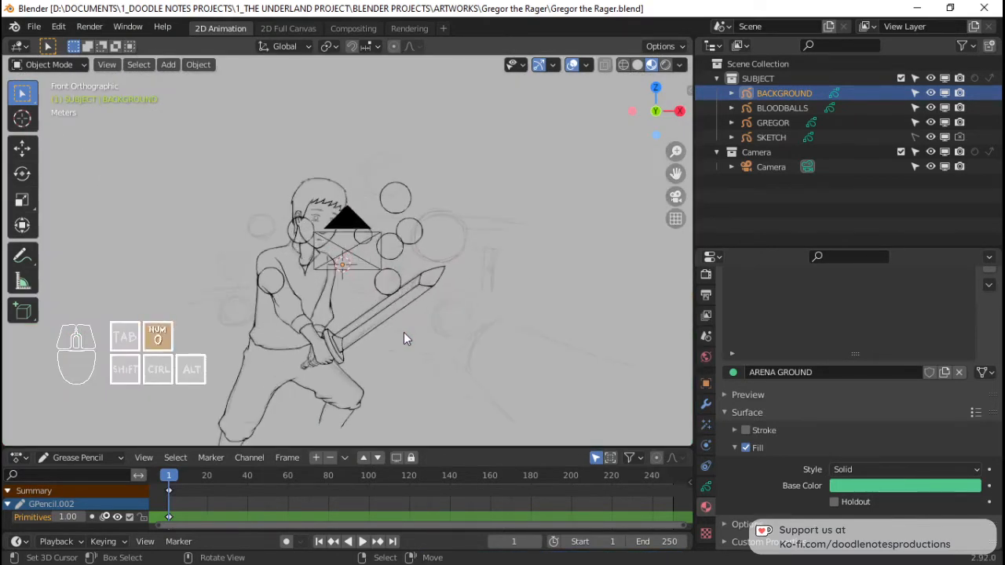
key("KP_0")
key("KP_1")
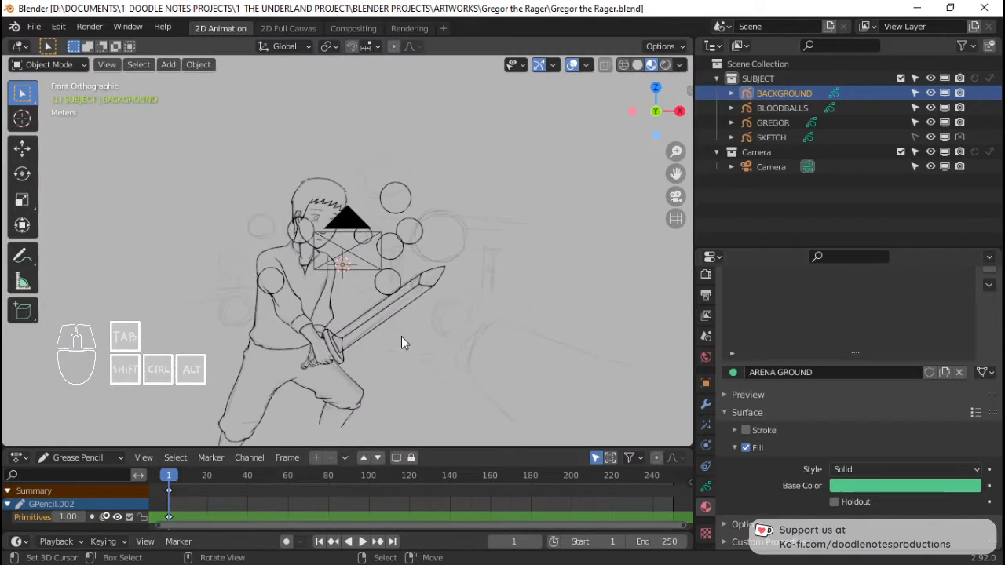
middle_click_drag(356, 339, 329, 339, "shift")
scroll(856, 346, "up", 3)
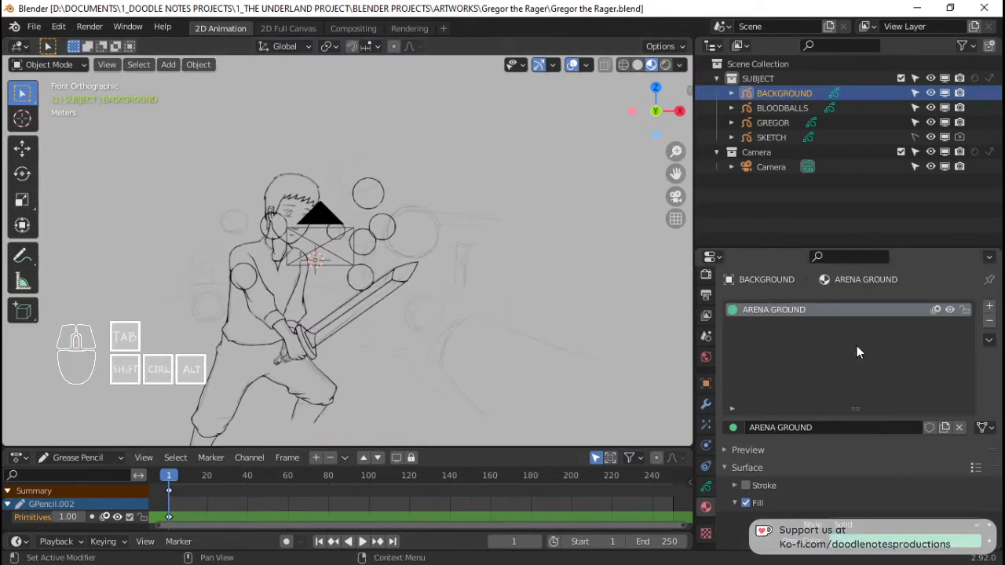
left_click(989, 307)
left_click(843, 427)
double_click(808, 427)
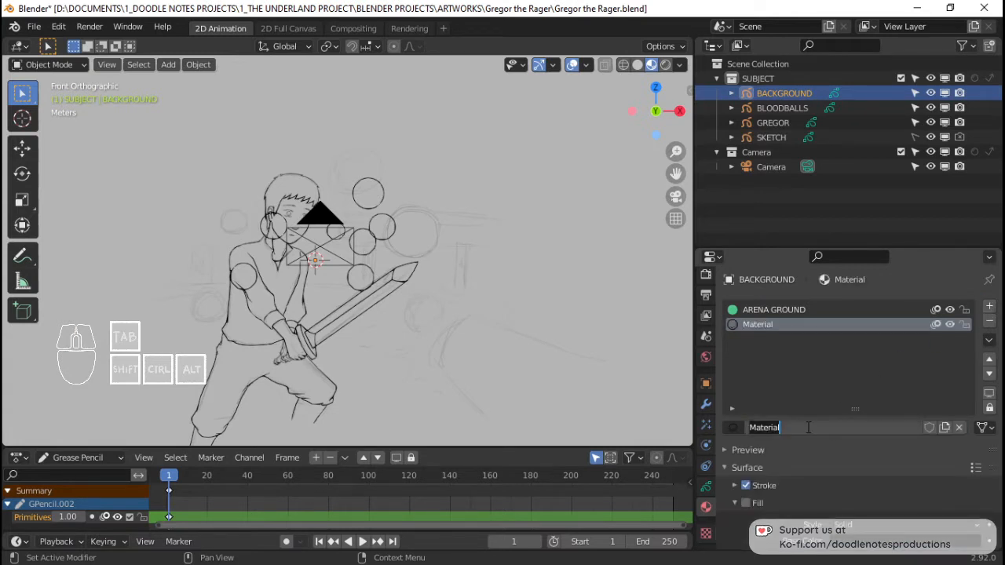
type("ARENA WALL")
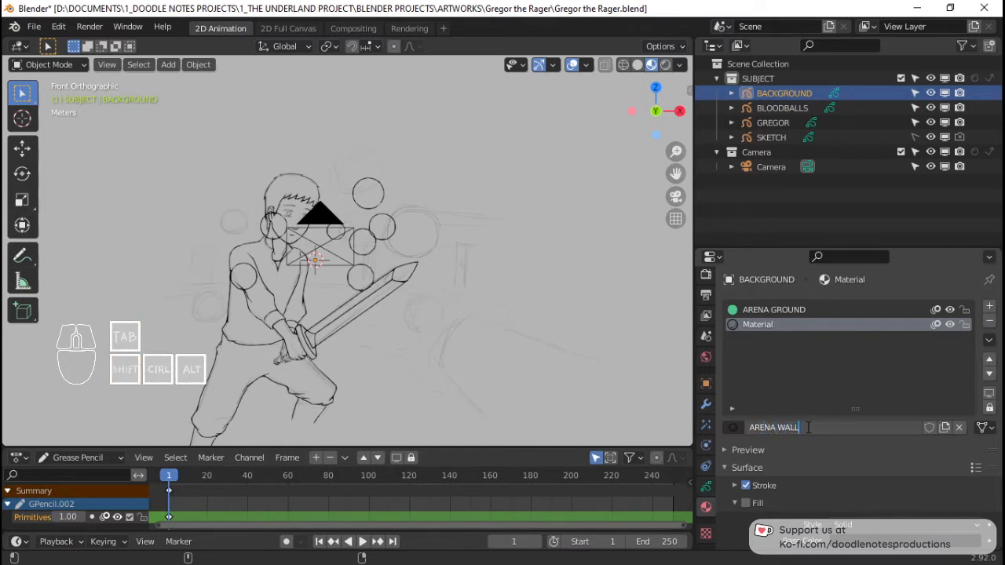
type(" 1")
key("Return")
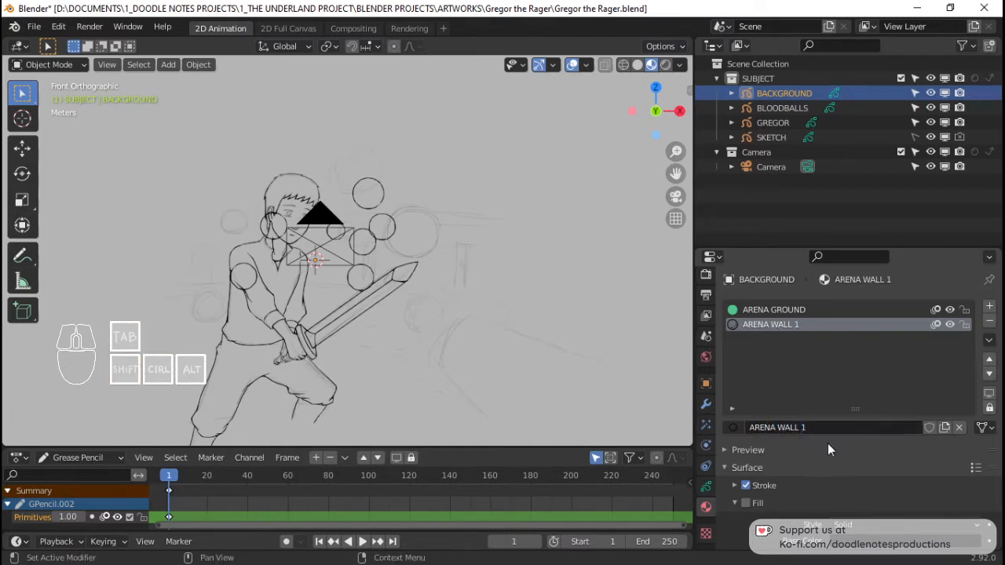
Step: Make ARENA WALL 1 fill-only without a stroke, with a muted grey-green base colour of H 0.353, S 0.299, V 0.240
scroll(760, 417, "down", 2)
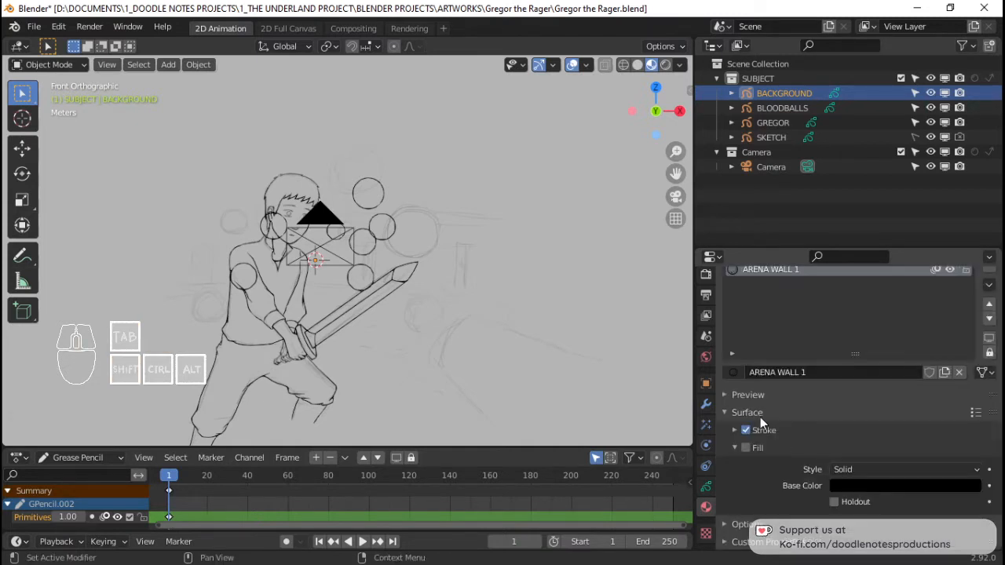
left_click(880, 481)
left_click(969, 361)
left_click_drag(969, 360, 970, 331)
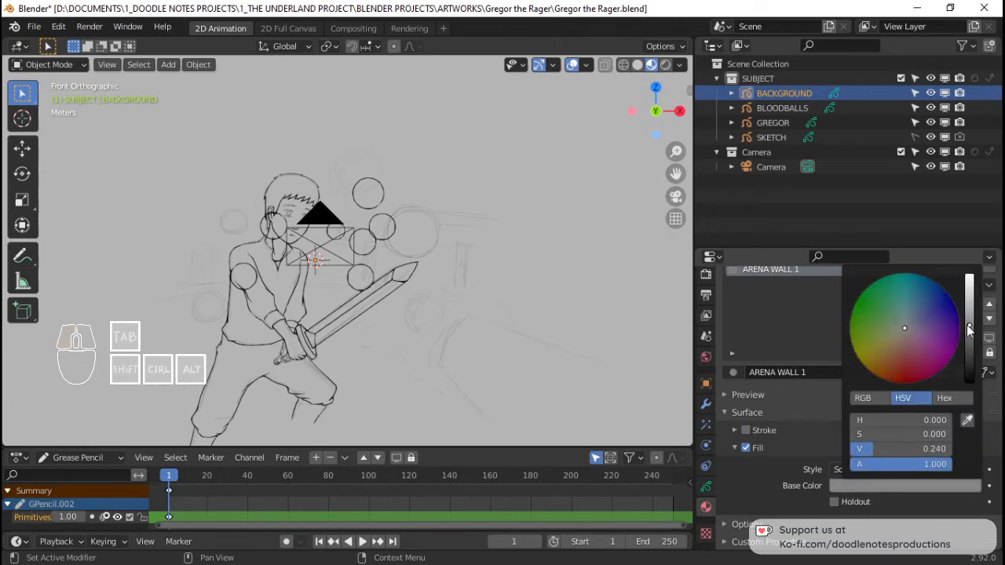
left_click(899, 324)
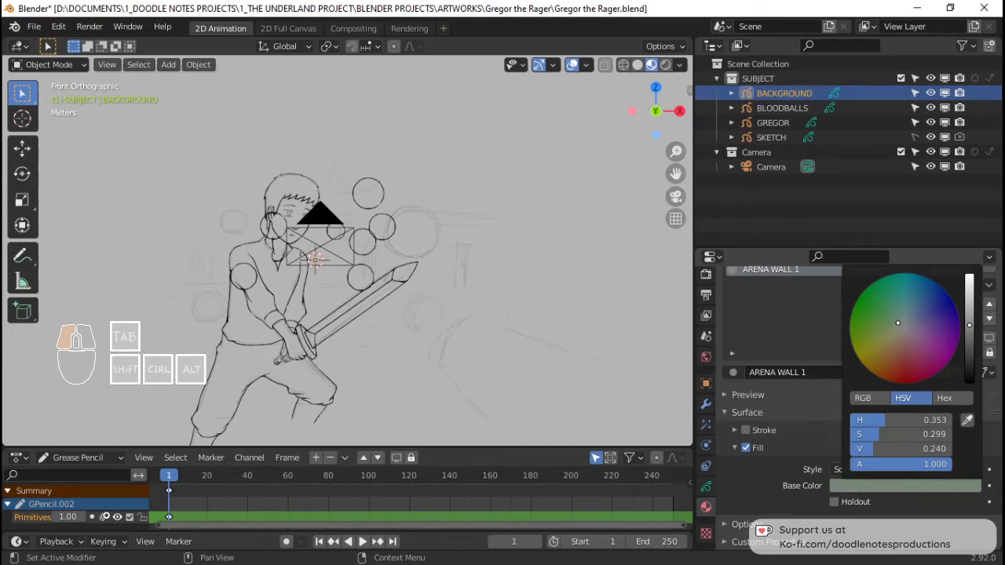
Step: Put BACKGROUND in Edit mode and snap the 3D cursor to the selected points on the ground's far edge
scroll(411, 243, "down", 3)
middle_click_drag(288, 257, 424, 250, "shift")
scroll(423, 251, "down", 10)
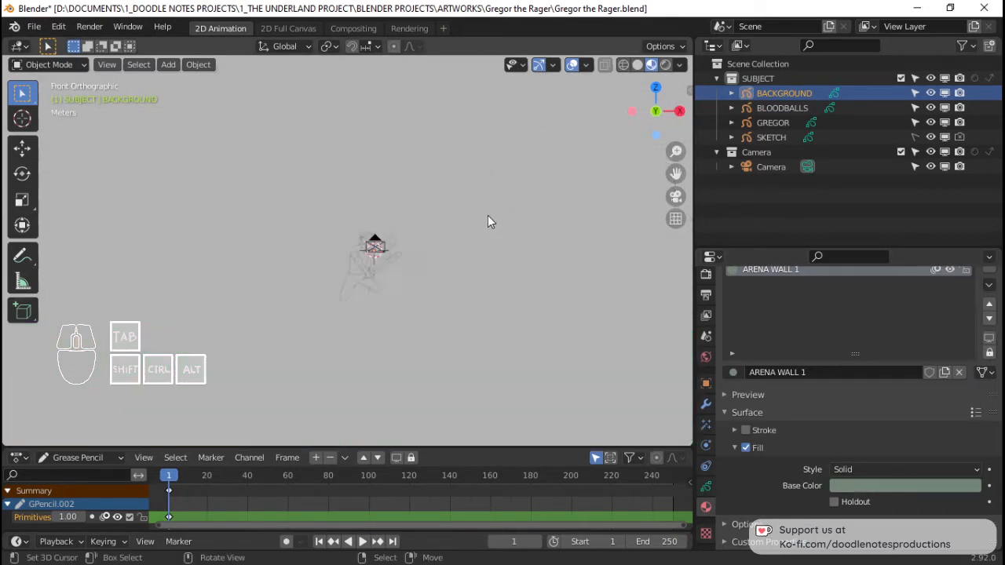
middle_click_drag(488, 215, 327, 285)
scroll(338, 282, "down", 3)
mouse_move(499, 283)
middle_mouse_down("shift")
mouse_move(407, 249)
mouse_move(396, 178)
mouse_move(451, 212)
middle_mouse_up("shift")
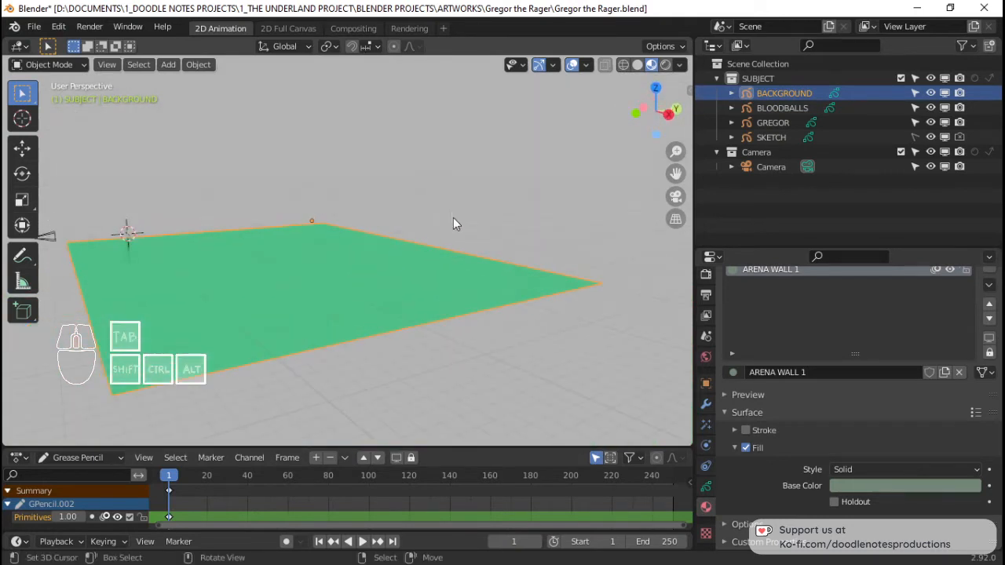
key("Tab")
key("shift+s")
left_click(492, 332)
middle_click_drag(494, 321, 438, 288)
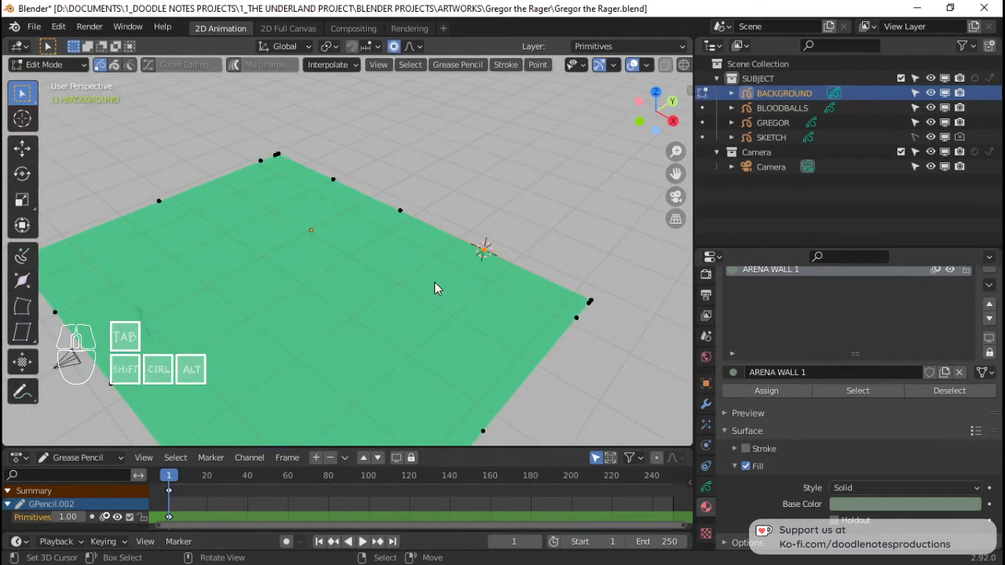
Step: In Draw mode from the front view, draw a long, low wall rectangle extending from the figure past the 3D cursor
key("KP_1")
middle_click_drag(529, 213, 492, 251, "shift")
scroll(491, 247, "up", 2)
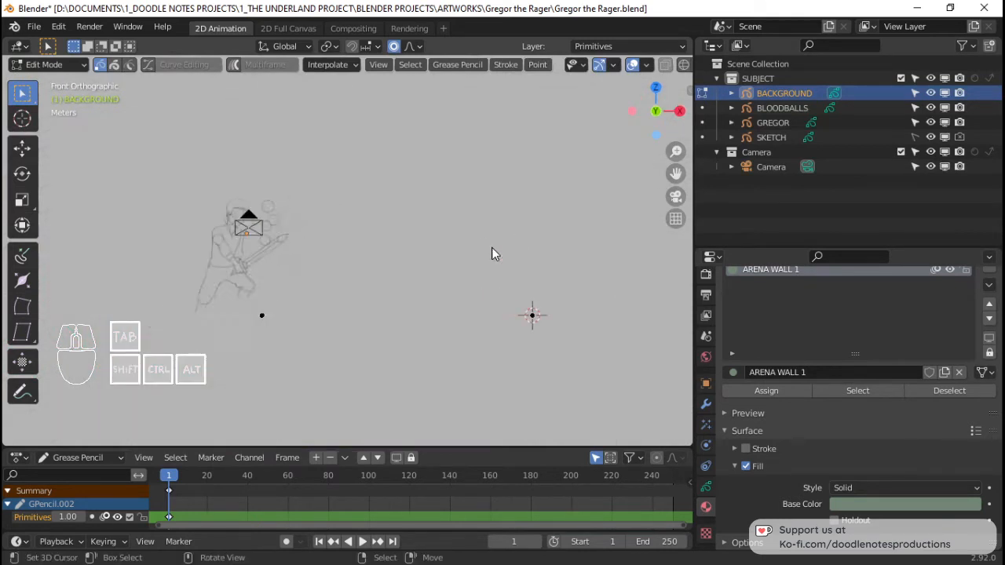
key("ctrl+Tab")
left_click(491, 164)
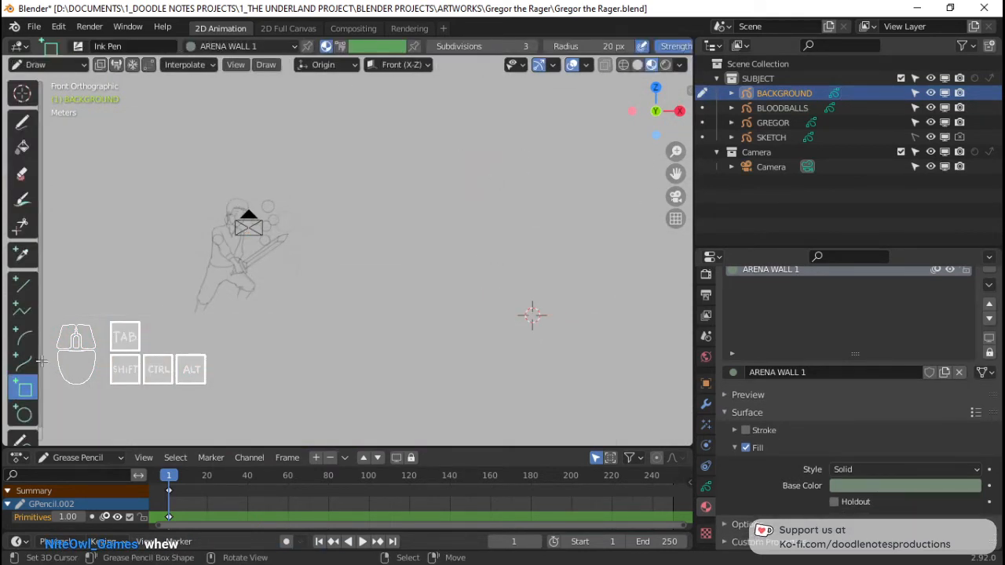
scroll(281, 230, "down", 2)
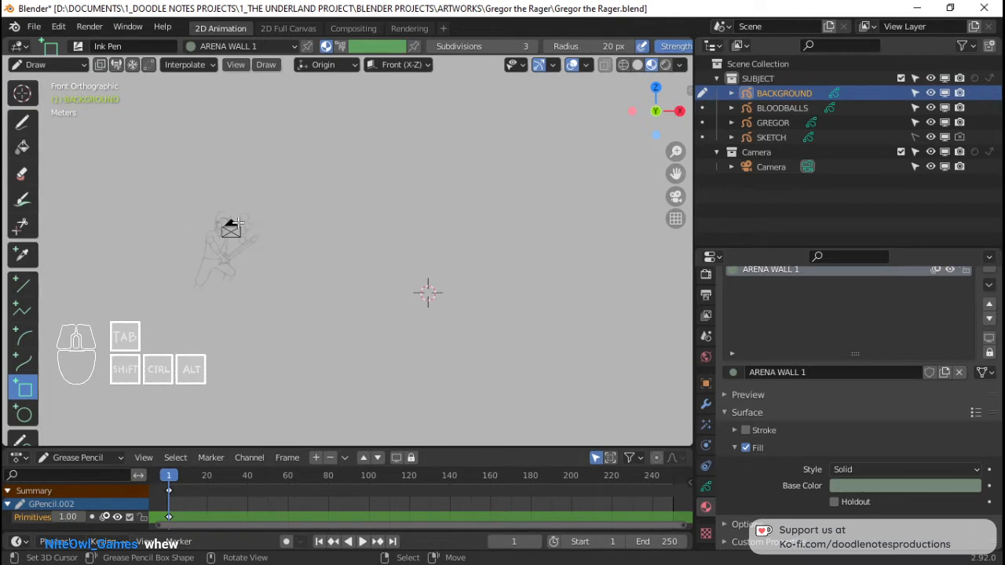
left_click_drag(235, 224, 648, 286)
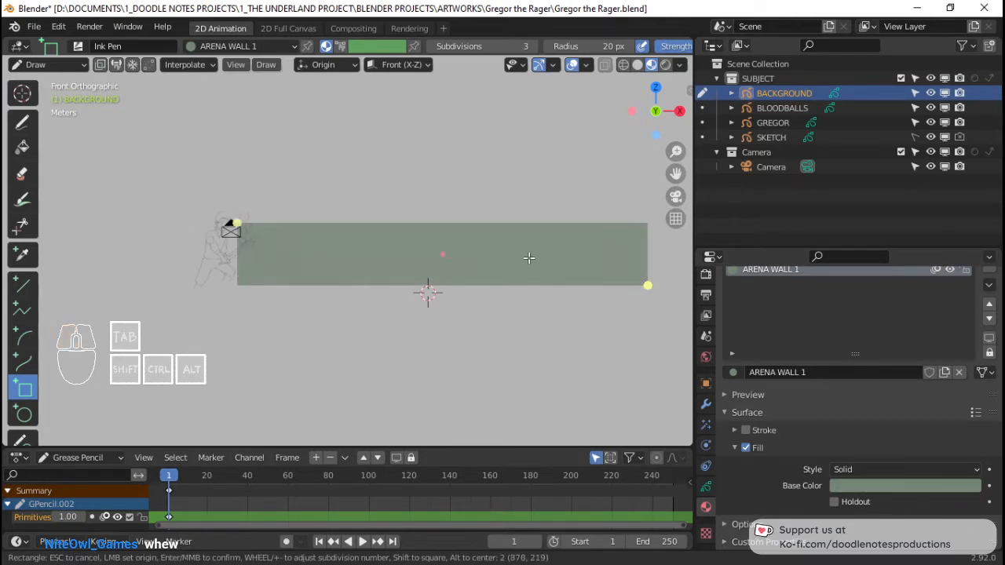
key("Return")
Step: Switch BACKGROUND to Edit mode and rename its Primitives layer BG
scroll(449, 267, "down", 5)
middle_click_drag(529, 250, 412, 278)
key("Tab")
scroll(410, 286, "up", 4)
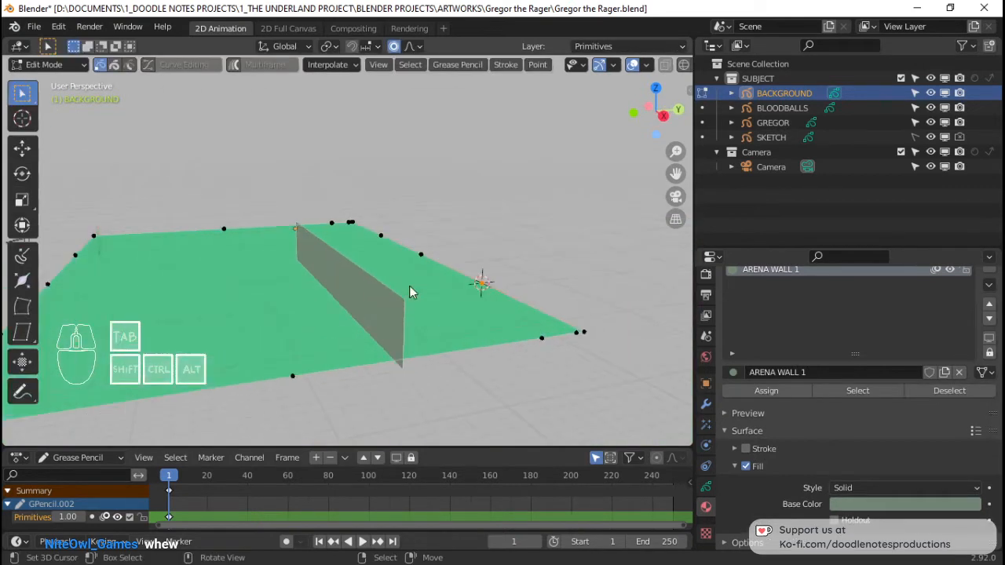
left_click(706, 487)
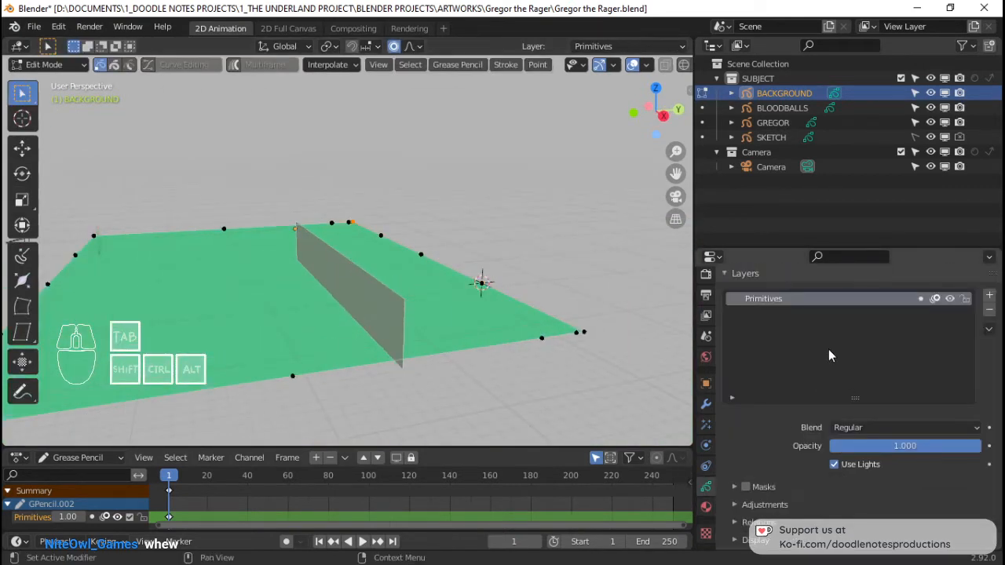
key("ctrl+a")
type("BG")
key("Return")
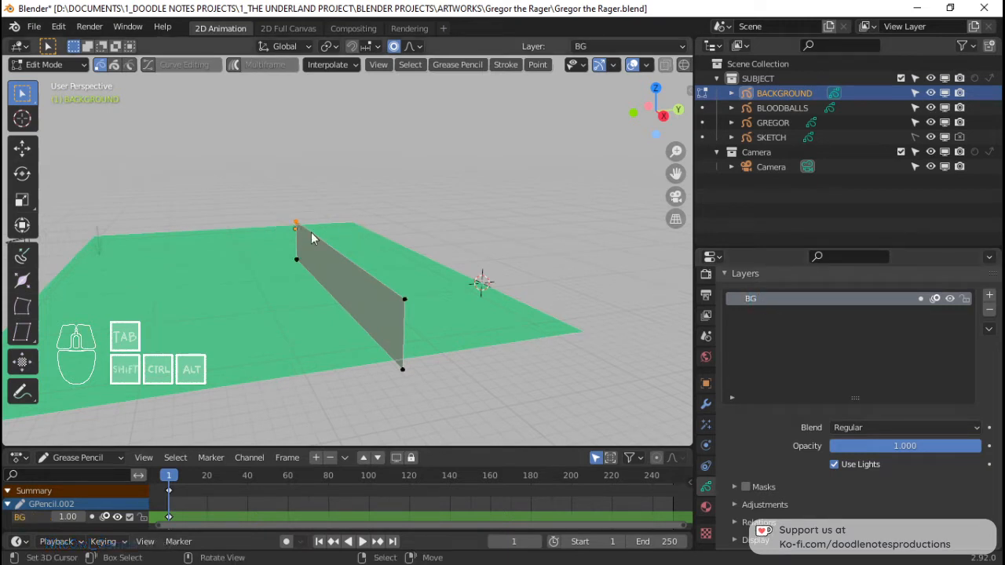
Step: Select the whole wall rectangle and move it about 23.2 m along the Y axis to the ground's far edge
left_click(404, 298, "shift")
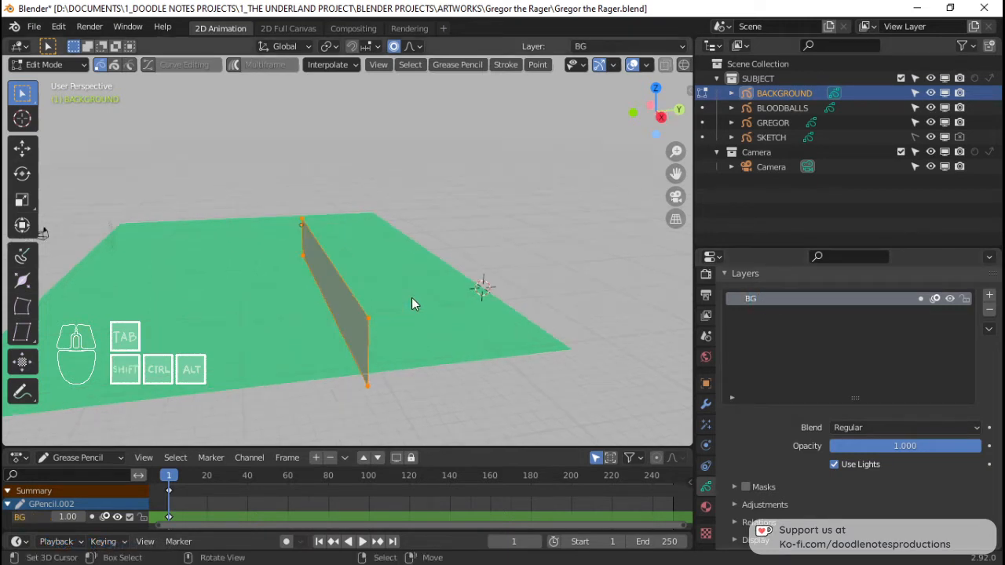
key("g")
key("y")
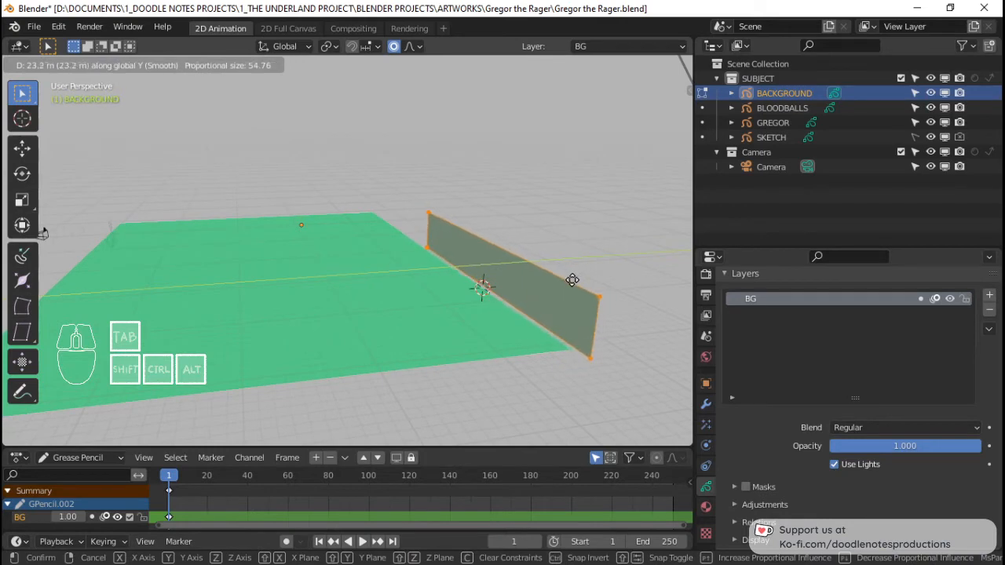
left_click(570, 282)
middle_click_drag(569, 282, 513, 218)
Step: In the camera view, lower the wall along the Z axis so its base meets the ground's horizon line
key("KP_0")
key("g")
key("z")
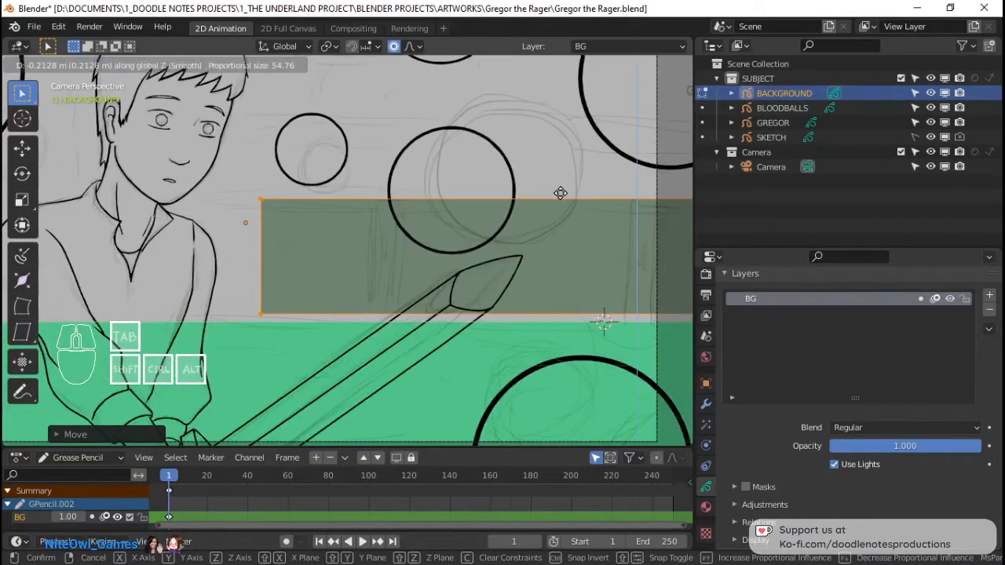
left_click(567, 199)
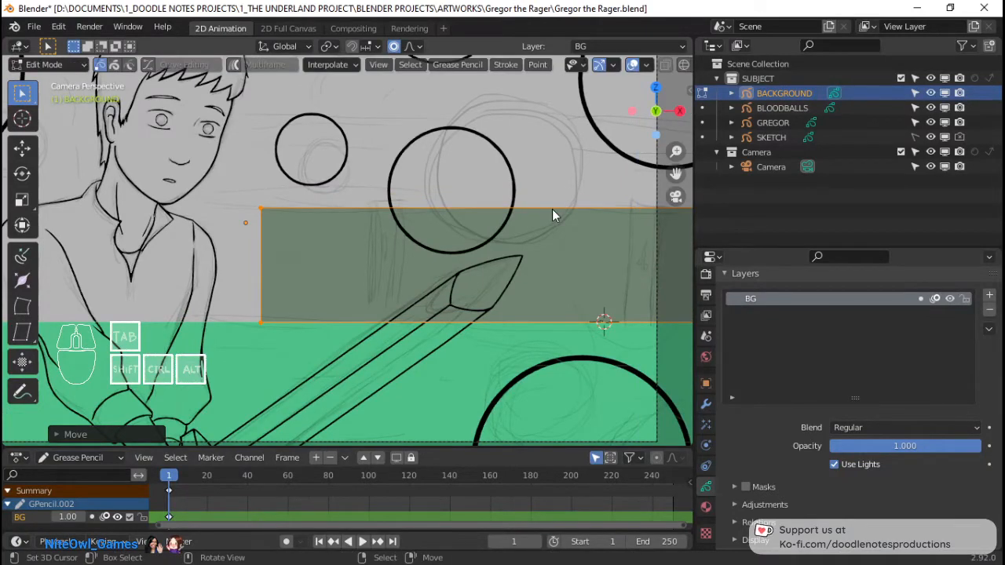
Step: Shift the wall about -10.59 m along the X axis so it starts behind Gregor's torso
scroll(552, 211, "down", 3)
middle_click_drag(502, 228, 555, 228, "shift")
scroll(555, 228, "up", 2)
key("g")
key("x")
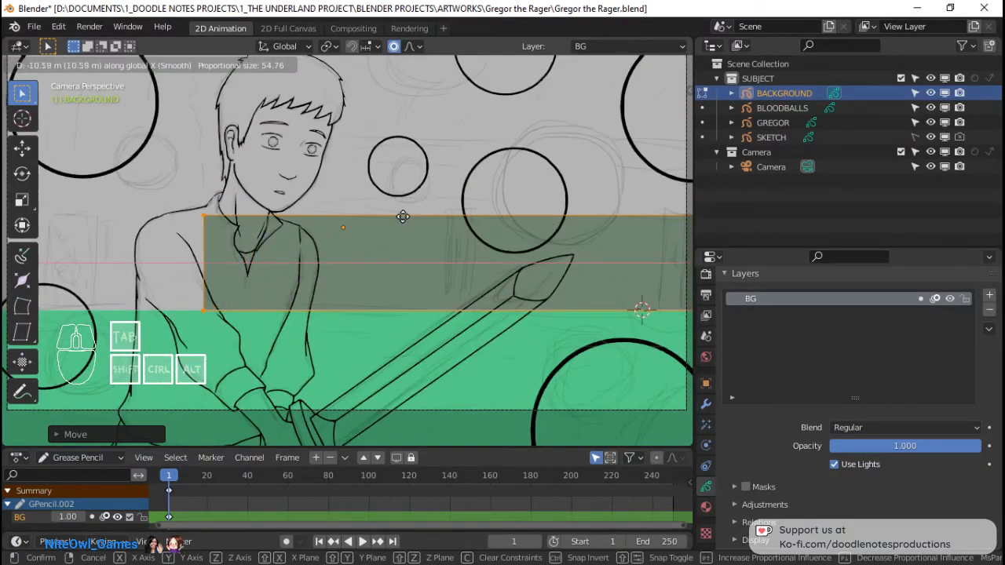
left_click(401, 217)
Step: Select the wall's two outer end points and stretch them farther along the positive X axis, well beyond the camera frame
scroll(440, 236, "down", 3)
middle_click_drag(509, 252, 406, 244, "shift")
scroll(471, 252, "up", 2)
scroll(471, 252, "down", 3)
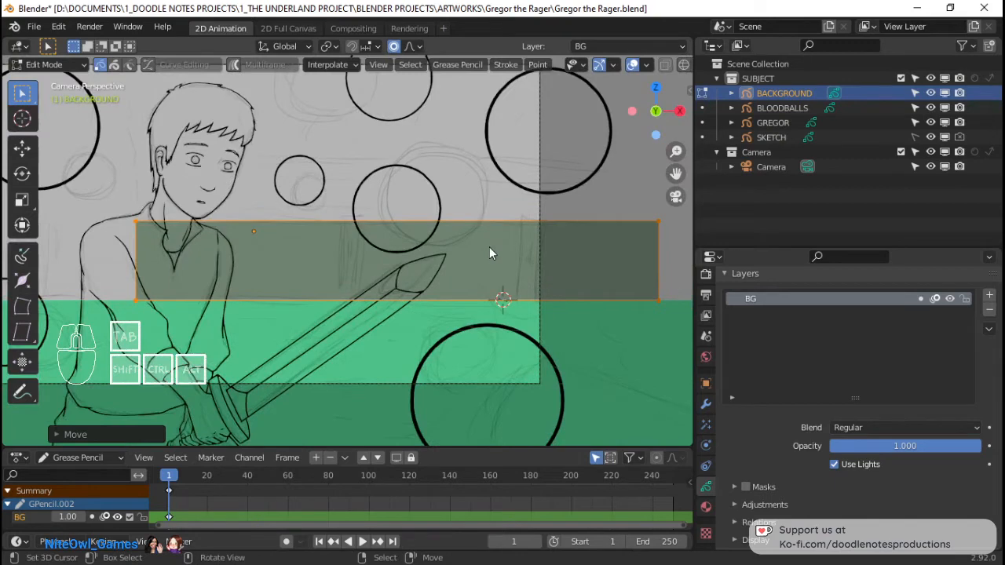
right_click(540, 215)
right_click(540, 278, "shift")
key("g")
key("x")
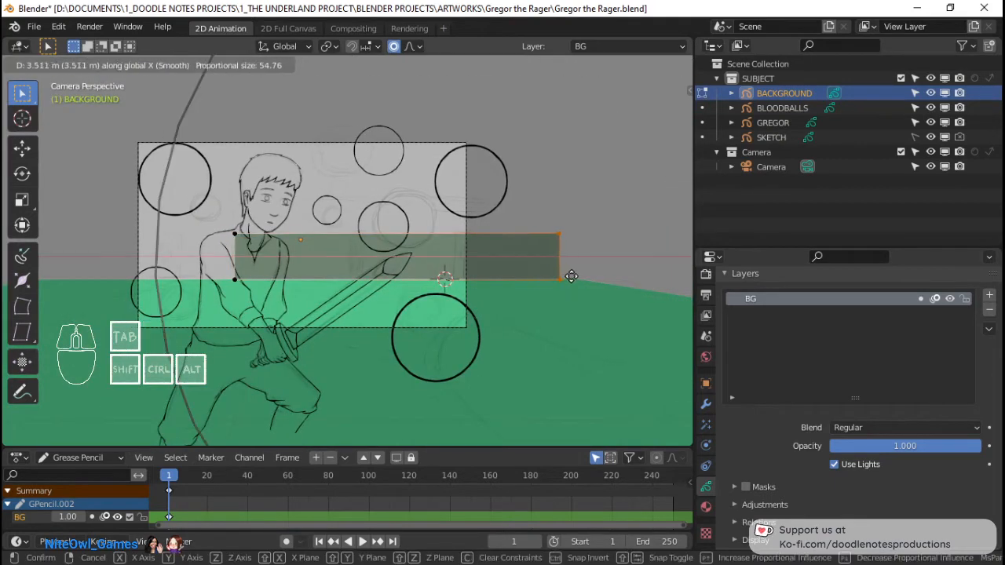
scroll(599, 277, "up", 9)
left_click(599, 276)
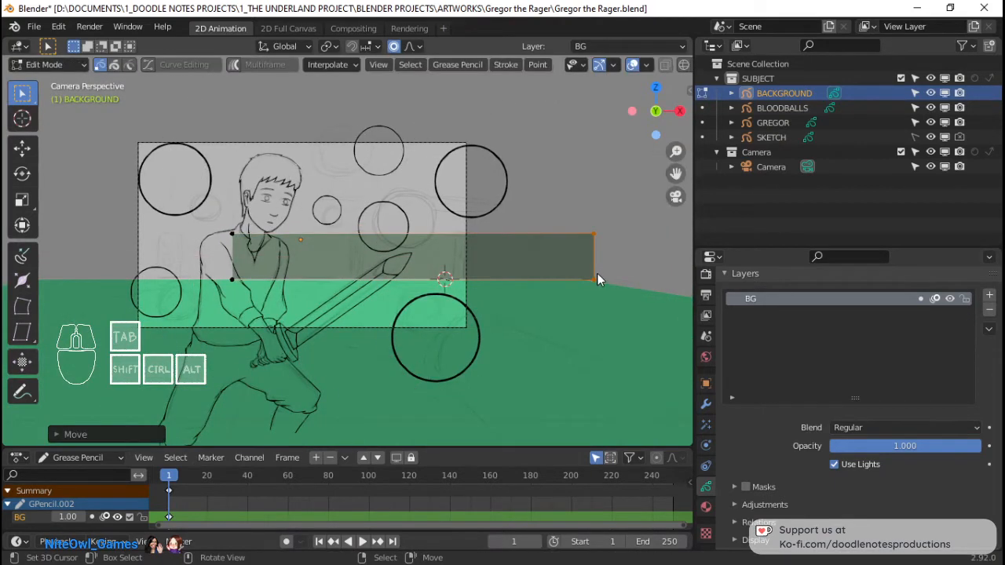
Step: Return BACKGROUND to Object mode and select the camera
key("Tab")
key("ctrl+Tab")
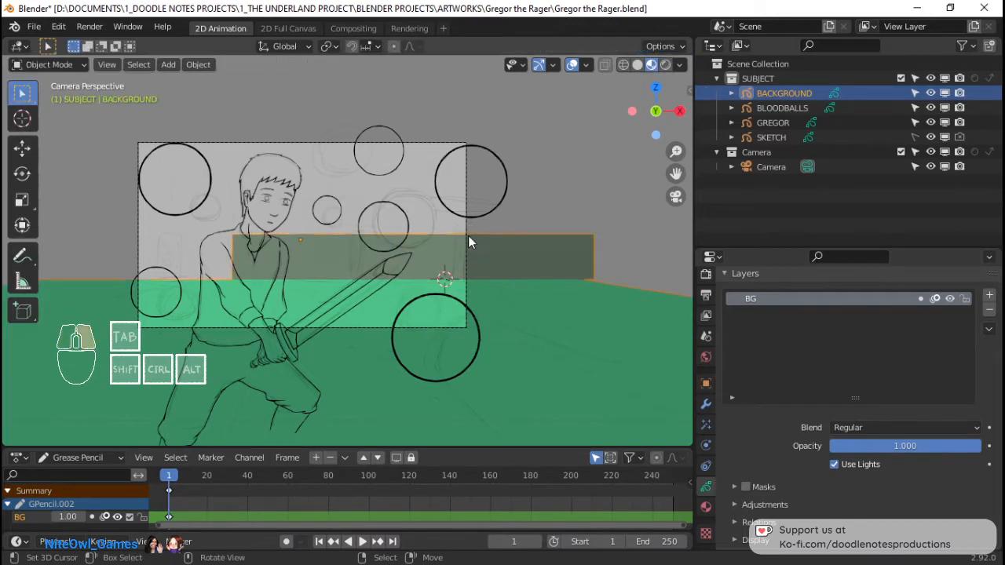
right_click(466, 220)
Step: Try to dolly the camera back along its local Z axis to preview the depth between figure, blood balls and wall
key("g")
key("z")
key("z")
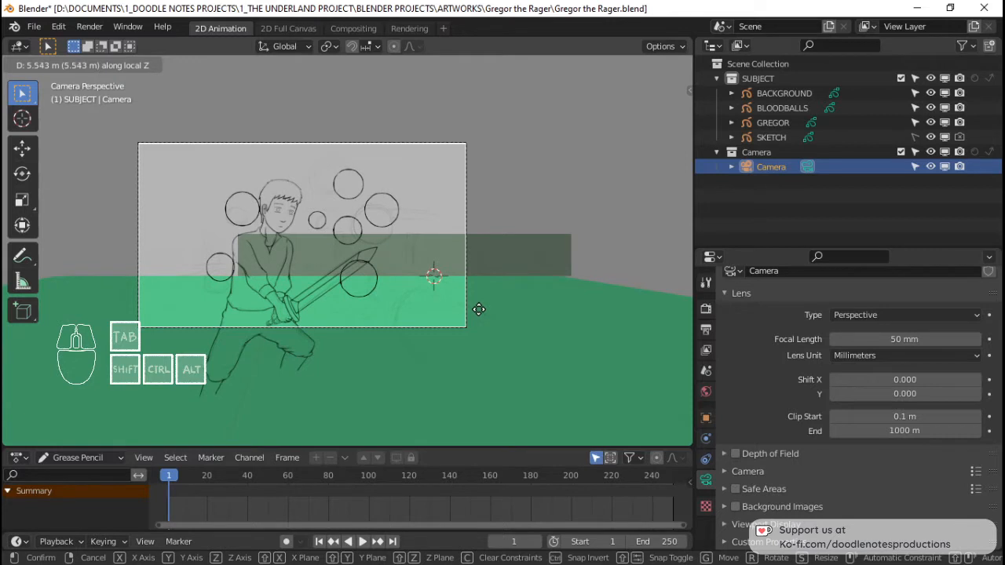
right_click(478, 309)
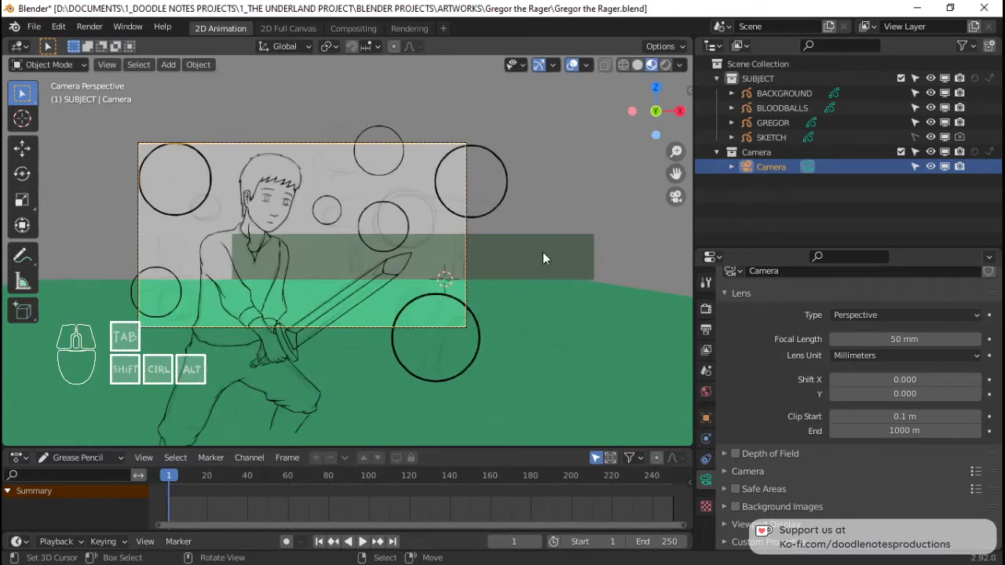
middle_click_drag(374, 253, 538, 276, "shift")
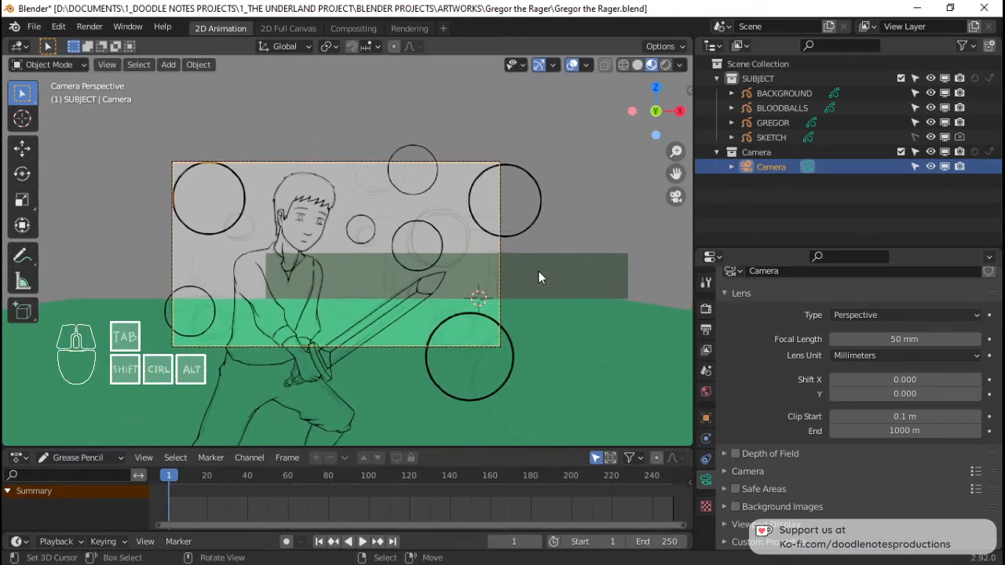
Step: Put BACKGROUND into Edit mode and snap the 3D cursor to the current selection
middle_click_drag(425, 263, 471, 267, "shift")
middle_click_drag(418, 279, 417, 233, "ctrl")
middle_click_drag(357, 264, 445, 231, "shift")
left_click(480, 247)
key("Tab")
middle_click_drag(366, 290, 336, 198)
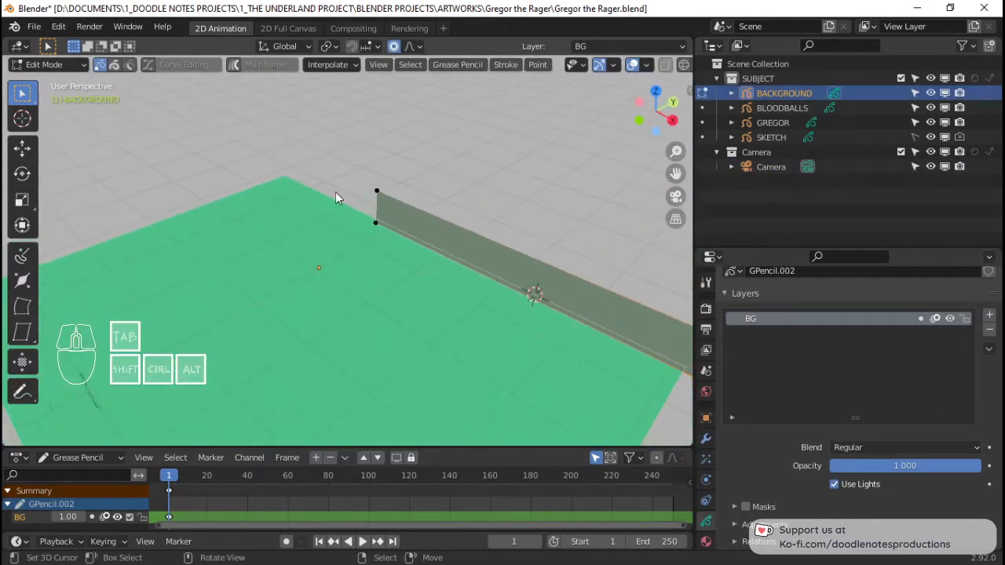
key("shift+s")
left_click(353, 259)
Step: Save the file and switch BACKGROUND to Draw mode with the freehand Draw tool, working from the front view
key("KP_1")
scroll(301, 251, "up", 4)
middle_click_drag(133, 268, 410, 234, "shift")
scroll(391, 199, "up", 1)
key("ctrl+s")
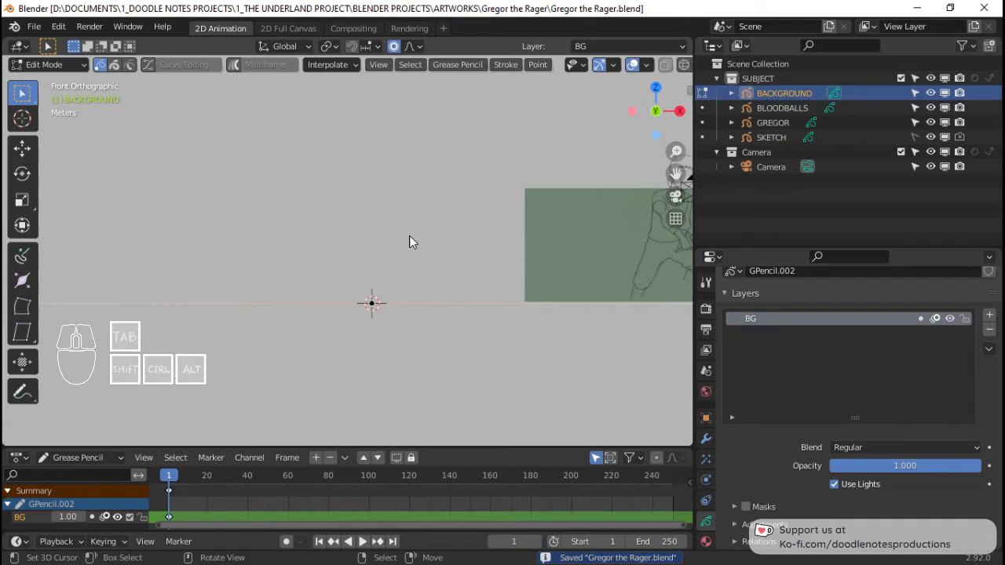
middle_click_drag(410, 209, 401, 224, "shift")
key("ctrl+Tab")
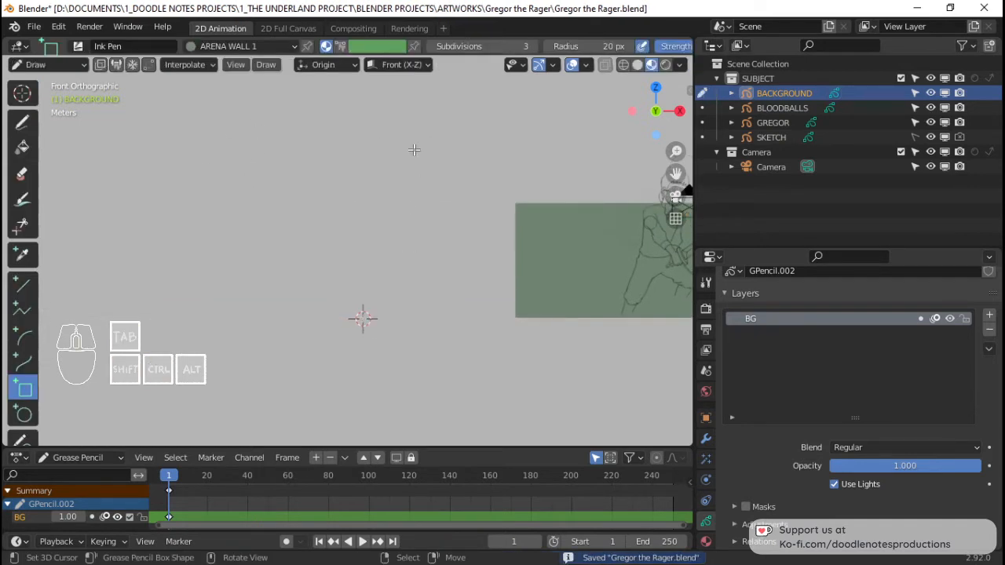
key("ctrl+Tab")
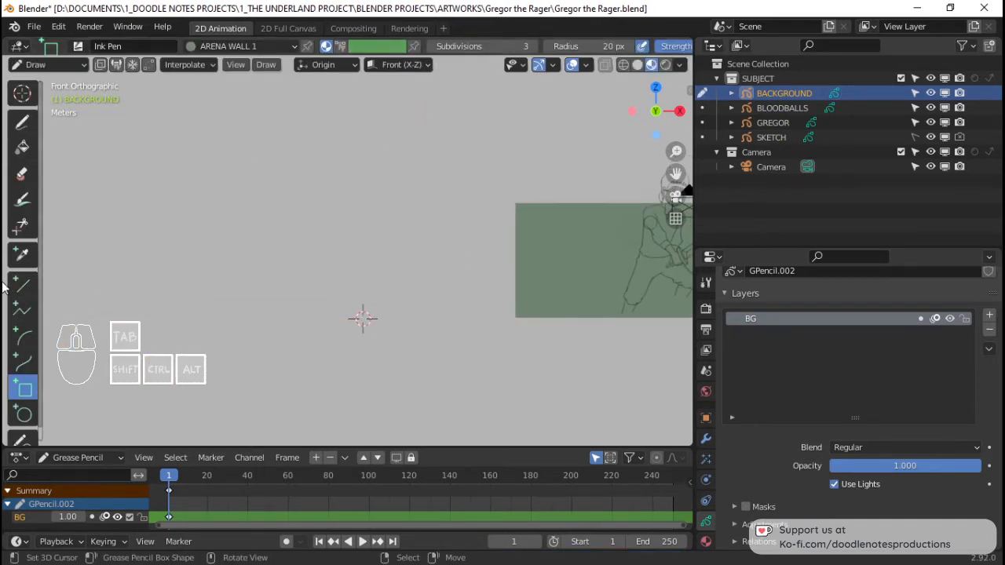
left_click(22, 122)
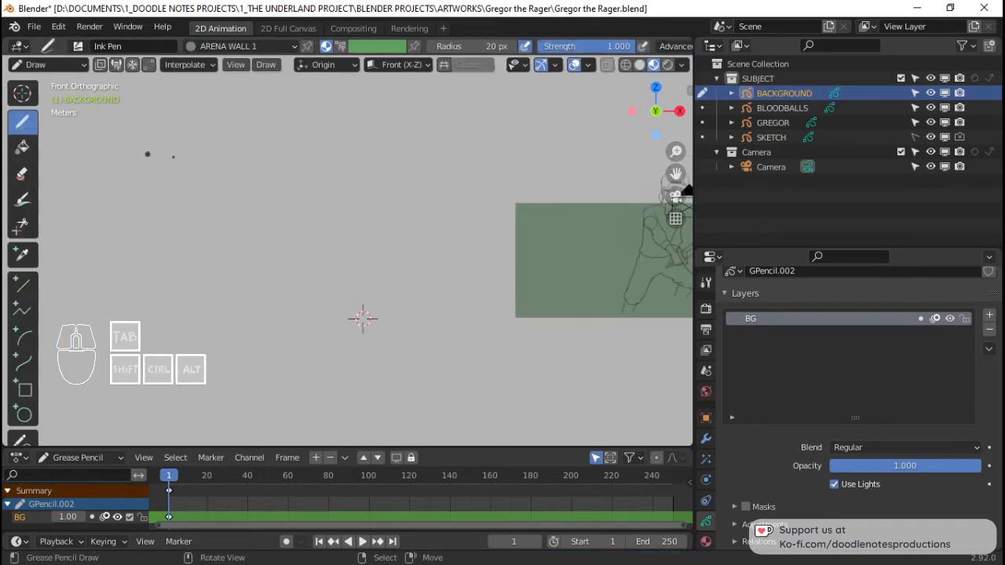
Step: Add a new material slot to BACKGROUND, create a material in it and name it CAVERN WALL
scroll(708, 506, "down", 2)
left_click(706, 508)
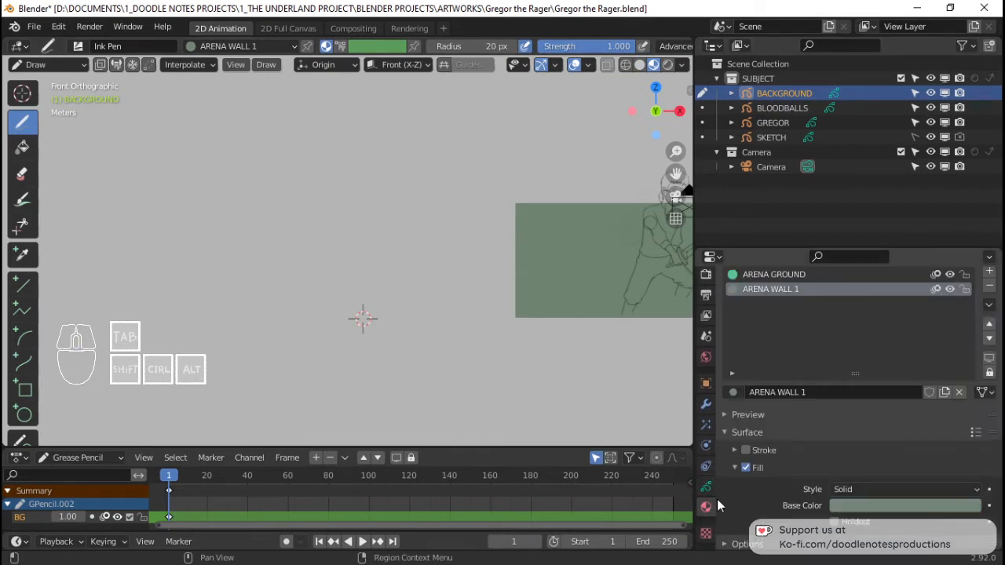
scroll(896, 298, "up", 2)
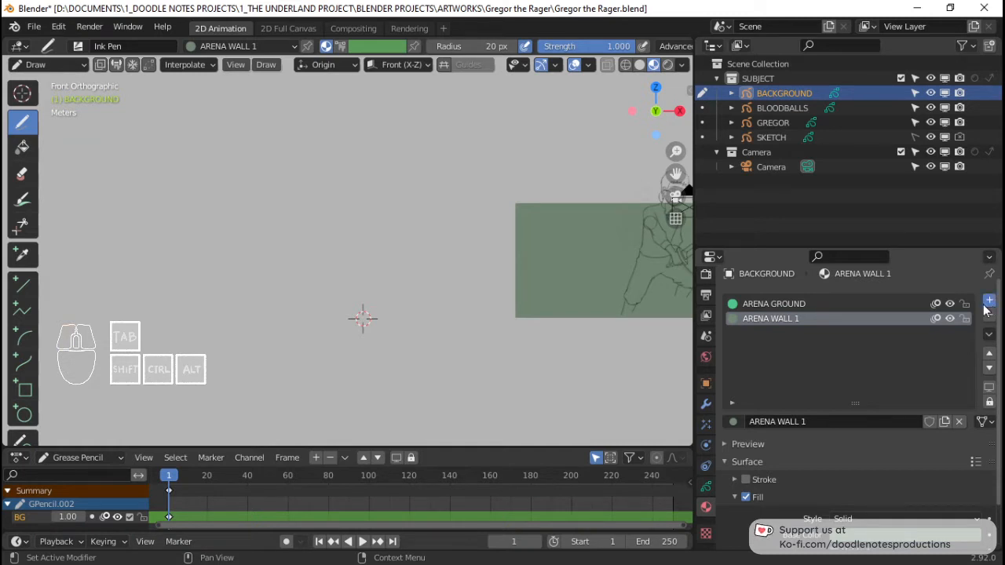
left_click(989, 303)
left_click(760, 394)
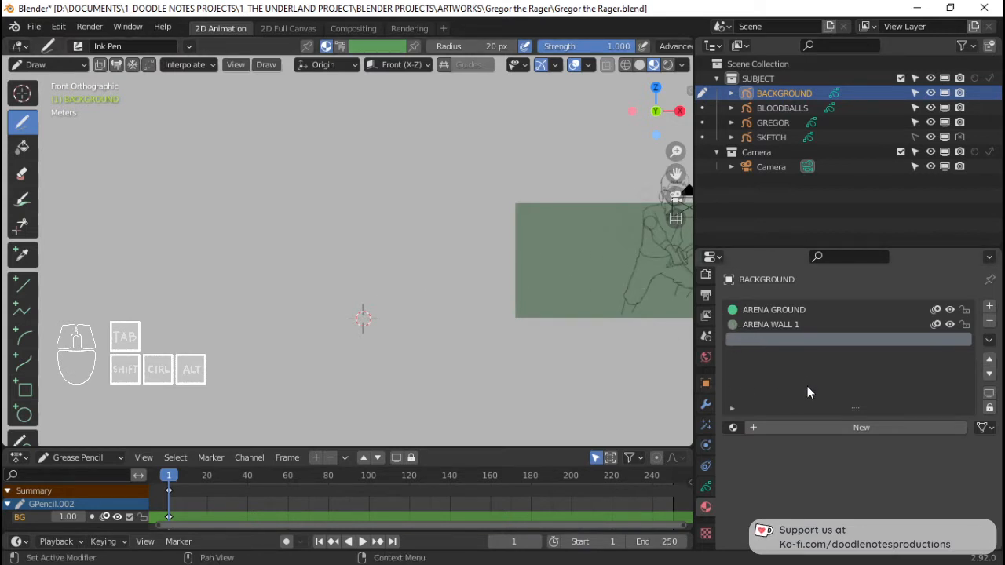
left_click(776, 382)
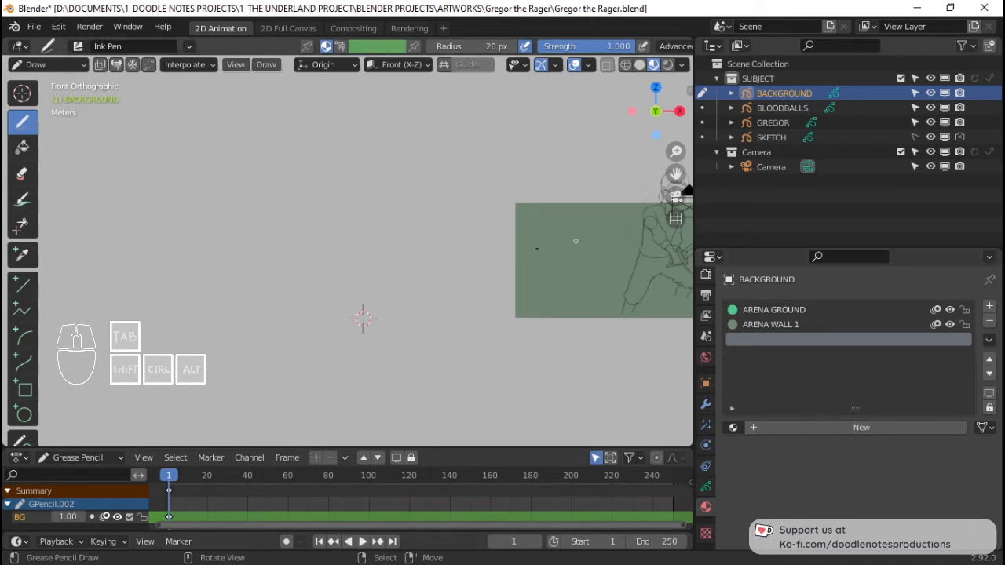
left_click(814, 427)
double_click(814, 427)
type("CAVER")
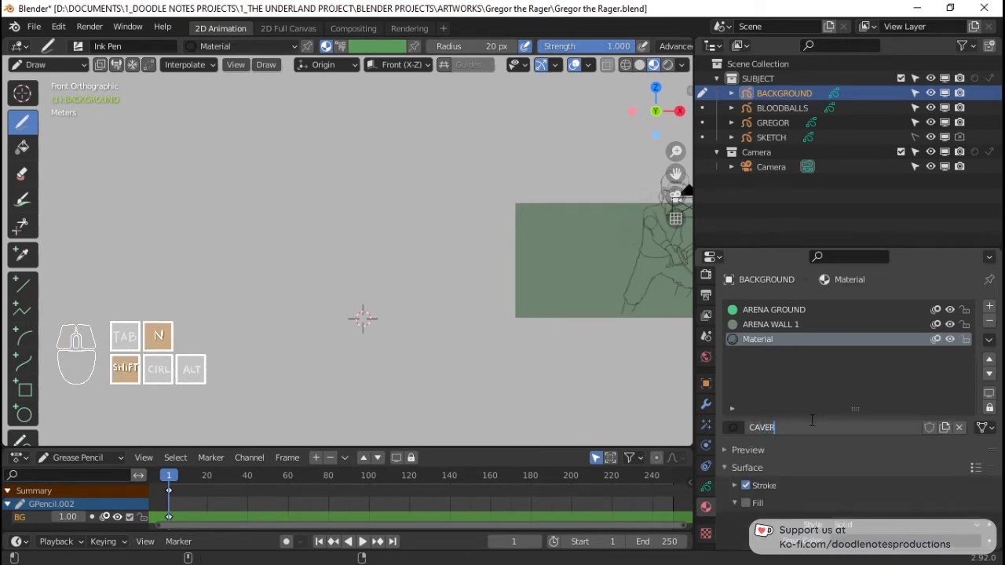
type("NS")
key("BackSpace")
type("WA")
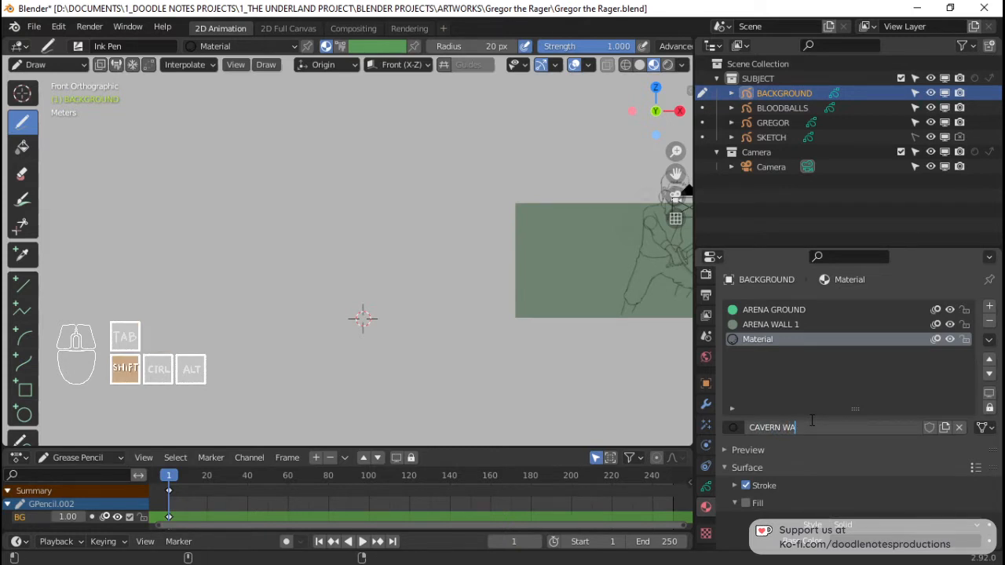
type("LL")
key("Return")
Step: Turn off Stroke and turn on Fill for CAVERN WALL, and give the fill a muted brown base color
scroll(750, 430, "down", 2)
left_click(736, 430)
left_click(747, 431)
scroll(750, 435, "down", 4)
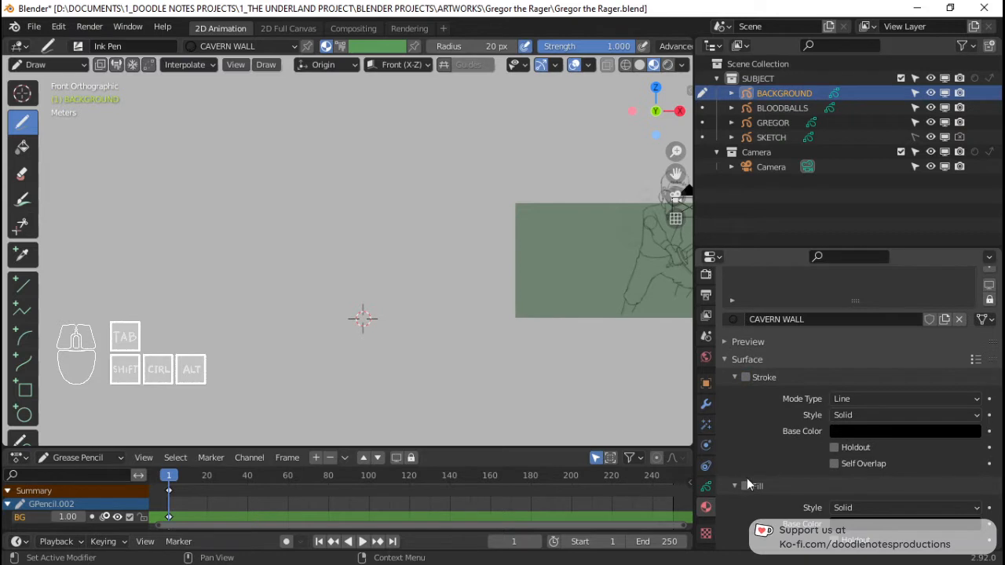
left_click(874, 525)
left_click_drag(971, 411, 951, 349)
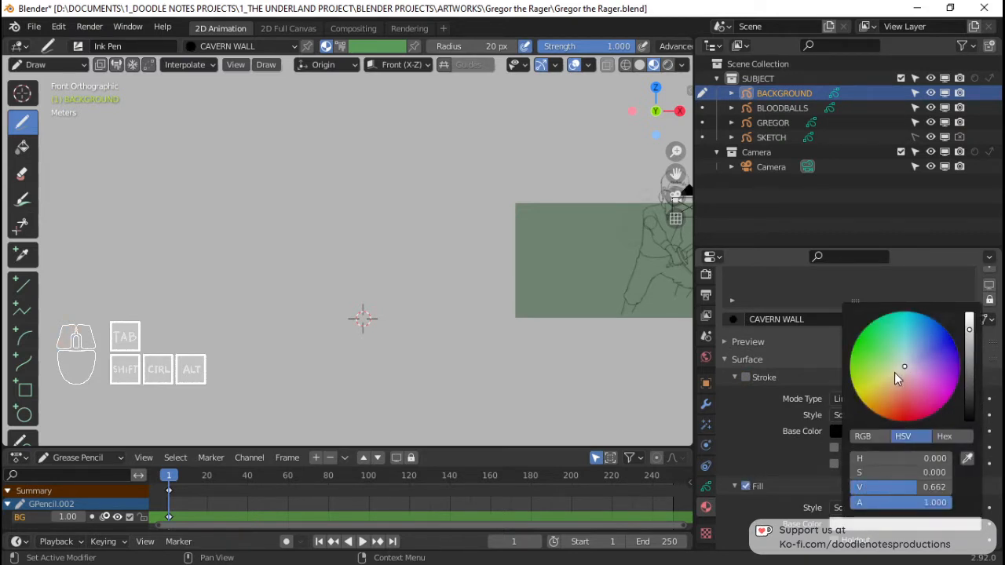
left_click_drag(898, 372, 896, 385)
left_click_drag(972, 367, 971, 368)
Step: Draw a large, rough-edged cavern wall beside the arena wall's outer end, rising from ground level and leaning over at its upper corner
middle_click_drag(560, 140, 537, 124, "shift")
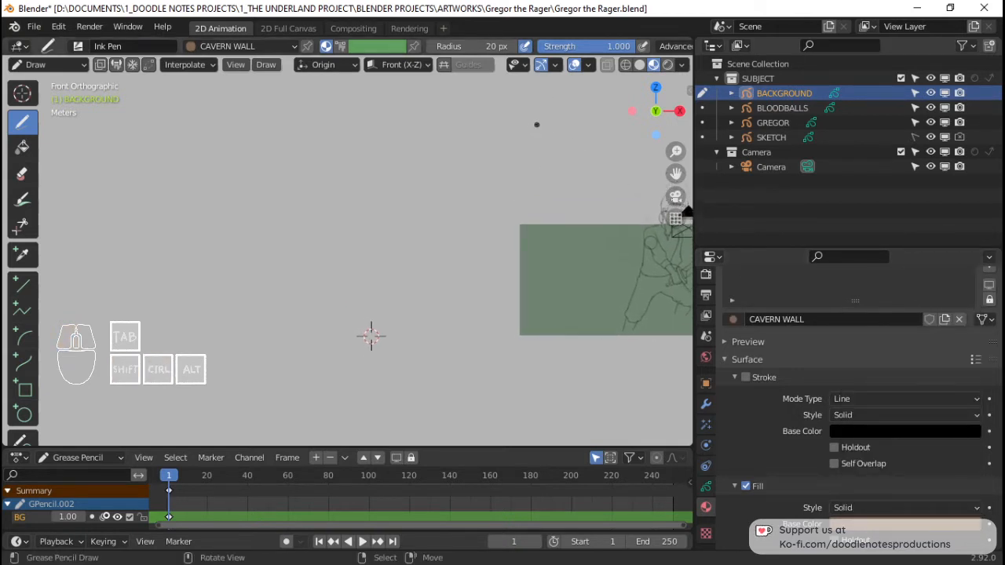
middle_click_drag(547, 108, 521, 139, "ctrl")
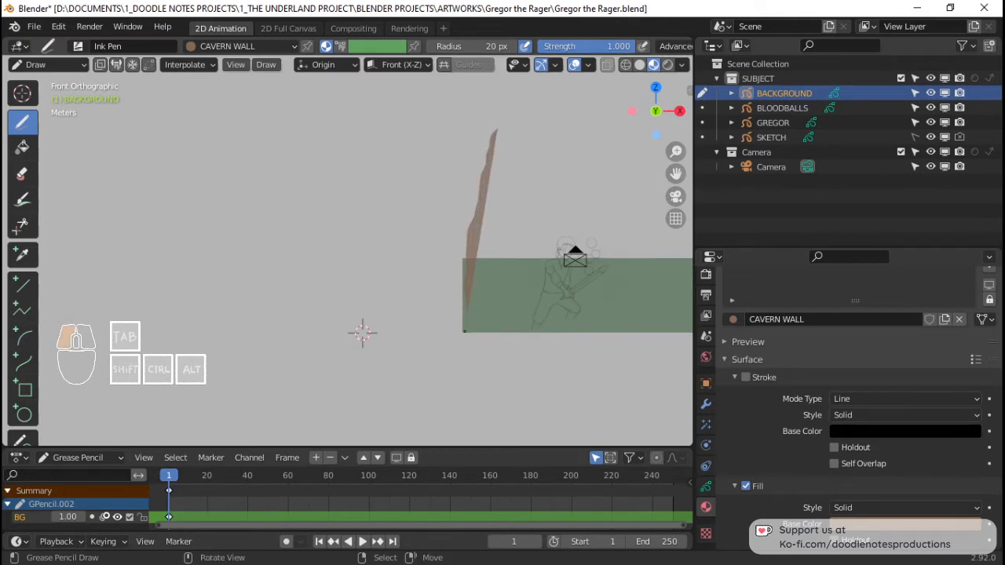
mouse_move(463, 335)
left_mouse_down()
mouse_move(359, 343)
mouse_move(40, 333)
mouse_move(41, 85)
mouse_move(100, 68)
mouse_move(471, 57)
mouse_move(506, 60)
mouse_move(547, 88)
left_mouse_up()
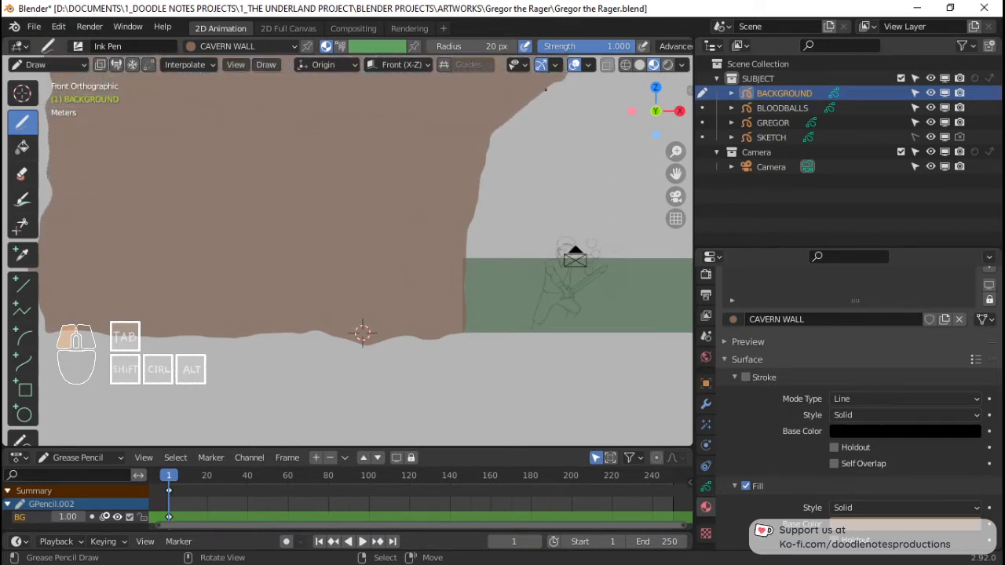
left_click_drag(496, 126, 498, 128)
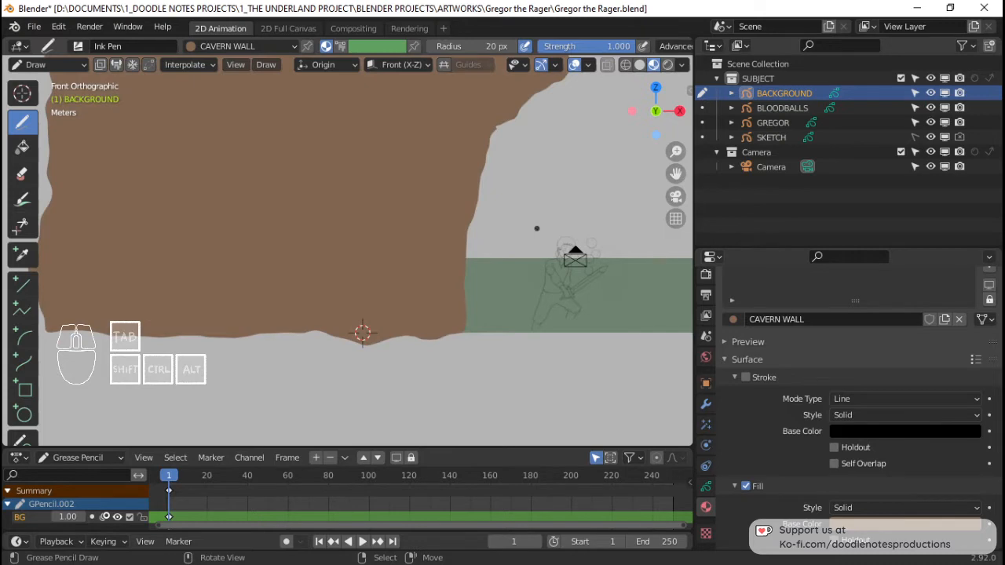
Step: Select the cavern wall in Edit mode and move it about 23.78 m along the Y axis to the ground's far edge
key("KP_0")
mouse_move(440, 314)
middle_mouse_down("ctrl")
mouse_move(434, 261)
mouse_move(448, 269)
mouse_move(396, 313)
mouse_move(299, 148)
mouse_move(260, 209)
mouse_move(251, 265)
middle_mouse_up("ctrl")
key("Tab")
key("a")
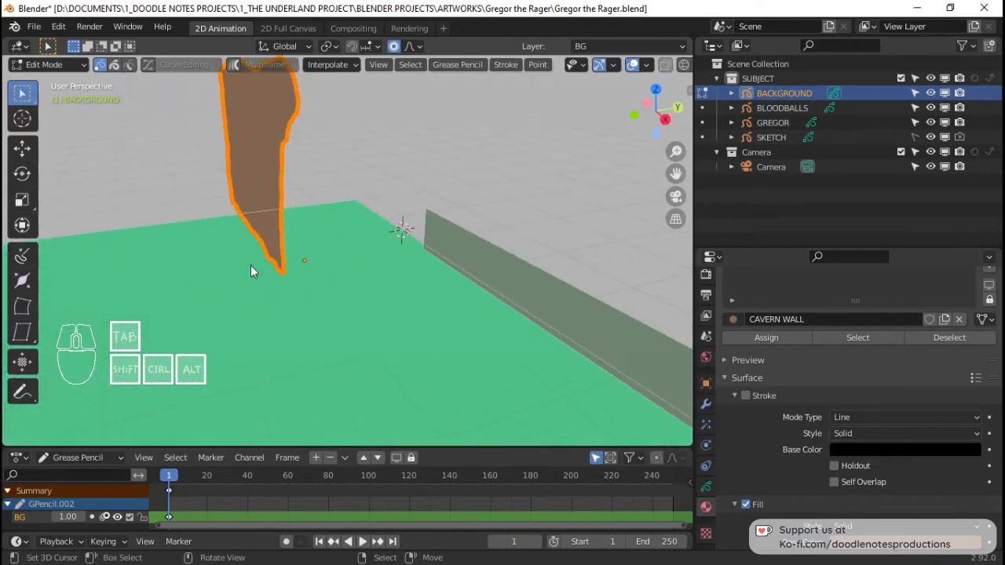
key("g")
key("y")
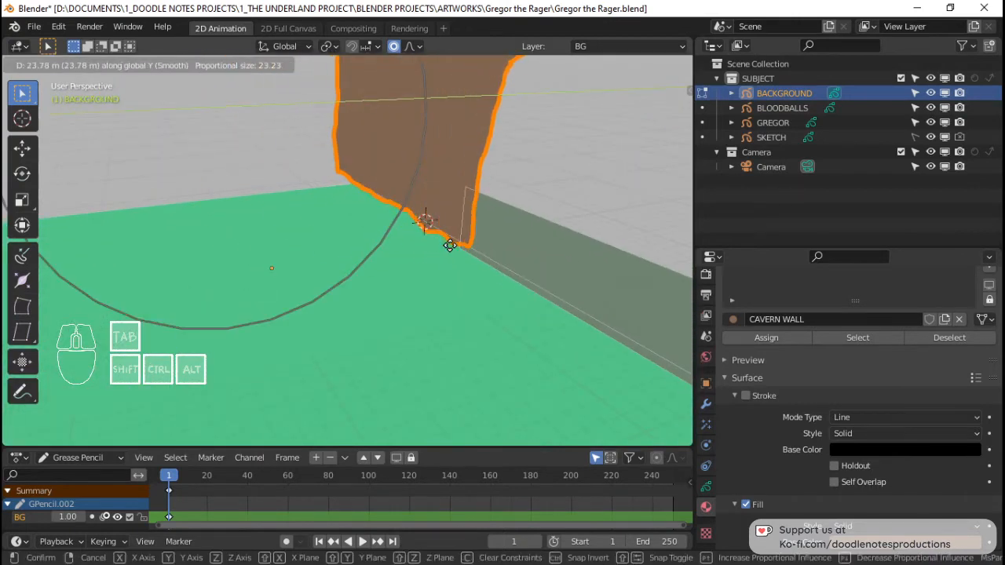
left_click(449, 245)
Step: Adjust the cavern wall's height along the Z axis so its base meets the ground's far edge
mouse_move(509, 241)
middle_mouse_down()
mouse_move(413, 237)
mouse_move(417, 248)
mouse_move(463, 254)
mouse_move(460, 269)
mouse_move(511, 197)
mouse_move(360, 313)
mouse_move(414, 267)
mouse_move(424, 220)
middle_mouse_up()
key("g")
key("z")
left_click(490, 220)
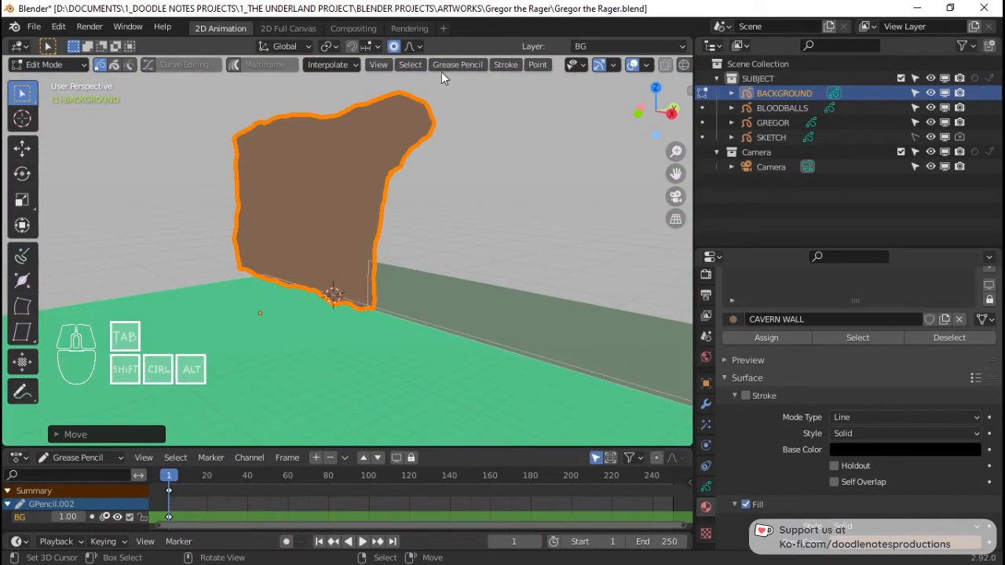
Step: Send the cavern wall stroke to the back of the stroke order and deselect everything
left_click(515, 66)
mouse_move(565, 196)
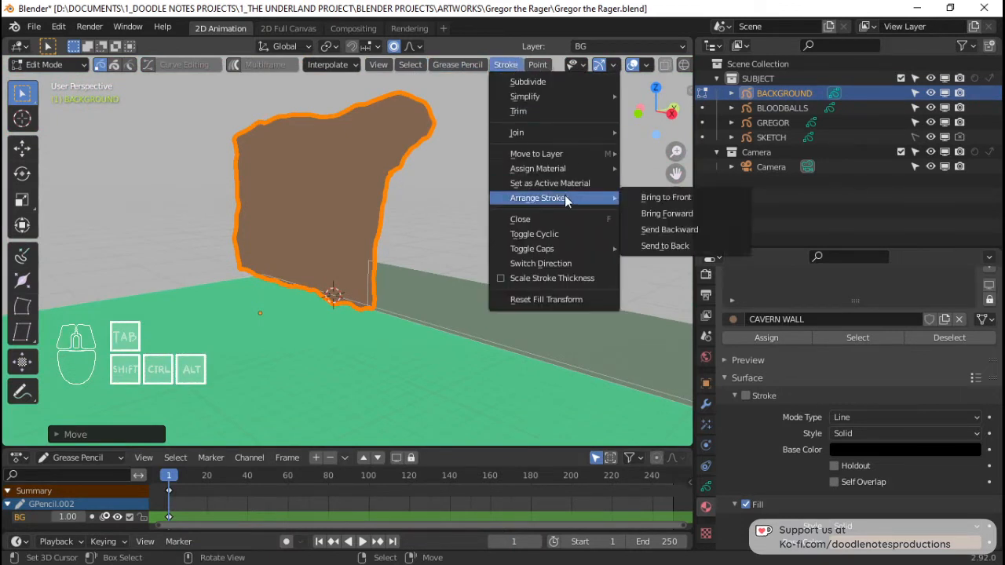
left_click(665, 246)
mouse_move(440, 275)
middle_mouse_down()
mouse_move(394, 287)
mouse_move(475, 355)
mouse_move(381, 236)
middle_mouse_up()
key("alt+a")
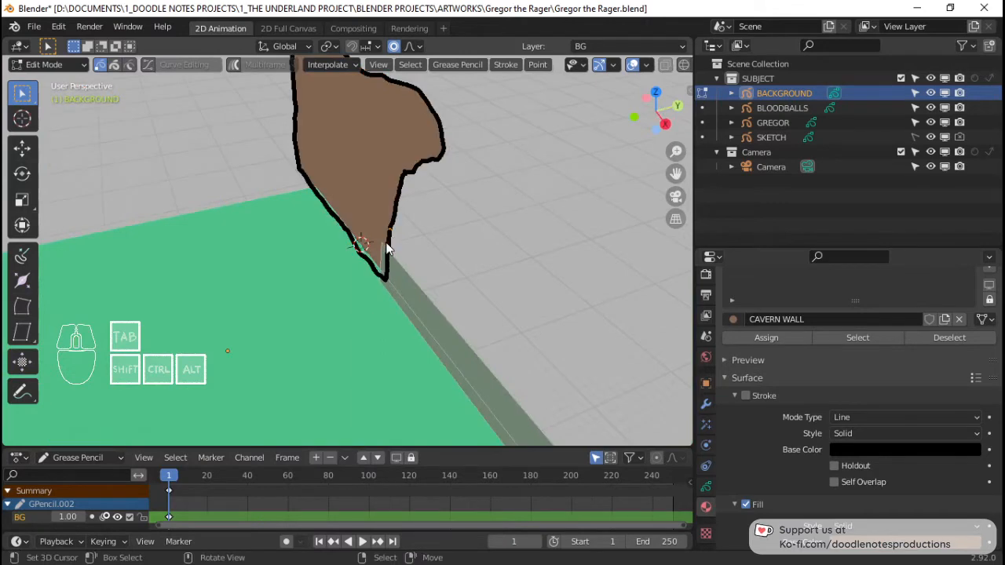
Step: Move the selected grey-green arena wall about 1.32 m along the Y axis, in line with the cavern wall
key("Tab")
key("Tab")
key("ctrl+Tab")
key("Tab")
key("Tab")
mouse_move(419, 298)
middle_mouse_down()
mouse_move(431, 275)
mouse_move(506, 274)
middle_mouse_up()
middle_click_drag(629, 290, 484, 295)
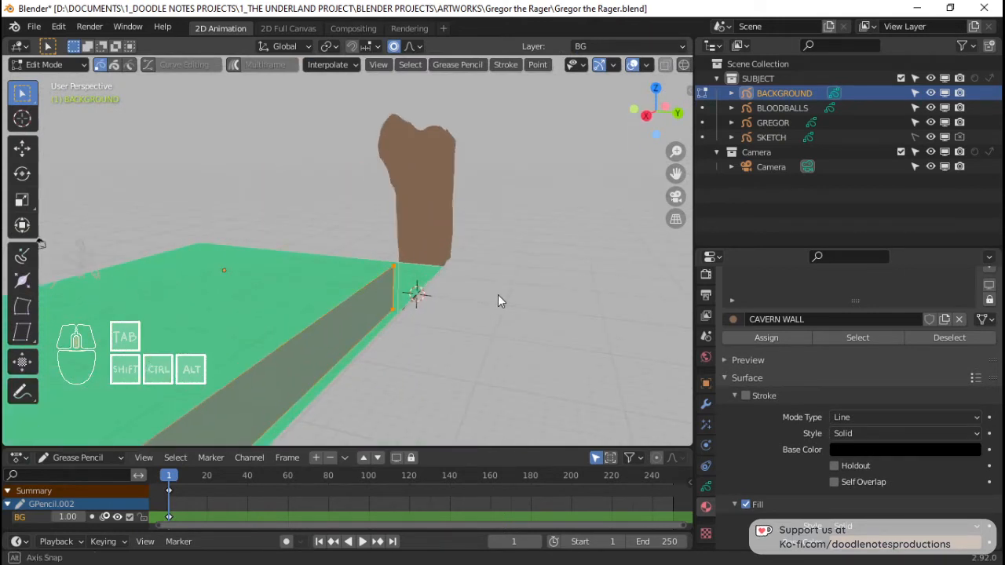
key("g")
key("y")
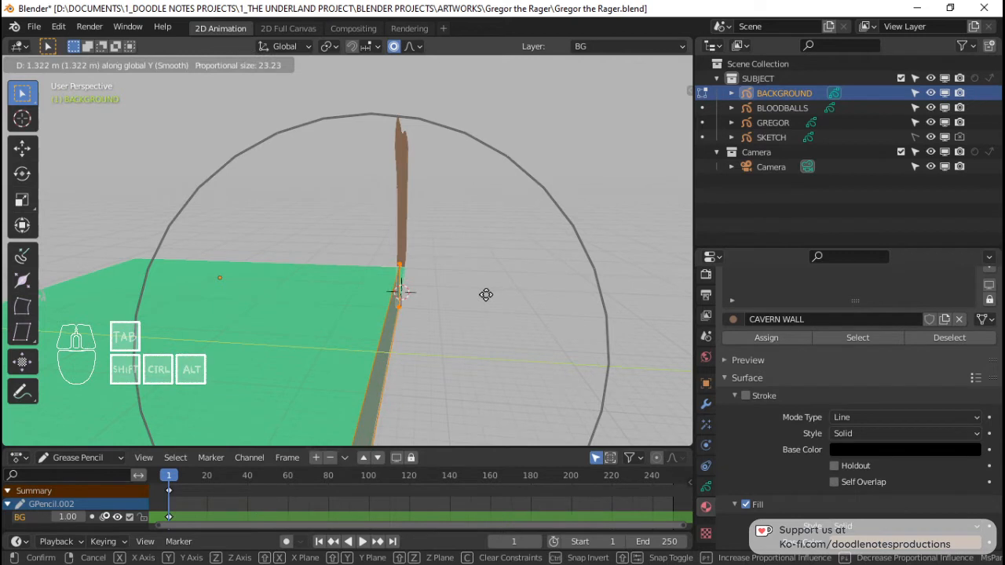
left_click(486, 294)
Step: Nudge the arena wall back about -0.19 m along the Y axis toward the ground's far edge and return to Draw mode
mouse_move(415, 298)
middle_mouse_down()
mouse_move(559, 299)
mouse_move(436, 292)
mouse_move(483, 287)
mouse_move(449, 264)
mouse_move(361, 320)
mouse_move(492, 327)
middle_mouse_up()
key("Tab")
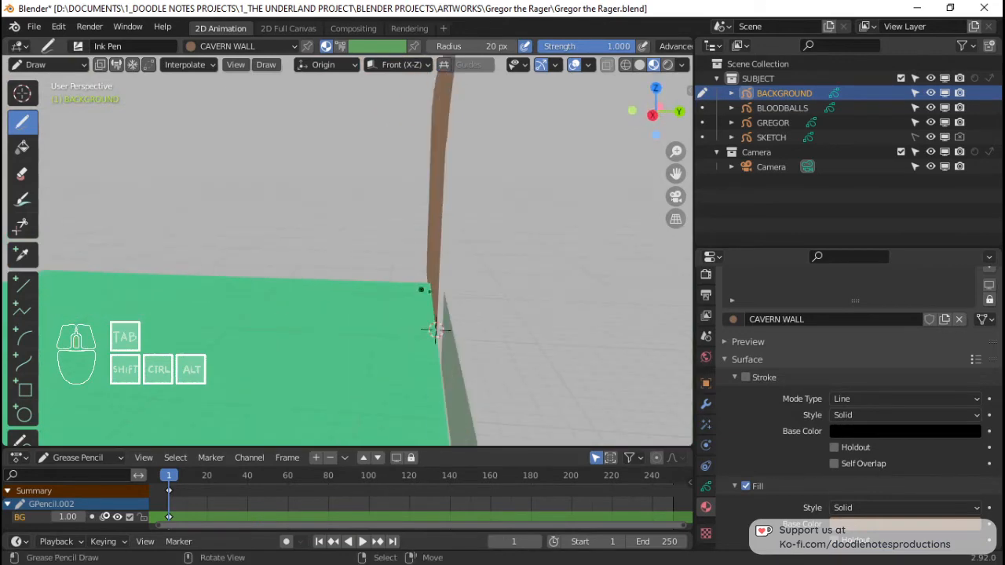
key("Tab")
key("g")
key("y")
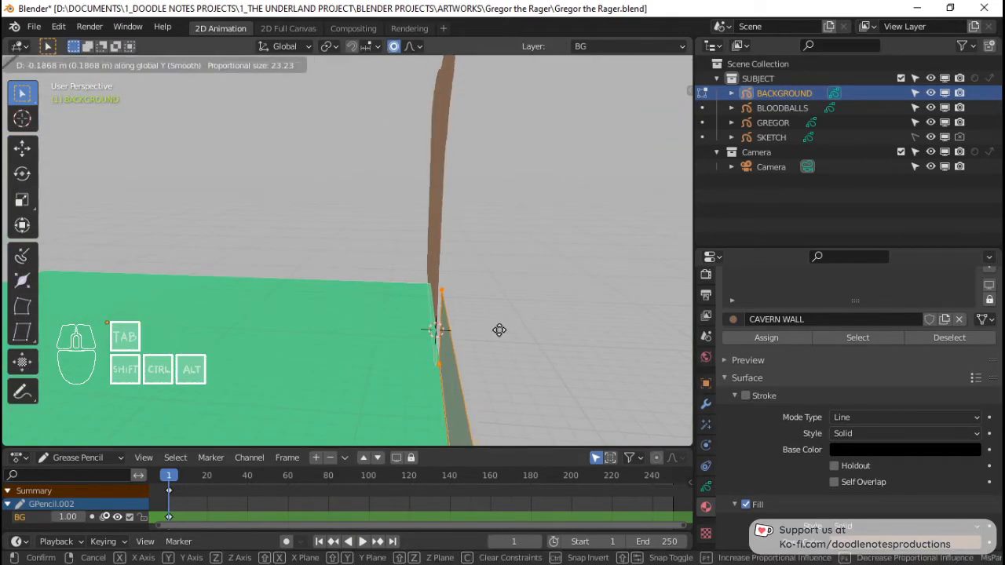
left_click(497, 336)
key("Tab")
Step: Examine through the camera how the cavern wall, arena wall and ground sit behind Gregor and the blood balls
mouse_move(498, 336)
middle_mouse_down()
mouse_move(449, 312)
mouse_move(523, 318)
middle_mouse_up()
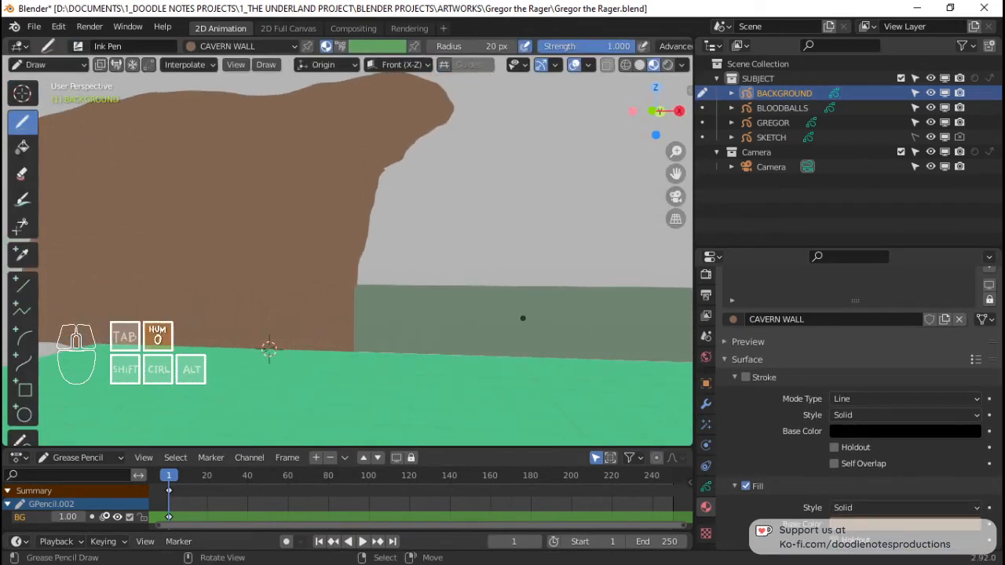
key("KP_0")
scroll(521, 326, "up", 6)
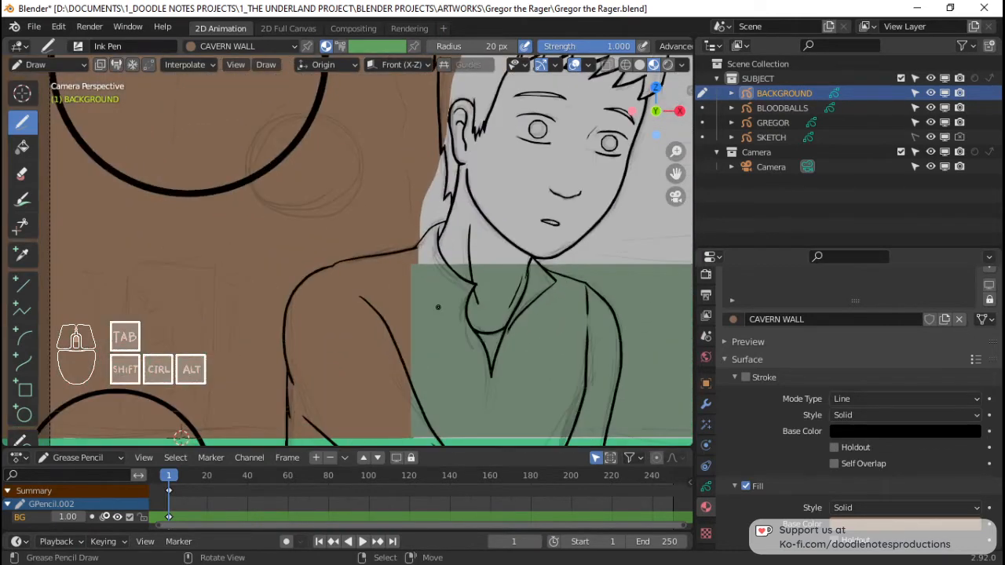
scroll(439, 306, "down", 1)
scroll(487, 291, "down", 3)
middle_click_drag(644, 187, 400, 294, "shift")
scroll(487, 292, "up", 3)
scroll(400, 295, "down", 4)
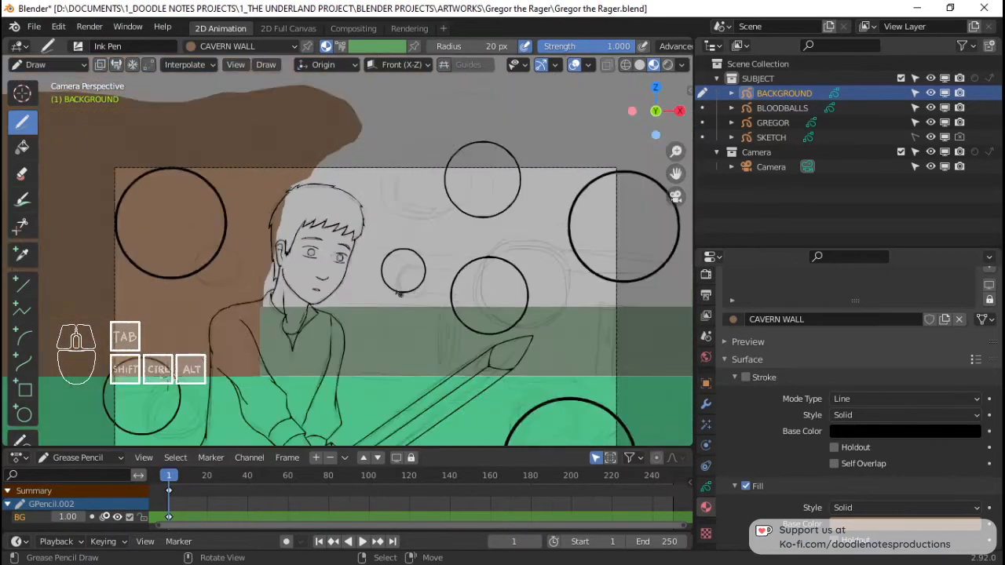
scroll(399, 294, "up", 3)
mouse_move(624, 310)
middle_mouse_down("shift")
mouse_move(529, 308)
mouse_move(377, 282)
mouse_move(424, 293)
mouse_move(468, 271)
middle_mouse_up("shift")
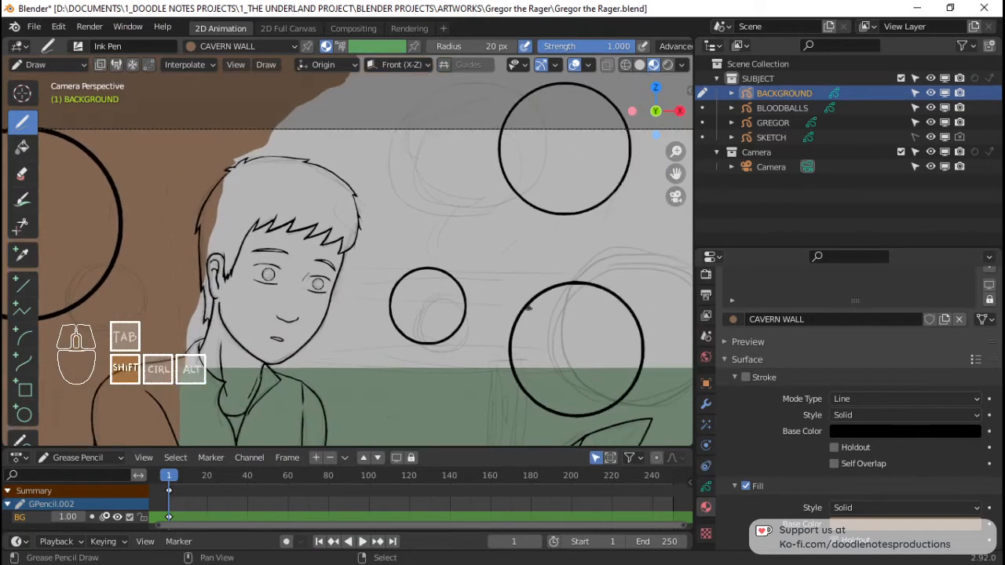
scroll(392, 305, "down", 2)
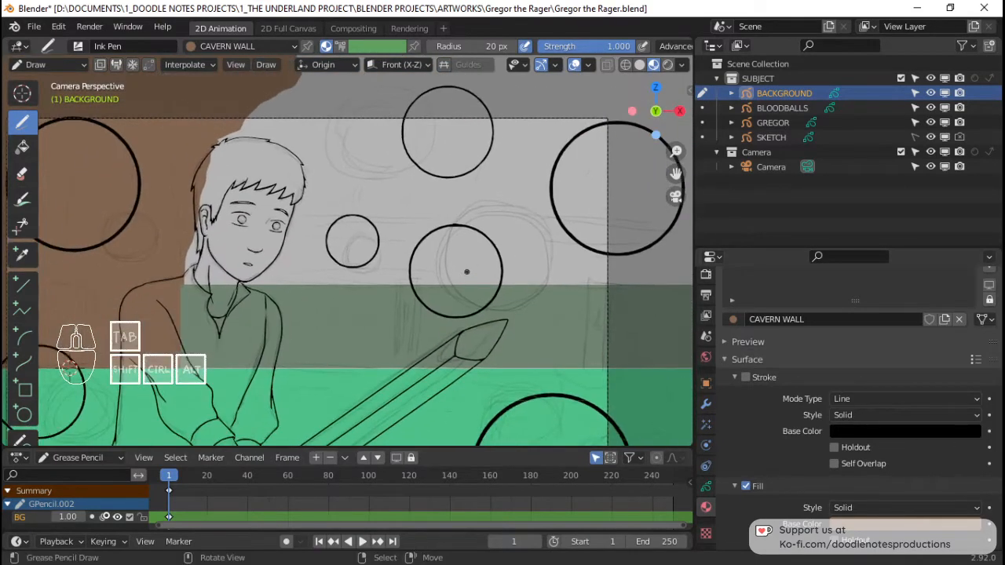
Step: Save the file and add another material slot to BACKGROUND, assigning the existing ARENA WALL 1 material to it
scroll(810, 387, "up", 4)
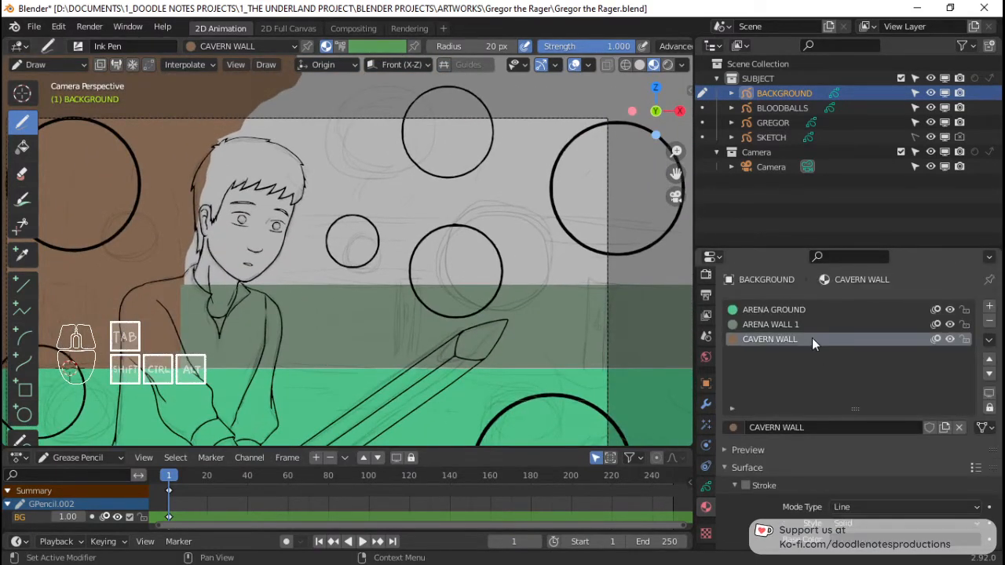
key("ctrl+s")
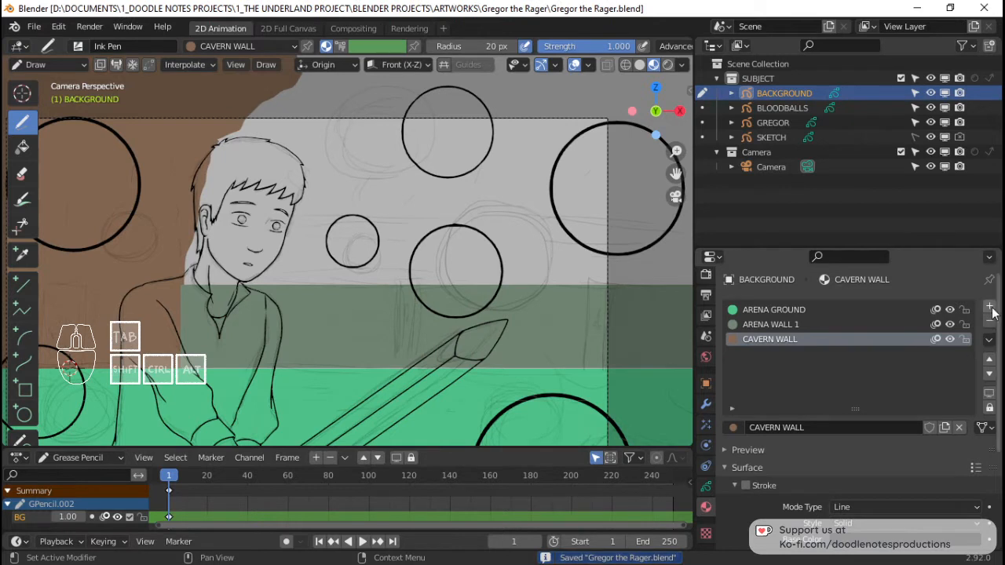
left_click(989, 307)
left_click(735, 427)
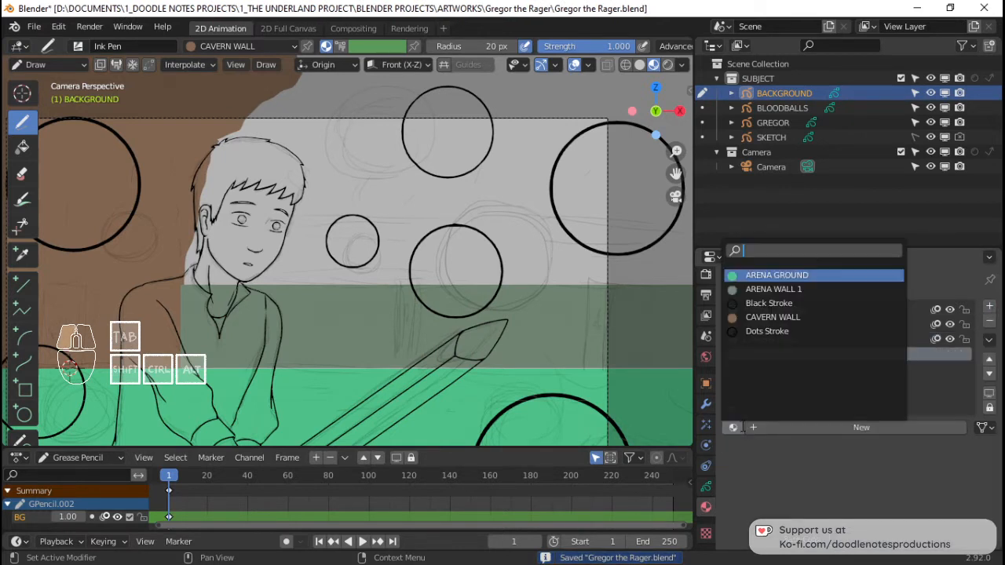
left_click(809, 288)
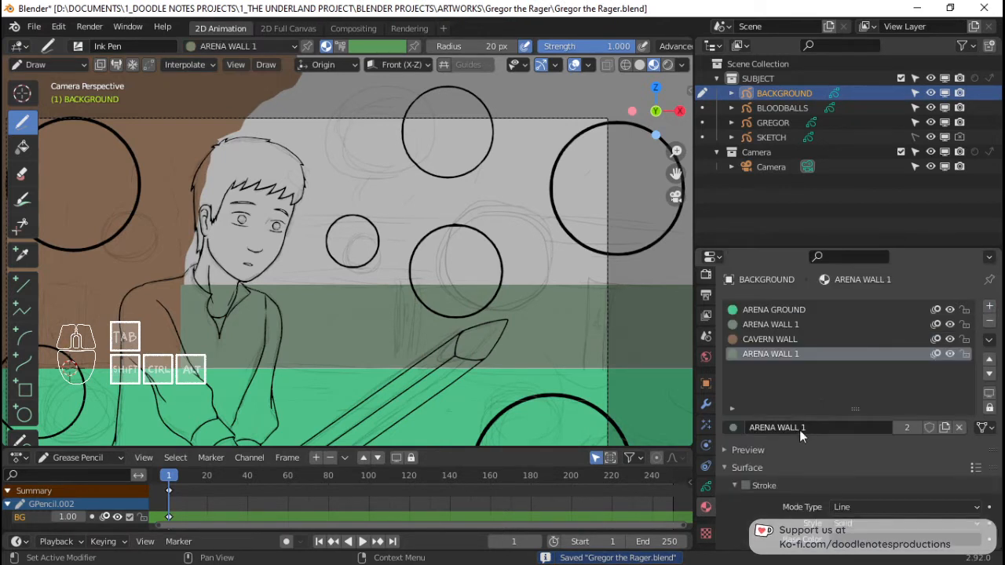
Step: Make the duplicated ARENA WALL 1 slot a single-user material and rename it ARENA WALL 2
left_click(908, 429)
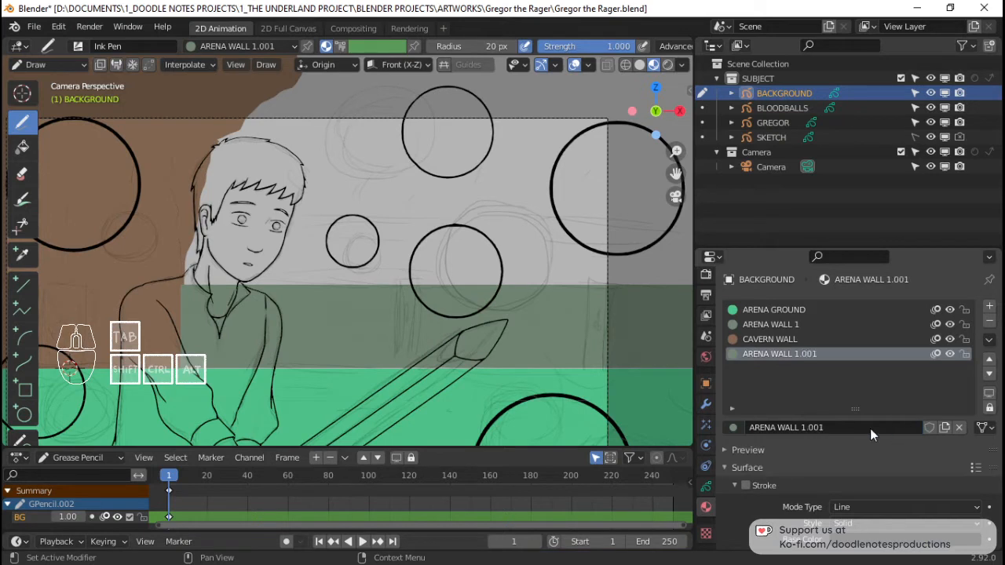
left_click(815, 423)
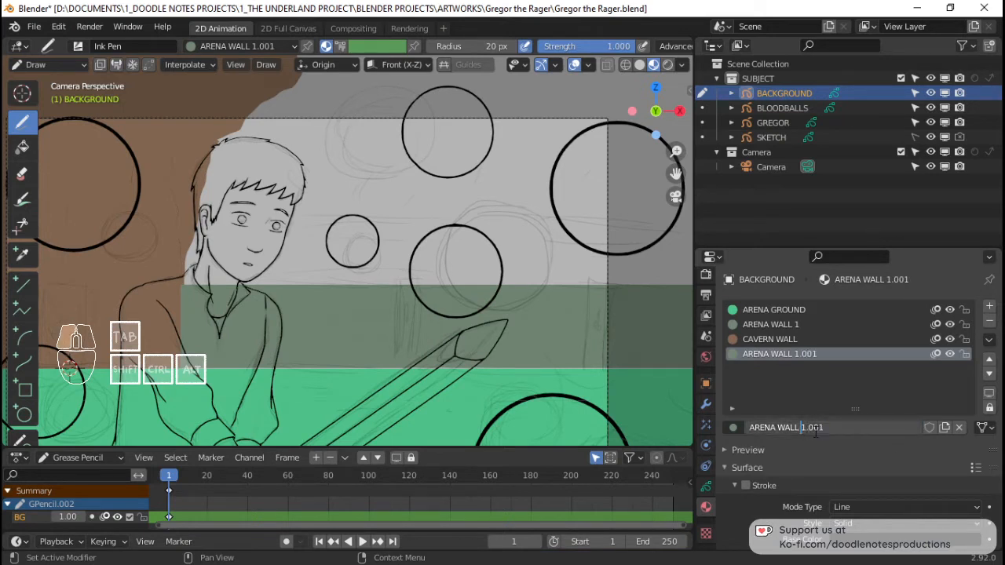
type("2")
key("Return")
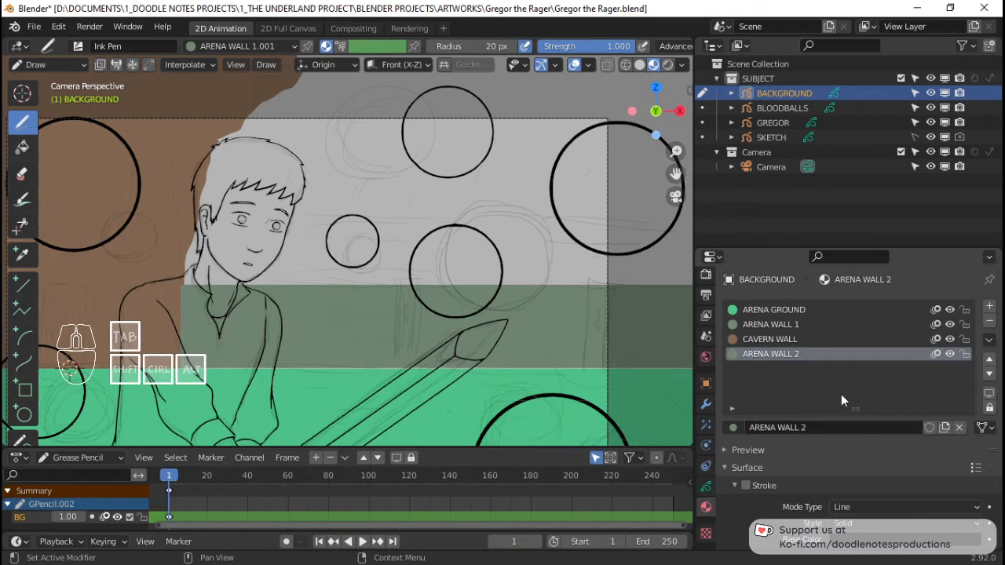
Step: Set ARENA WALL 2's fill to a lighter, less saturated grey-green with hue 0.384 and saturation 0.247
scroll(786, 417, "down", 5)
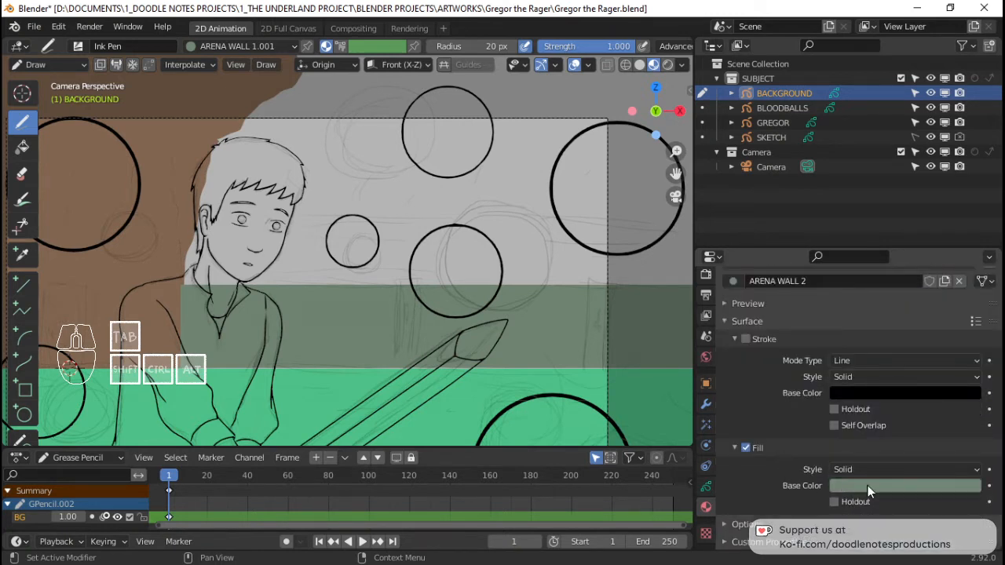
left_click(868, 486)
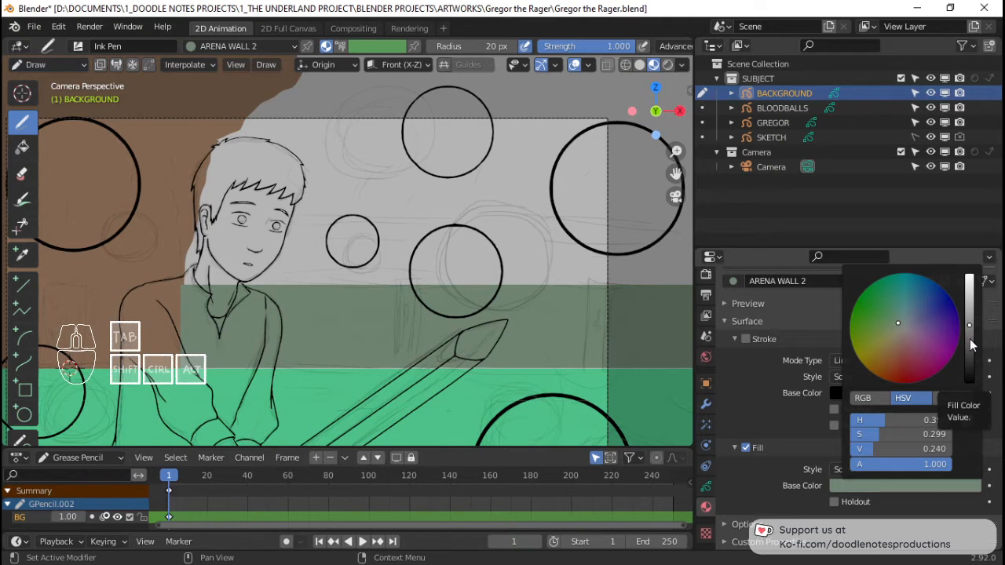
left_click(899, 322)
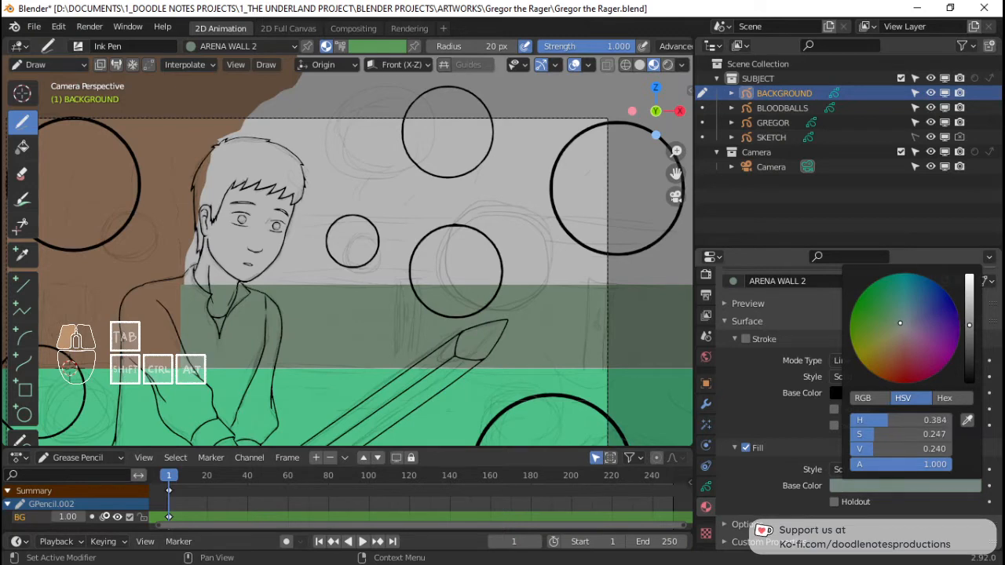
left_click_drag(969, 325, 969, 313)
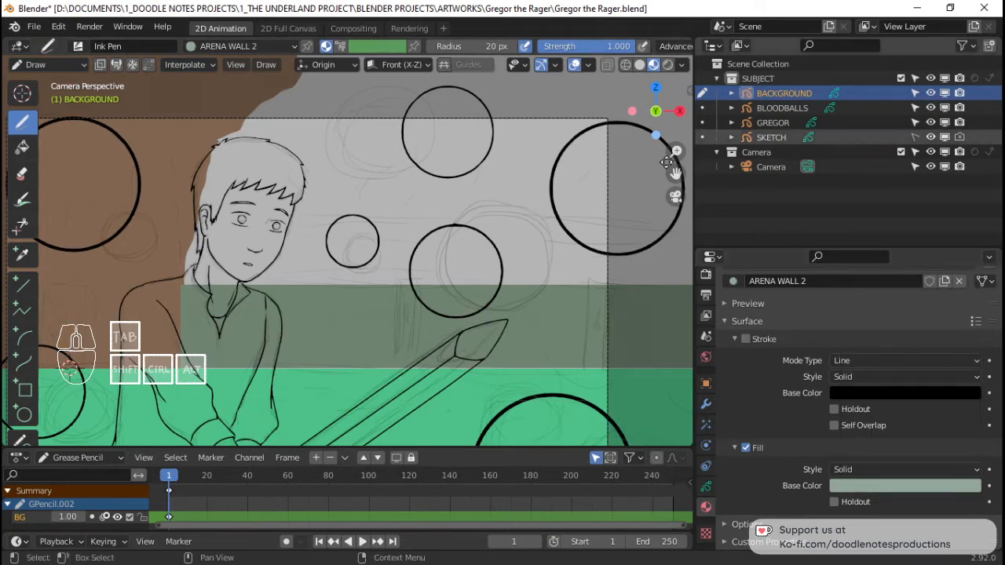
Step: Examine the arena wall area of the sketch through the camera and check BACKGROUND's layer list
scroll(292, 197, "down", 2)
middle_click_drag(464, 227, 372, 207, "shift")
scroll(373, 208, "up", 2)
middle_click_drag(225, 215, 409, 223, "shift")
middle_click_drag(612, 215, 428, 188, "shift")
middle_click_drag(320, 199, 536, 216, "shift")
middle_click_drag(418, 212, 338, 215, "shift")
scroll(338, 214, "down", 1)
mouse_move(441, 187)
middle_mouse_down("shift")
mouse_move(426, 197)
mouse_move(447, 201)
middle_mouse_up("shift")
left_click(705, 489)
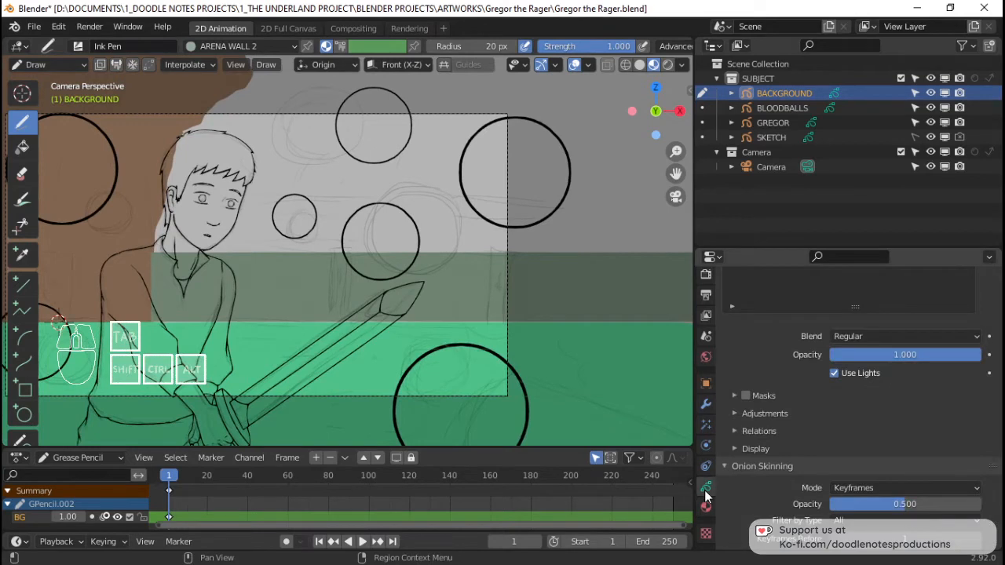
scroll(786, 424, "up", 5)
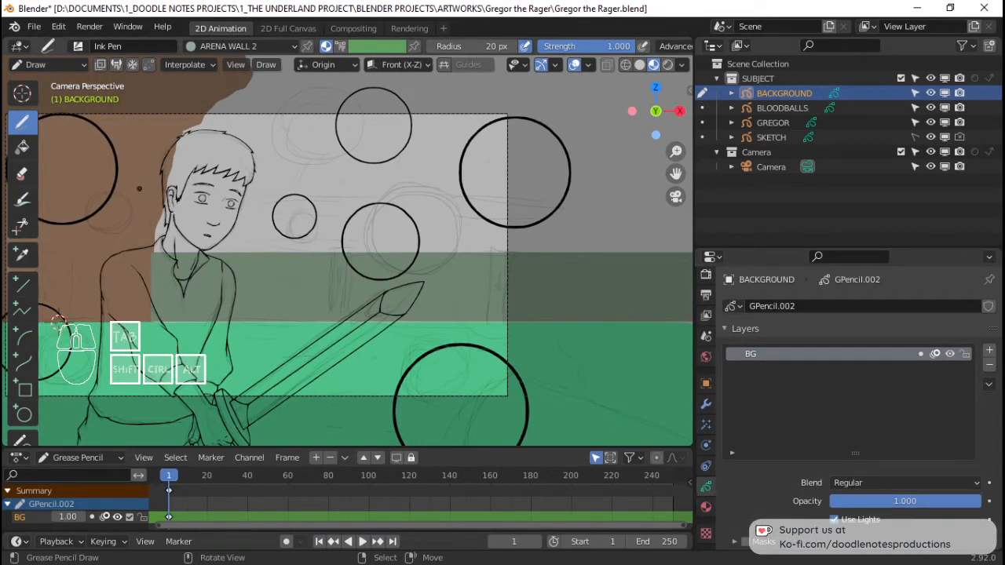
Step: Draw a wide ARENA WALL 2 rectangle across the camera view and move it back along the Y axis to the first arena wall
left_click(23, 388)
mouse_move(130, 193)
left_mouse_down()
mouse_move(584, 278)
mouse_move(699, 282)
left_mouse_up()
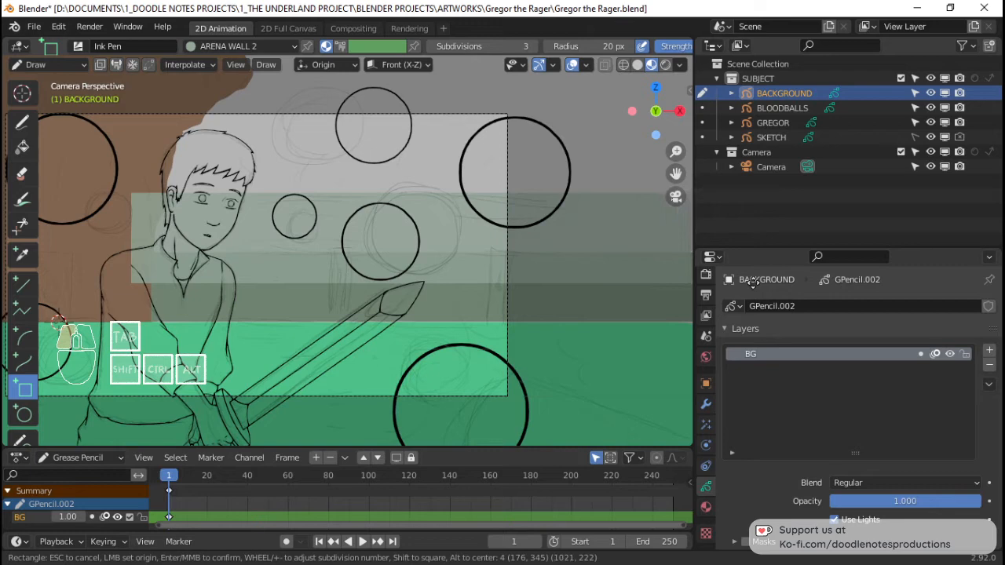
middle_click(570, 254)
scroll(571, 254, "down", 2)
mouse_move(599, 247)
middle_mouse_down("shift")
mouse_move(401, 266)
mouse_move(285, 244)
middle_mouse_up("shift")
scroll(545, 258, "up", 1)
key("Tab")
left_click(233, 236)
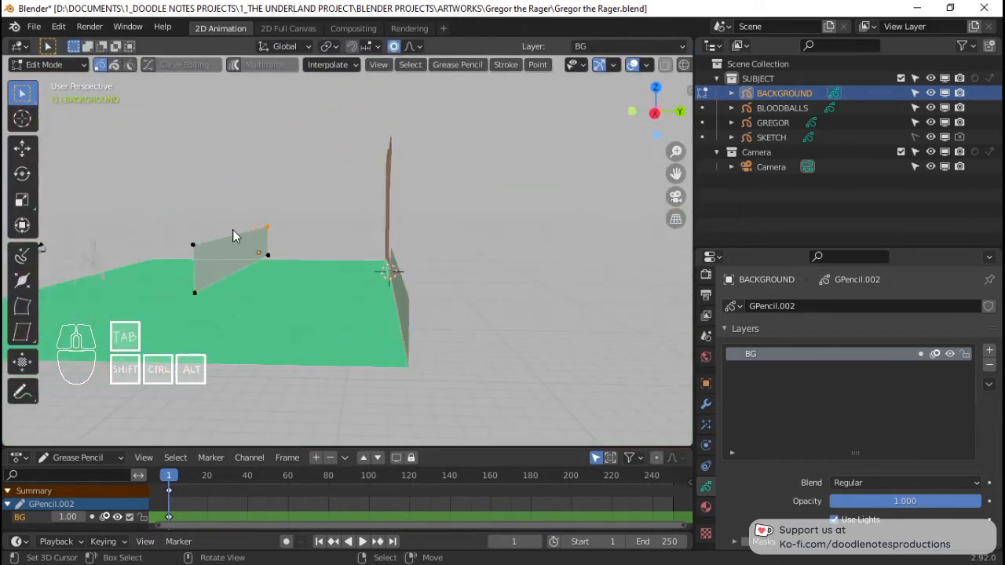
key("g")
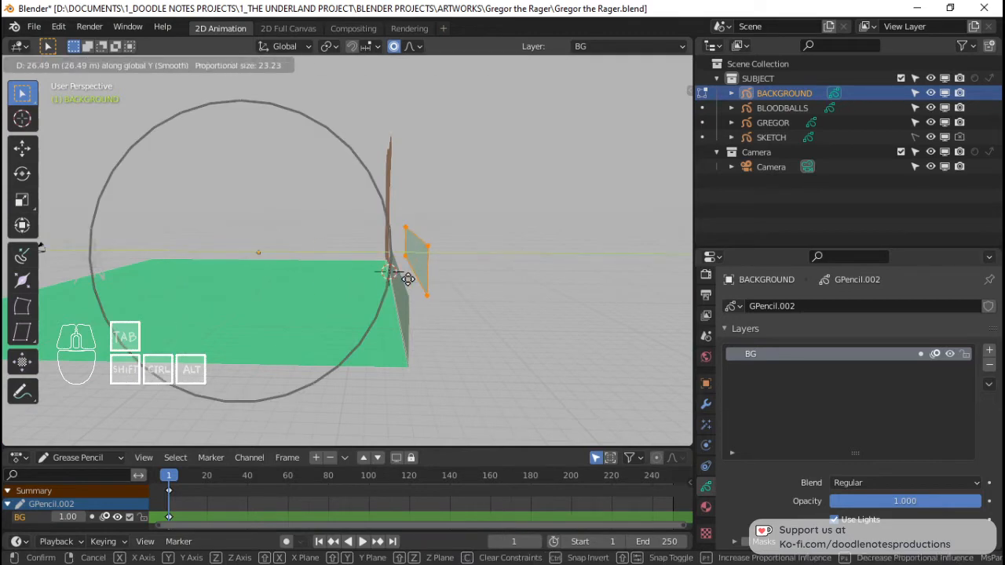
left_click(396, 283)
Step: Scale the new wall up about 1.39 times in camera view and move it to overlap the upper part of the first arena wall
key("KP_0")
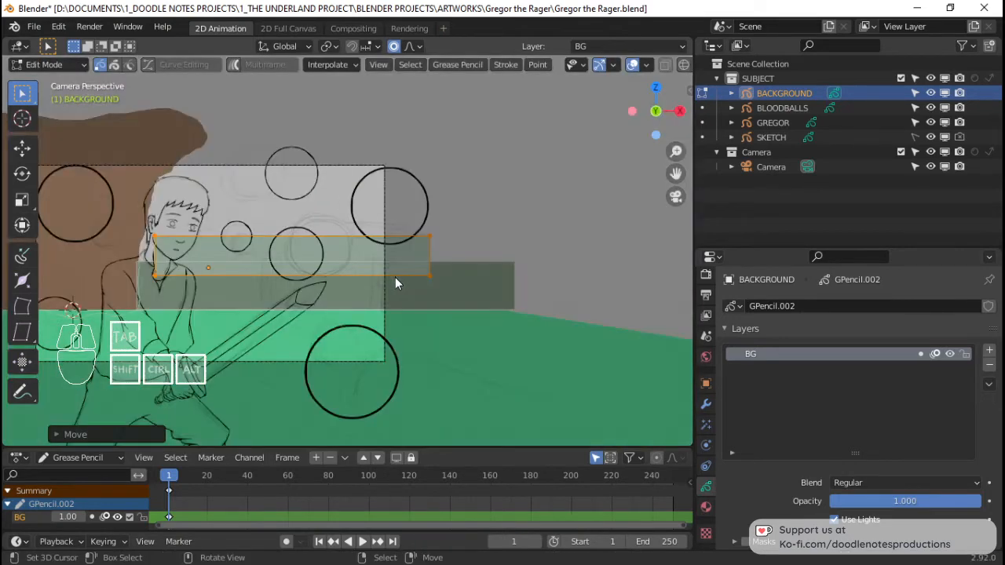
key("s")
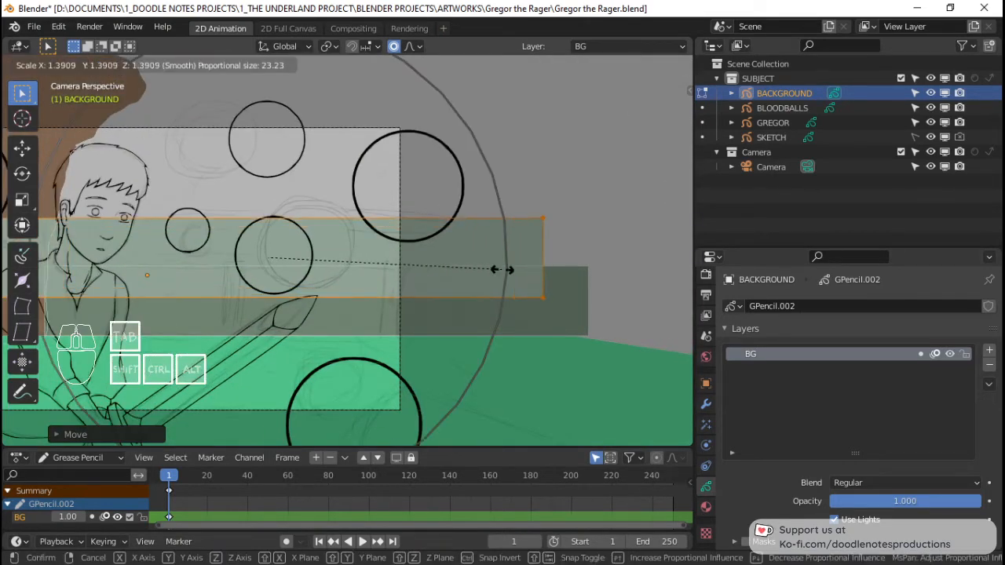
left_click(502, 271)
key("g")
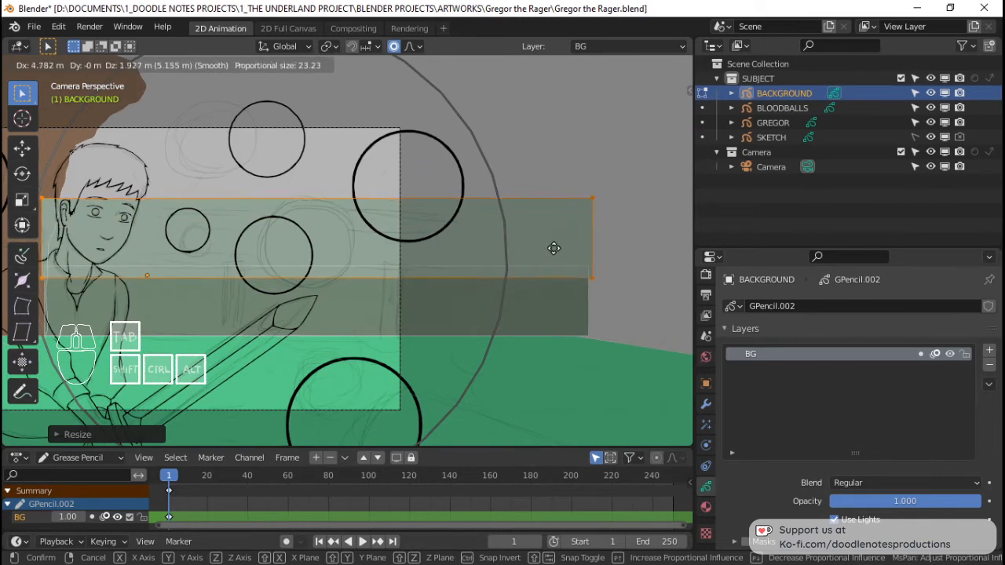
left_click(548, 248)
Step: Send the lighter arena wall stroke to the back of BACKGROUND's stroke order and return to Draw mode
middle_click_drag(422, 126, 511, 127, "shift")
left_click(506, 65)
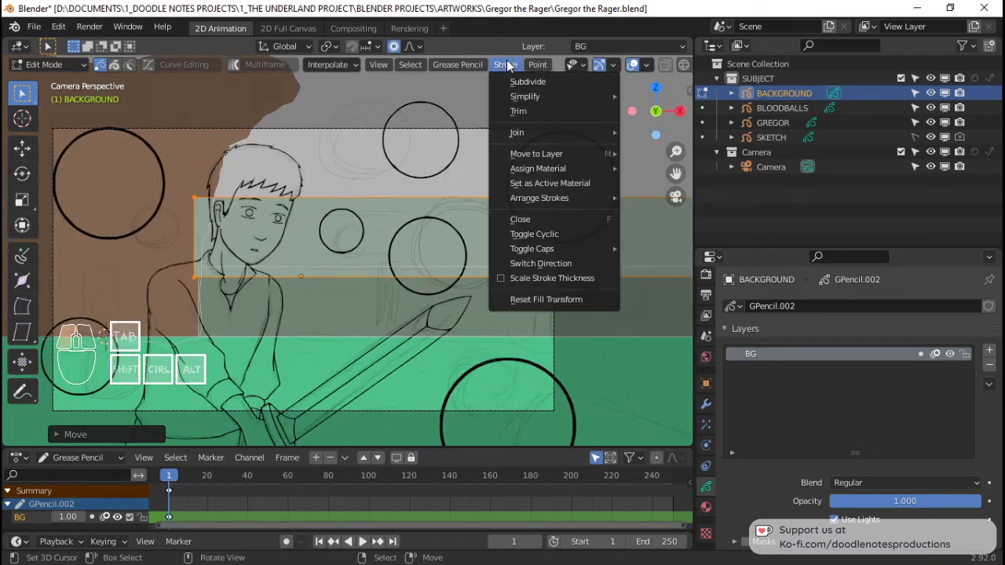
mouse_move(573, 198)
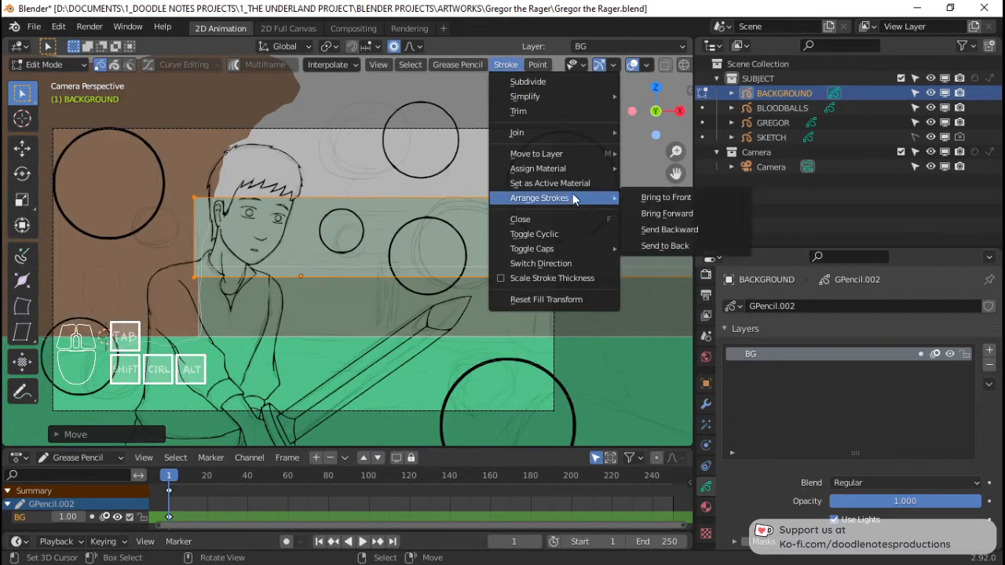
left_click(673, 243)
scroll(520, 242, "down", 3)
middle_click_drag(519, 242, 442, 242, "shift")
key("Tab")
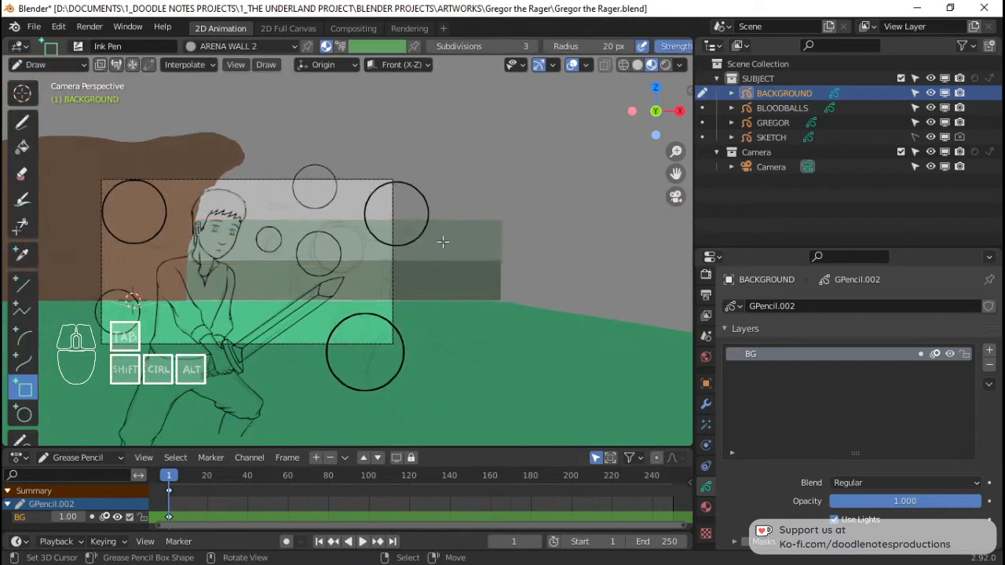
Step: Shift the lighter arena wall along the X axis so its far end lines up with the darker wall below
scroll(409, 243, "up", 2)
middle_click_drag(375, 244, 425, 244, "shift")
scroll(425, 244, "up", 2)
key("Tab")
key("g")
key("x")
left_click(549, 261)
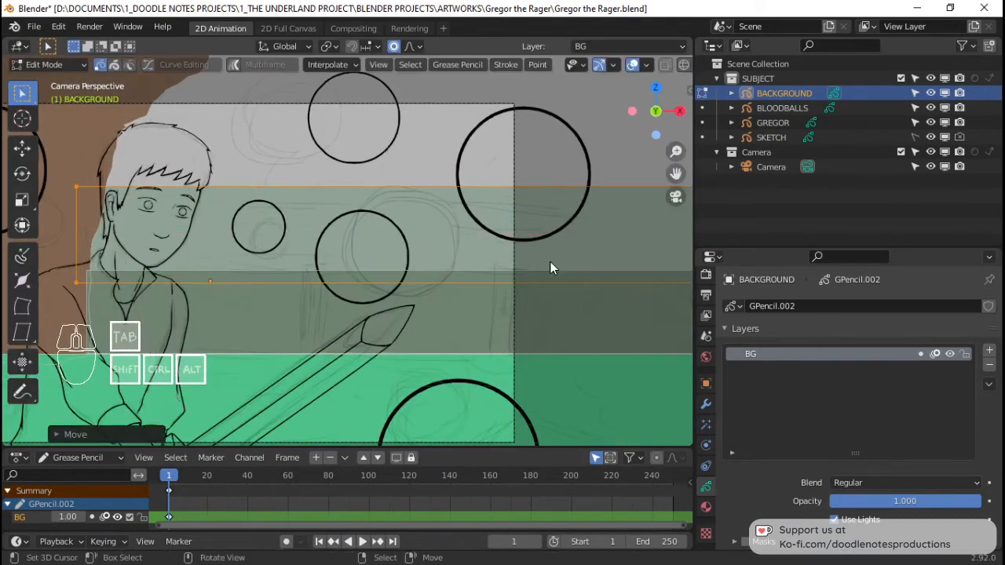
scroll(550, 262, "down", 1)
middle_click_drag(549, 262, 480, 262, "shift")
scroll(479, 267, "up", 1)
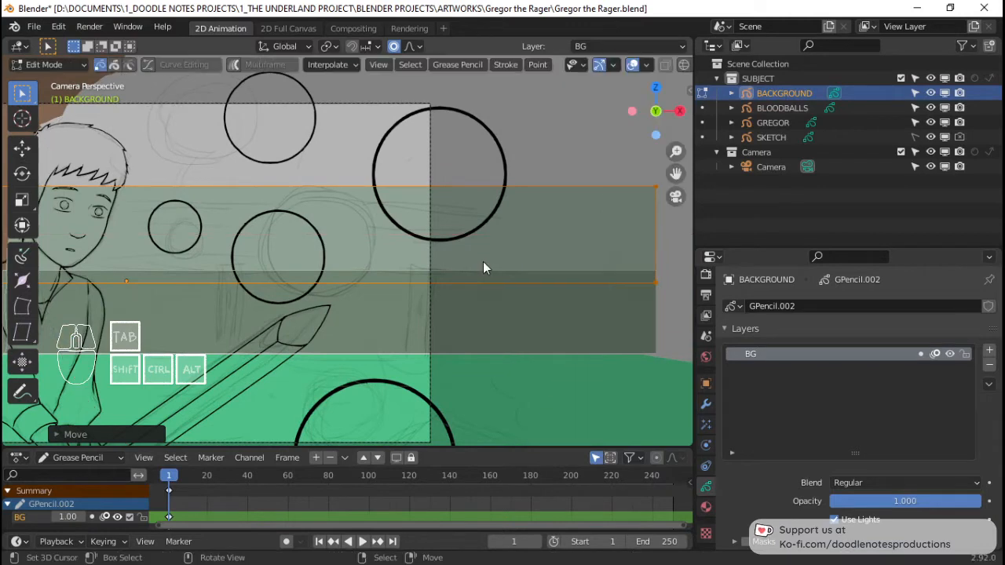
Step: Save the file and check in Draw mode how the two arena walls fill the camera frame
key("ctrl+s")
key("Tab")
scroll(483, 268, "down", 2)
mouse_move(483, 268)
middle_mouse_down("shift")
mouse_move(555, 271)
mouse_move(389, 277)
mouse_move(404, 261)
middle_mouse_up("shift")
scroll(555, 272, "up", 2)
scroll(528, 275, "down", 1)
scroll(328, 243, "down", 2)
middle_click_drag(328, 244, 404, 243, "shift")
scroll(385, 240, "up", 1)
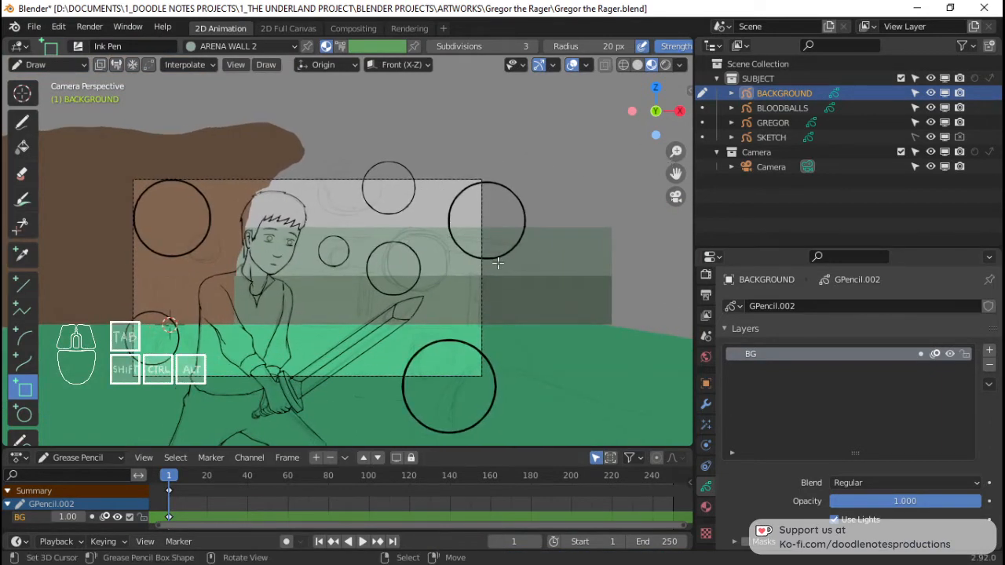
Step: Add a BACKGROUND material slot holding a single-user copy of CAVERN WALL and rename it CAVERN WALL 2
left_click(706, 511)
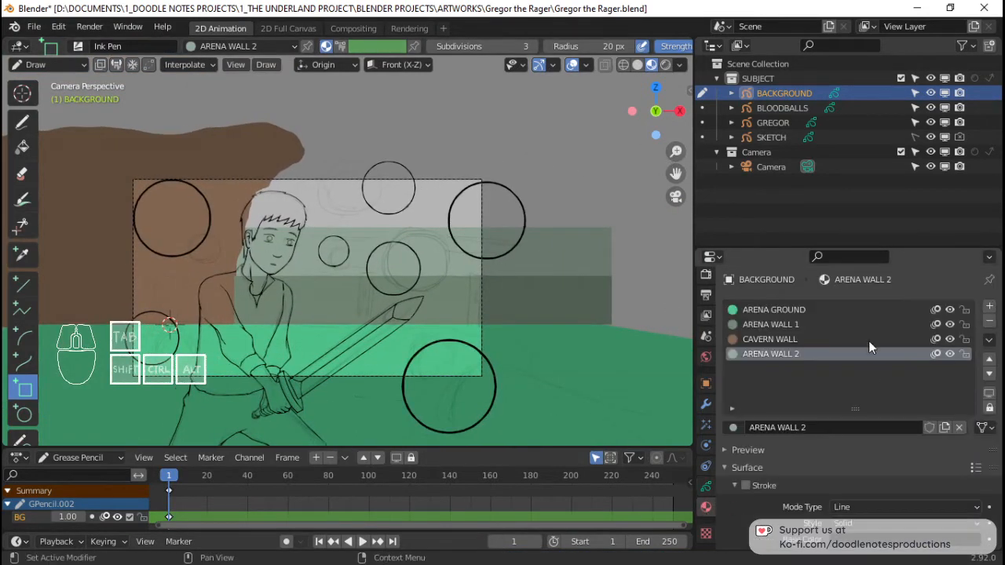
left_click(808, 340)
left_click(990, 307)
left_click(733, 427)
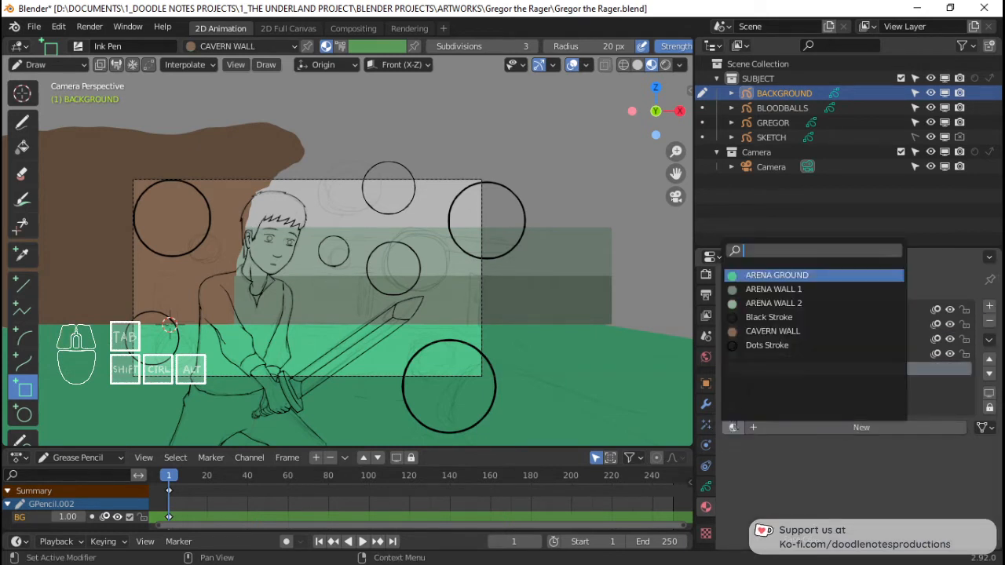
left_click(785, 331)
left_click(909, 427)
double_click(857, 430)
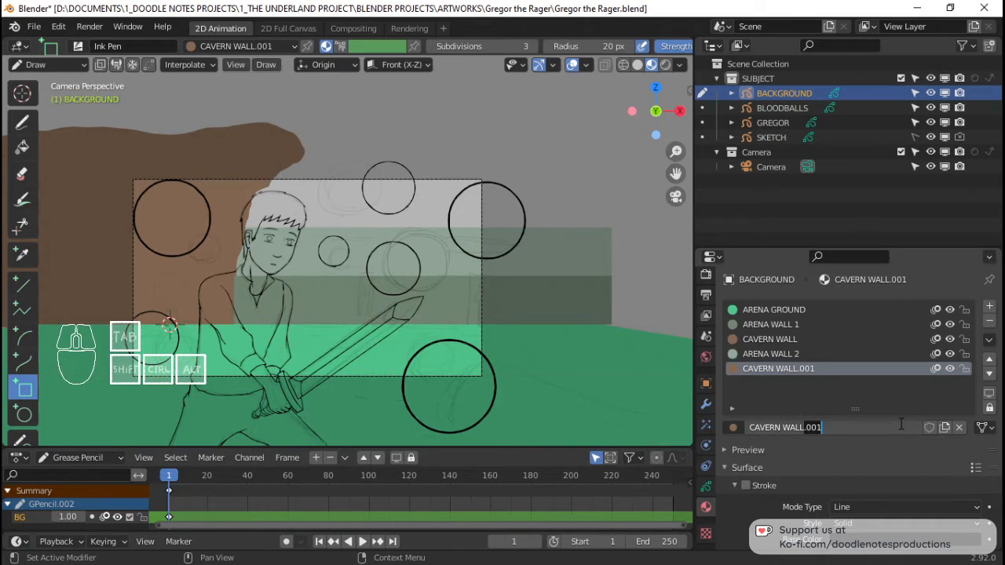
type("2")
key("Return")
Step: Darken CAVERN WALL 2's fill to a deep brown with a colour value of about 0.06
scroll(874, 425, "down", 5)
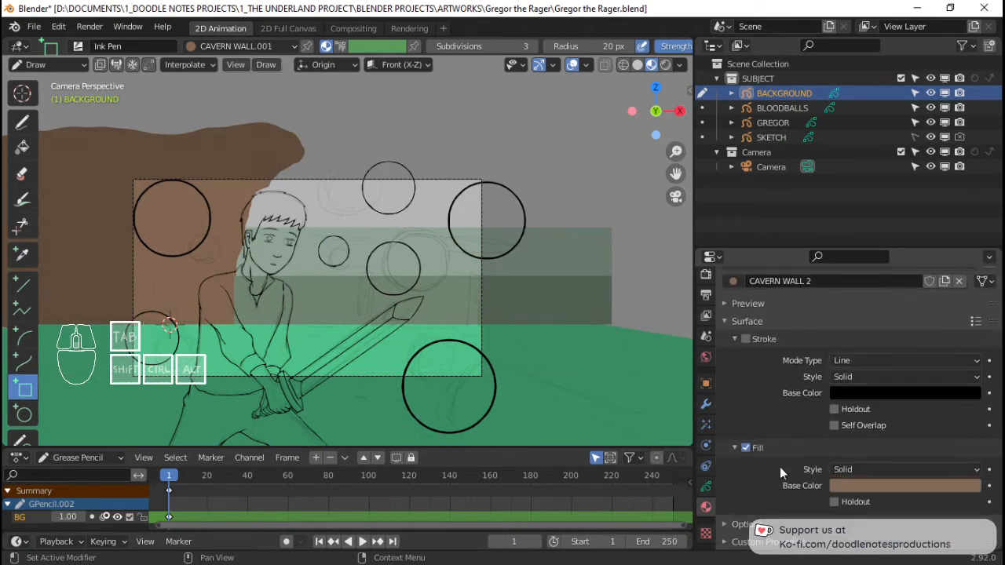
left_click(860, 481)
mouse_move(975, 333)
left_mouse_down()
mouse_move(971, 321)
mouse_move(969, 349)
left_mouse_up()
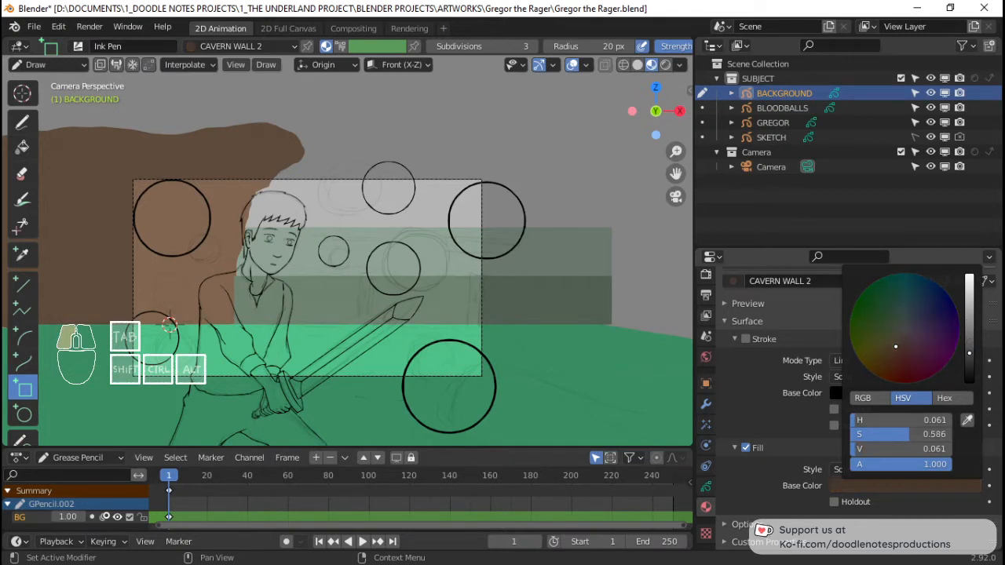
left_click_drag(970, 350, 970, 352)
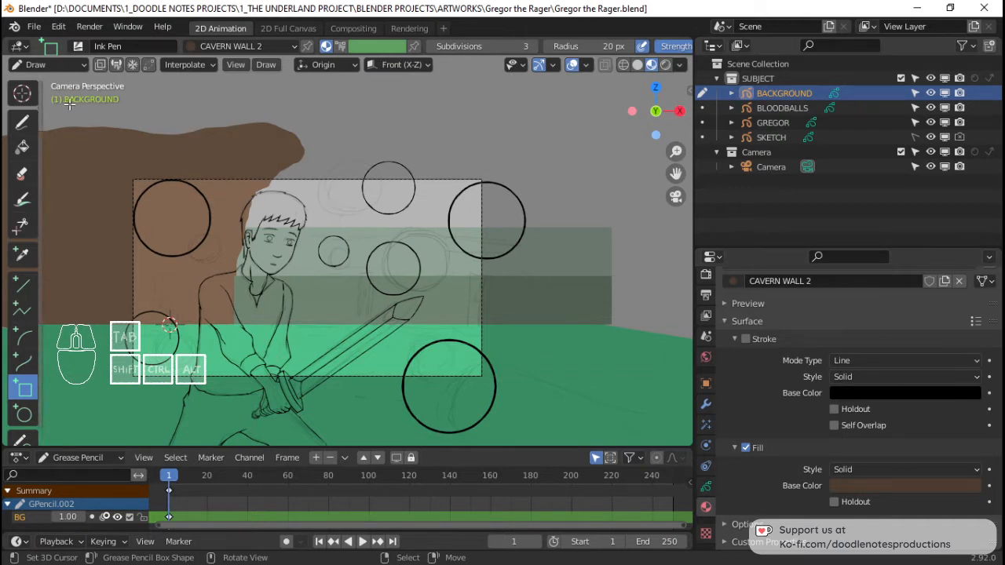
Step: Draw a large CAVERN WALL 2 rectangle over the upper camera view and move it back along the Y axis
mouse_move(57, 104)
left_mouse_down()
mouse_move(615, 288)
mouse_move(612, 298)
left_mouse_up()
key("Return")
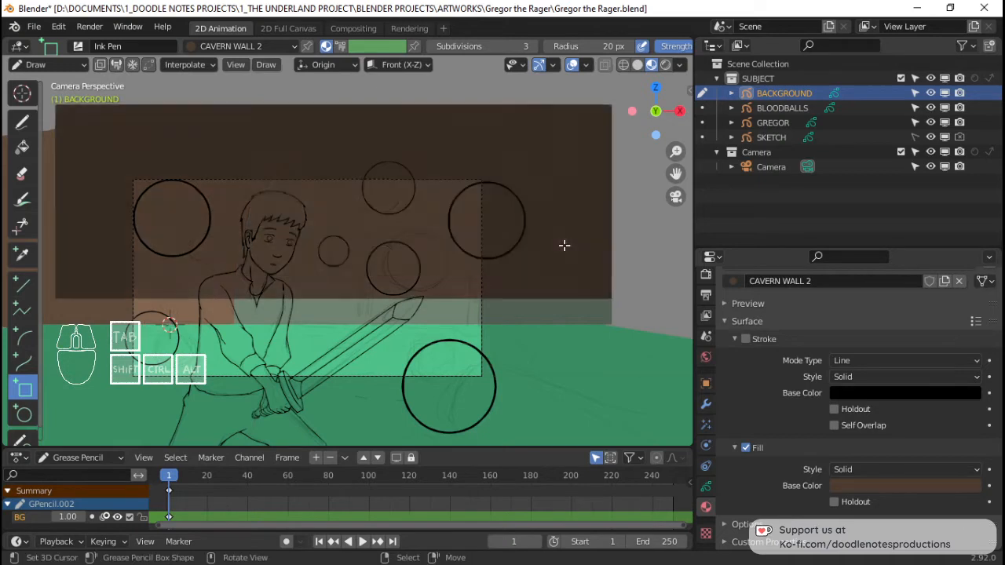
mouse_move(564, 246)
middle_mouse_down()
mouse_move(419, 242)
mouse_move(328, 225)
middle_mouse_up()
key("Tab")
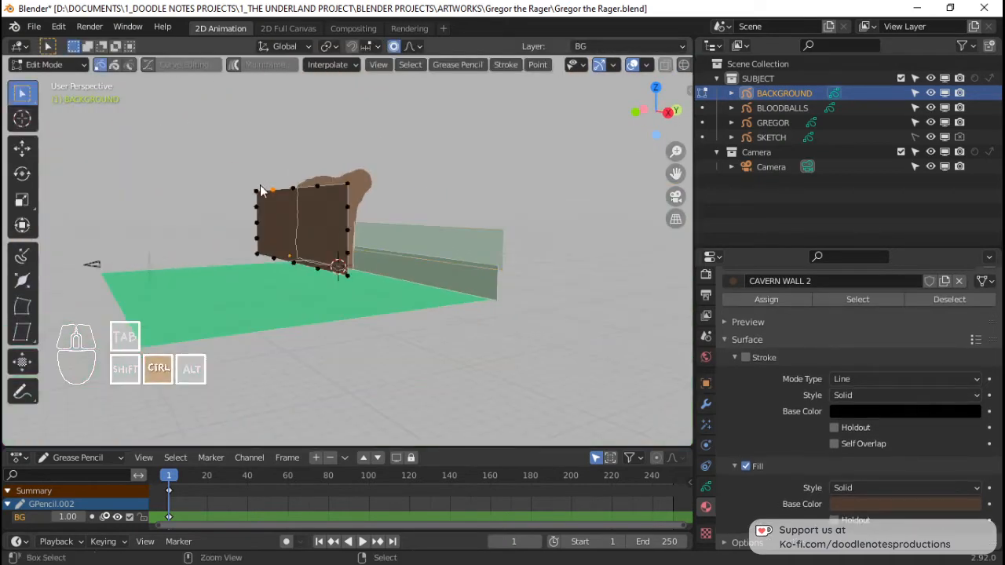
mouse_move(261, 191)
left_mouse_down()
mouse_move(377, 220)
mouse_move(361, 229)
left_mouse_up()
middle_click_drag(360, 229, 416, 274)
key("g")
key("y")
left_click(417, 296)
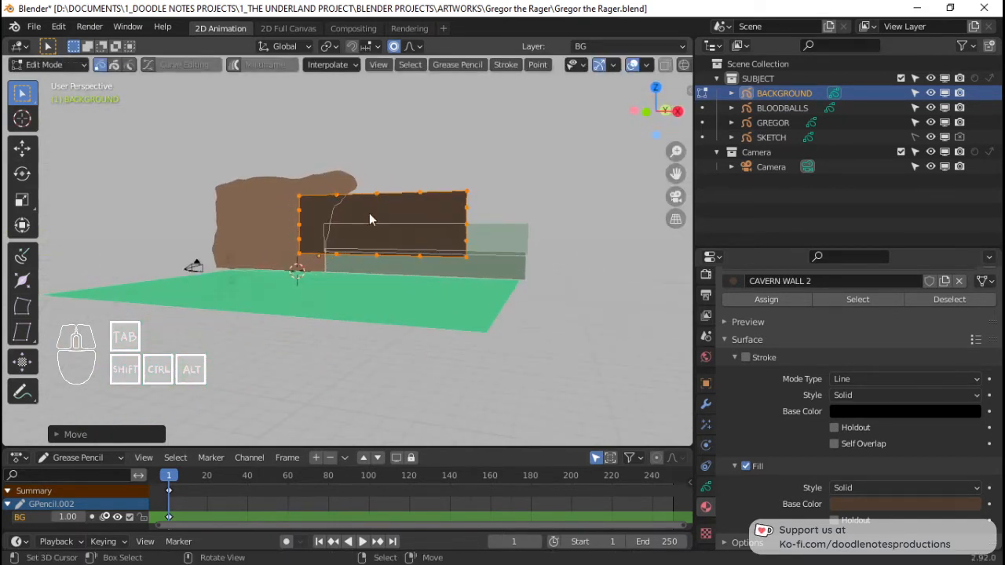
Step: Send the dark brown cavern wall stroke behind the other BACKGROUND strokes
left_click(506, 64)
mouse_move(578, 199)
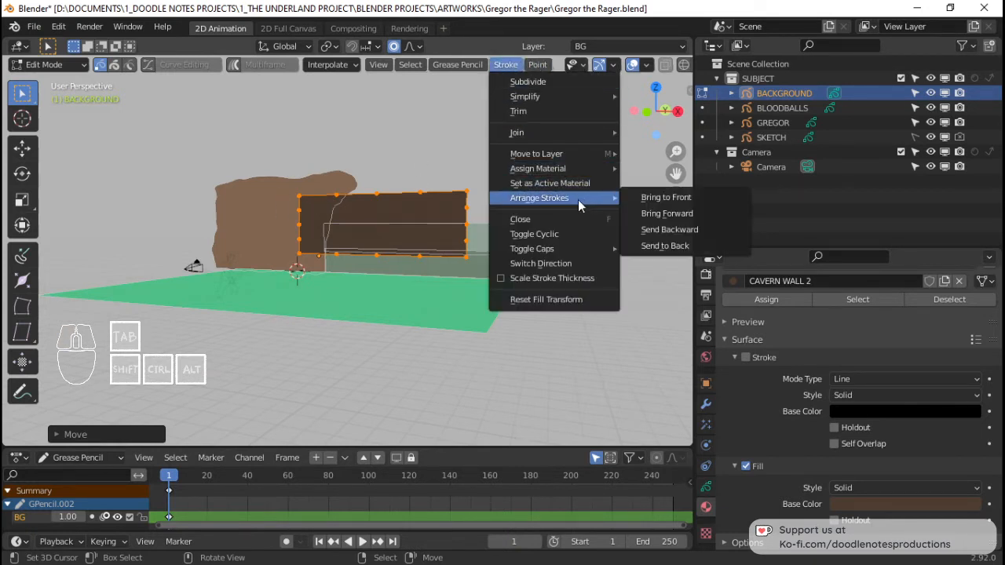
left_click(680, 243)
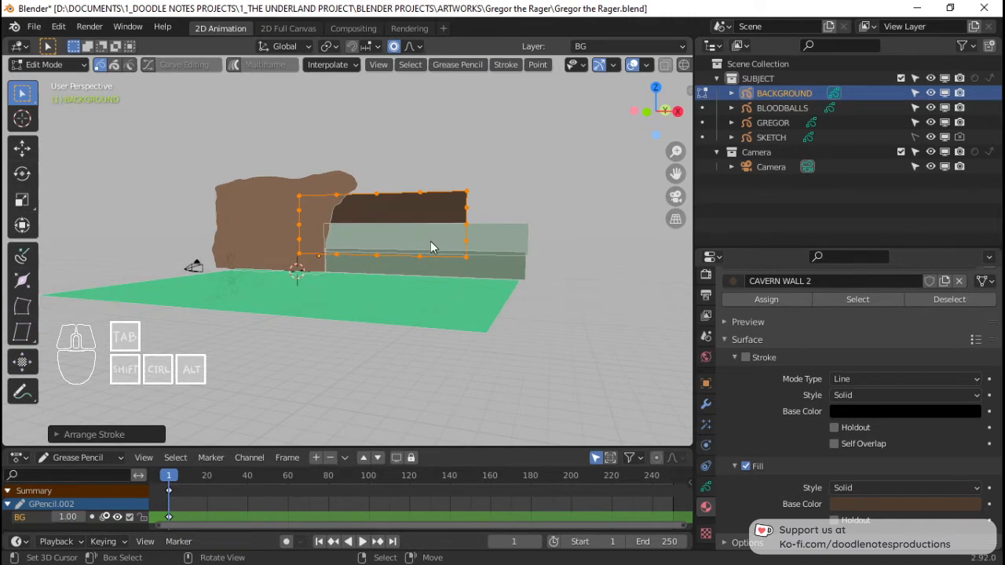
Step: Scale the dark cavern wall up about 1.22 times in camera view and reposition it behind the arena walls
key("KP_0")
key("s")
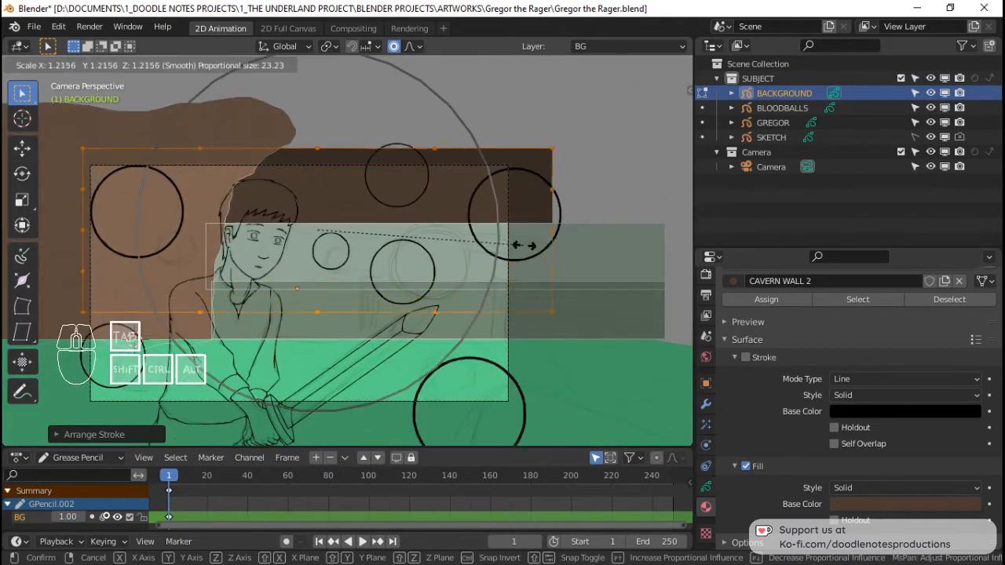
left_click(523, 245)
key("g")
left_click(632, 226)
Step: Move the dark cavern wall along the Y axis, closer to the back of the arena walls
mouse_move(632, 225)
middle_mouse_down()
mouse_move(627, 253)
mouse_move(429, 291)
mouse_move(513, 296)
mouse_move(474, 276)
middle_mouse_up()
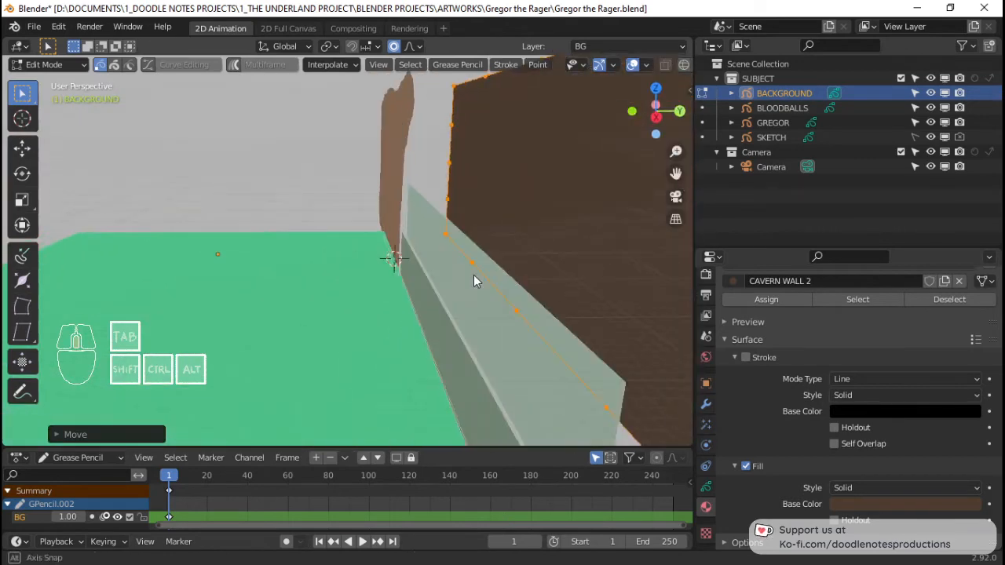
key("g")
key("y")
left_click(424, 271)
scroll(443, 209, "down", 5)
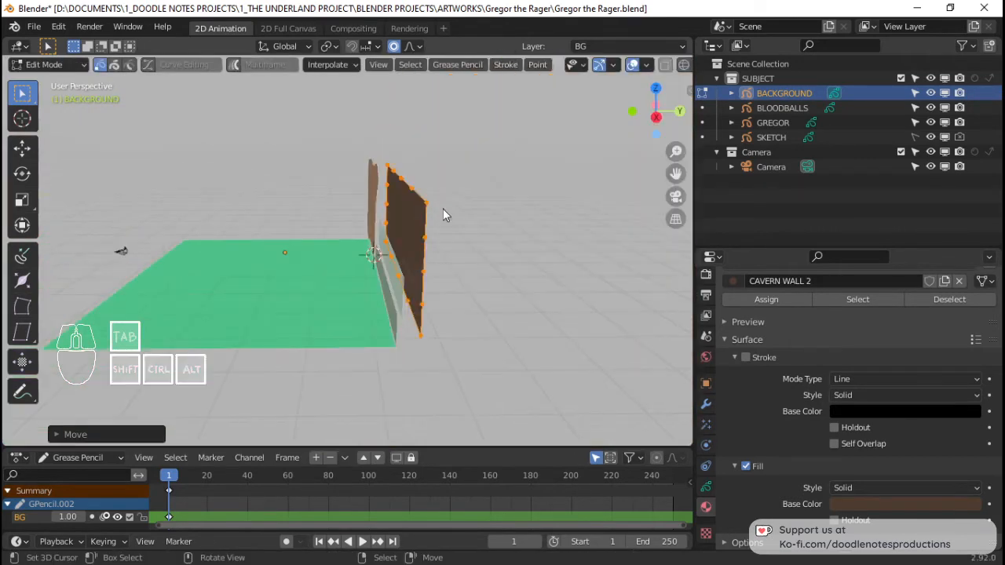
Step: Move the dark cavern wall farther along the Y axis while looking through the camera
scroll(353, 221, "up", 3)
key("KP_0")
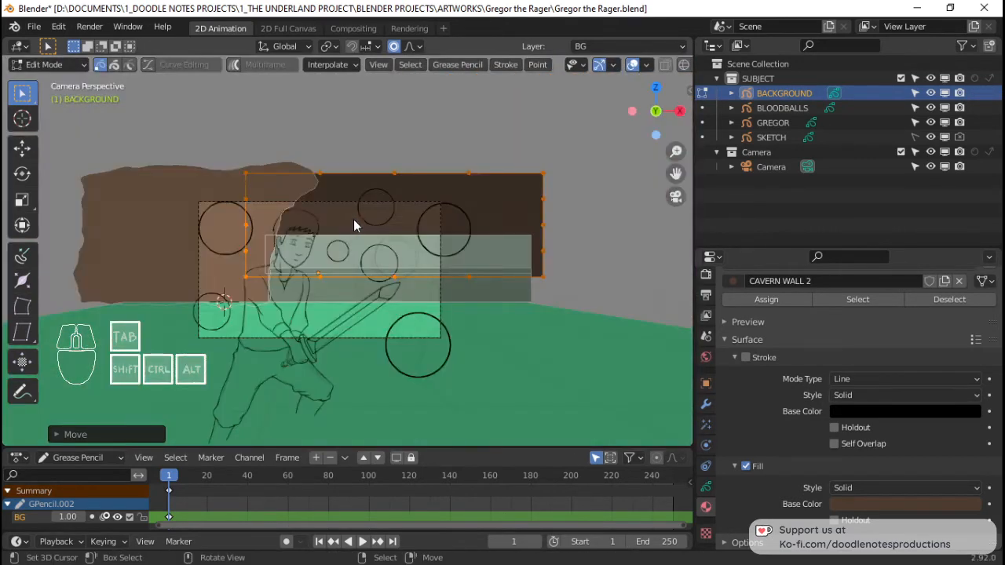
key("g")
key("y")
left_click(576, 255)
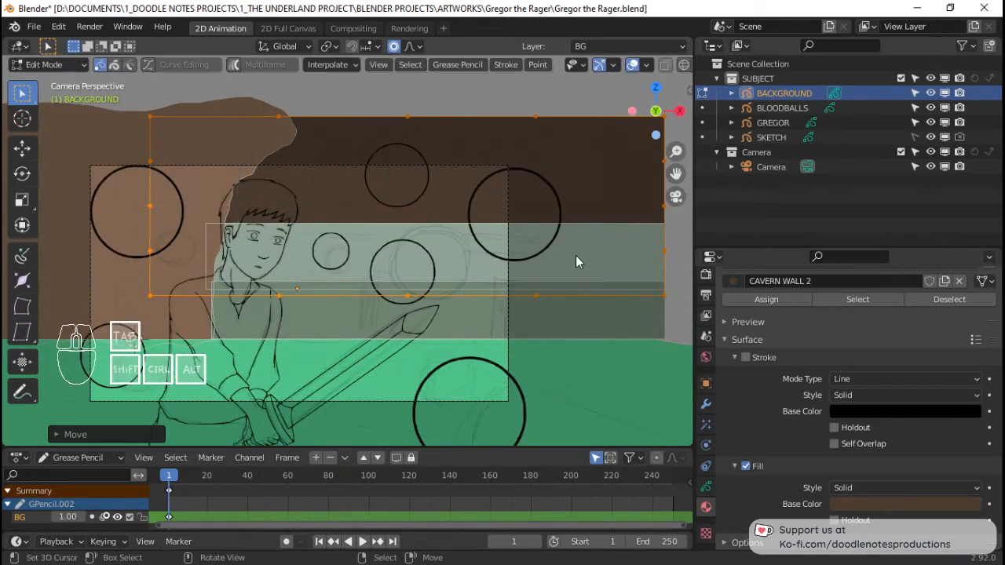
Step: Return the BACKGROUND object to Draw mode, check the framing of the walls and save the file
key("Tab")
scroll(570, 251, "down", 2)
middle_click_drag(518, 275, 552, 280, "shift")
scroll(542, 282, "up", 5)
mouse_move(471, 299)
middle_mouse_down("shift")
mouse_move(496, 306)
mouse_move(499, 275)
middle_mouse_up("shift")
scroll(495, 307, "down", 3)
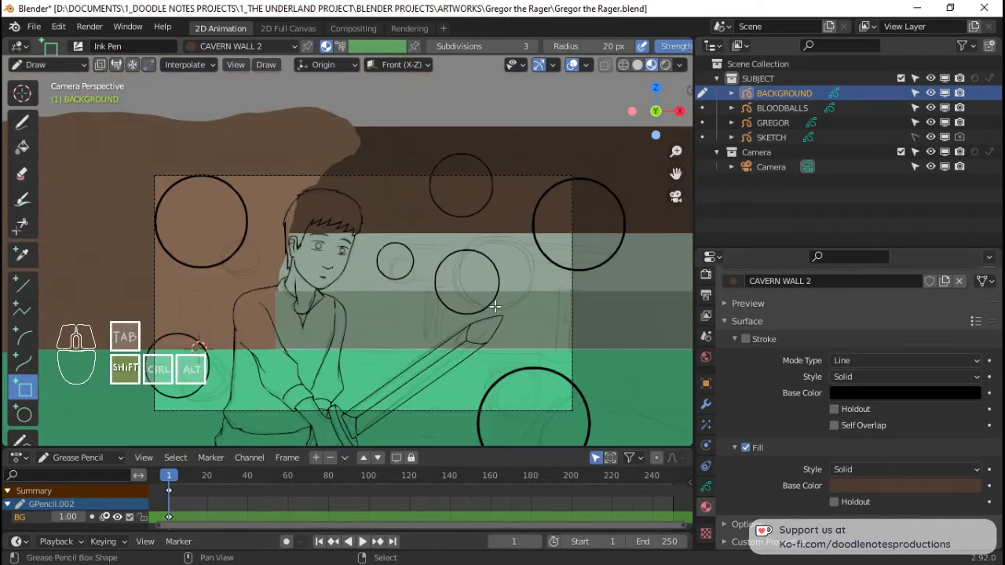
middle_click_drag(413, 271, 452, 257, "shift")
scroll(399, 271, "down", 2)
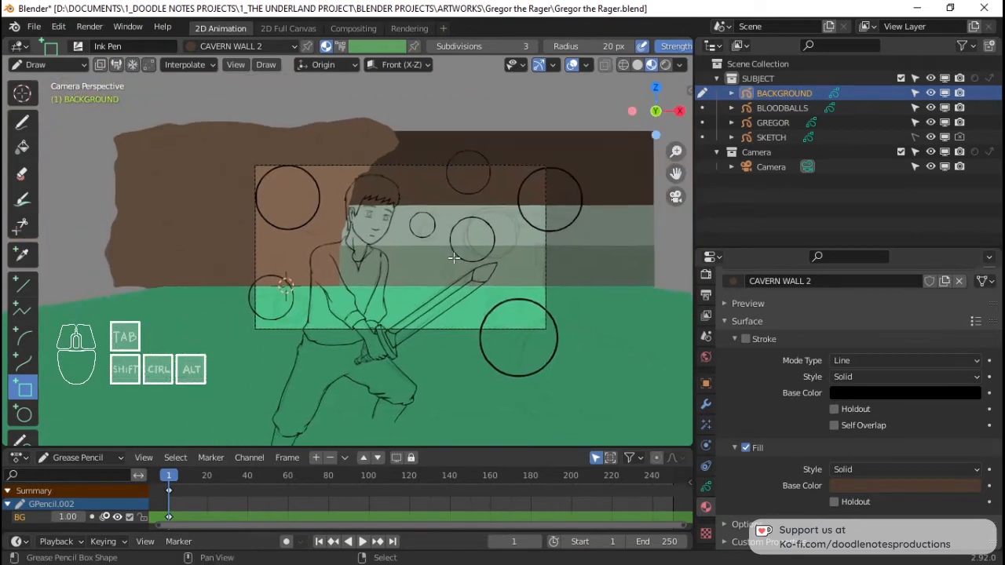
scroll(455, 257, "up", 1)
key("ctrl+s")
Step: Add a new material slot to BACKGROUND and assign the existing ARENA WALL 1 material to it
scroll(455, 257, "up", 3)
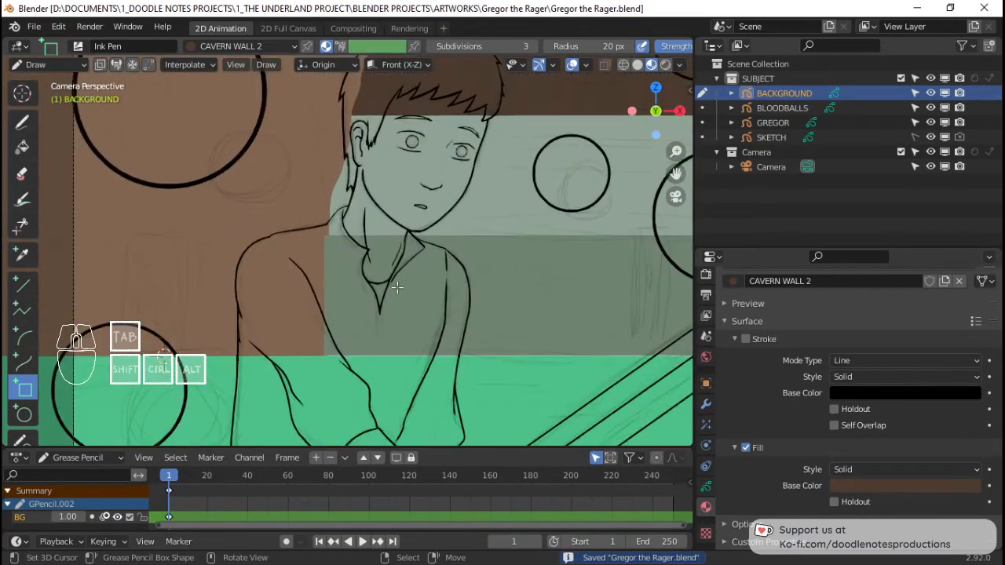
middle_click_drag(397, 288, 340, 287, "shift")
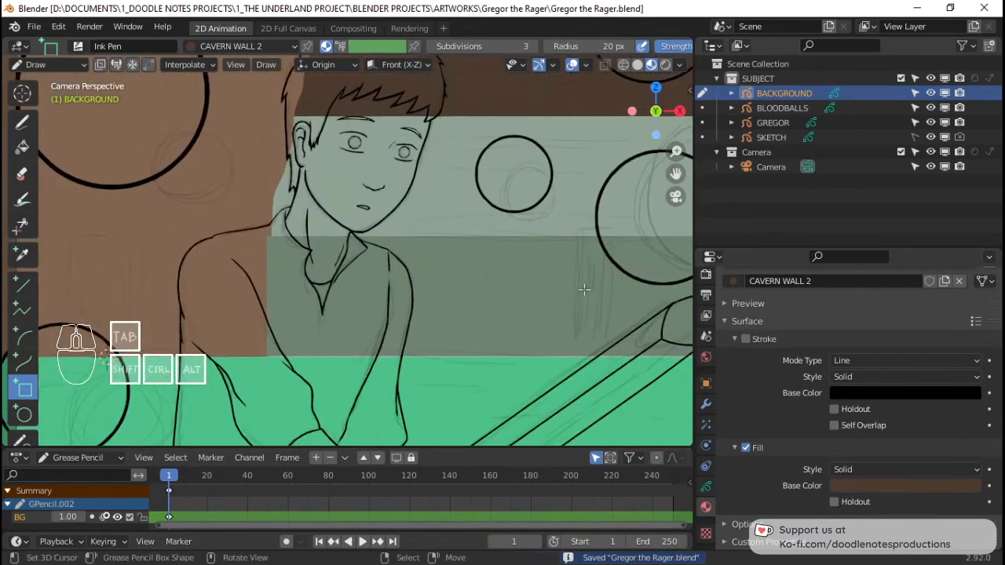
left_click(706, 487)
left_click(706, 507)
scroll(832, 391, "up", 5)
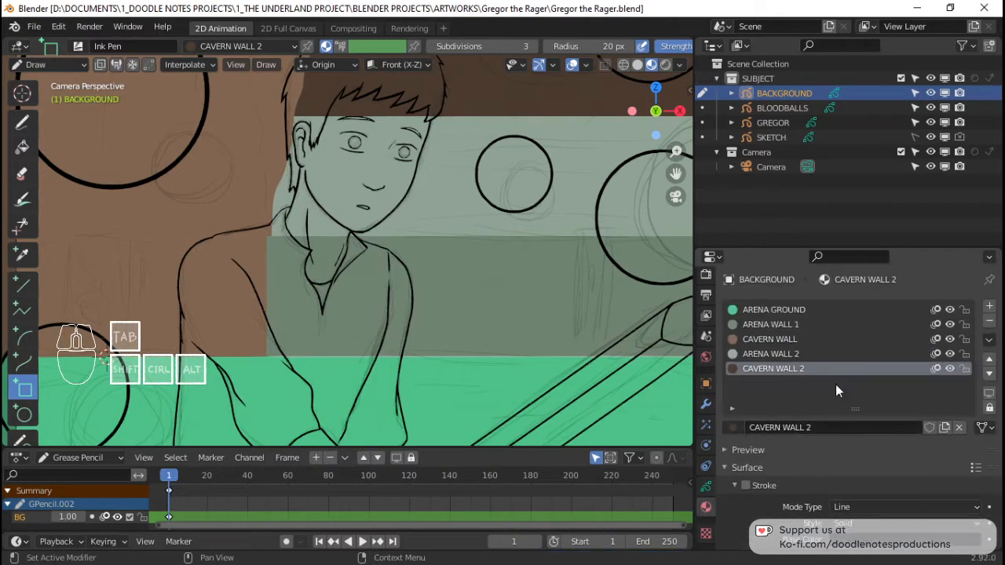
left_click(989, 307)
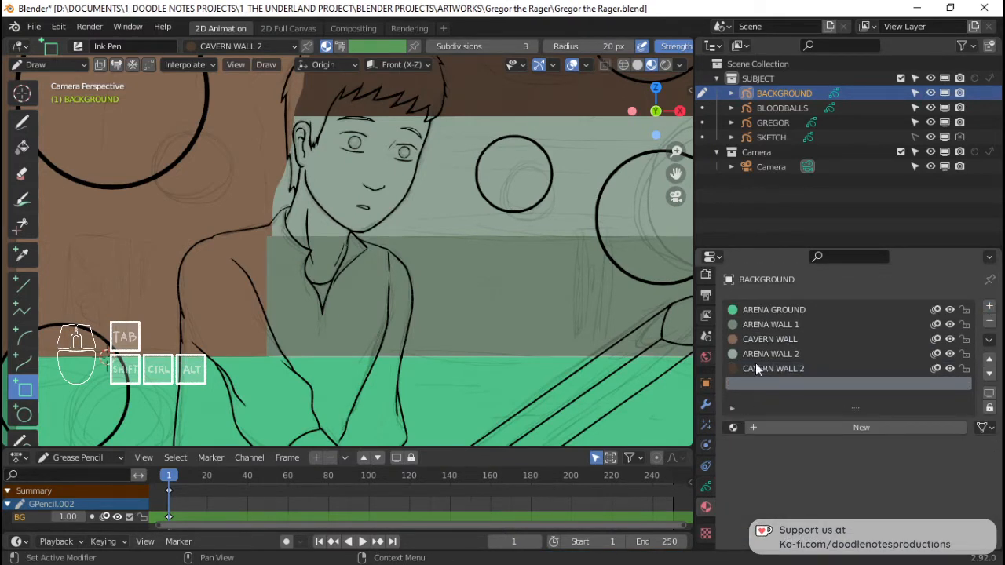
left_click(785, 325)
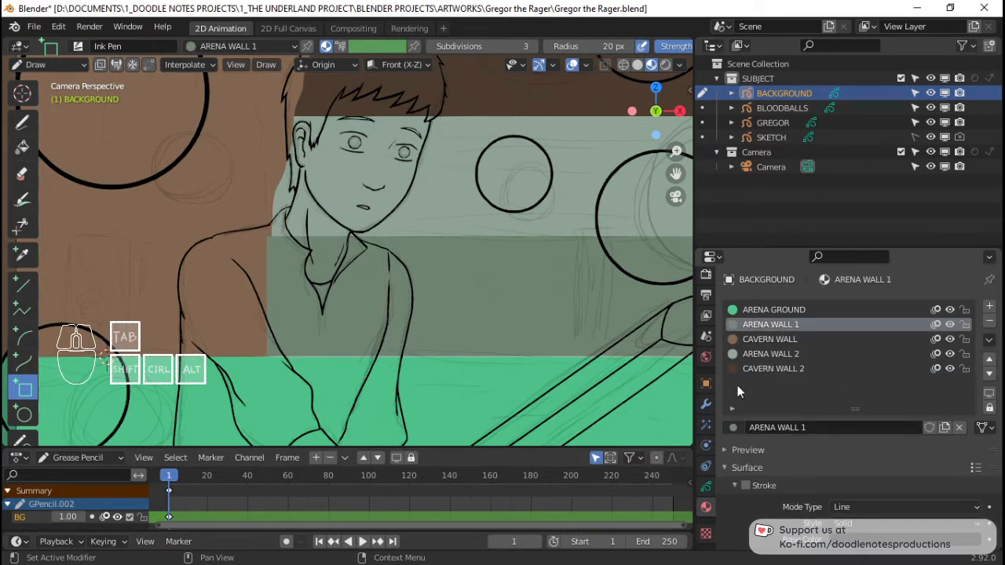
left_click(759, 383)
left_click(731, 427)
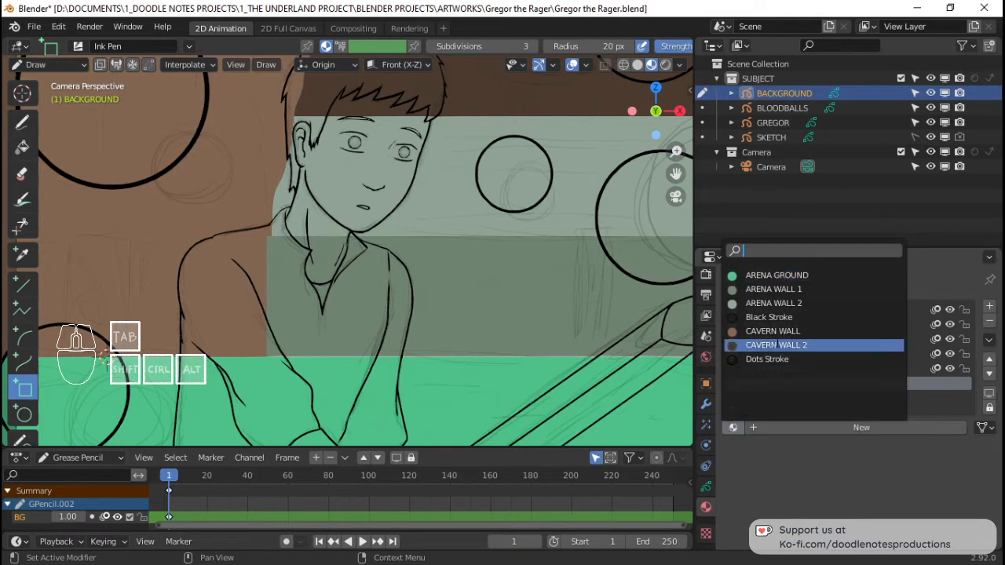
left_click(787, 288)
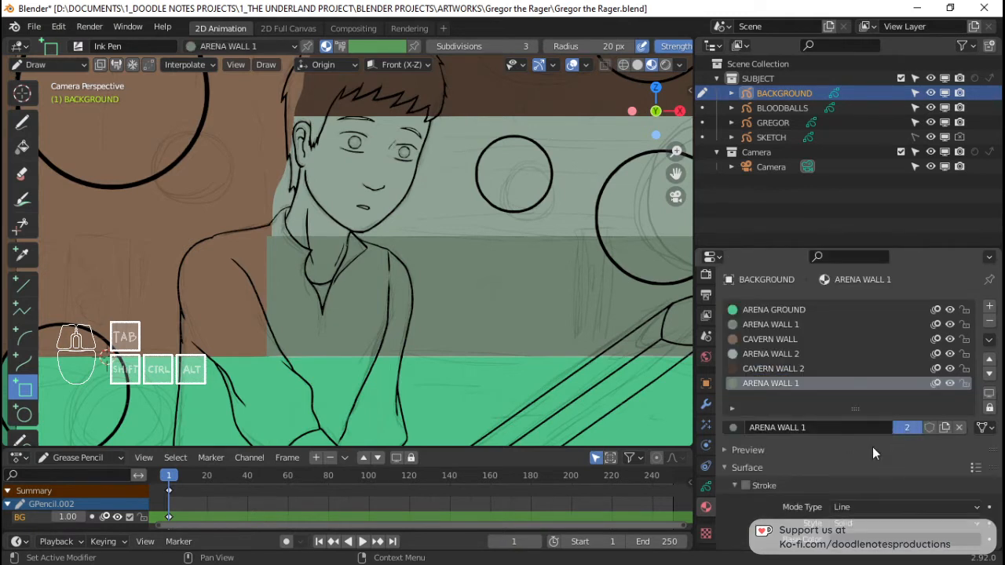
Step: Make the new slot's material a single-user copy and rename it ARENA WALL 3
left_click(907, 427)
left_click(809, 427)
left_click_drag(801, 427, 901, 427)
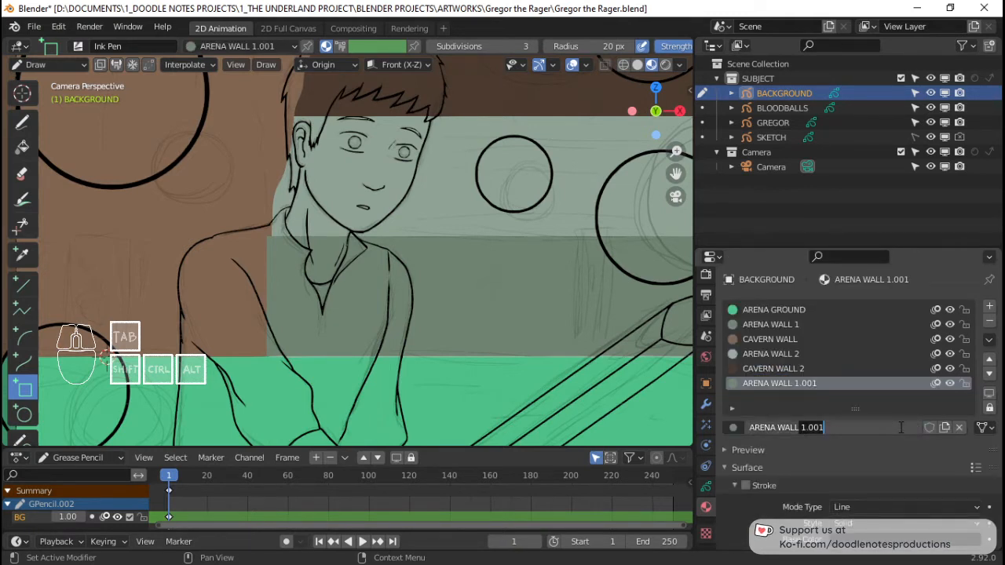
key("BackSpace")
key("BackSpace")
key("BackSpace")
key("BackSpace")
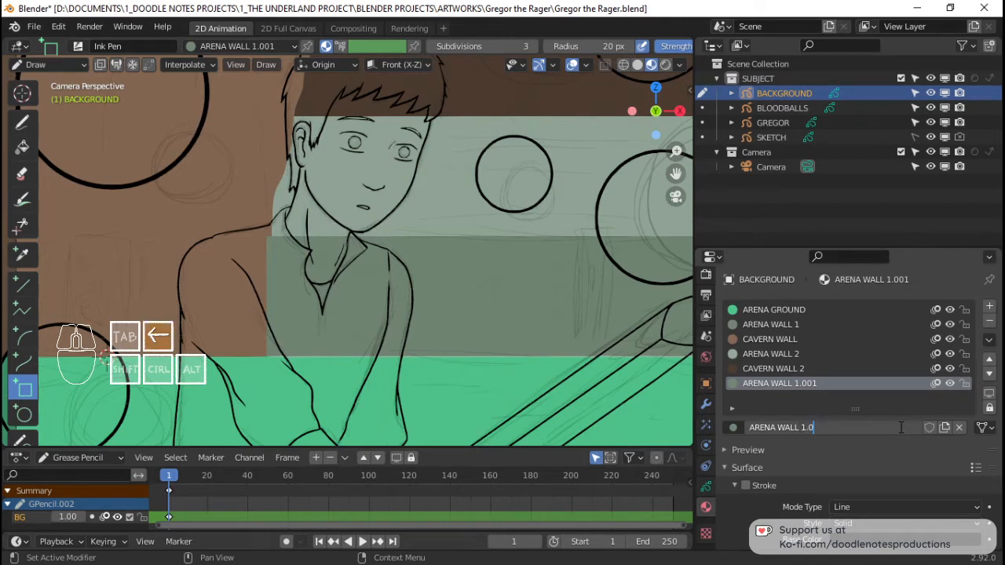
type("2")
key("BackSpace")
type("3")
key("Return")
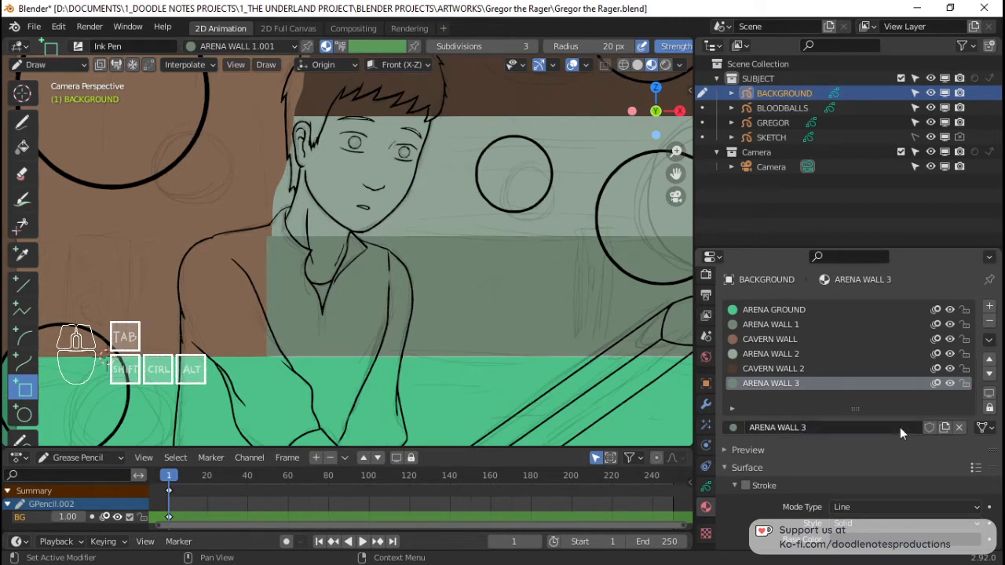
Step: Adjust the ARENA WALL 3 fill to a darker grey-green and draw a narrow upright pillar rectangle beside the arena wall's near end
scroll(900, 429, "down", 5)
left_click(894, 485)
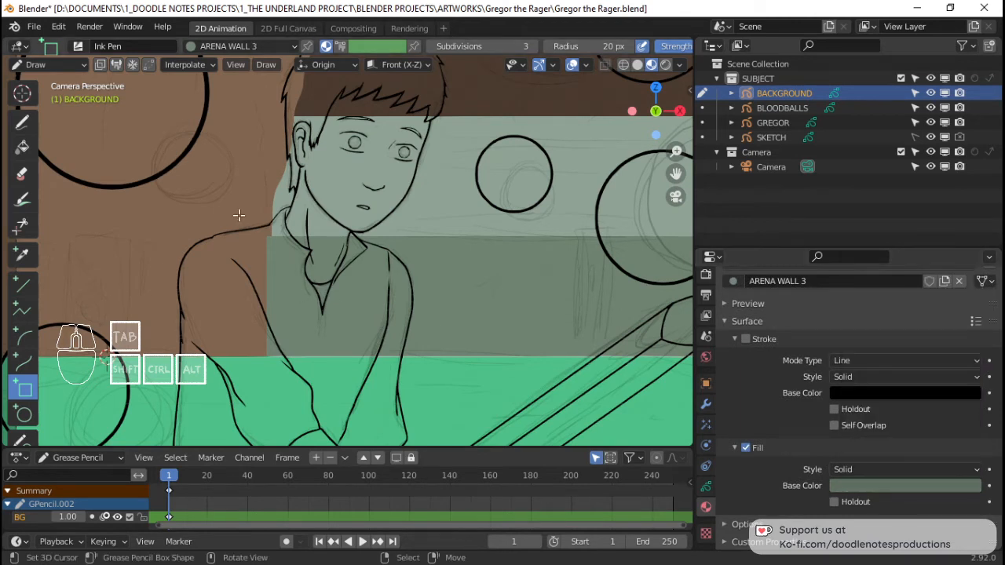
left_click_drag(244, 193, 291, 346)
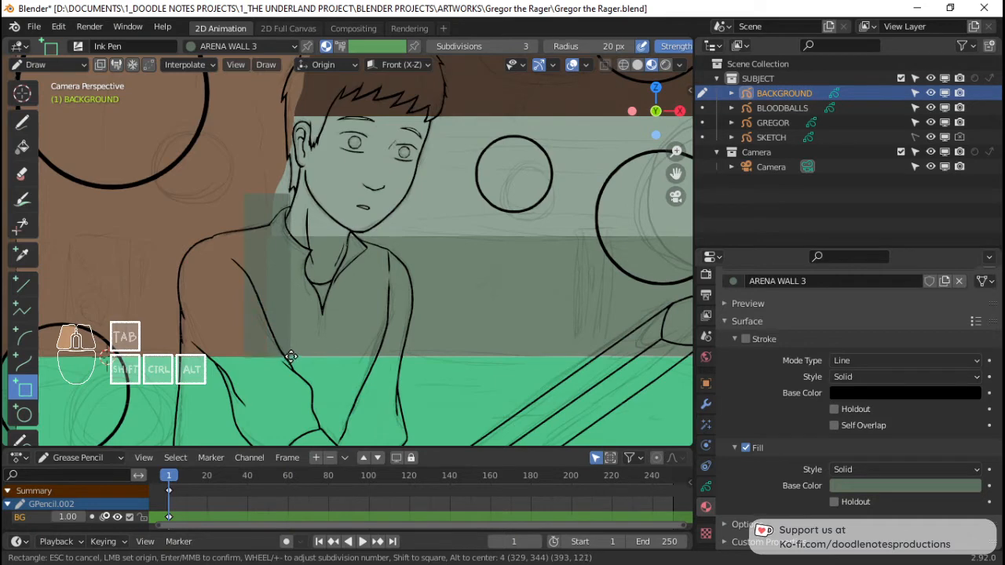
key("Return")
Step: Select the whole pillar stroke in Edit Mode and move it back against the end of the arena wall
middle_click_drag(333, 281, 288, 318)
key("Tab")
right_click(206, 234)
key("ctrl+l")
key("g")
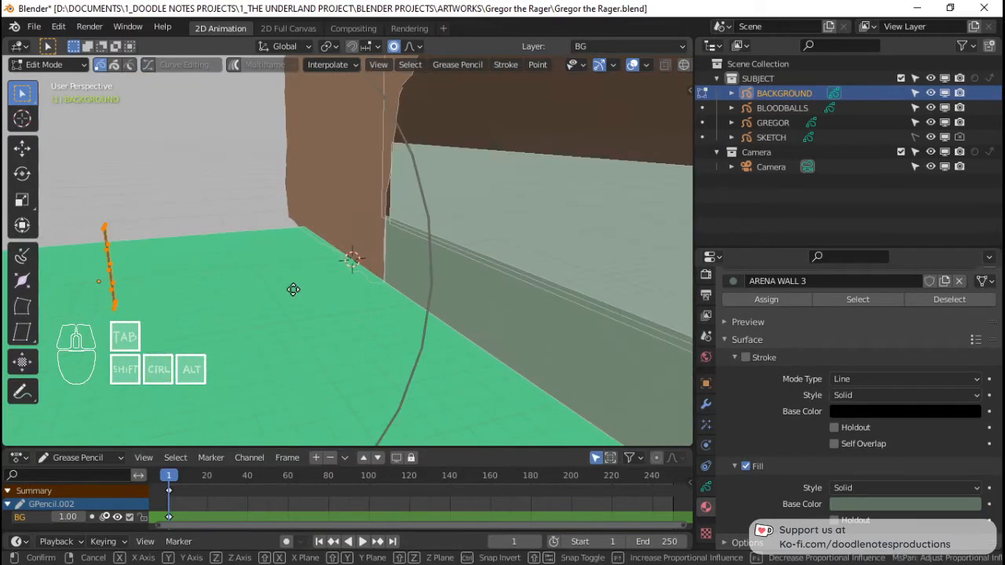
left_click(561, 274)
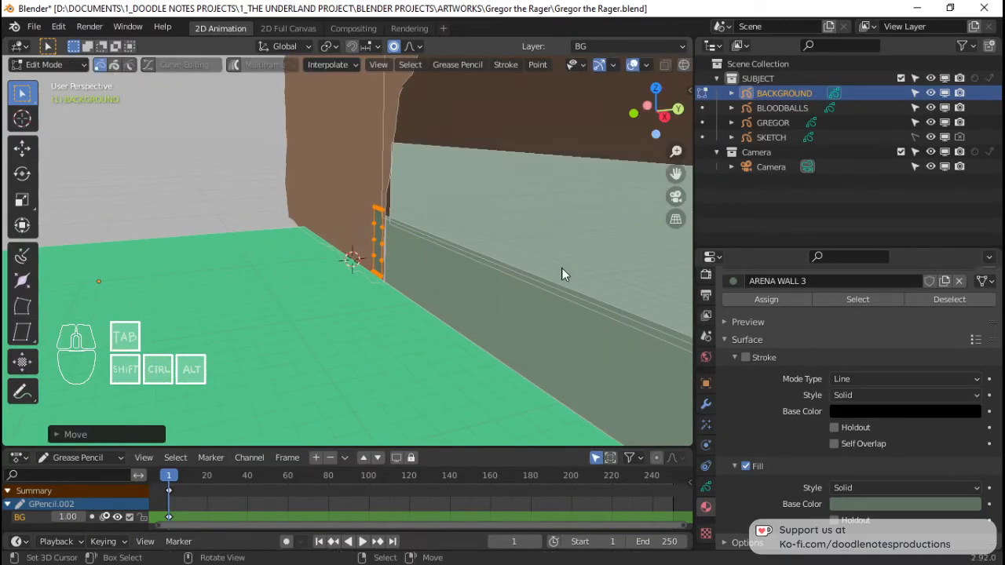
Step: Reposition the pillar over the arena wall's end in camera view and scale it up about 1.3 times
key("Right")
key("KP_0")
scroll(418, 239, "up", 6)
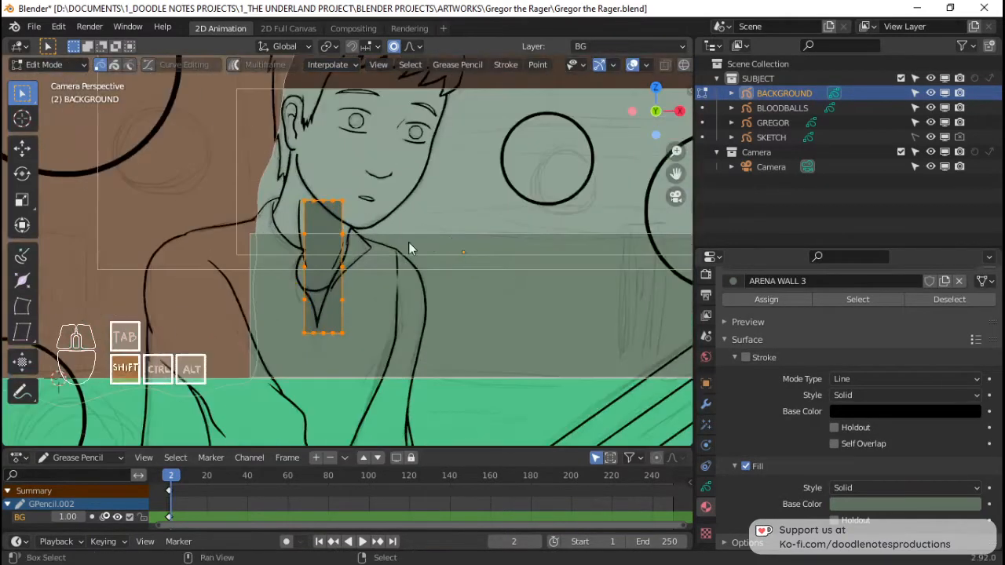
key("g")
left_click(412, 297)
scroll(418, 275, "down", 2)
key("s")
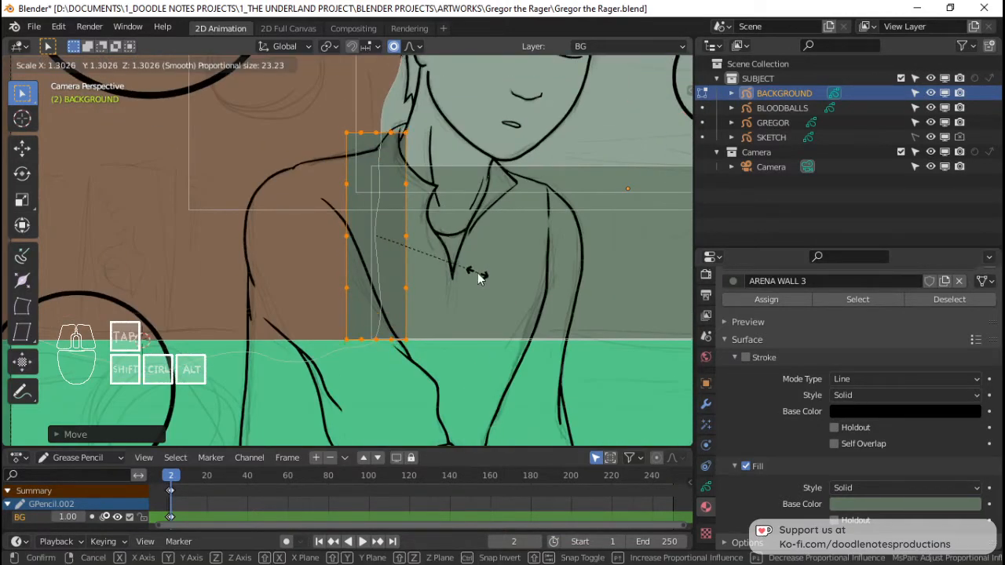
left_click(477, 279)
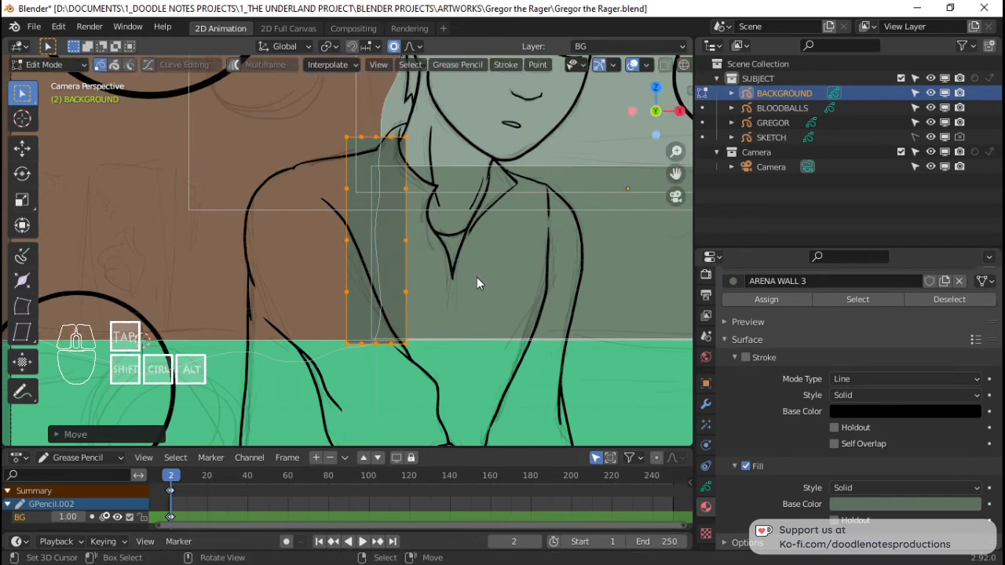
Step: Select the whole lower arena wall stroke and lower it about 0.1 m along the Z axis
key("Tab")
scroll(477, 282, "down", 2)
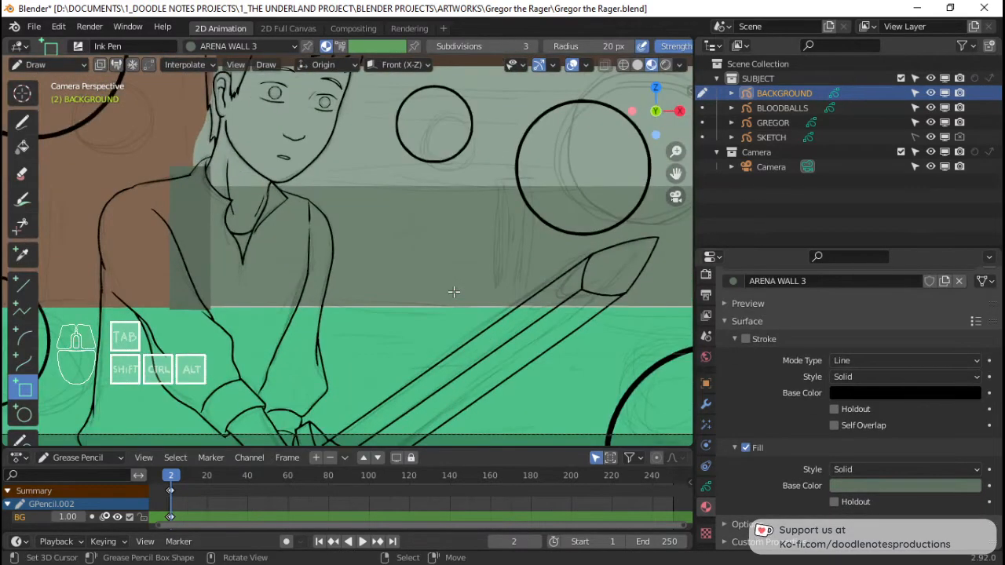
key("Tab")
scroll(477, 189, "down", 2)
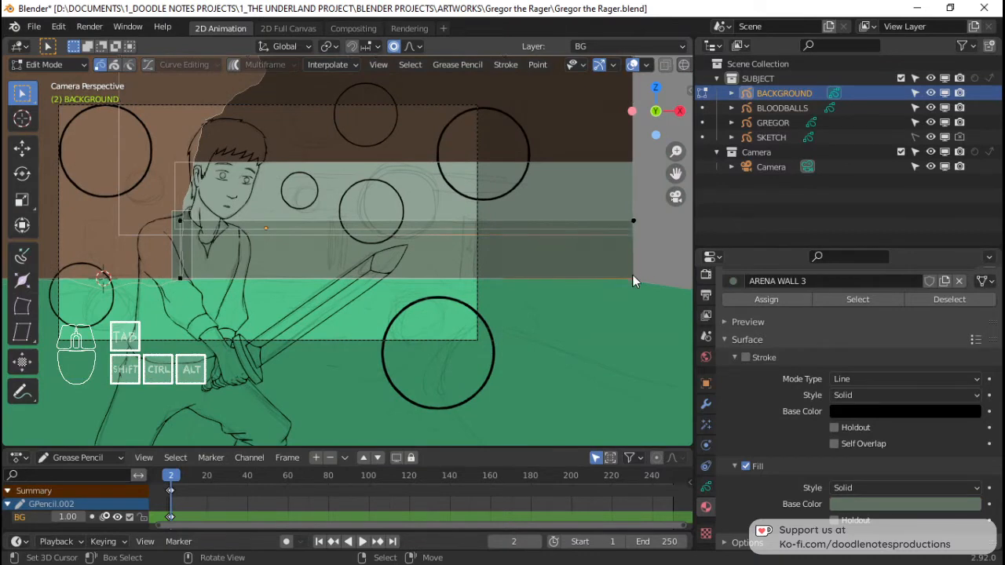
key("ctrl+l")
scroll(639, 280, "up", 5)
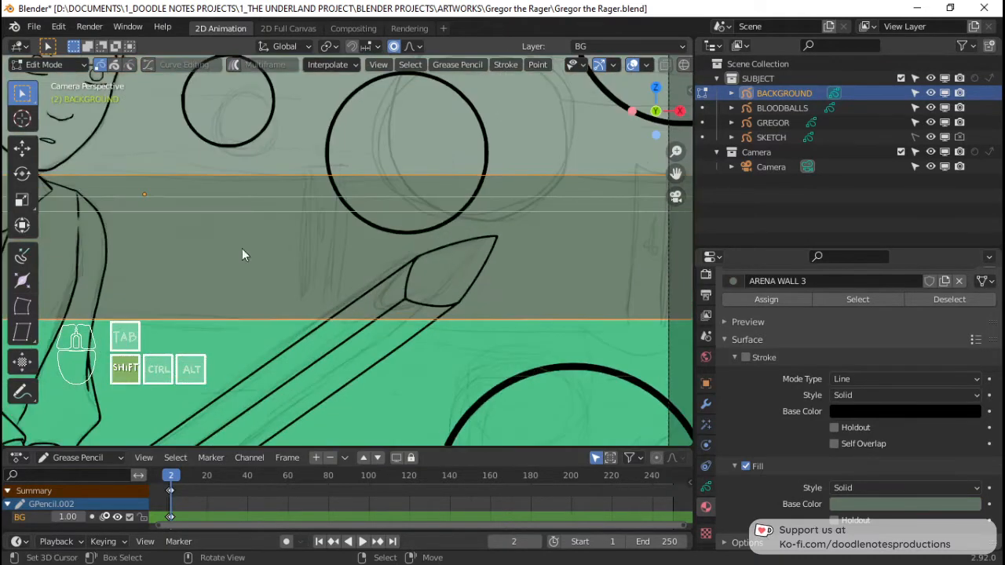
middle_click_drag(106, 237, 397, 226, "shift")
scroll(397, 232, "up", 3)
key("g")
key("z")
left_click(267, 231)
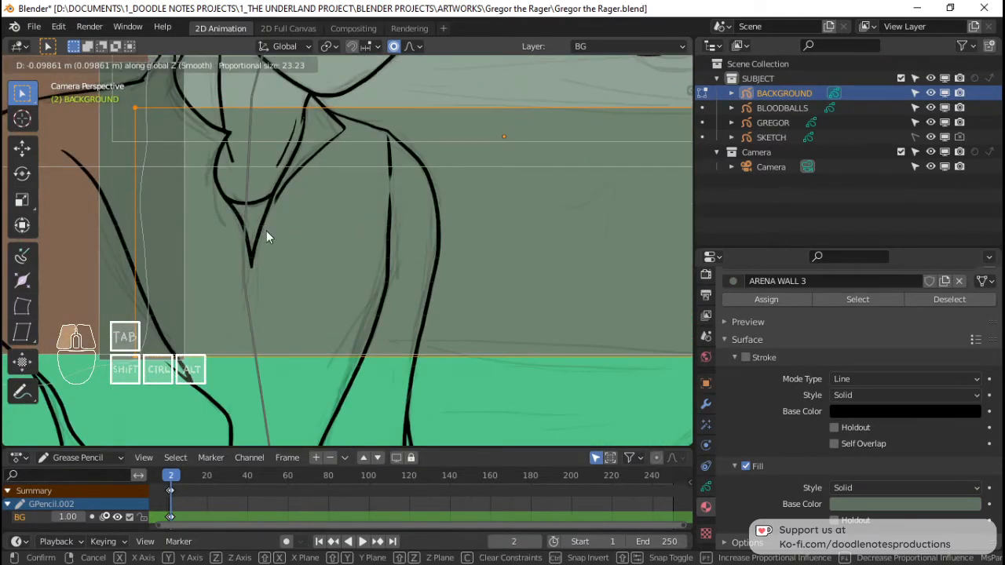
Step: Select the whole pillar stroke and reposition it in depth just in front of the arena wall's end
key("Tab")
scroll(276, 234, "down", 1)
scroll(277, 235, "down", 6)
key("Tab")
scroll(228, 228, "up", 5)
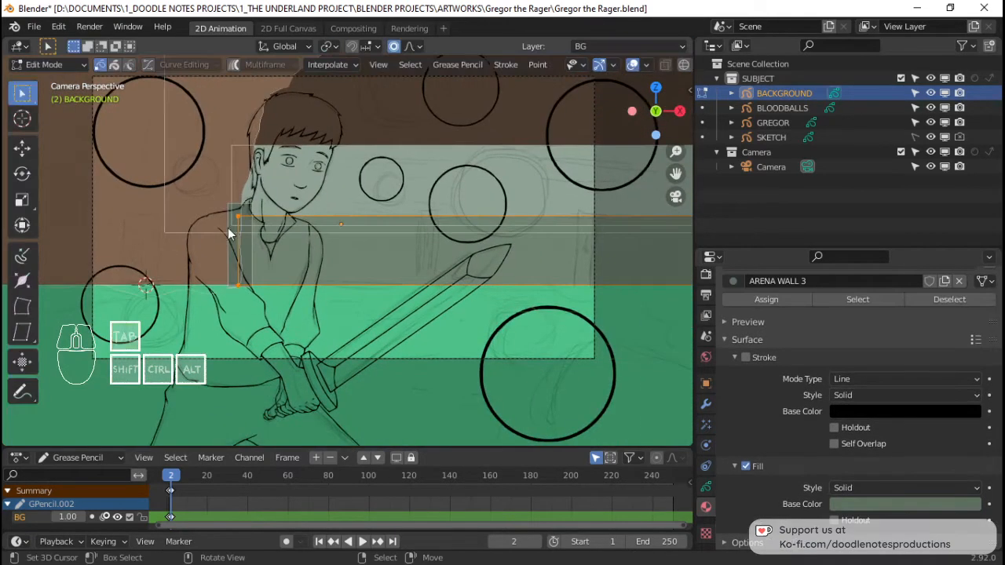
left_click(192, 171)
key("ctrl+l")
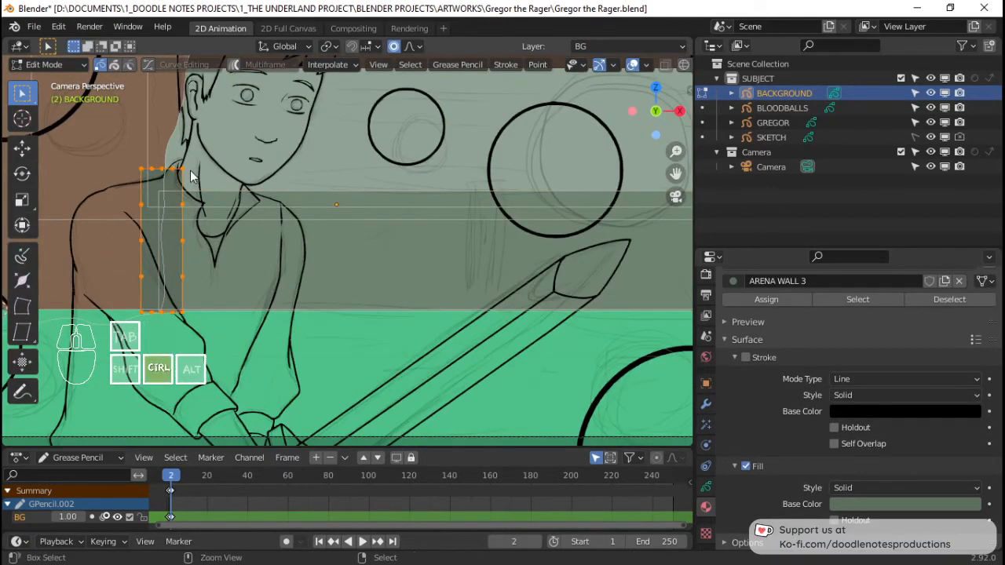
scroll(267, 232, "down", 1)
middle_click_drag(280, 253, 436, 261, "shift")
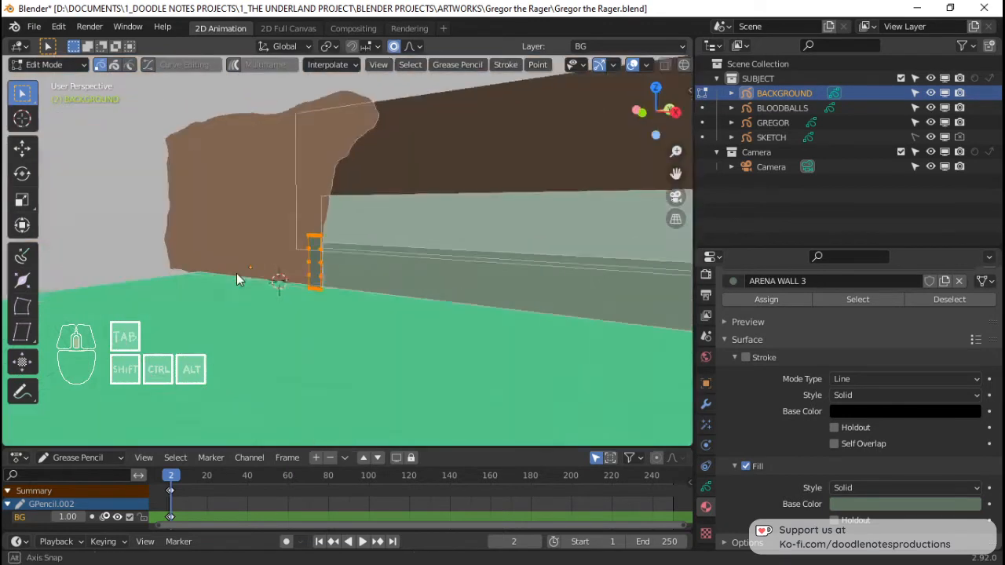
scroll(211, 284, "down", 3)
scroll(213, 285, "up", 3)
key("KP_0")
key("g")
left_click(467, 261)
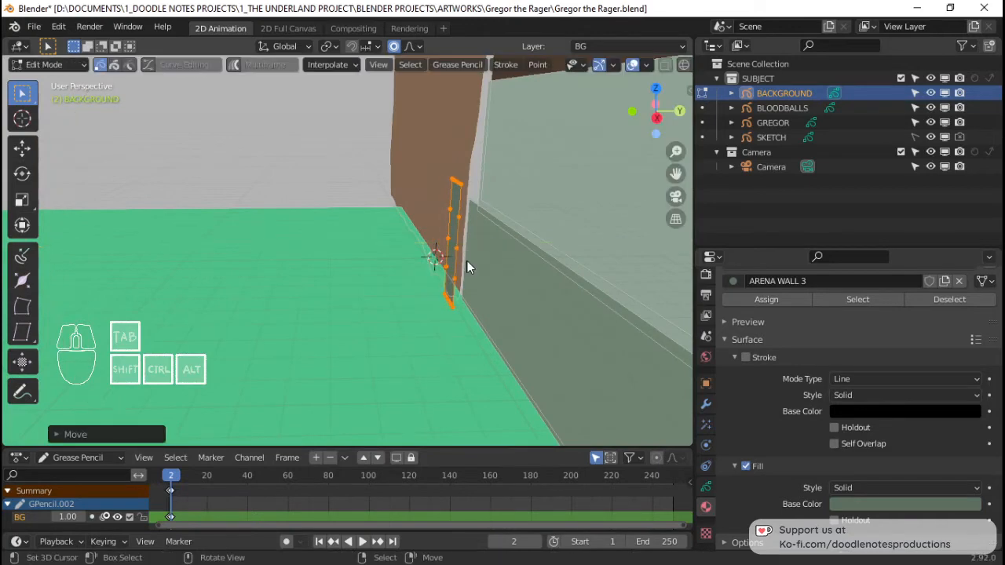
Step: Lower the pillar about 0.33 m along the Z axis so its base meets the green ground
key("KP_0")
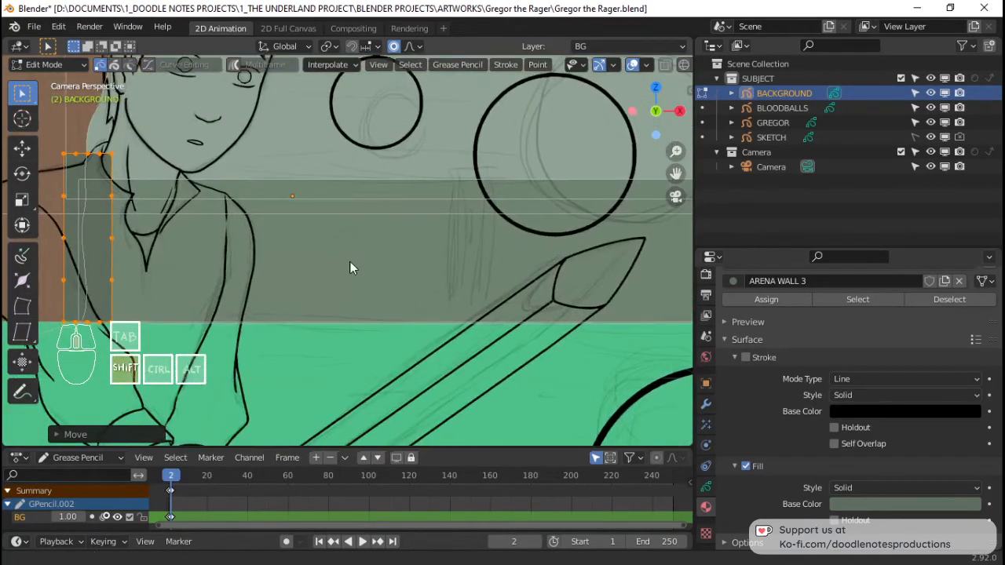
key("g")
key("z")
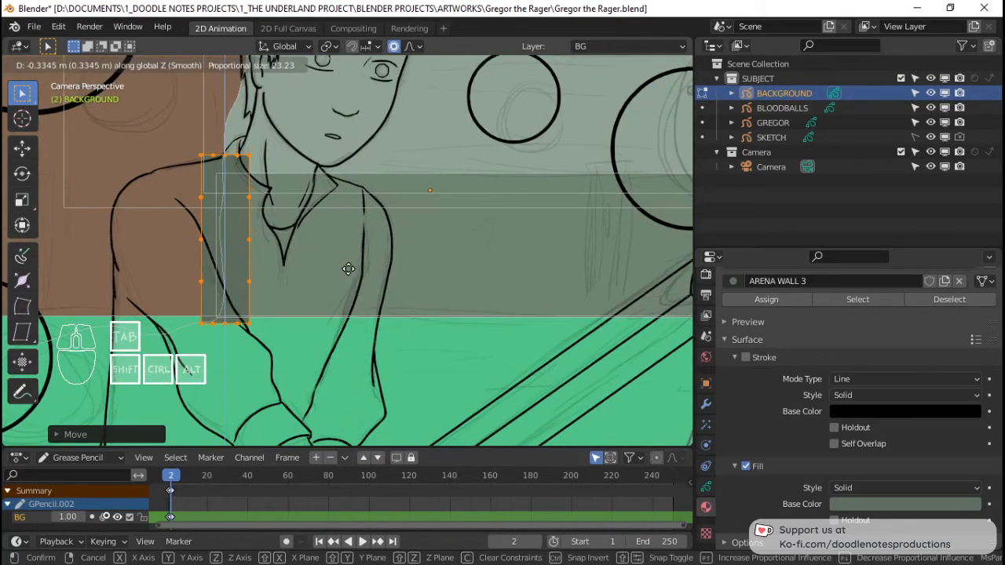
left_click(347, 268)
Step: Duplicate the pillar stroke in camera view
scroll(348, 269, "down", 4)
middle_click_drag(348, 269, 301, 263, "shift")
key("shift+d")
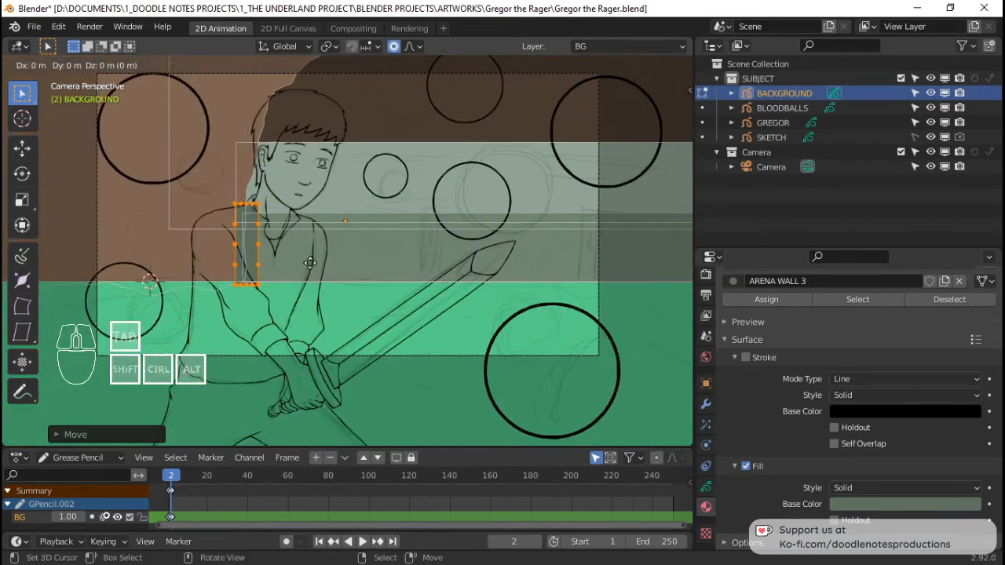
Step: Place three duplicates of the arena wall pillar stroke along the global X axis, spaced out across the wall
key("x")
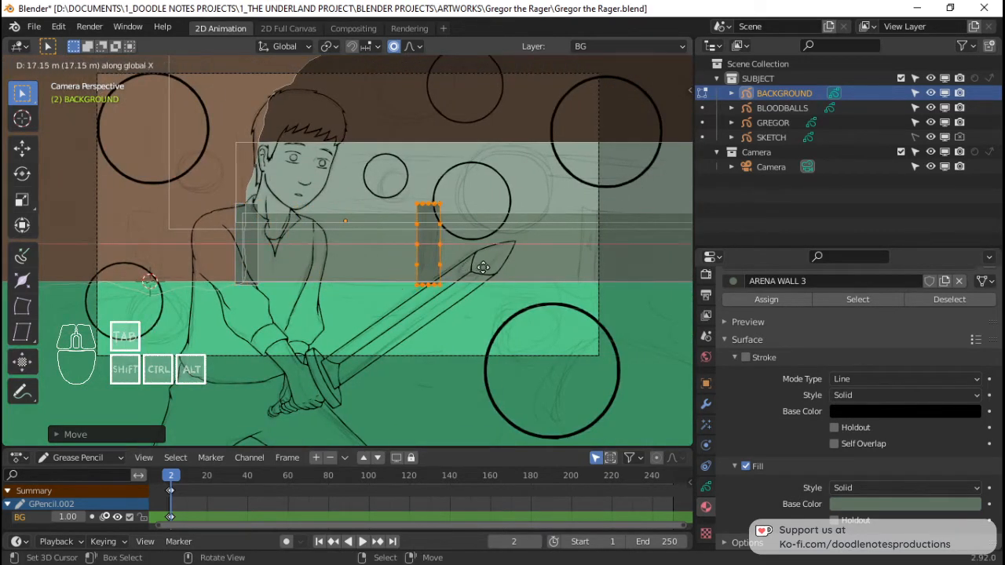
left_click(485, 268)
middle_click_drag(485, 268, 387, 265, "shift")
key("shift+d")
key("x")
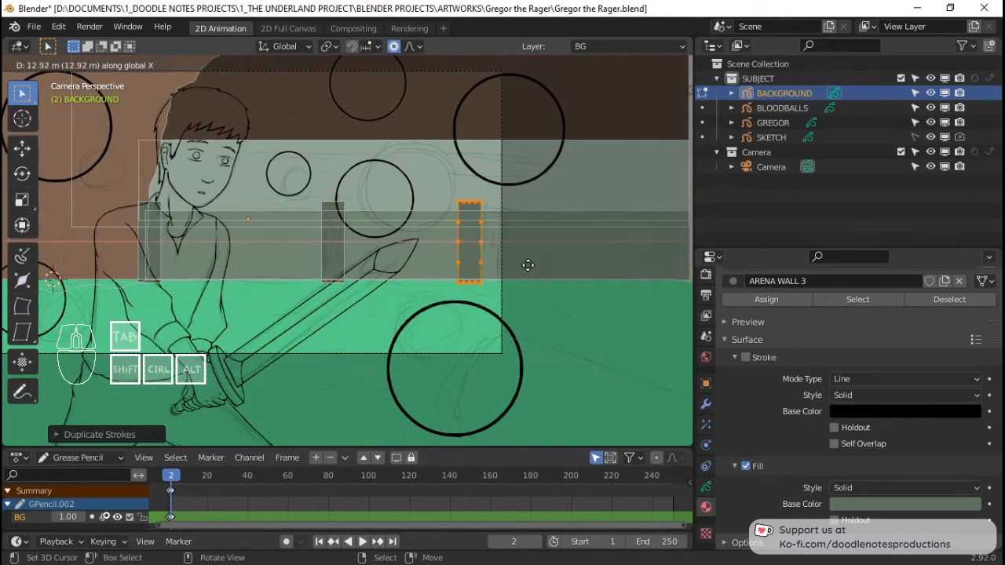
left_click(548, 268)
middle_click_drag(549, 268, 419, 265, "shift")
key("shift+d")
key("x")
left_click(600, 267)
Step: Save the file and switch the BACKGROUND object to Object Mode
key("Tab")
scroll(599, 268, "down", 4)
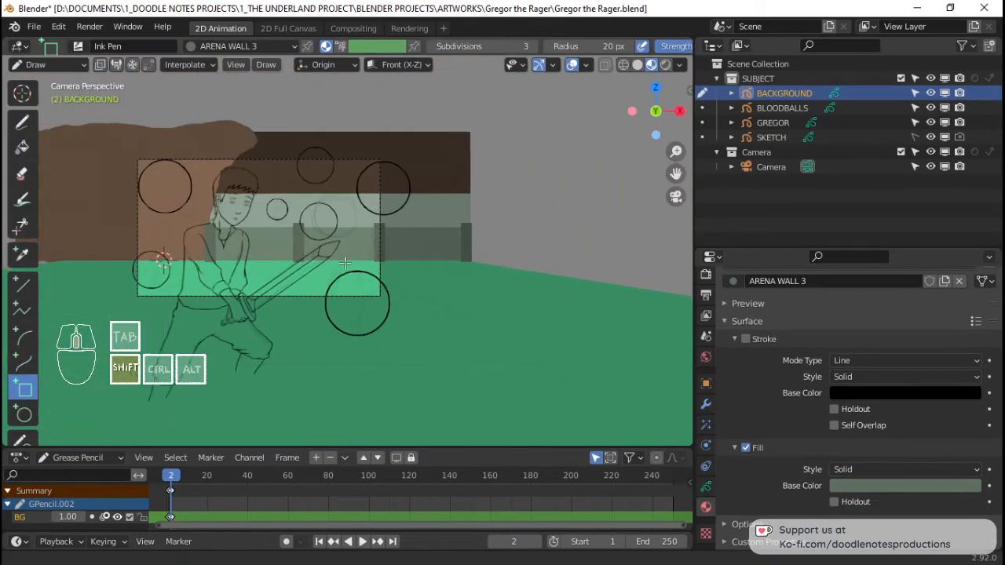
middle_click_drag(276, 265, 400, 261, "shift")
scroll(400, 261, "up", 2)
scroll(399, 261, "up", 2)
key("ctrl+s")
scroll(400, 261, "up", 1)
key("ctrl+Tab")
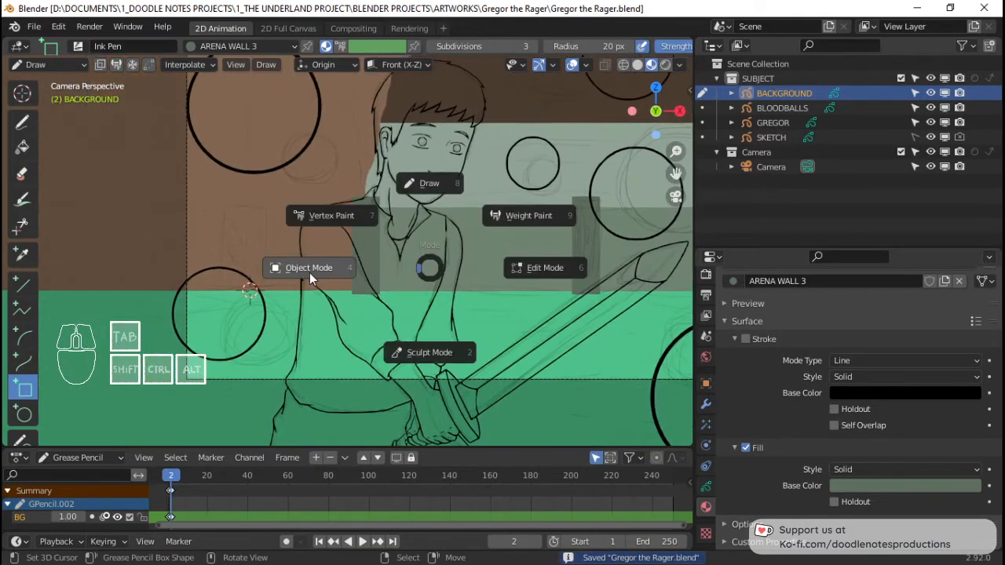
left_click(309, 272)
scroll(371, 295, "up", 6)
middle_click_drag(250, 261, 342, 288, "shift")
scroll(381, 285, "down", 6)
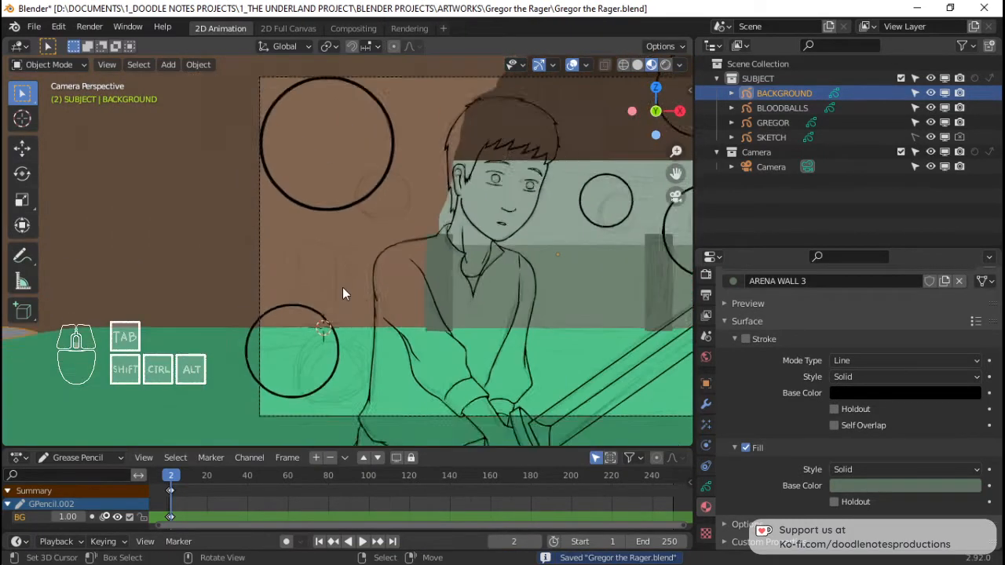
scroll(343, 288, "down", 1)
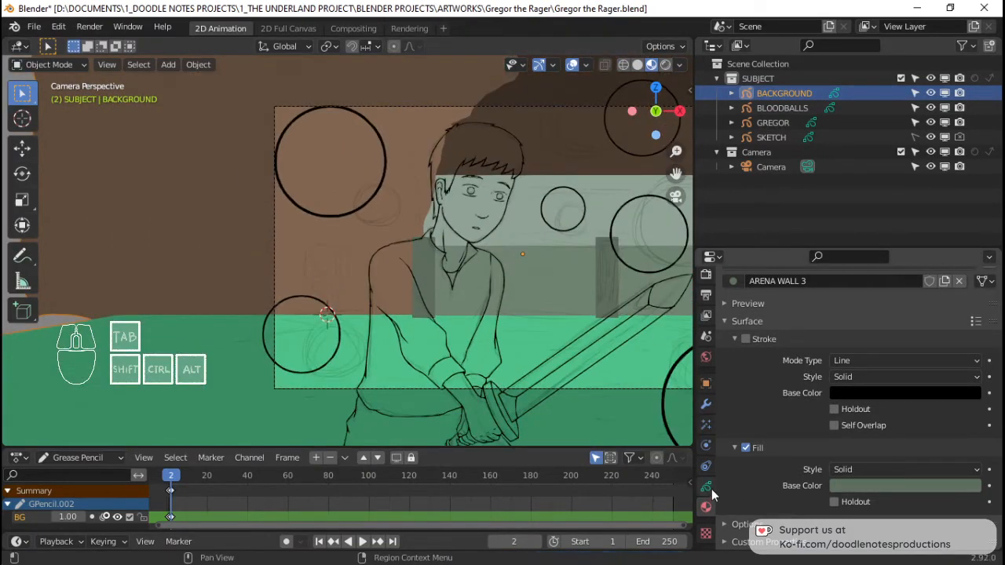
Step: In Edit Mode, select the whole brown cavern wall stroke and snap the 3D cursor to it
middle_click_drag(440, 231, 343, 275)
key("Tab")
middle_click_drag(344, 235, 373, 302, "shift")
middle_click_drag(378, 232, 387, 228)
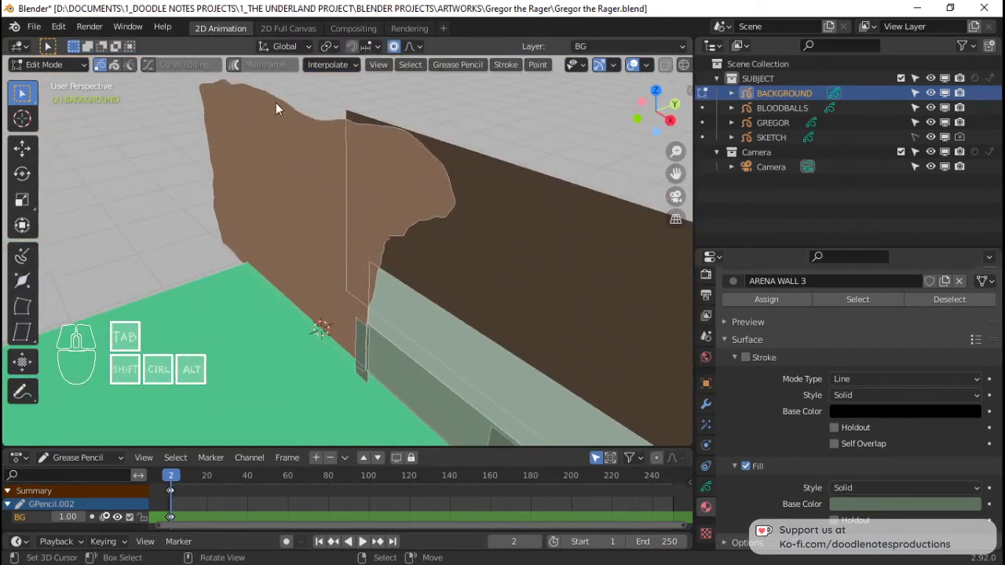
left_click(274, 101)
key("ctrl+l")
key("shift+s")
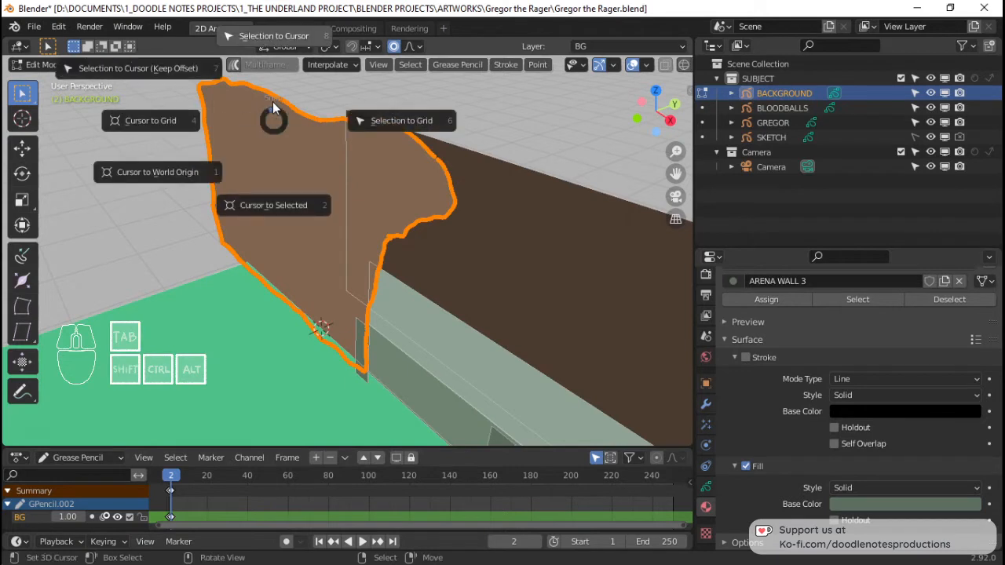
key("shift+s")
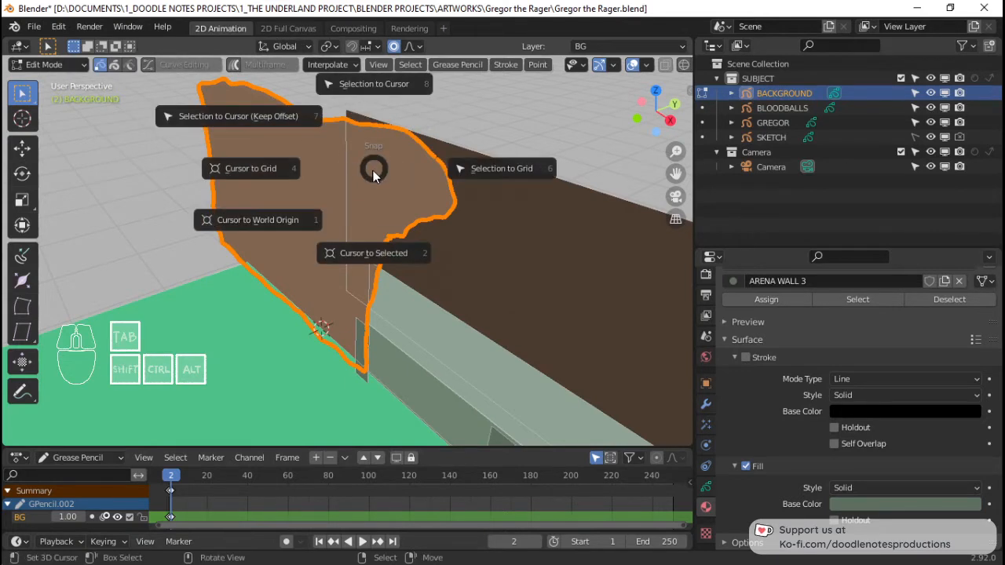
left_click(377, 249)
Step: Switch to Draw mode with the freehand Draw tool and set the stroke placement to 3D Cursor
mouse_move(377, 248)
middle_mouse_down()
mouse_move(288, 278)
mouse_move(471, 303)
mouse_move(269, 254)
middle_mouse_up()
key("KP_0")
scroll(460, 290, "up", 4)
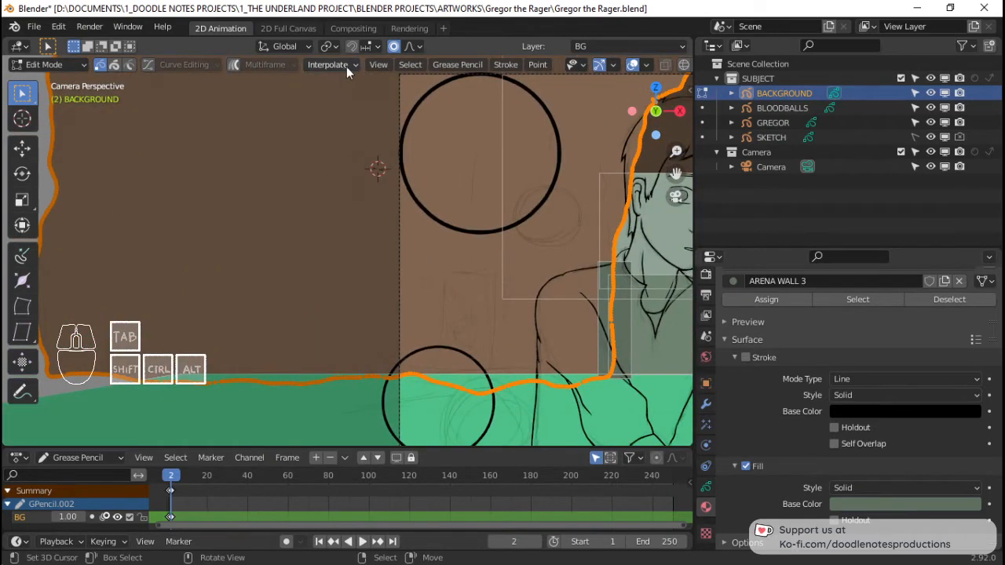
key("ctrl+Tab")
left_click(410, 91)
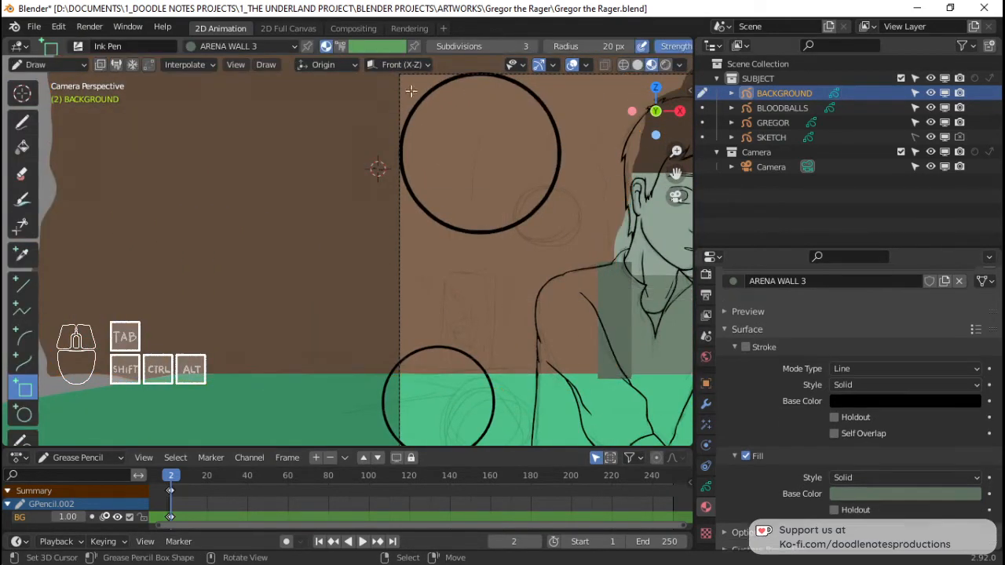
left_click(22, 121)
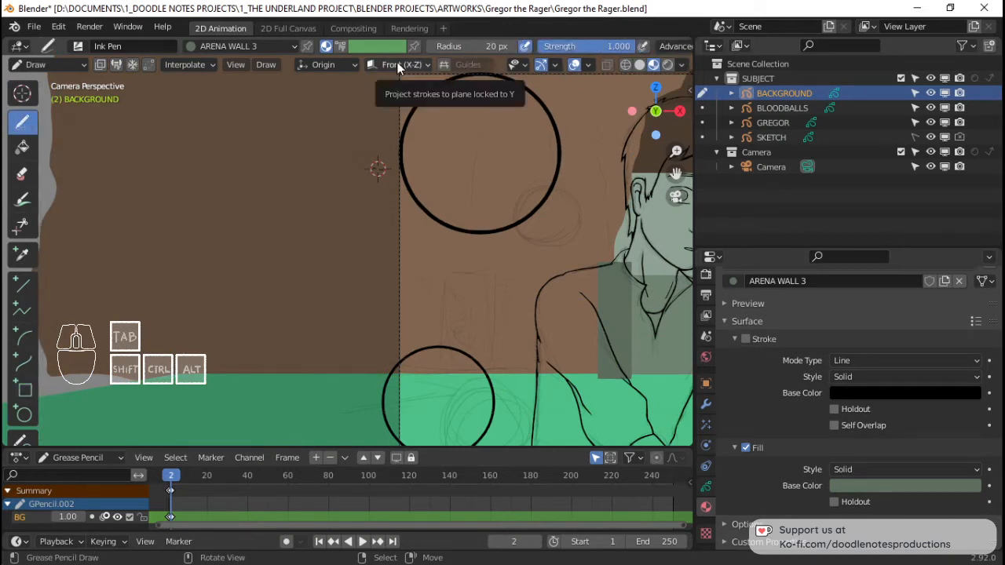
left_click(326, 67)
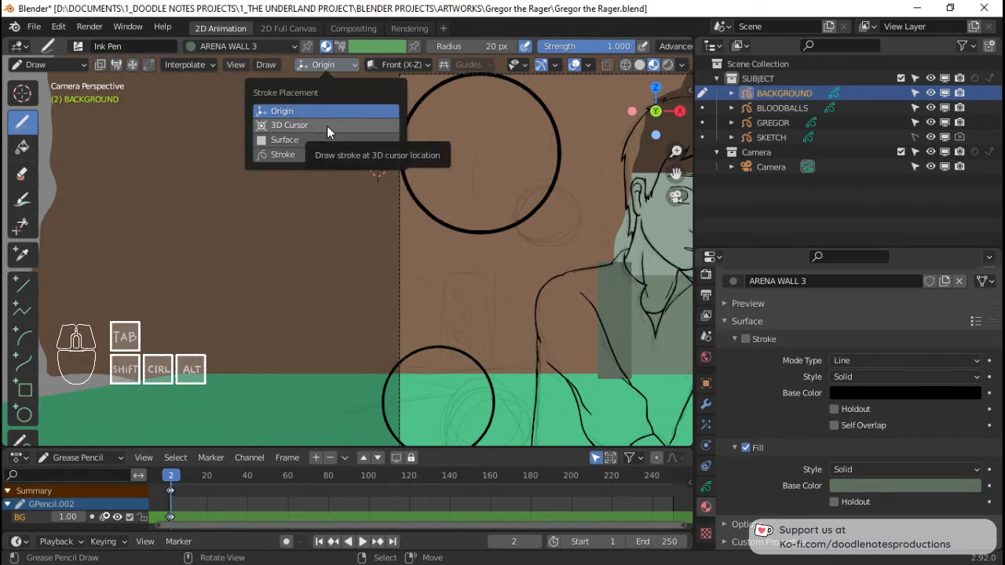
mouse_move(444, 196)
middle_mouse_down()
mouse_move(350, 212)
mouse_move(347, 273)
mouse_move(303, 309)
mouse_move(324, 284)
middle_mouse_up()
middle_click_drag(421, 153, 437, 135)
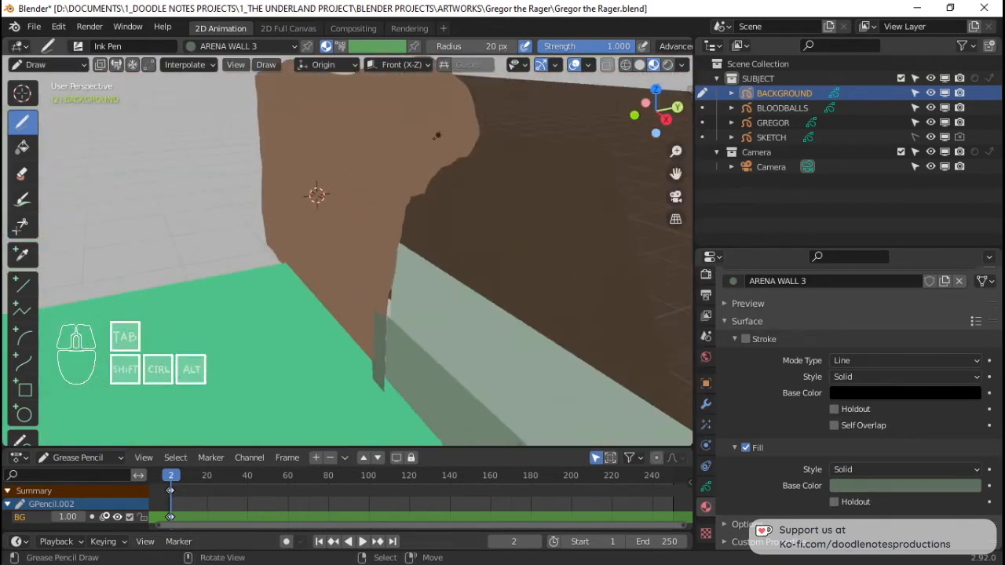
left_click(375, 64)
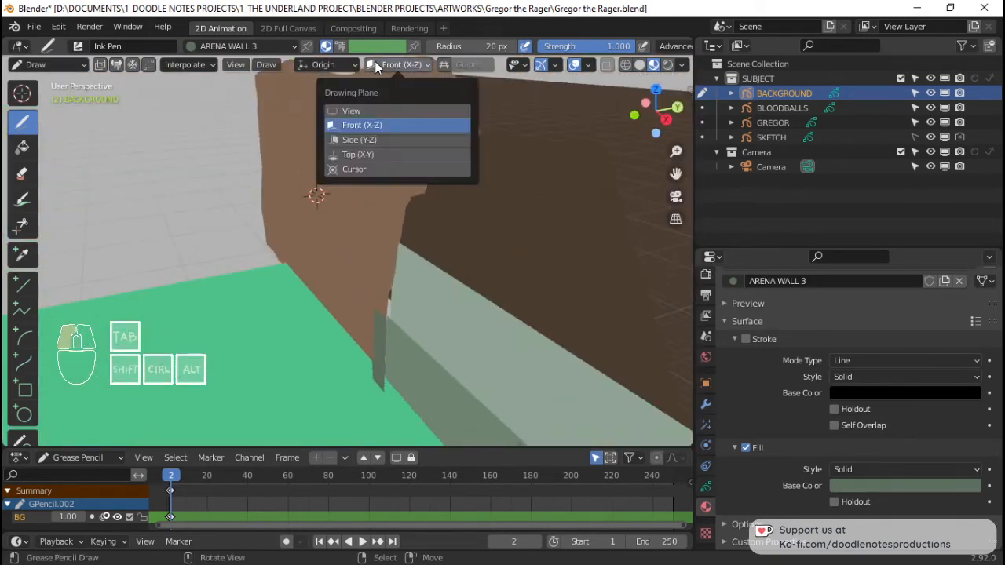
left_click(308, 64)
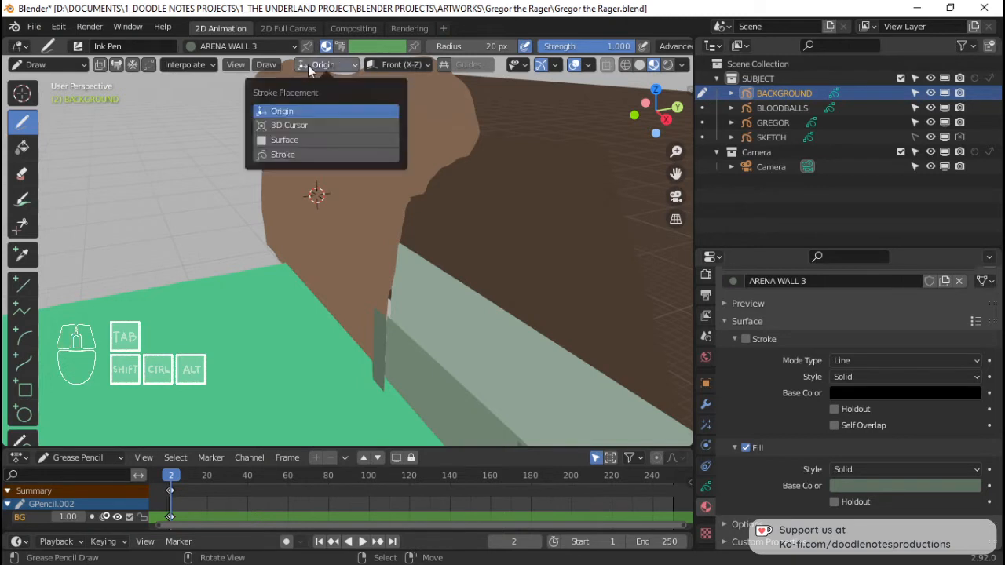
left_click(289, 125)
Step: Draw a freehand test stroke across the cavern wall, check its depth from another angle, and undo it
middle_click_drag(287, 233, 275, 284, "shift")
middle_click_drag(275, 284, 316, 257)
mouse_move(331, 225)
left_mouse_down()
mouse_move(240, 265)
mouse_move(182, 362)
left_mouse_up()
mouse_move(198, 278)
middle_mouse_down()
mouse_move(334, 290)
mouse_move(393, 314)
middle_mouse_up()
middle_click_drag(290, 346, 345, 245, "shift")
mouse_move(346, 245)
middle_mouse_down()
mouse_move(388, 248)
mouse_move(344, 245)
middle_mouse_up()
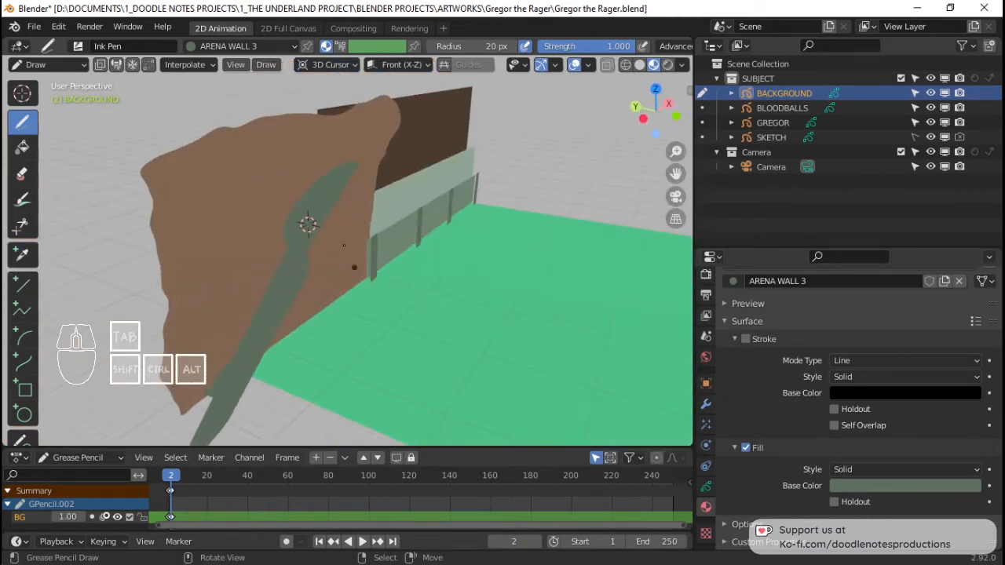
key("KP_1")
Step: Save the file and return to the camera view of the cavern wall
key("ctrl+s")
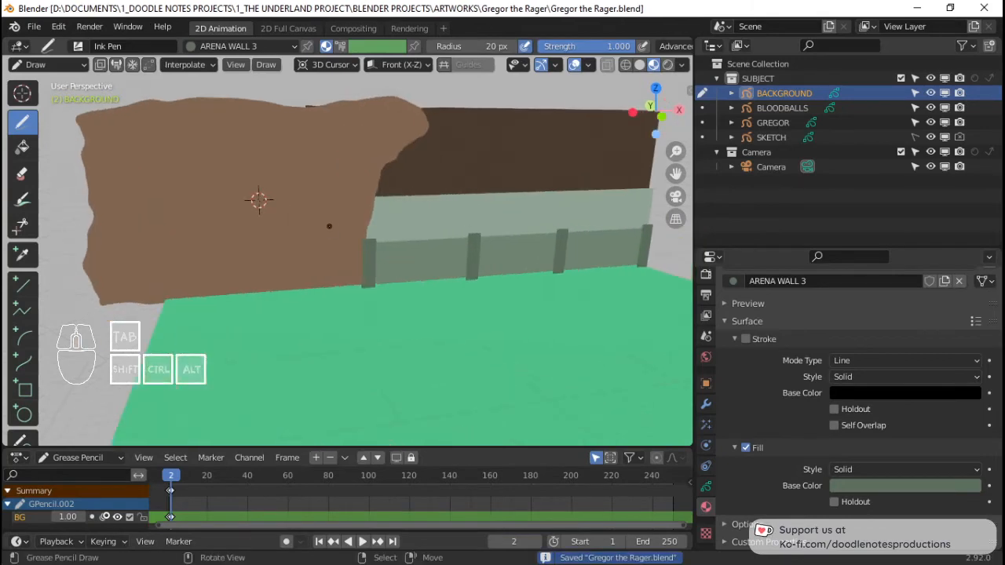
left_click(676, 197)
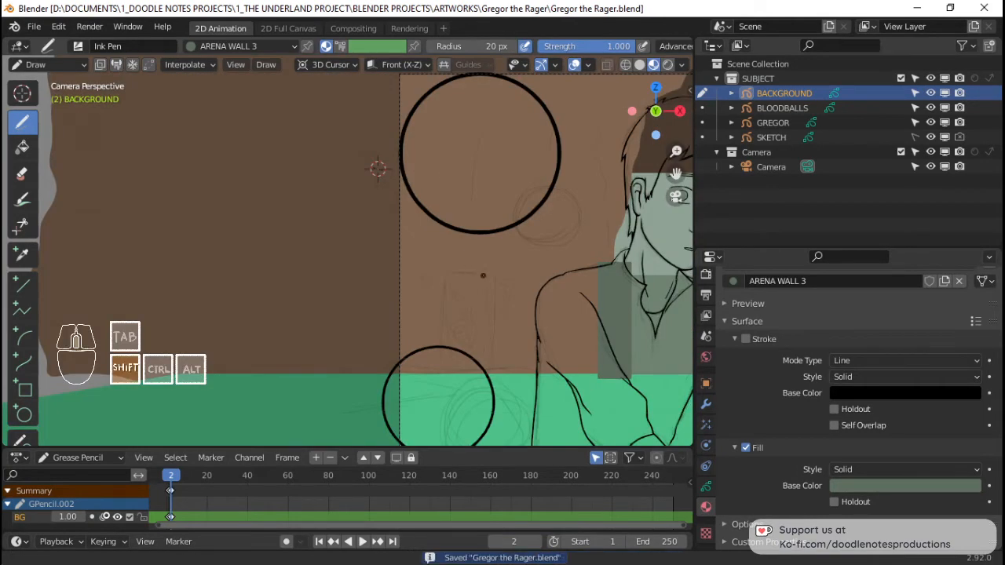
middle_click_drag(471, 274, 394, 256, "shift")
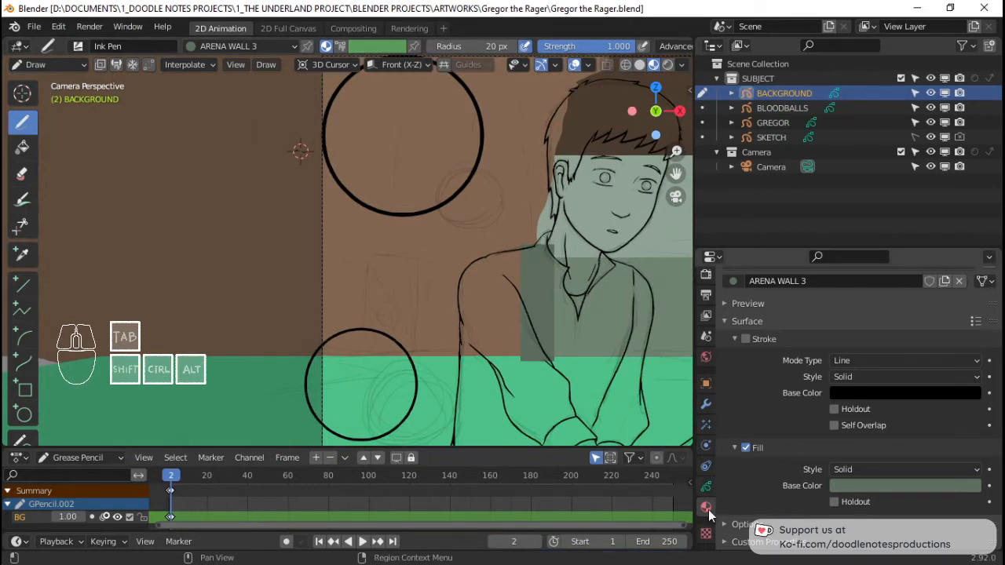
scroll(848, 377, "up", 5)
left_click(989, 306)
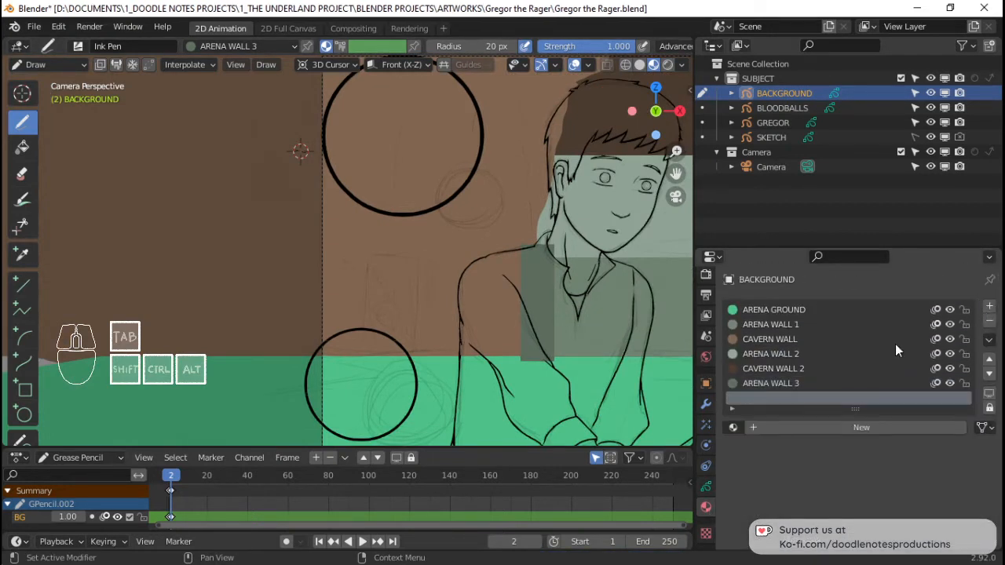
left_click(732, 427)
left_click(815, 359)
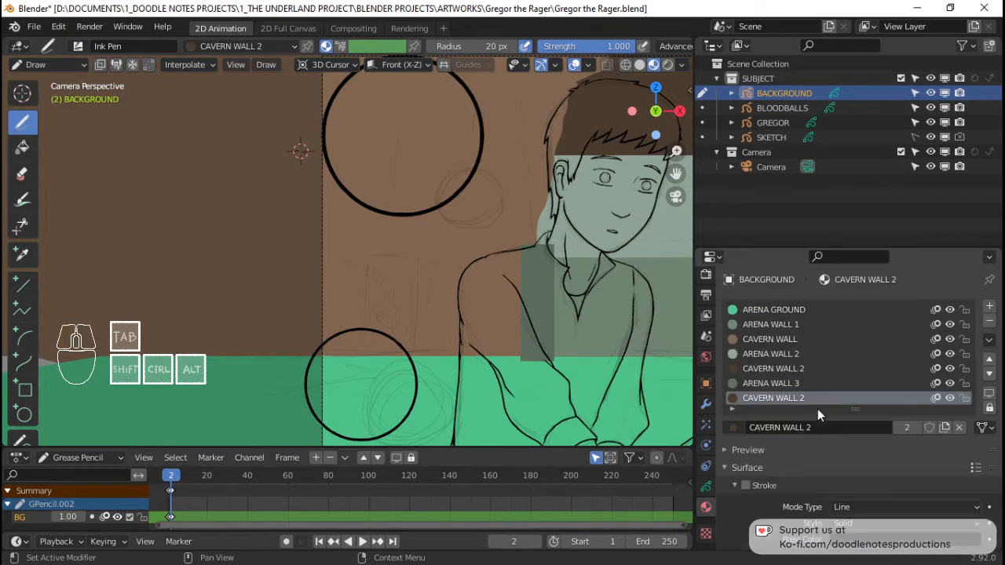
middle_click_drag(816, 461, 837, 424)
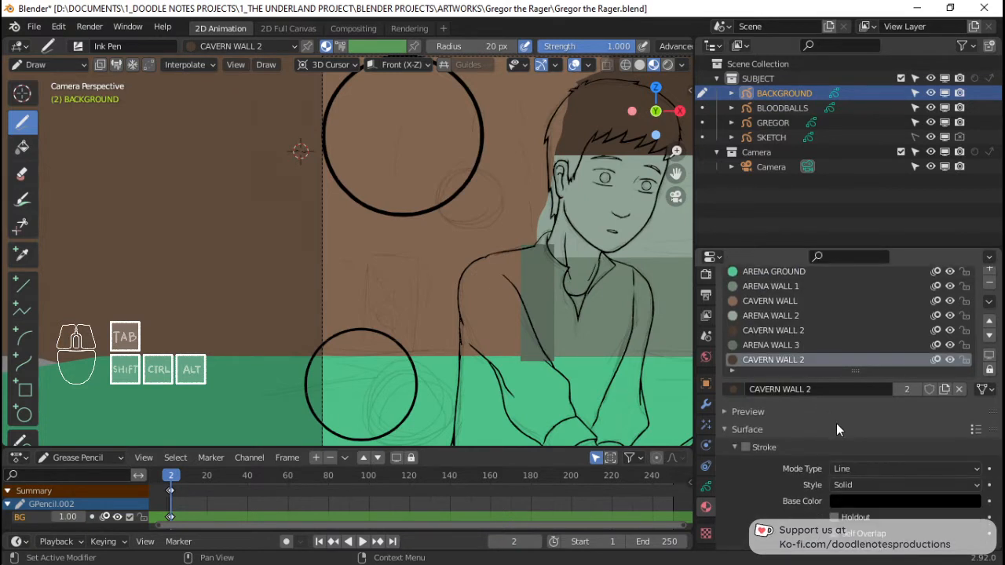
left_click(990, 286)
Step: Draw a tall filled box at the base of the cavern wall over the sketched doorway, using the existing CAVERN WALL 2 material
left_click(780, 331)
mouse_move(471, 235)
middle_mouse_down("ctrl")
mouse_move(471, 204)
mouse_move(471, 220)
middle_mouse_up("ctrl")
mouse_move(363, 227)
middle_mouse_down("ctrl")
mouse_move(348, 204)
mouse_move(324, 208)
middle_mouse_up("ctrl")
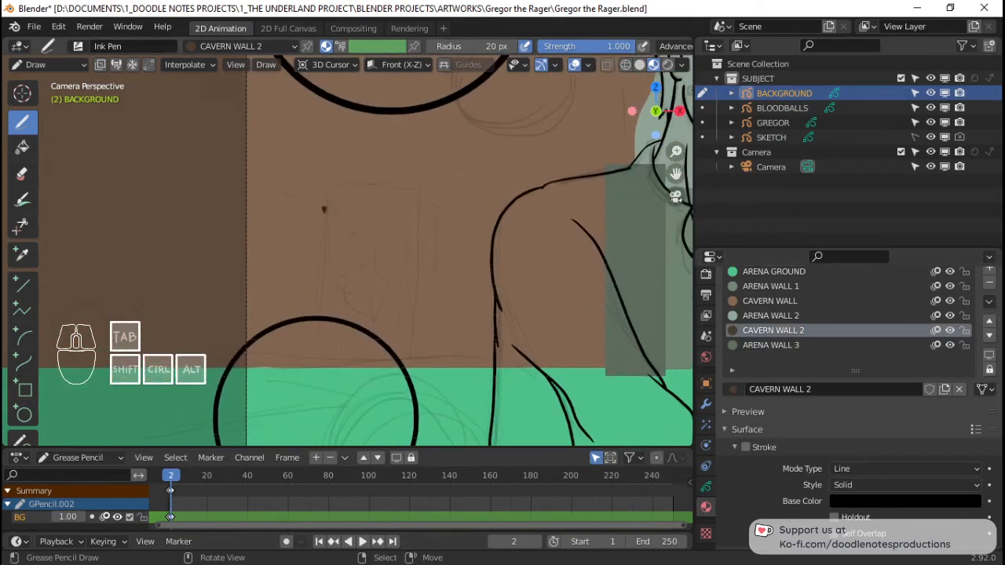
left_click(24, 390)
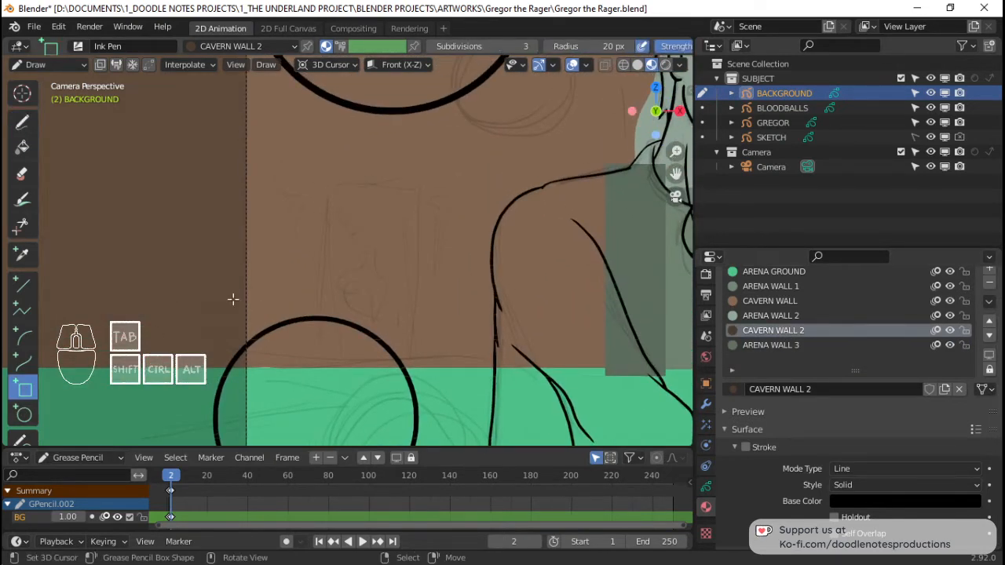
left_click_drag(318, 184, 419, 368)
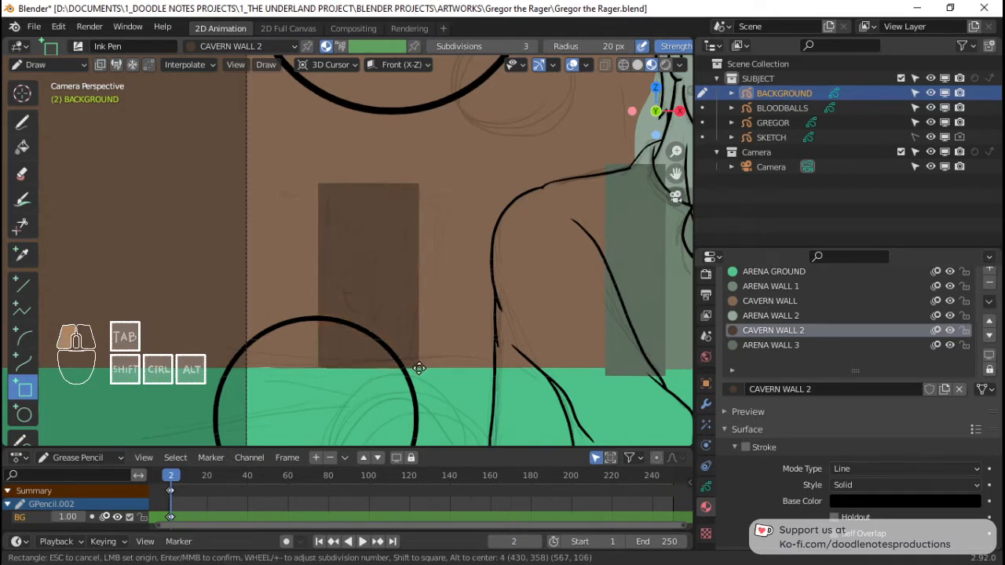
key("Return")
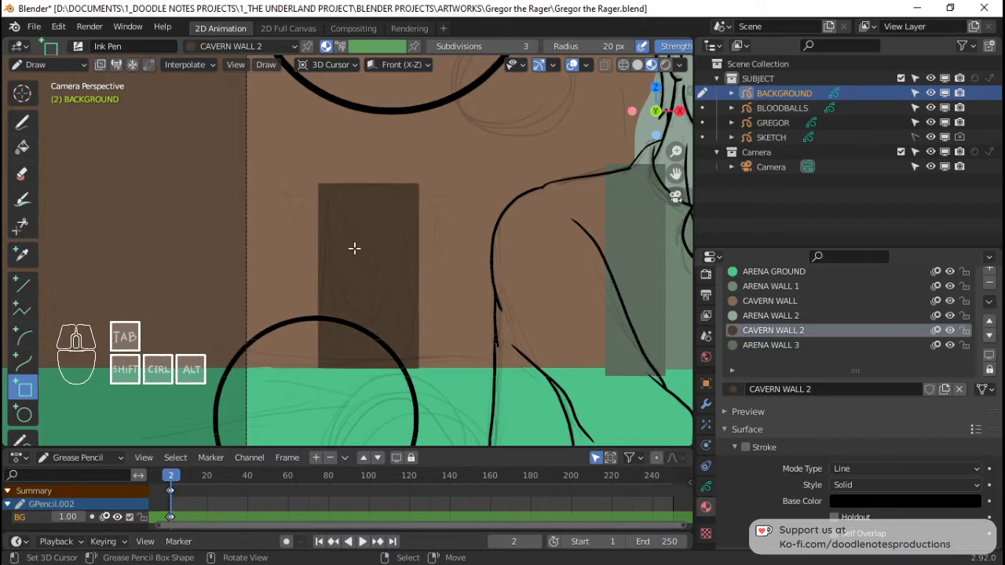
Step: Activate the freehand Draw tool for work on the cavern wall above the doorway
middle_click_drag(393, 273, 407, 320, "shift")
middle_click_drag(407, 320, 399, 247, "ctrl")
middle_click_drag(410, 212, 397, 280, "shift")
middle_click_drag(398, 280, 398, 346, "shift")
middle_click_drag(398, 345, 403, 263, "ctrl")
middle_click_drag(447, 261, 415, 261, "shift")
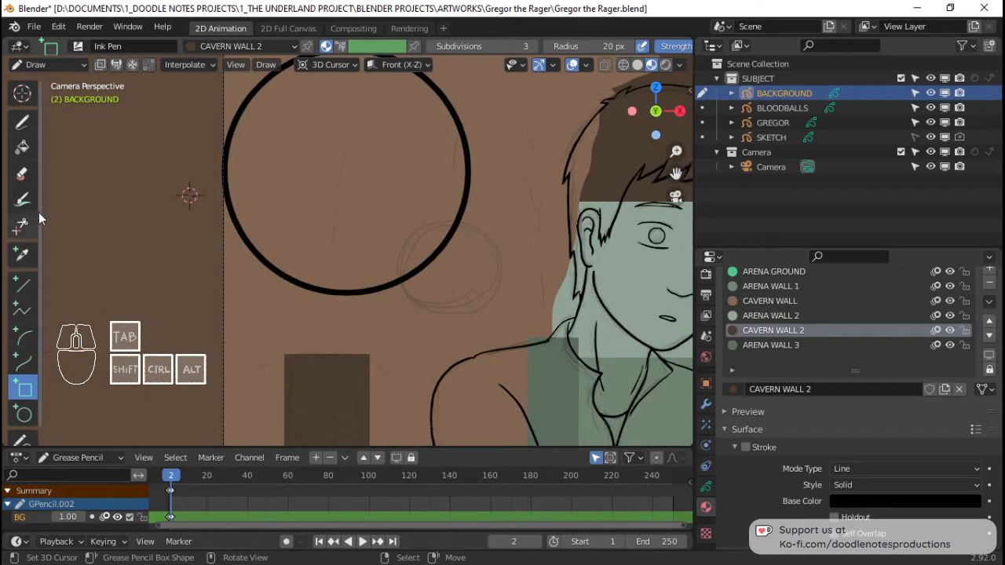
left_click(22, 122)
Step: Examine the cavern wall and its sketch lines between the doorway and the character's head
middle_click_drag(497, 281, 460, 271, "ctrl")
mouse_move(464, 275)
middle_mouse_down("ctrl")
mouse_move(466, 262)
mouse_move(485, 272)
mouse_move(457, 273)
middle_mouse_up("ctrl")
middle_click_drag(447, 278, 450, 239, "shift")
middle_click_drag(455, 281, 460, 308, "ctrl")
middle_click_drag(463, 286, 444, 309, "shift")
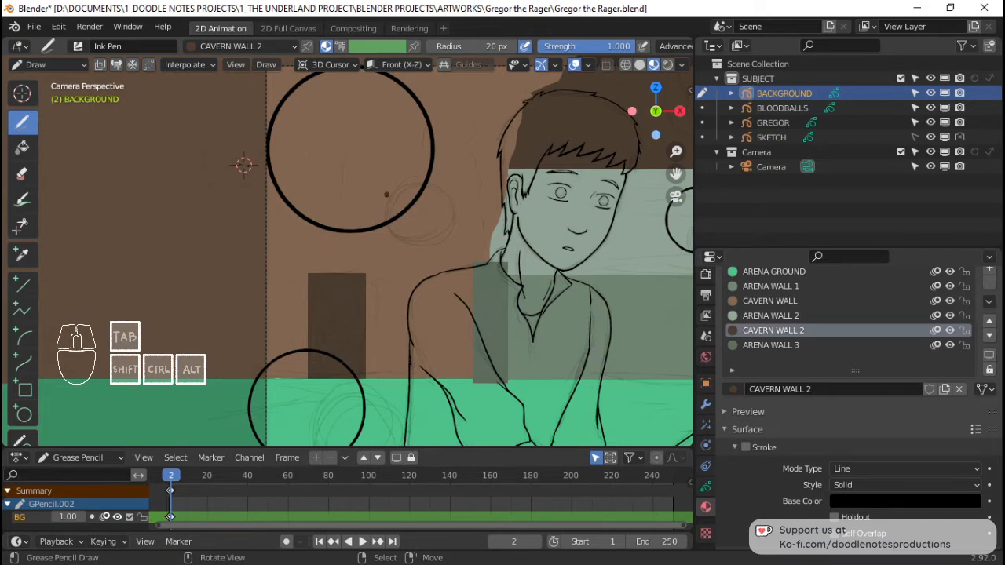
middle_click_drag(599, 192, 497, 173, "shift")
middle_click_drag(483, 196, 445, 188, "ctrl")
middle_click_drag(423, 210, 455, 243, "shift")
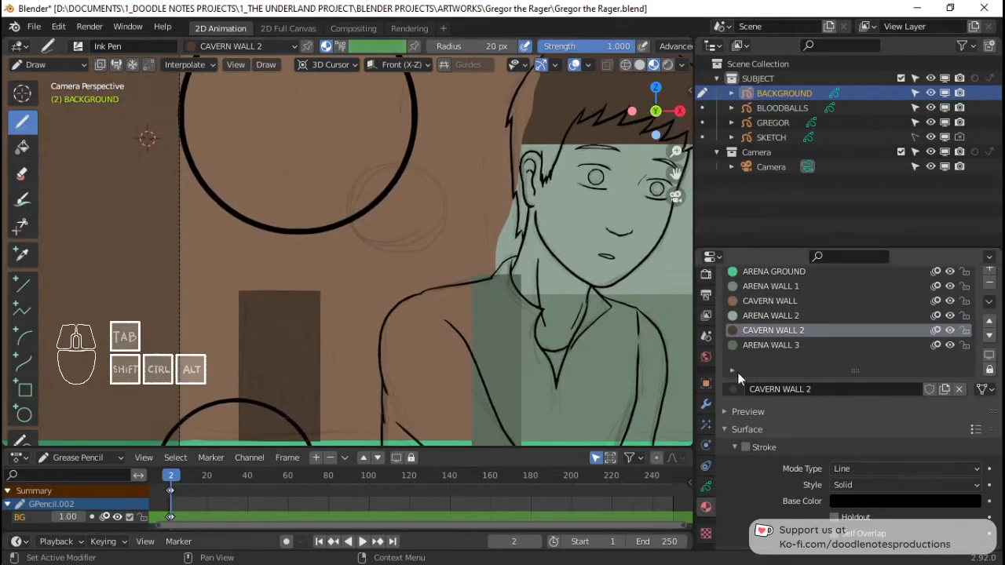
Step: Add a new layer above BG in the BACKGROUND object and name it Details
left_click(706, 488)
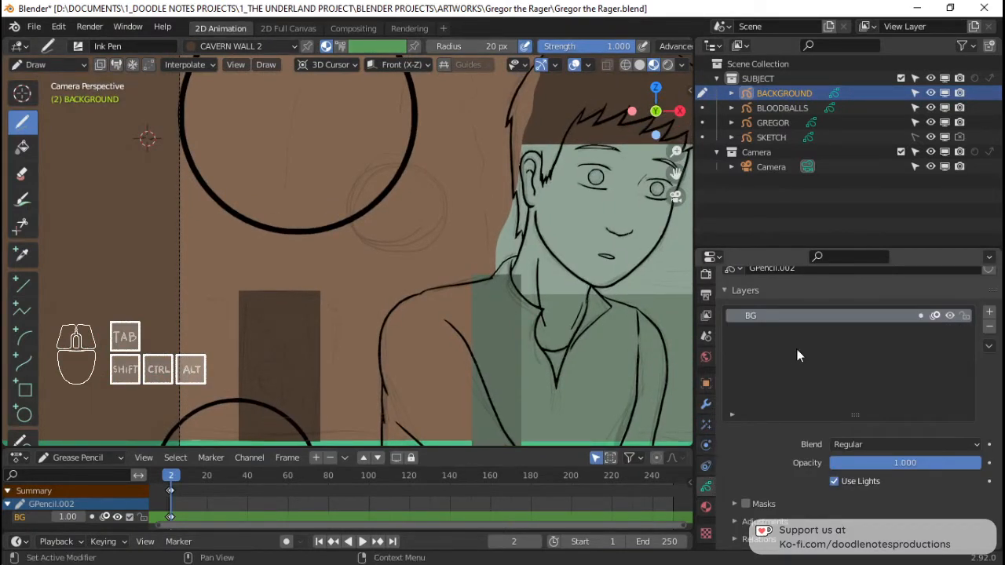
left_click(989, 312)
double_click(823, 318)
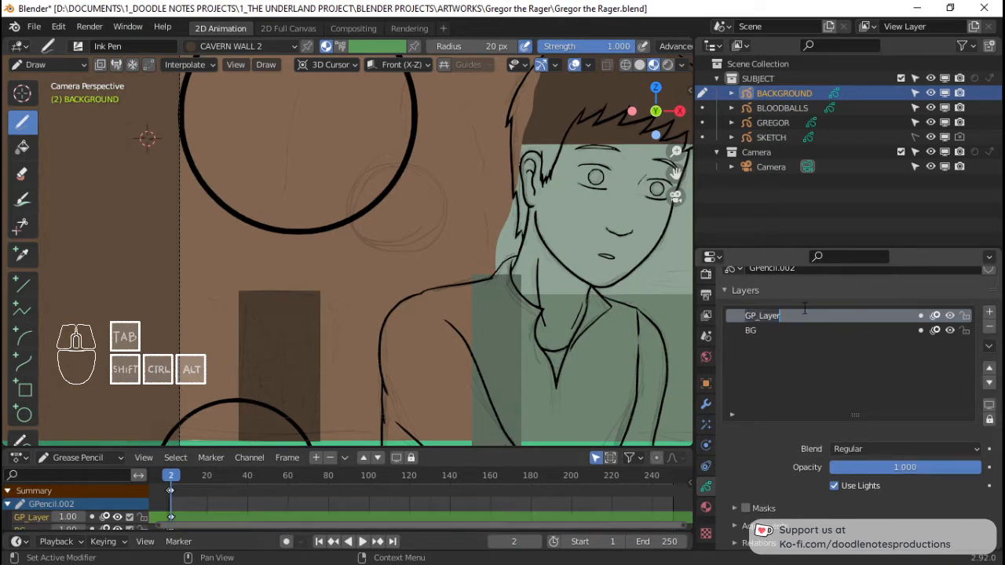
type("Details")
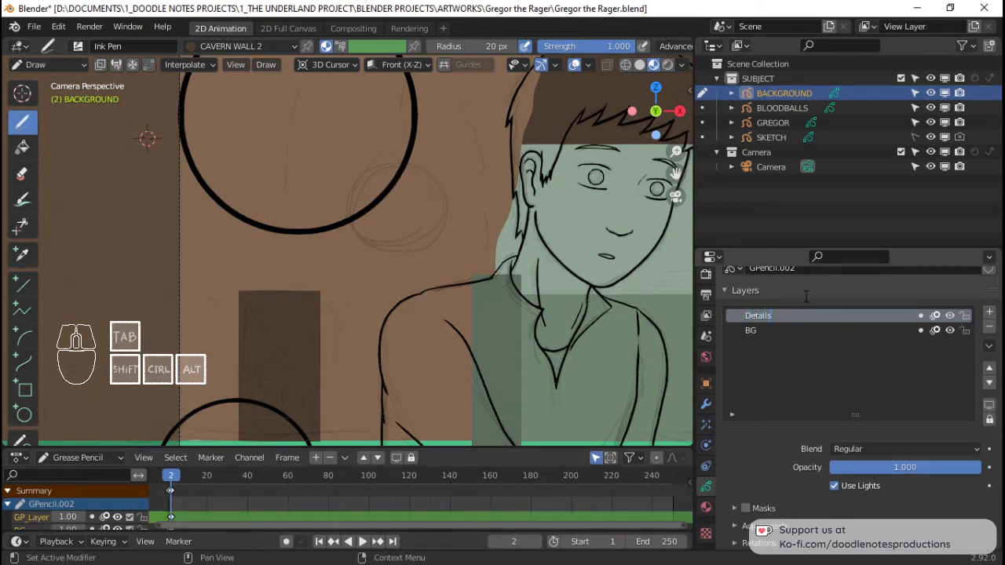
Step: Copy the hex code of the CAVERN WALL 2 material's fill color
left_click(706, 507)
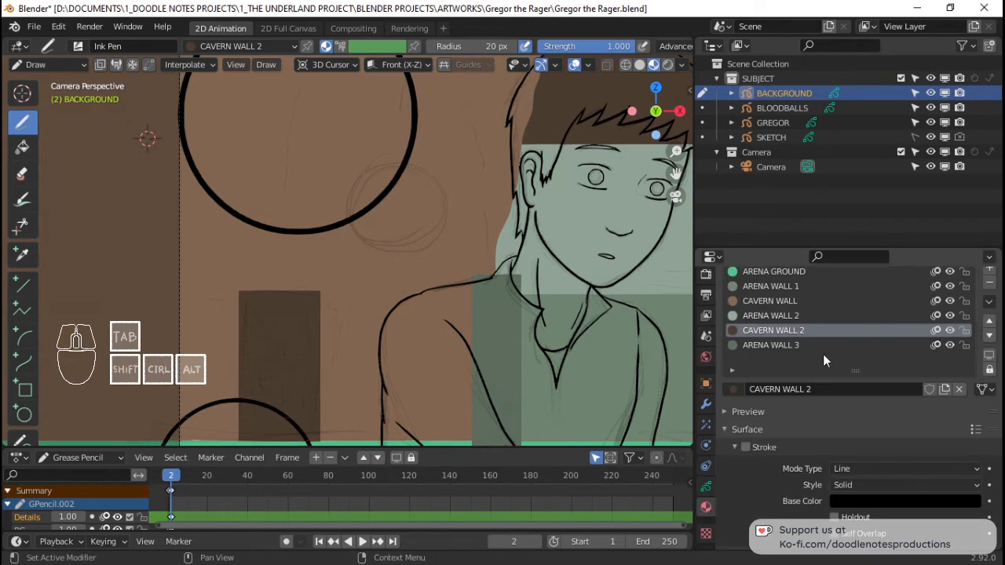
scroll(903, 377, "down", 4)
left_click(891, 486)
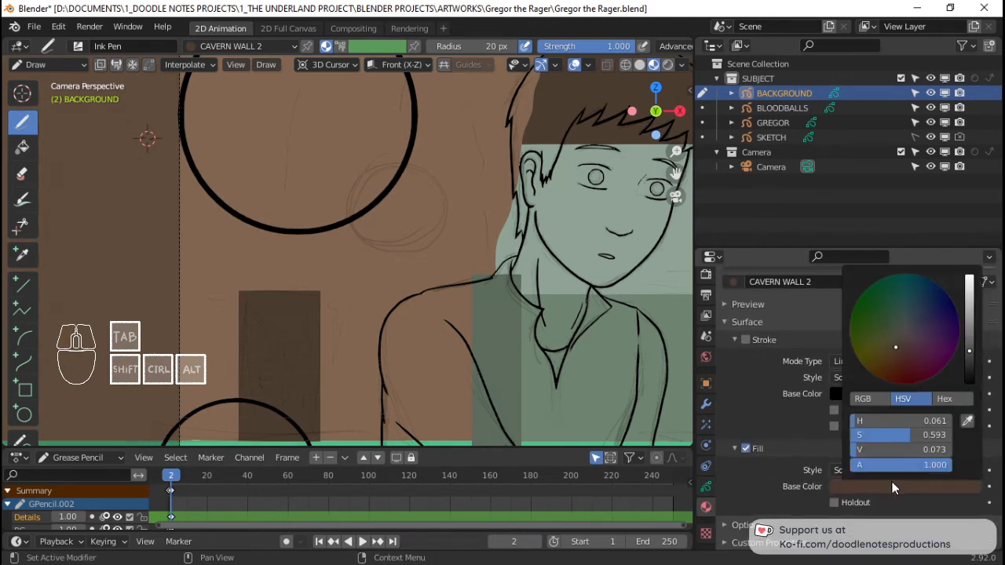
left_click(956, 400)
left_click(903, 422)
key("ctrl+c")
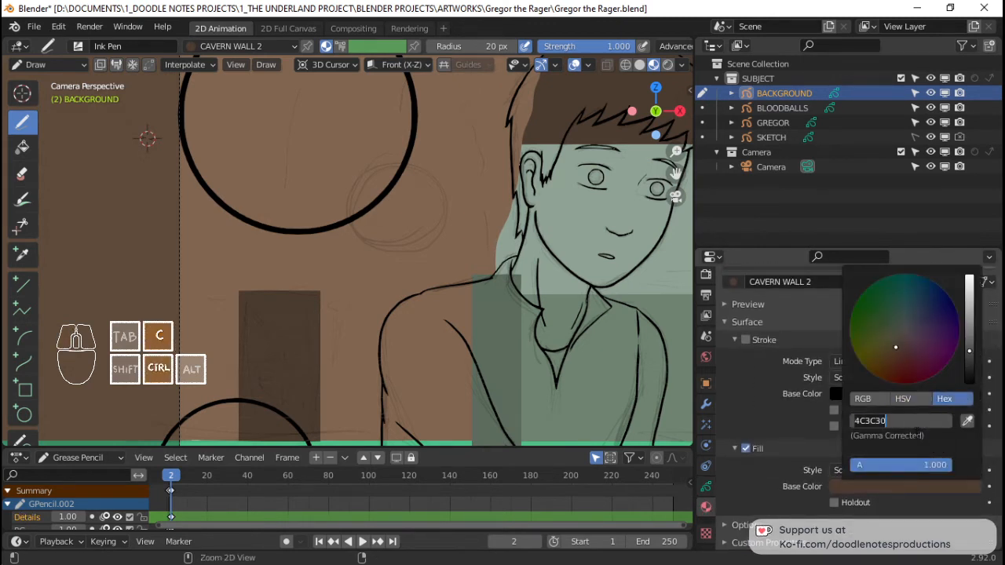
key("Escape")
key("Escape")
scroll(862, 383, "up", 4)
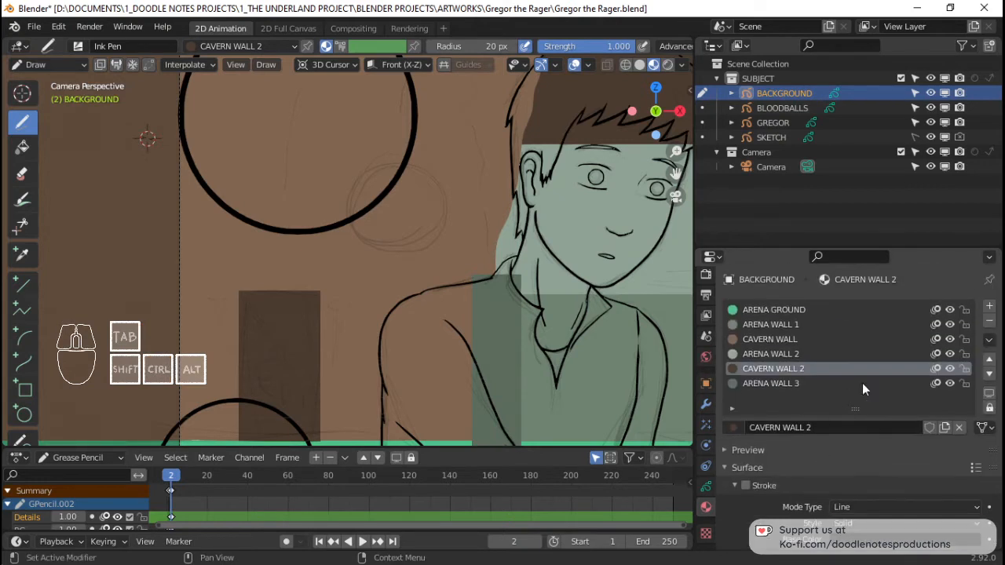
Step: Add a new material to the BACKGROUND object and name it CAVERN LINE
left_click(989, 306)
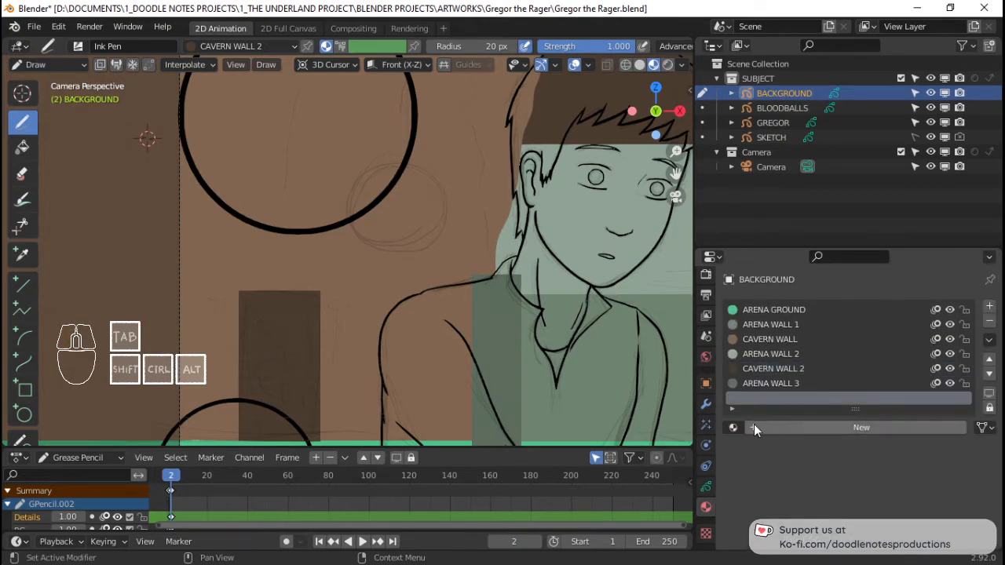
left_click(785, 432)
type("C")
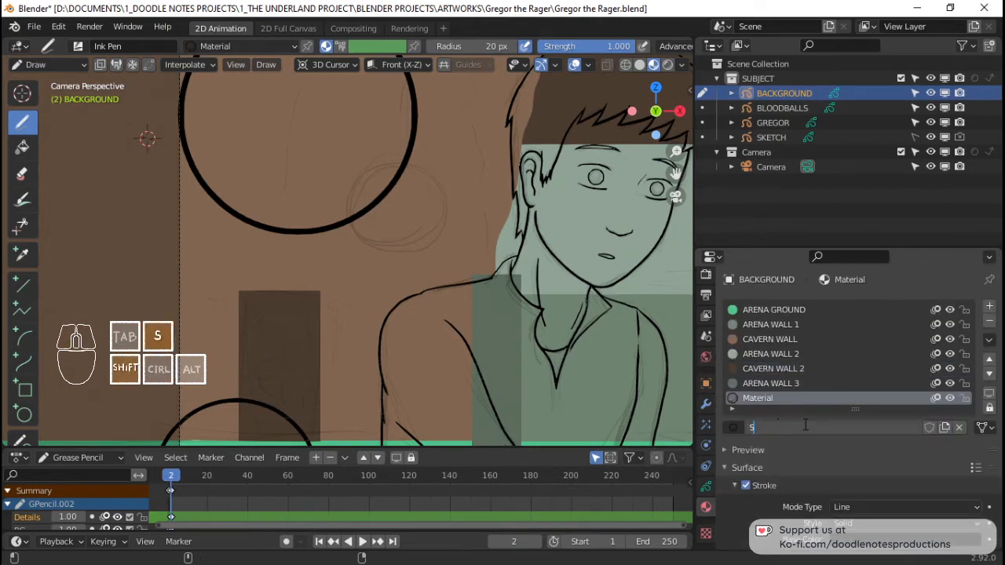
type("A")
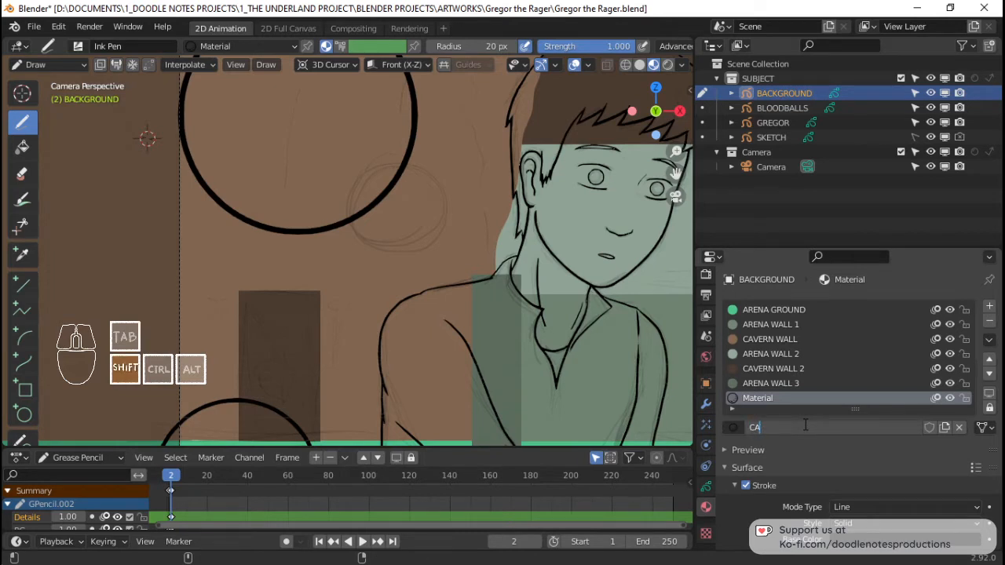
type("VERN LIN")
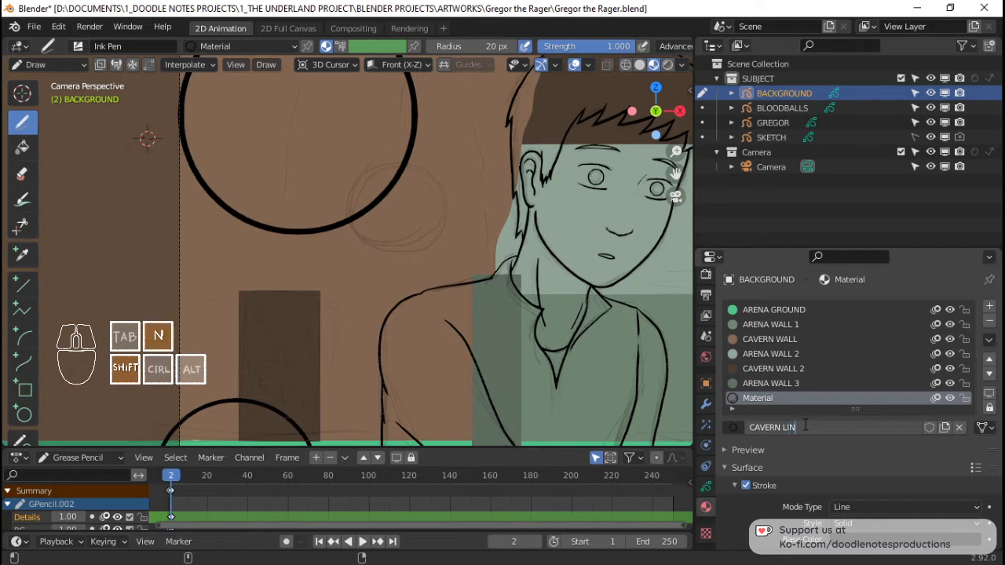
type("E")
key("Return")
Step: Set the CAVERN LINE stroke base color to the copied hex value 4C3C30
scroll(799, 404, "down", 4)
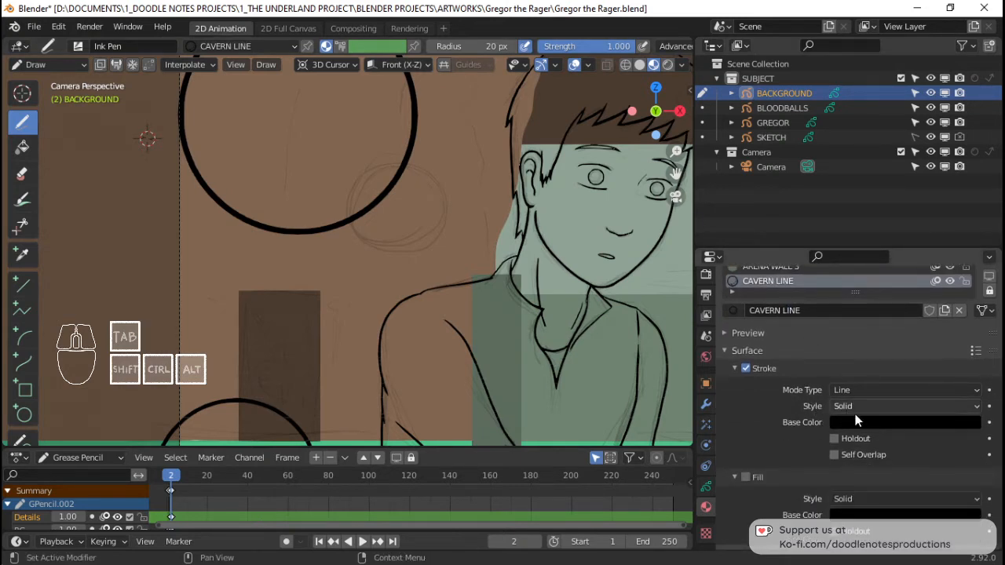
left_click(860, 422)
left_click(867, 423)
left_click(903, 356)
key("ctrl+v")
key("Return")
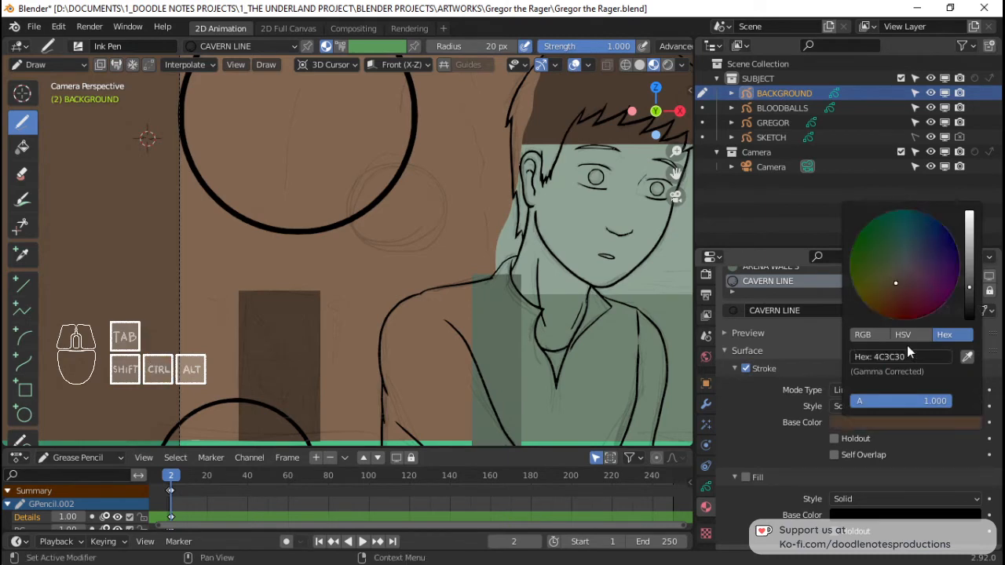
key("ctrl+s")
Step: Set the Ink Pen radius to 100 px and try a CAVERN LINE stroke down the doorway's left edge
mouse_move(395, 331)
middle_mouse_down("shift")
mouse_move(430, 322)
mouse_move(466, 267)
mouse_move(404, 255)
middle_mouse_up("shift")
mouse_move(416, 212)
middle_mouse_down("ctrl")
mouse_move(442, 246)
mouse_move(496, 256)
mouse_move(440, 236)
middle_mouse_up("ctrl")
middle_click_drag(420, 258, 506, 200, "shift")
mouse_move(428, 239)
middle_mouse_down("ctrl")
mouse_move(388, 195)
mouse_move(393, 226)
mouse_move(363, 202)
middle_mouse_up("ctrl")
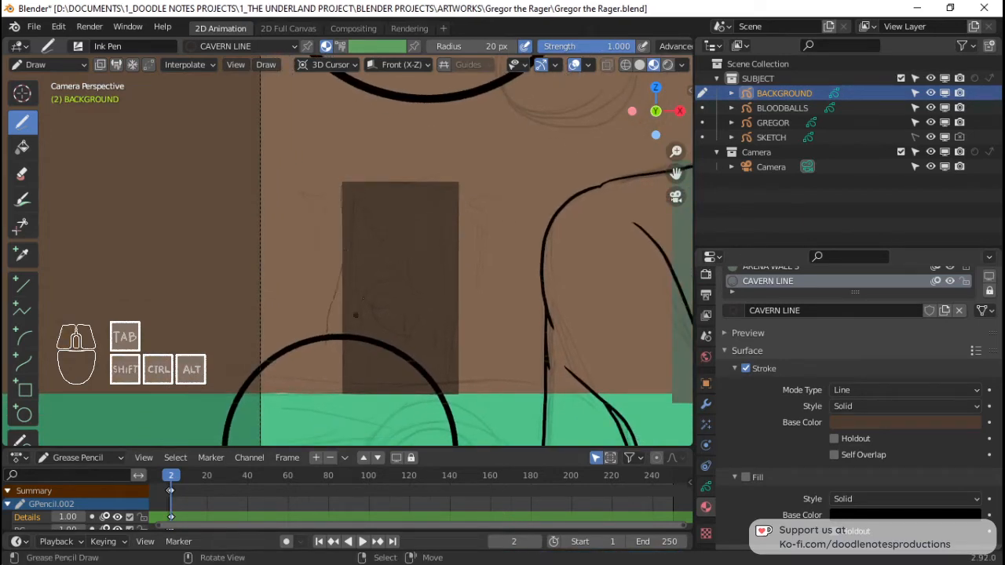
middle_click_drag(468, 183, 413, 261)
key("KP_0")
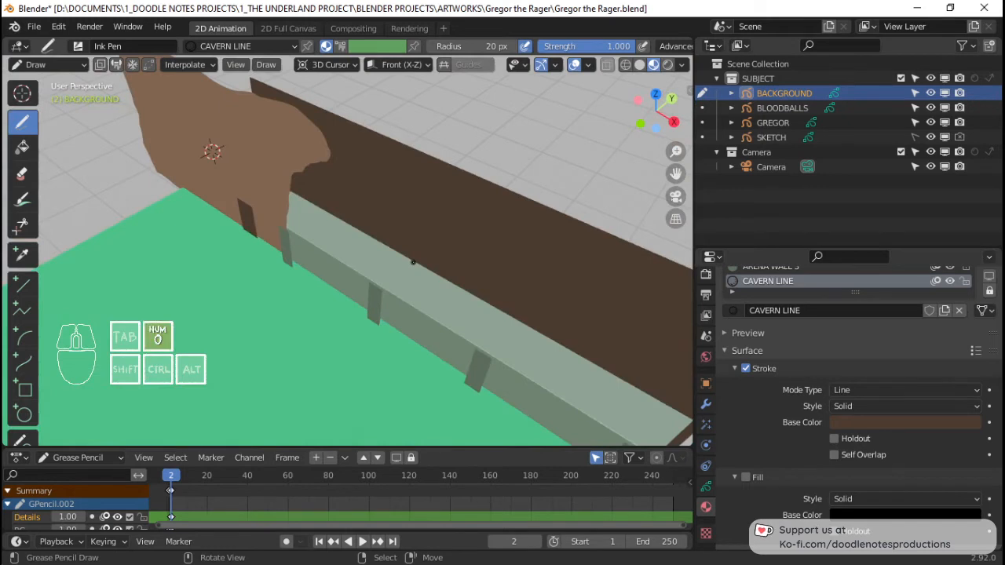
left_click(495, 49)
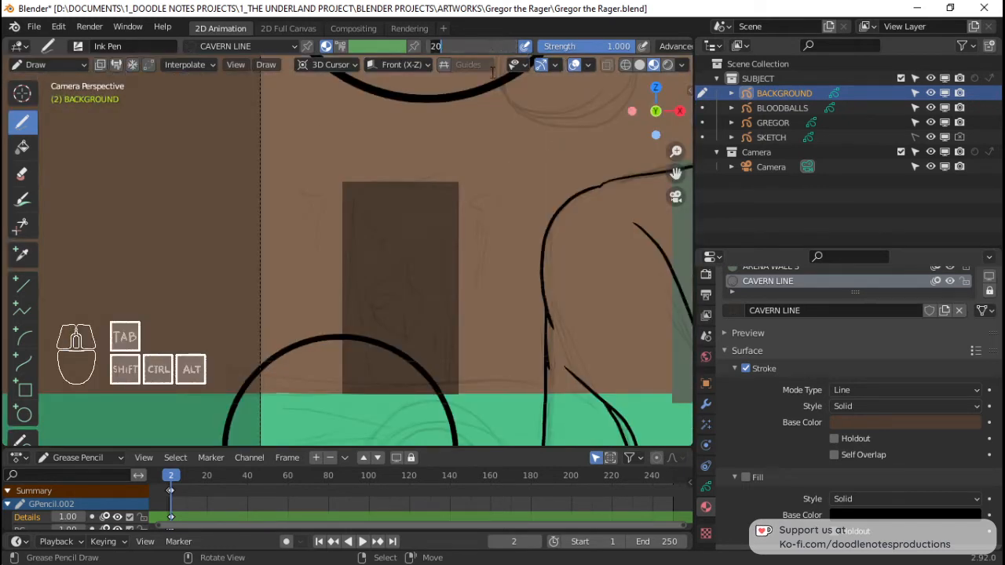
type("100")
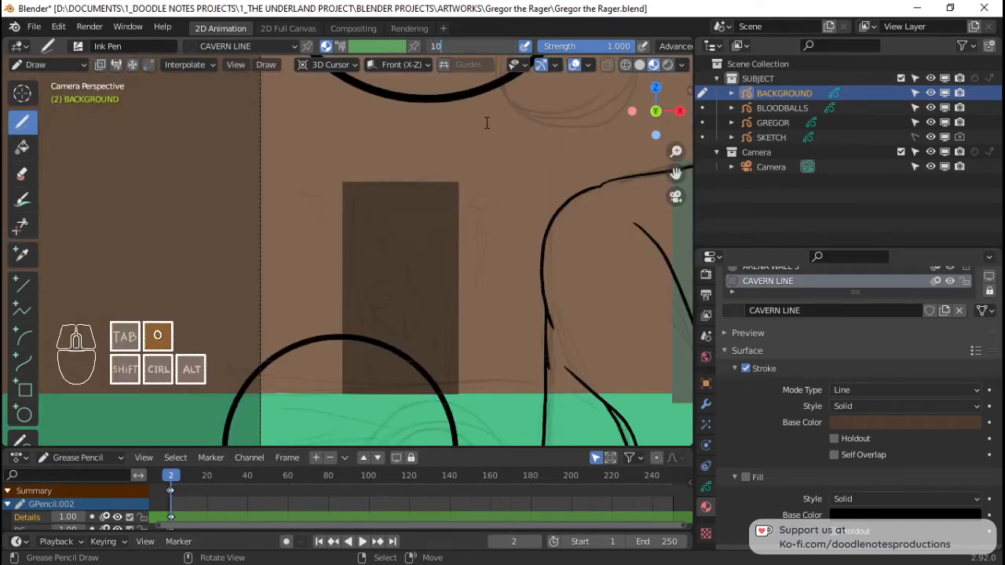
key("Return")
left_click_drag(346, 185, 342, 190)
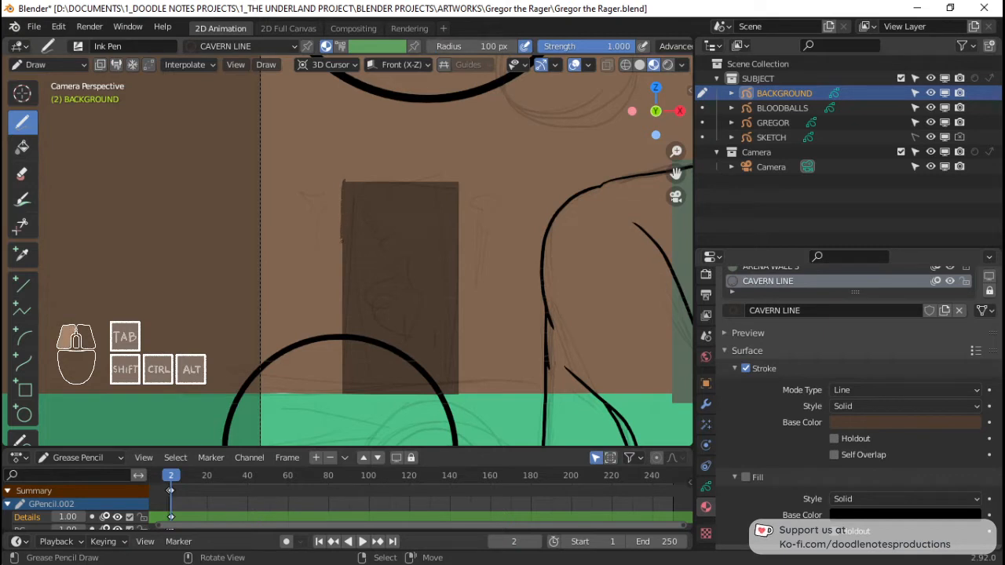
left_click_drag(343, 388, 343, 390)
Step: Darken the CAVERN LINE stroke color and trace the left, upper and right edges of the doorway
left_click(911, 422)
left_click_drag(972, 306, 970, 303)
left_click_drag(344, 183, 342, 200)
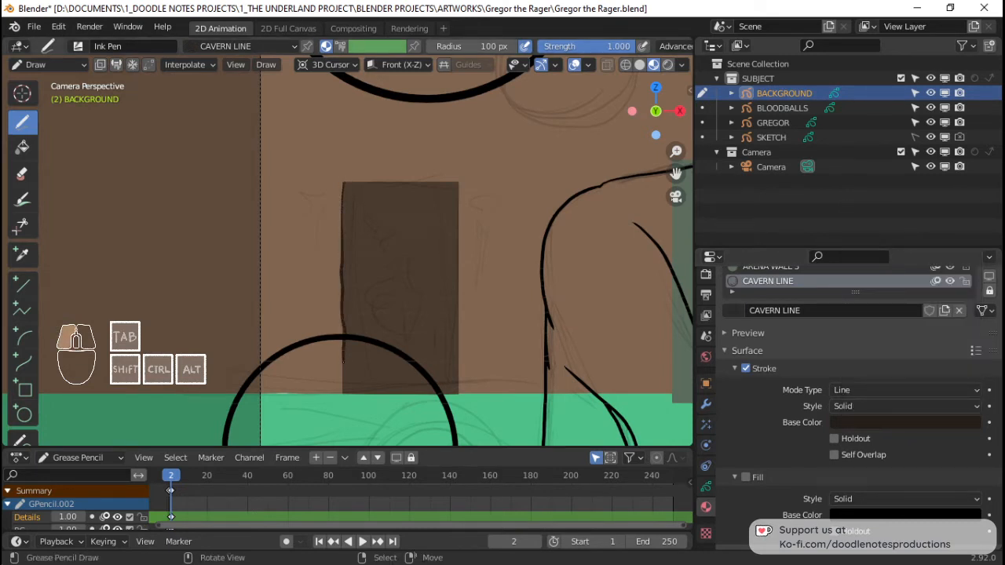
left_click_drag(346, 185, 343, 185)
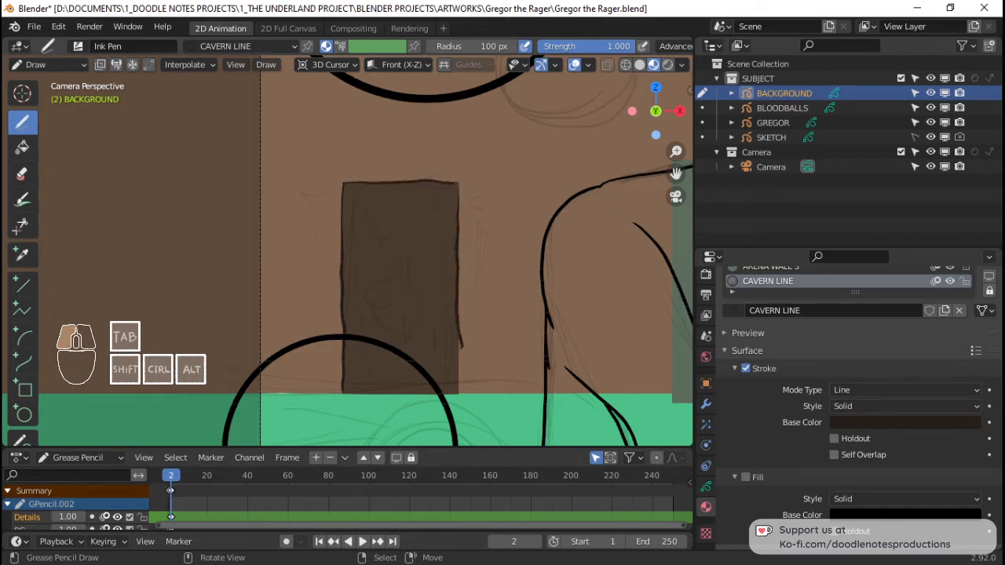
left_click_drag(460, 382, 462, 385)
Step: Draw wavy vertical crack lines across the brown cavern wall, around the doorway and beyond the left side of the camera frame
scroll(469, 288, "up", 4, "shift")
scroll(461, 220, "right", 5, "ctrl")
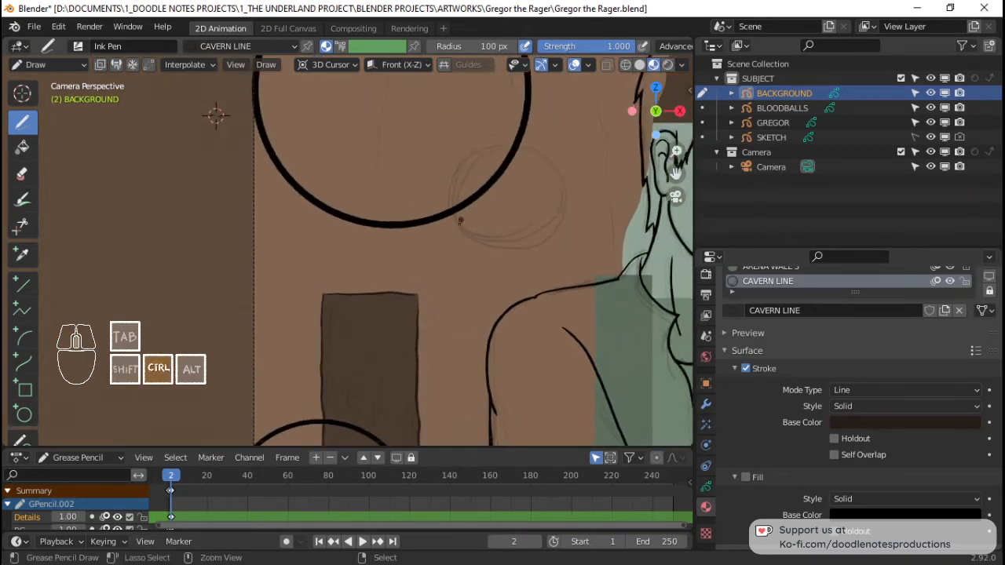
scroll(437, 241, "down", 3)
scroll(437, 241, "up", 2)
left_click_drag(382, 123, 369, 160)
left_click_drag(311, 203, 303, 228)
left_click_drag(300, 296, 299, 366)
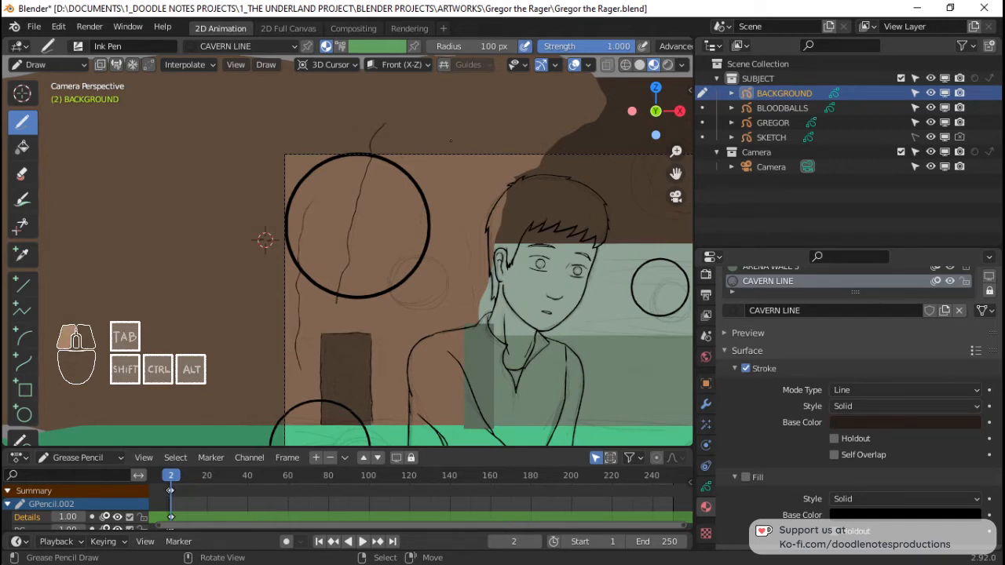
left_click_drag(412, 214, 393, 268)
left_click_drag(321, 231, 325, 255)
left_click_drag(326, 314, 327, 325)
left_click_drag(380, 233, 378, 238)
left_click_drag(458, 157, 419, 230)
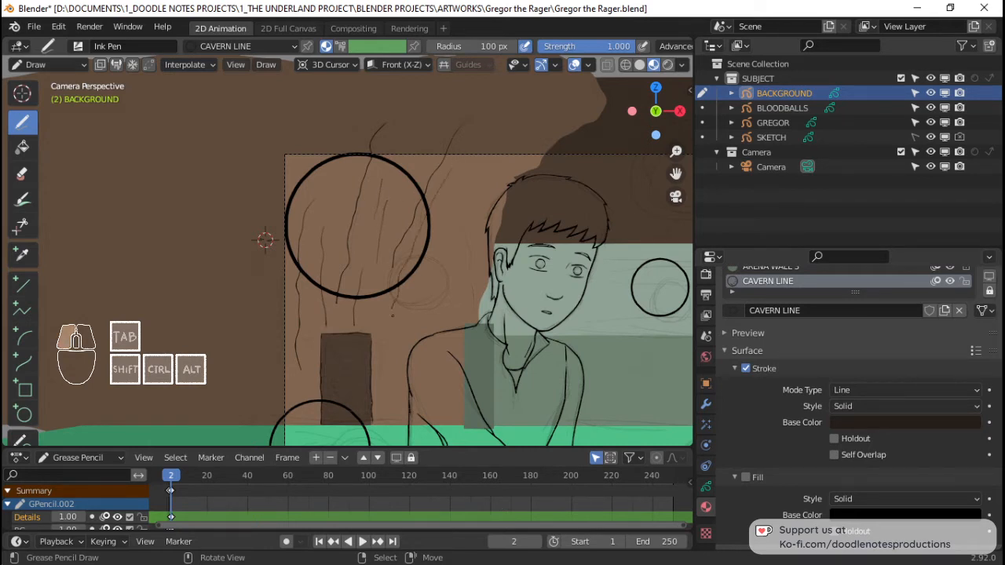
left_click_drag(421, 386, 421, 388)
left_click_drag(424, 274, 424, 271)
mouse_move(448, 299)
left_mouse_down()
mouse_move(450, 245)
mouse_move(475, 163)
left_mouse_up()
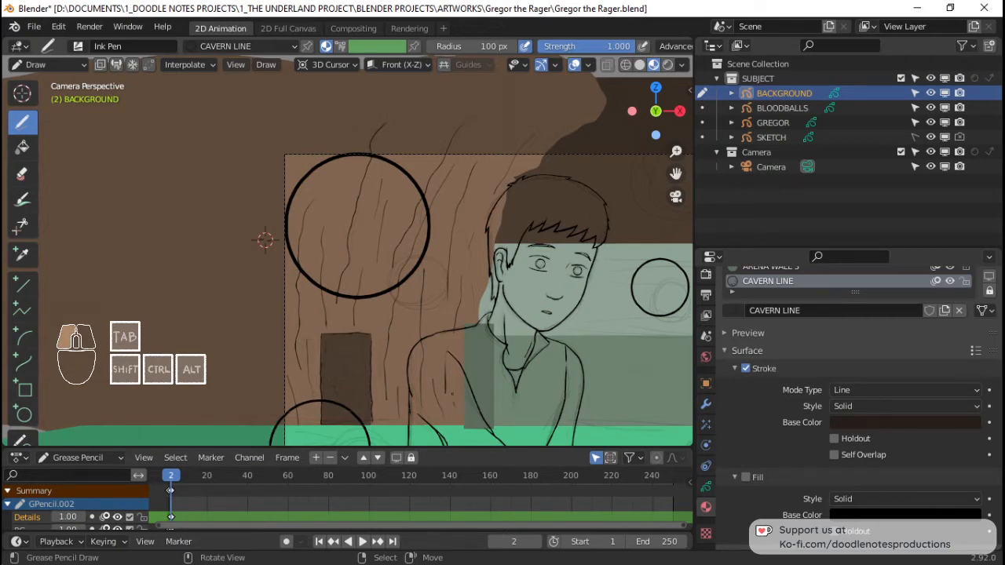
middle_click_drag(351, 118, 364, 122, "shift")
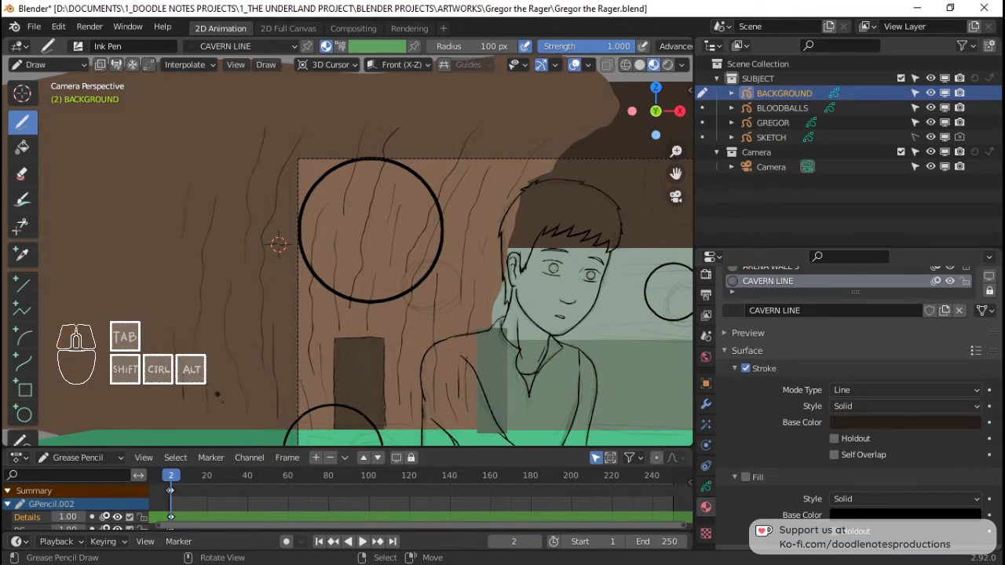
middle_click_drag(243, 363, 245, 416, "ctrl")
middle_click_drag(337, 369, 273, 311, "shift")
middle_click_drag(274, 310, 277, 286, "ctrl")
middle_click_drag(534, 299, 431, 286, "shift")
middle_click_drag(434, 274, 502, 242, "ctrl")
middle_click_drag(509, 242, 498, 269, "shift")
middle_click_drag(495, 216, 474, 271, "shift")
mouse_move(497, 239)
middle_mouse_down("shift")
mouse_move(443, 227)
mouse_move(338, 169)
middle_mouse_up("shift")
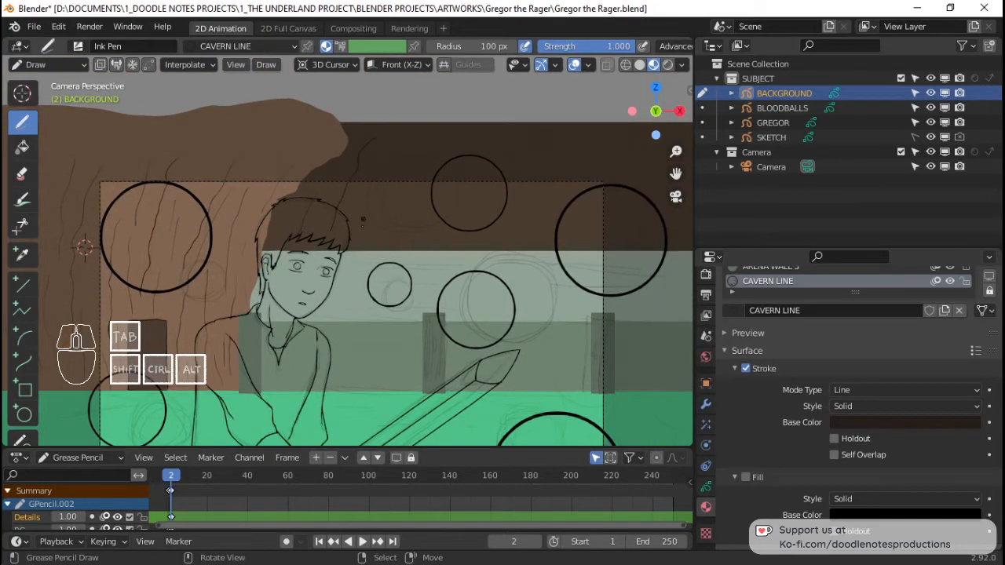
middle_click_drag(494, 201, 377, 258)
key("ctrl+z")
Step: Snap the 3D cursor to the dark far cavern wall's selected stroke and return to drawing in the camera view
mouse_move(400, 217)
middle_mouse_down()
mouse_move(350, 218)
mouse_move(392, 179)
mouse_move(358, 265)
mouse_move(447, 205)
mouse_move(411, 220)
middle_mouse_up()
key("Tab")
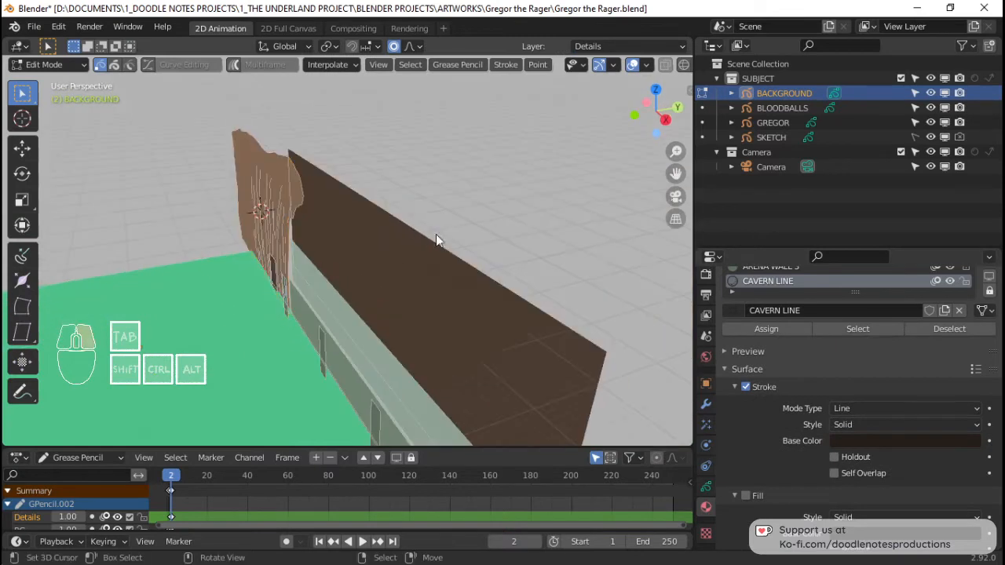
key("shift+s")
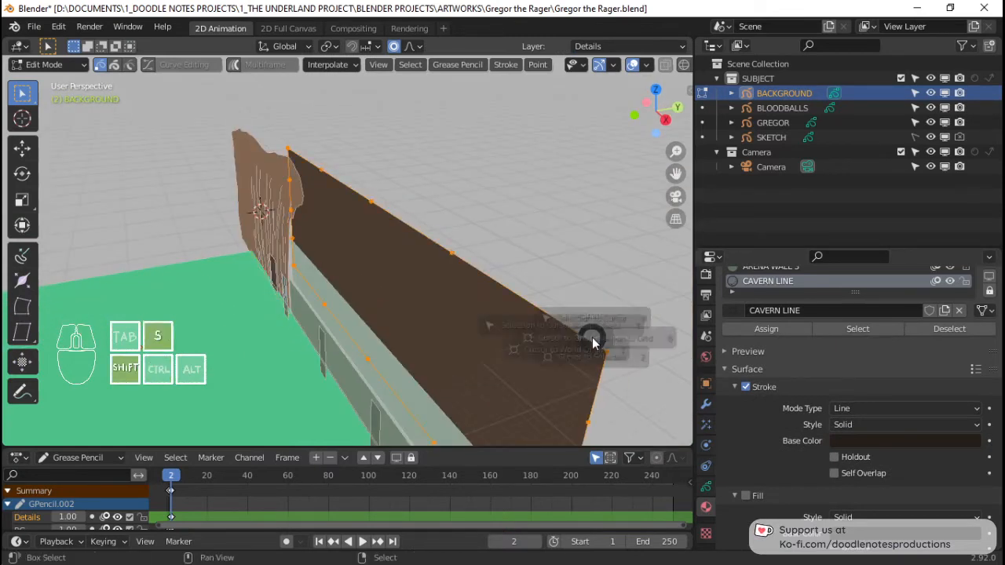
left_click(609, 419)
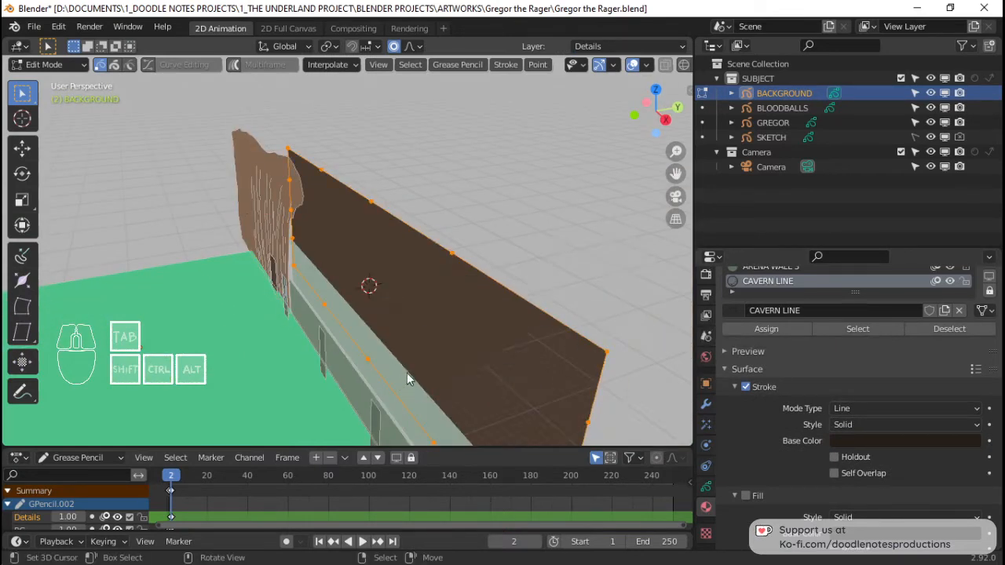
key("Tab")
key("KP_0")
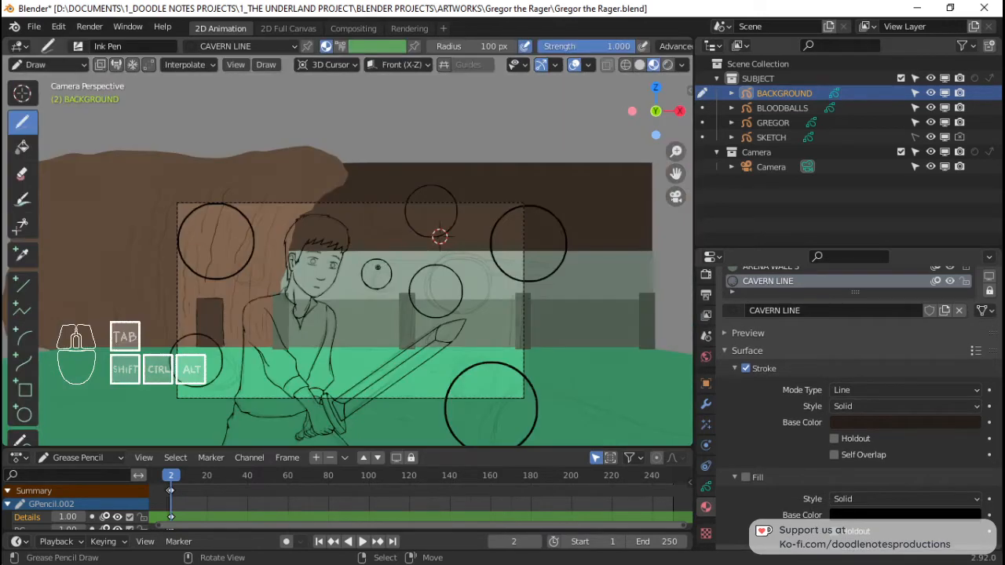
Step: Draw slanted wavy crack lines along the dark far cavern wall, continuing past the right side of the camera frame
middle_click_drag(439, 236, 505, 260, "ctrl")
left_click_drag(333, 179, 299, 223)
left_click_drag(302, 285, 304, 306)
left_click_drag(380, 203, 395, 277)
left_click_drag(415, 208, 398, 271)
left_click_drag(450, 211, 414, 313)
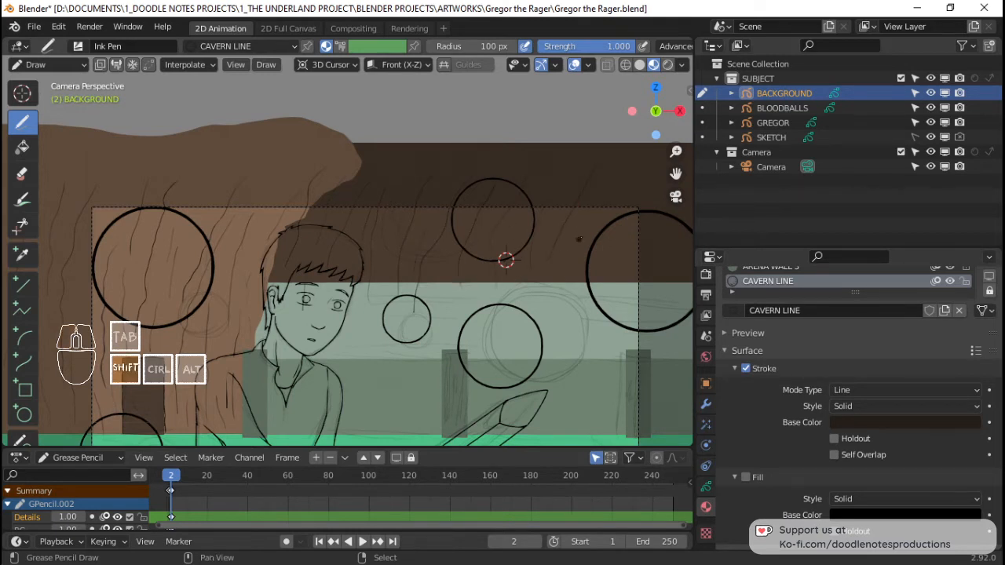
middle_click_drag(506, 259, 401, 246, "shift")
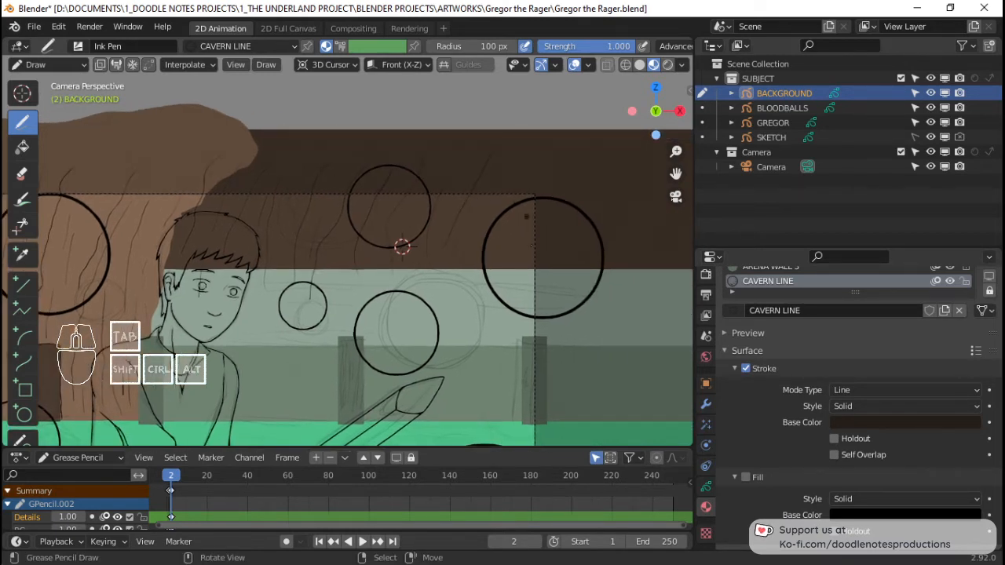
middle_click_drag(402, 246, 342, 226, "shift")
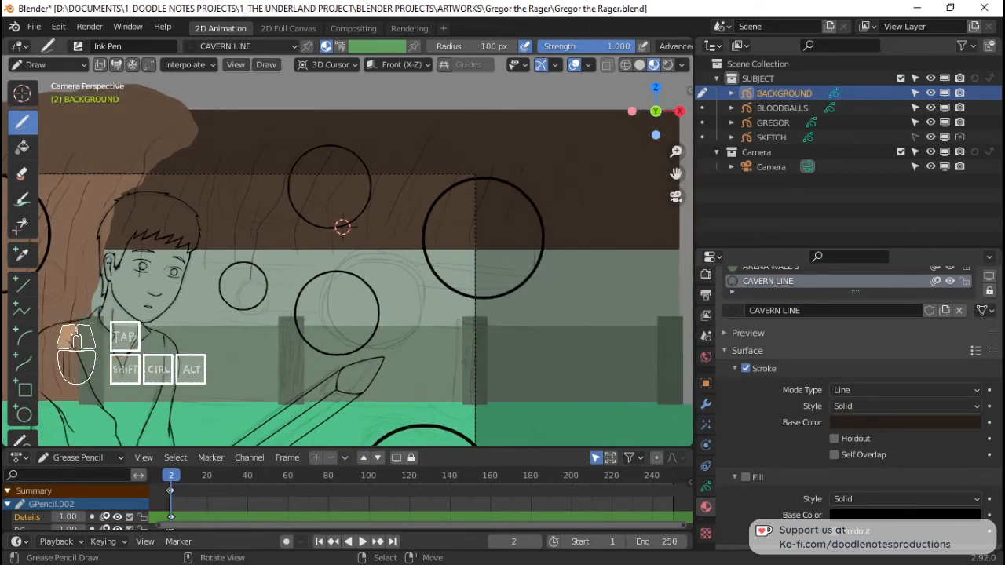
Step: Circle-select the crack lines on the dark far wall and send their strokes backward
key("Tab")
mouse_move(602, 271)
middle_mouse_down()
mouse_move(456, 258)
mouse_move(339, 177)
middle_mouse_up()
key("c")
mouse_move(357, 153)
left_mouse_down()
mouse_move(353, 169)
mouse_move(408, 157)
mouse_move(441, 174)
mouse_move(534, 152)
mouse_move(515, 169)
left_mouse_up()
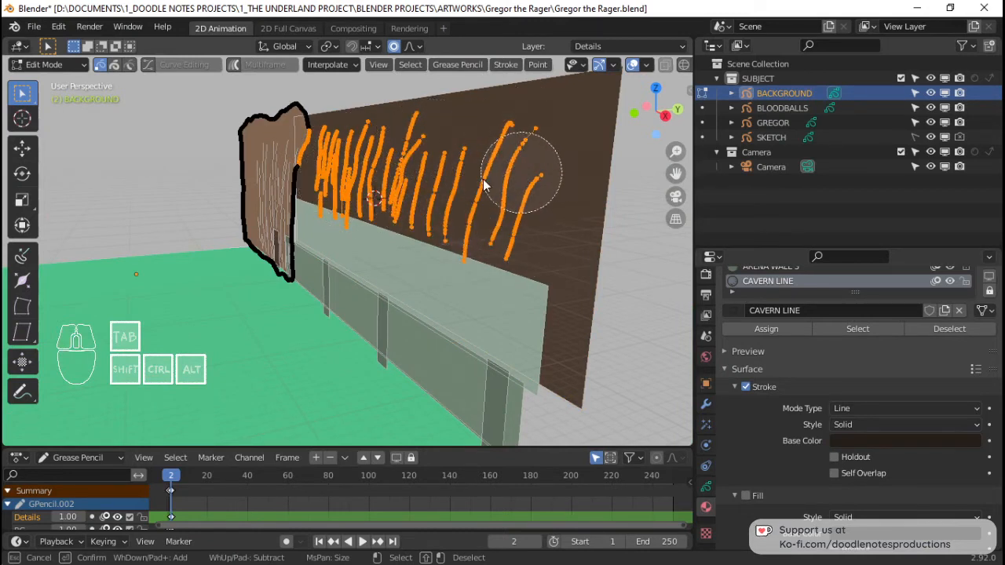
right_click(275, 130)
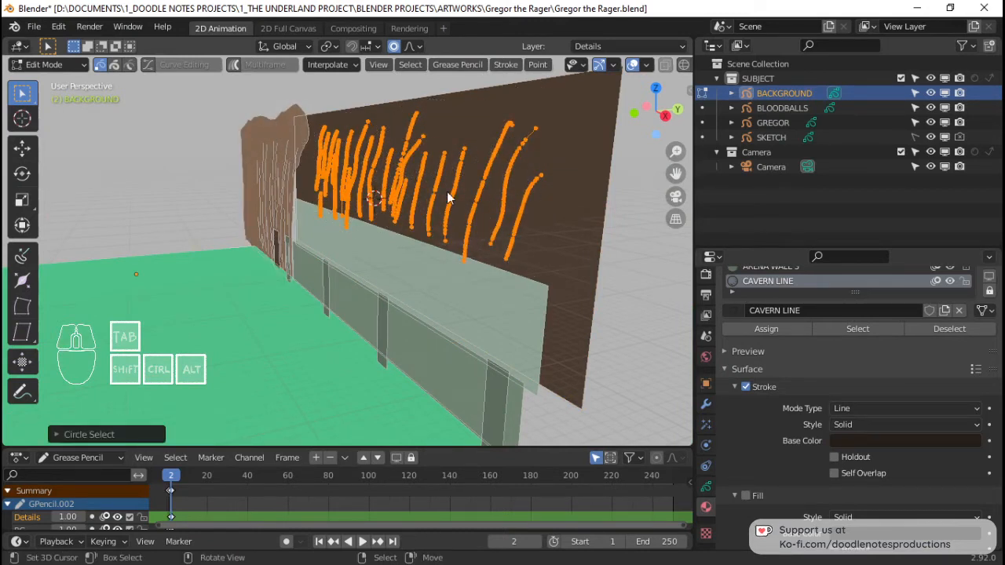
left_click(507, 64)
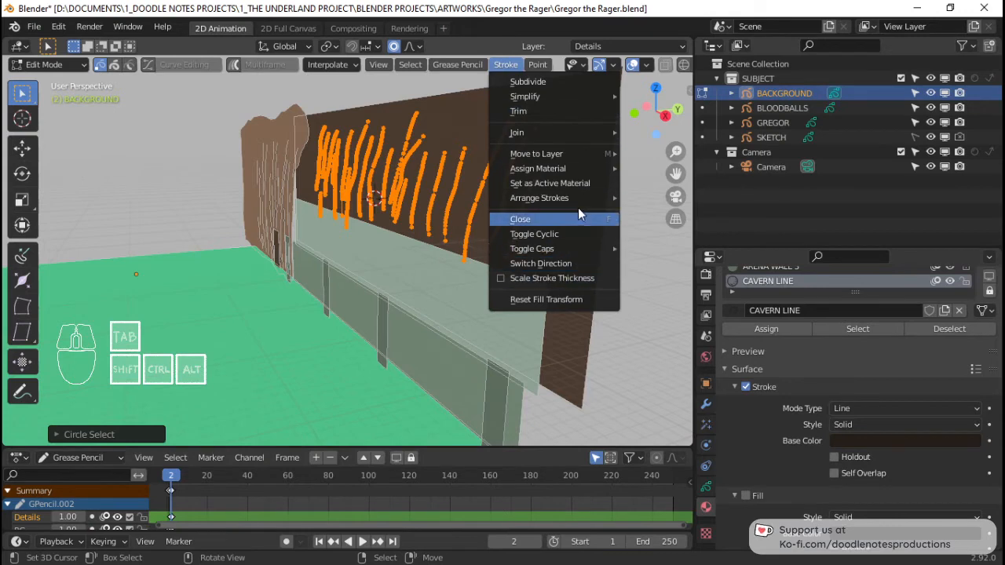
mouse_move(585, 198)
left_click(672, 230)
Step: Send the selected crack lines on the dark far wall backward three more times in the stroke order
mouse_move(486, 224)
middle_mouse_down()
mouse_move(424, 218)
mouse_move(390, 320)
mouse_move(348, 256)
mouse_move(443, 214)
mouse_move(415, 242)
mouse_move(459, 78)
middle_mouse_up()
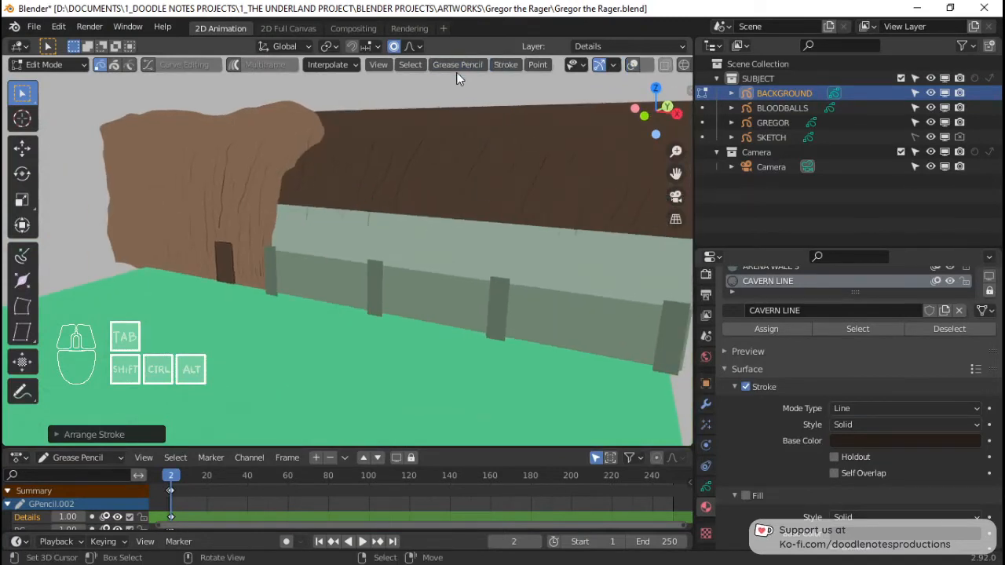
left_click(506, 65)
mouse_move(589, 201)
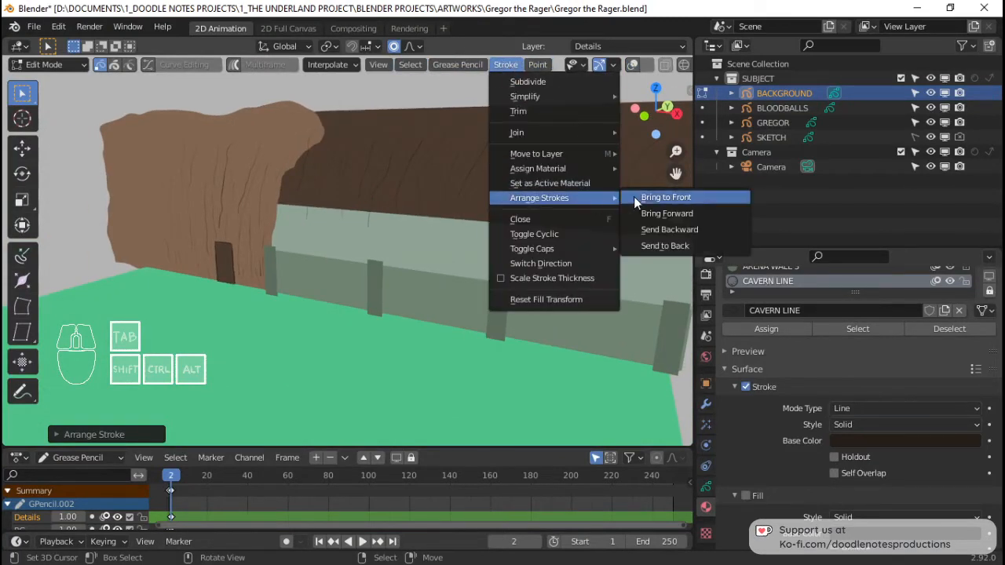
left_click(659, 229)
left_click(506, 65)
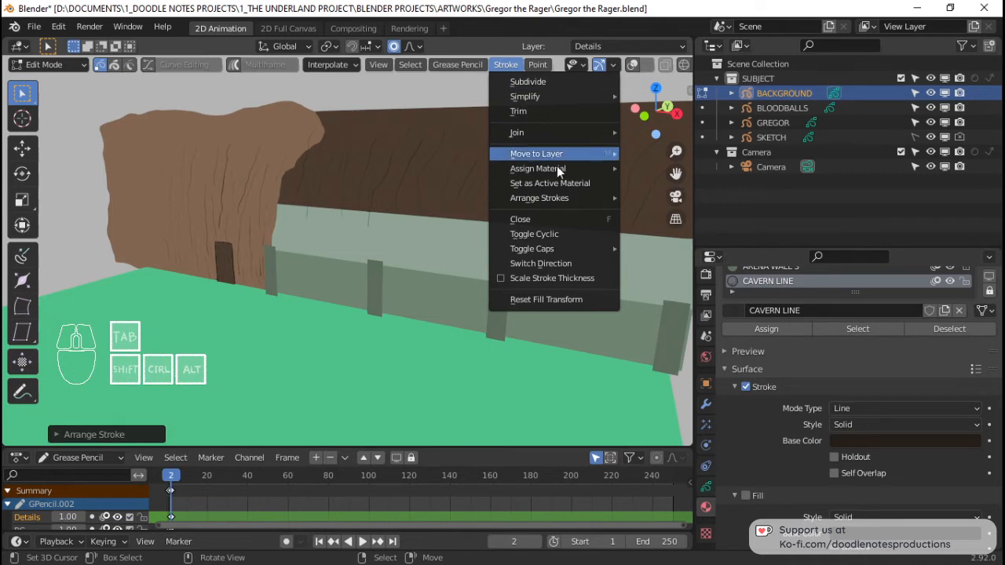
mouse_move(563, 202)
left_click(638, 227)
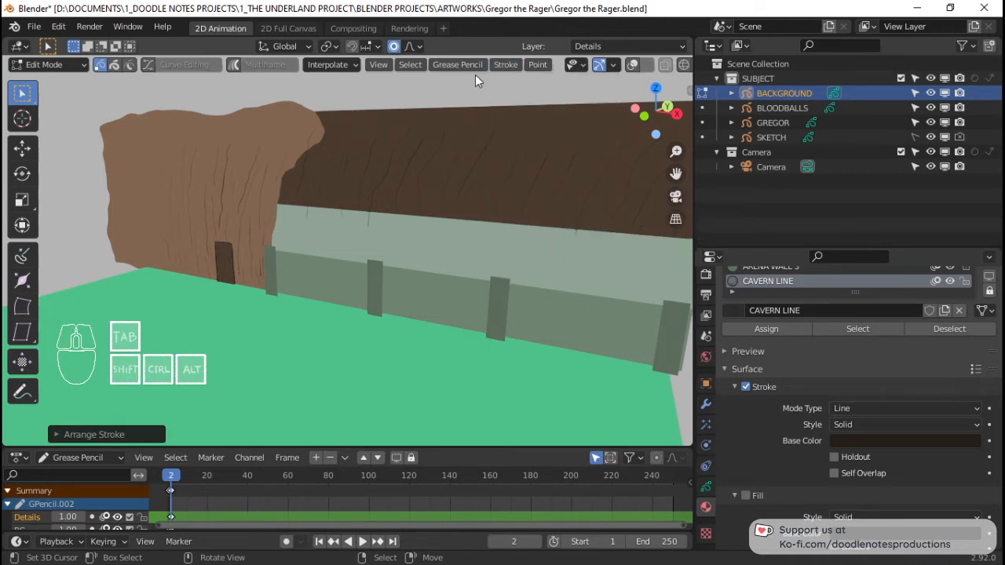
left_click(506, 64)
mouse_move(594, 201)
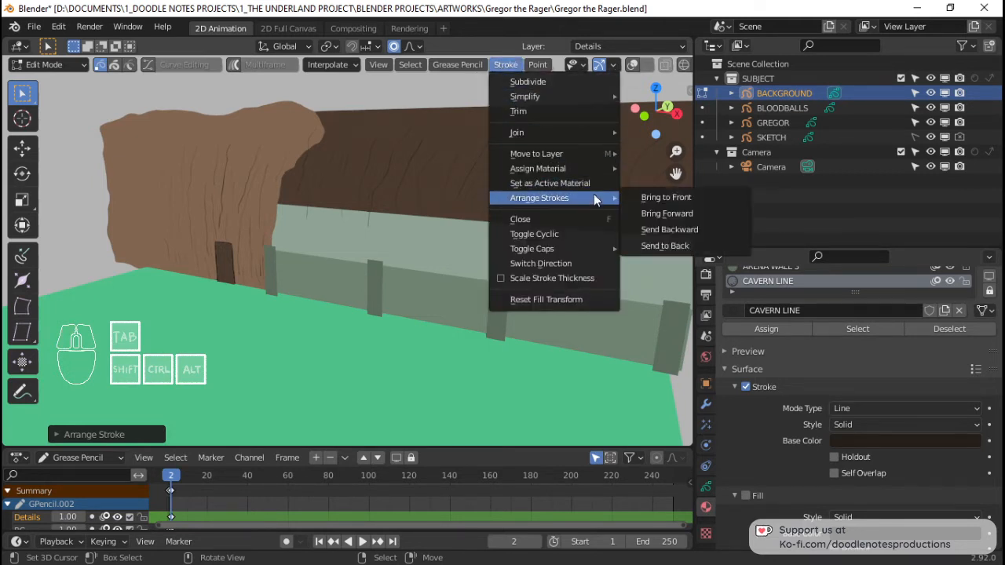
left_click(671, 228)
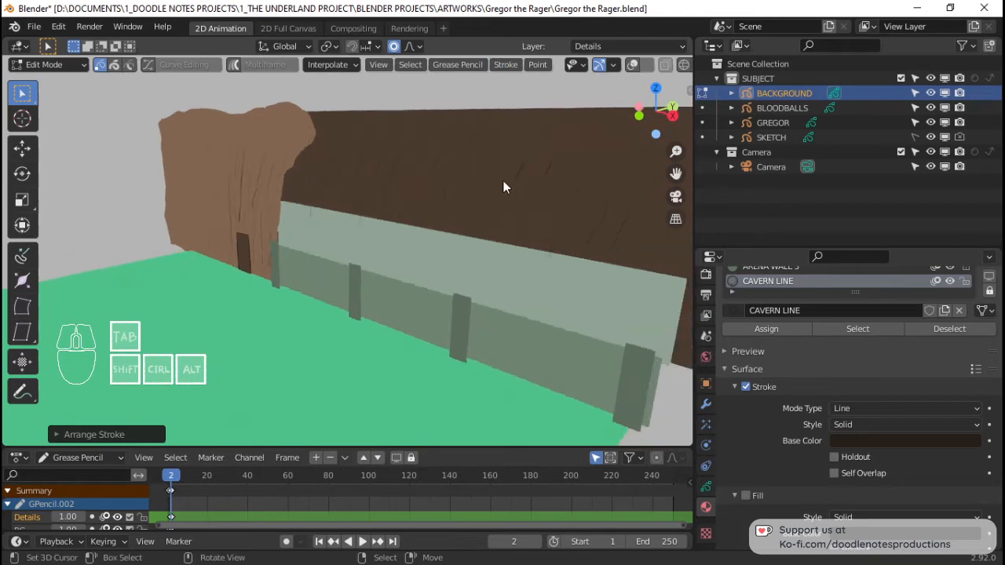
Step: Send the selected dark-wall crack lines to the back of the stroke order and return to draw mode
left_click(507, 65)
mouse_move(564, 198)
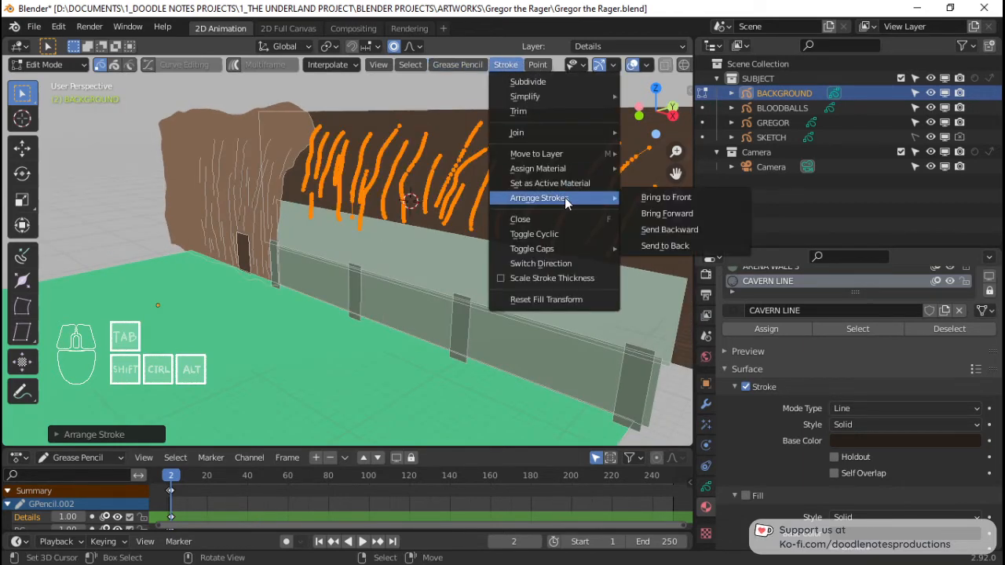
left_click(668, 244)
mouse_move(506, 214)
middle_mouse_down()
mouse_move(531, 188)
mouse_move(406, 223)
mouse_move(533, 237)
middle_mouse_up()
key("Tab")
scroll(849, 307, "up", 5)
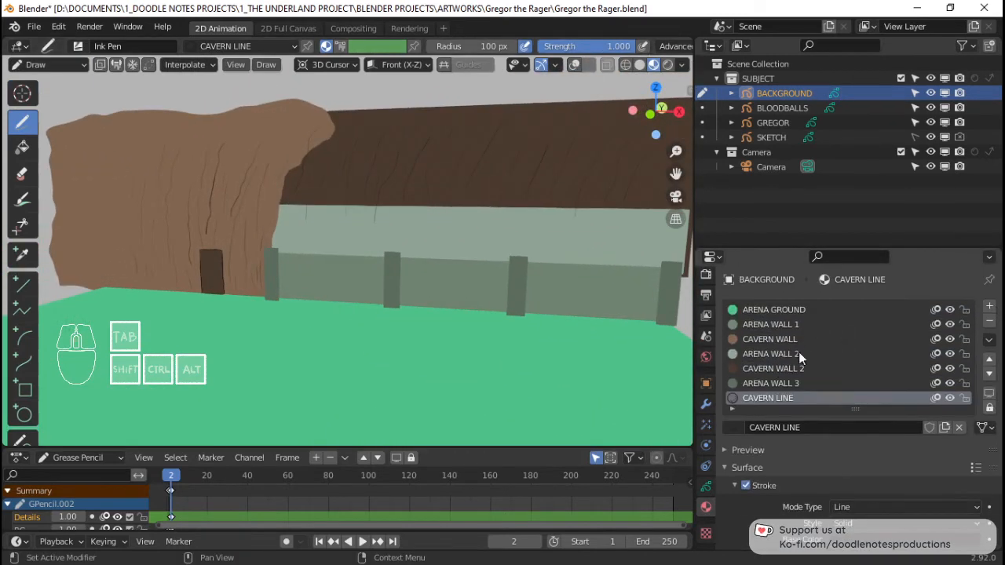
Step: Return to the camera view in stroke edit mode and lock the background's BG layer
left_click(705, 488)
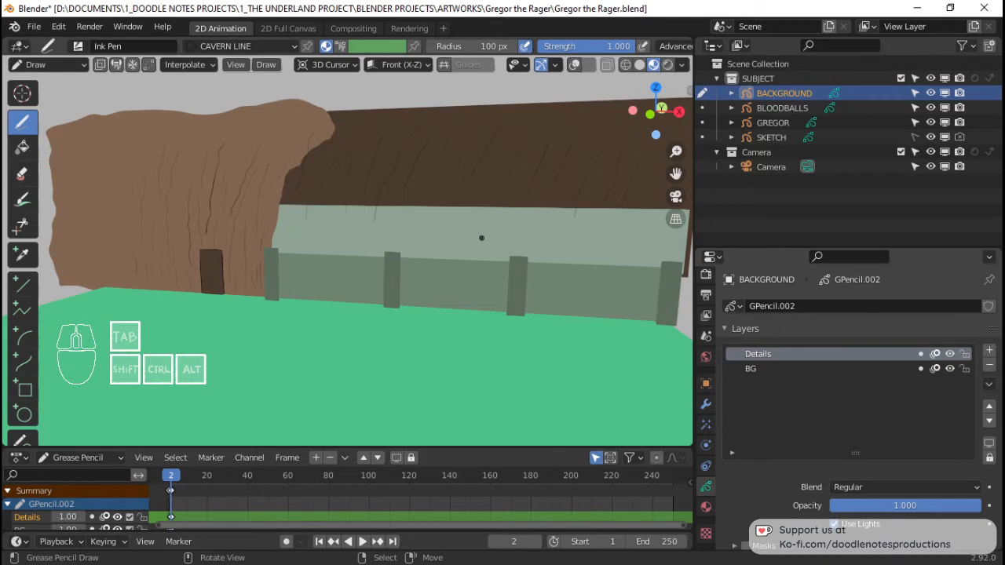
key("KP_0")
key("KP_0")
key("KP_0")
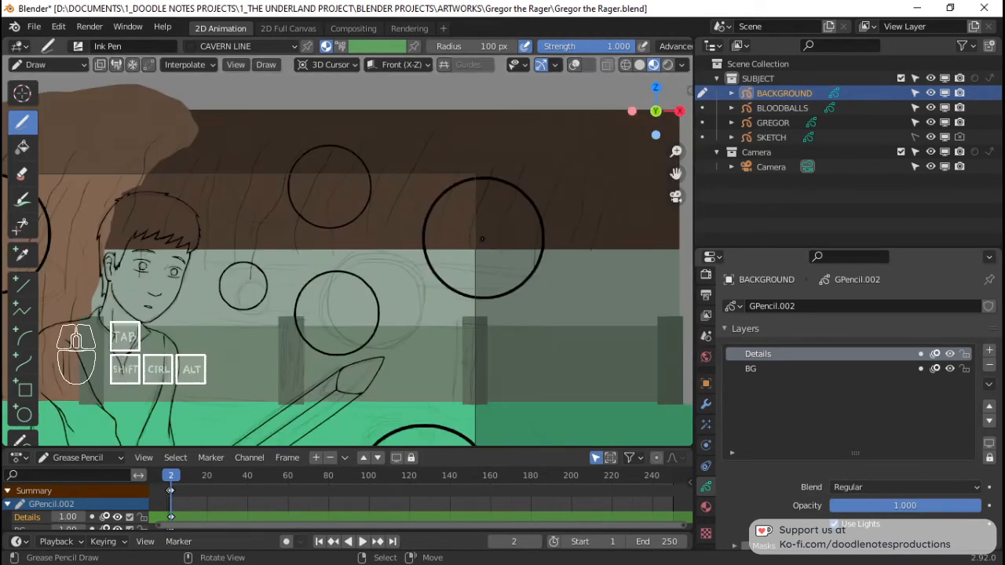
scroll(482, 239, "up", 2)
middle_click_drag(483, 239, 372, 256, "shift")
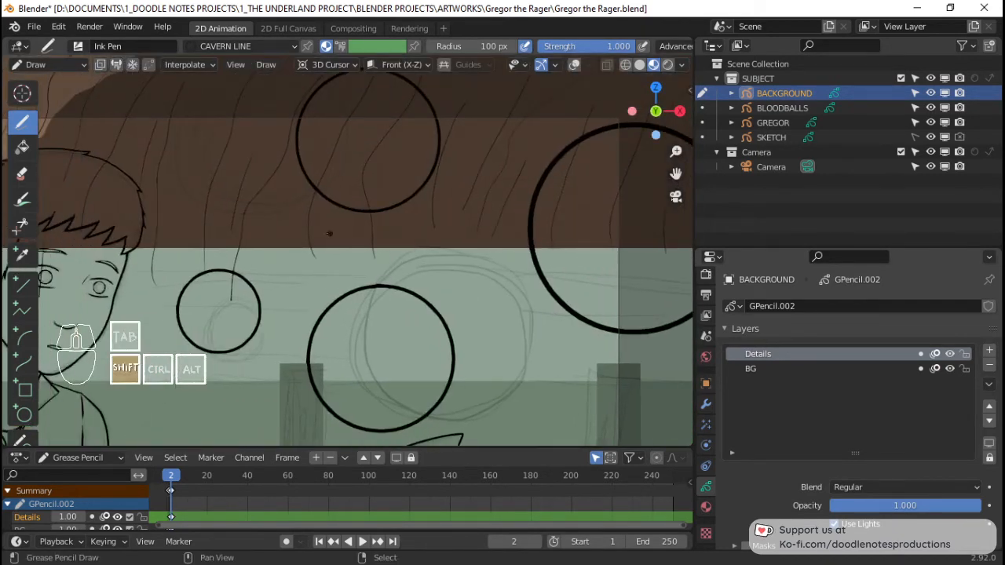
key("Tab")
scroll(378, 236, "down", 2)
key("c")
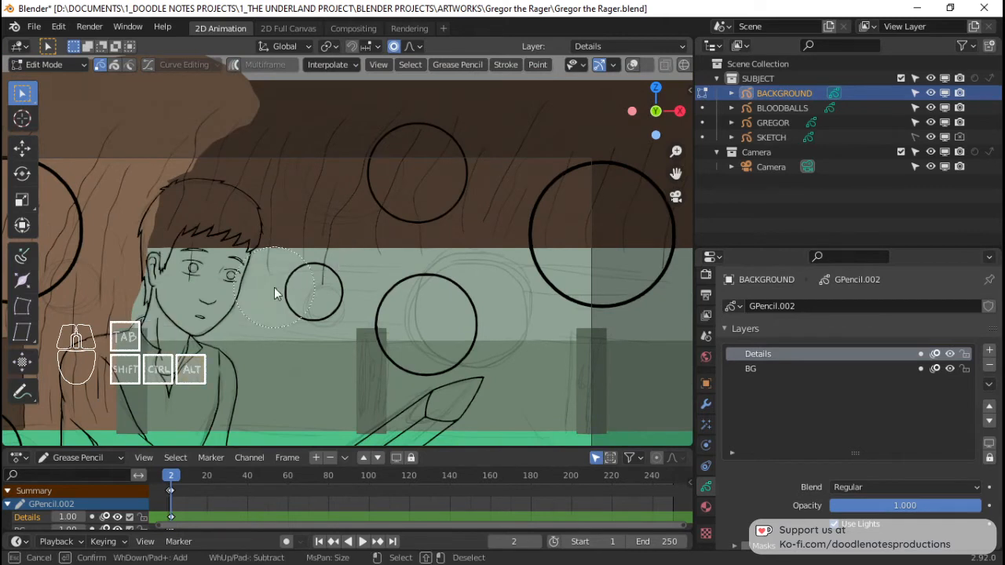
left_click(259, 277)
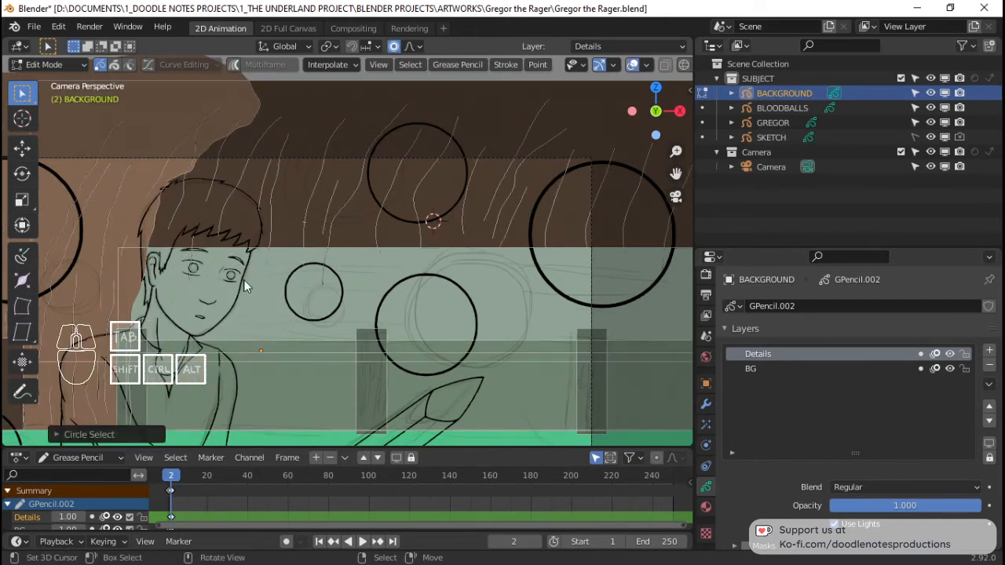
right_click(202, 288)
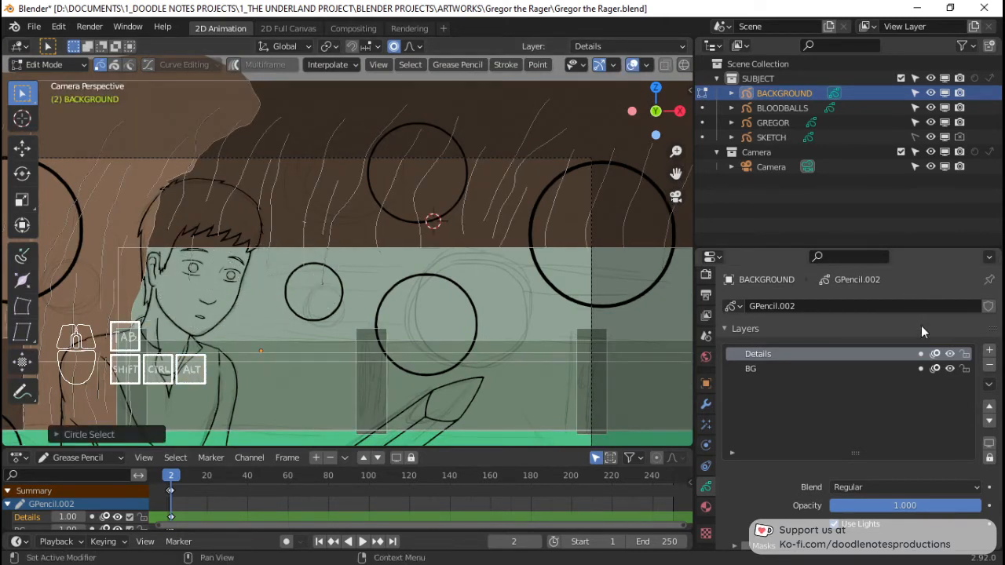
left_click(964, 368)
Step: Box-select and delete the crack line points that overlap the pale arena wall, and save the file
key("b")
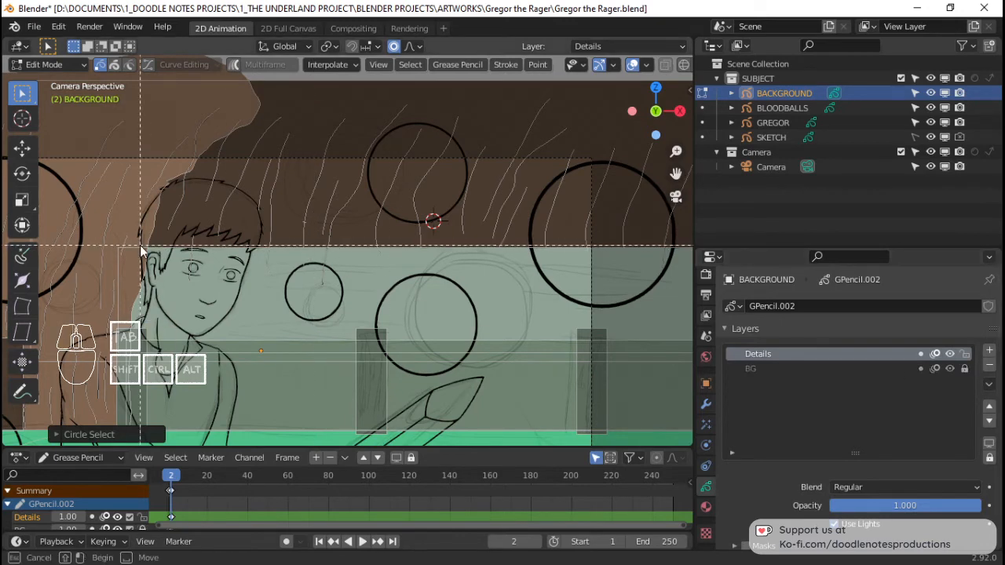
mouse_move(141, 248)
left_mouse_down()
mouse_move(735, 363)
mouse_move(809, 393)
left_mouse_up()
mouse_move(628, 330)
middle_mouse_down()
mouse_move(509, 283)
mouse_move(409, 277)
middle_mouse_up()
key("x")
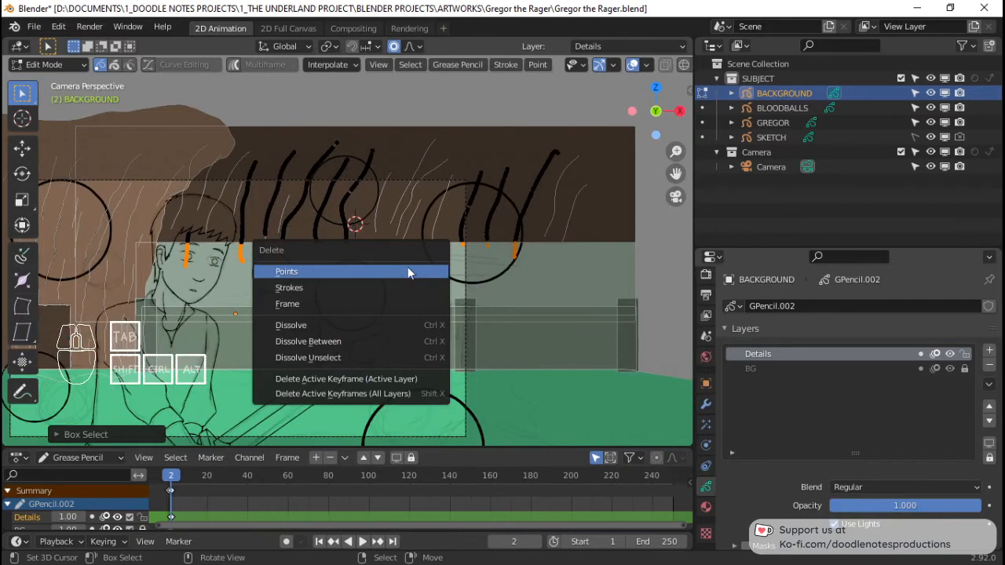
left_click(408, 267)
scroll(292, 273, "up", 4)
key("Tab")
scroll(471, 273, "down", 3)
key("ctrl+s")
Step: Try shifting the camera to a different framing of the scene
key("Tab")
middle_click_drag(364, 282, 456, 195)
left_click(462, 188)
key("g")
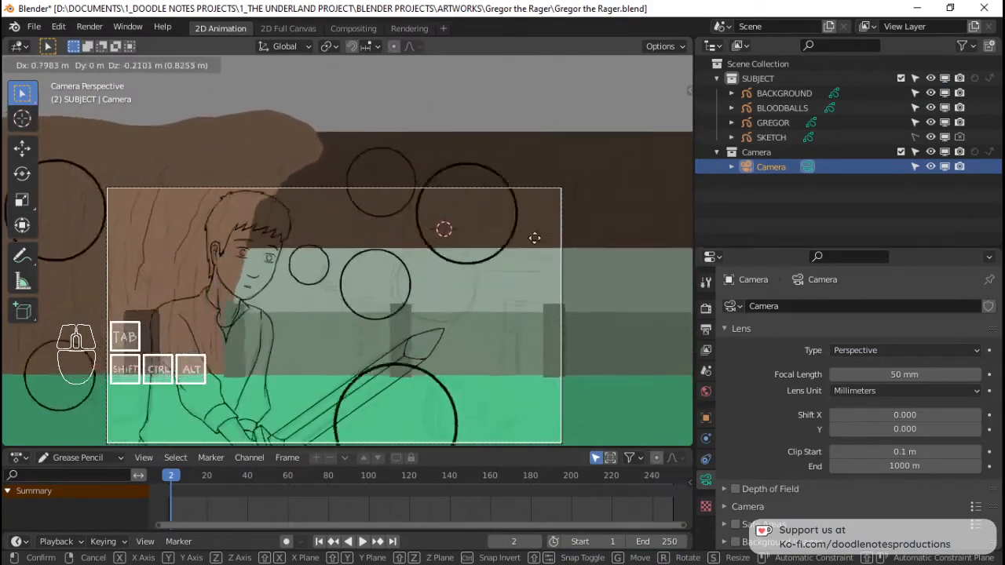
left_click(424, 130)
scroll(392, 235, "down", 4)
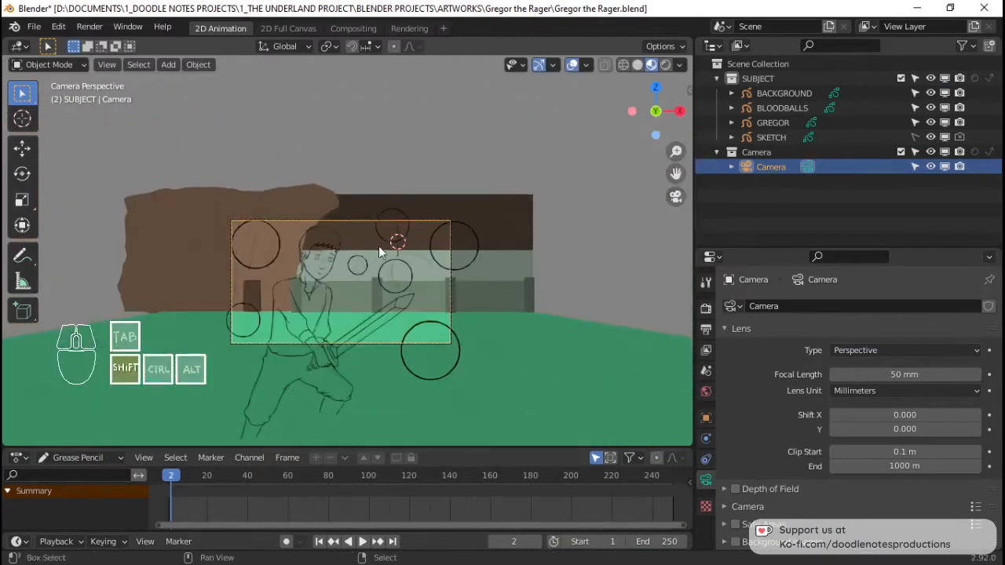
Step: Save the project file in object mode
middle_click_drag(390, 242, 426, 204, "shift")
scroll(472, 297, "up", 6)
key("ctrl+s")
middle_click_drag(547, 273, 420, 279, "shift")
scroll(424, 271, "down", 3)
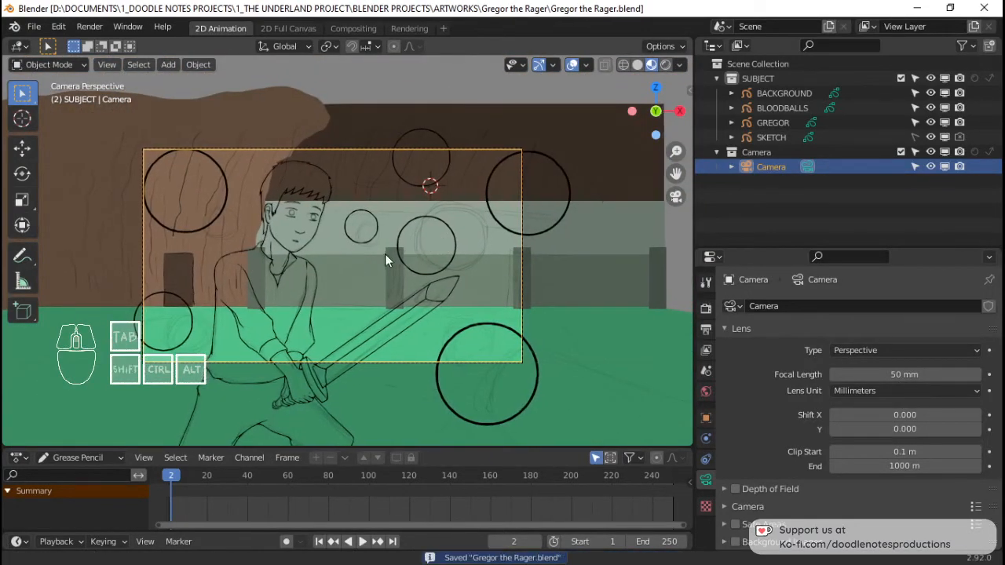
Step: Select the BACKGROUND object and make ARENA GROUND its active material, showing the material's fill settings
scroll(385, 253, "up", 5)
left_click(369, 323)
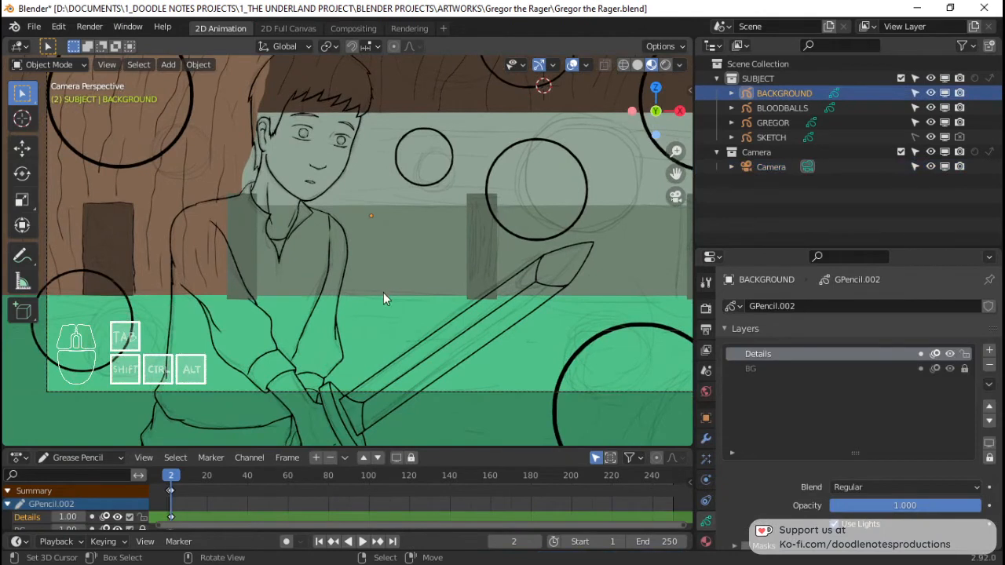
scroll(712, 499, "down", 2)
left_click(706, 506)
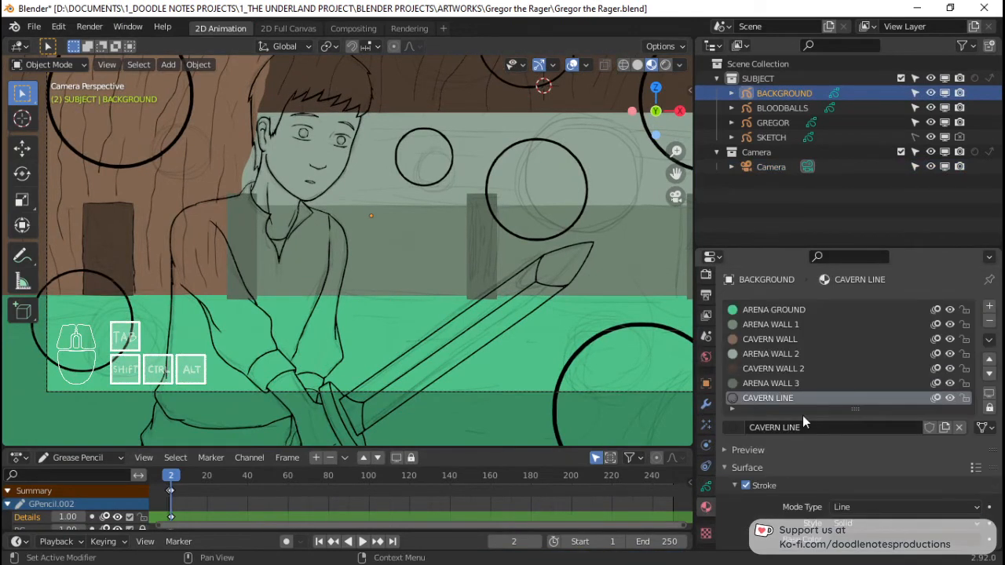
left_click(778, 311)
scroll(788, 377, "down", 5)
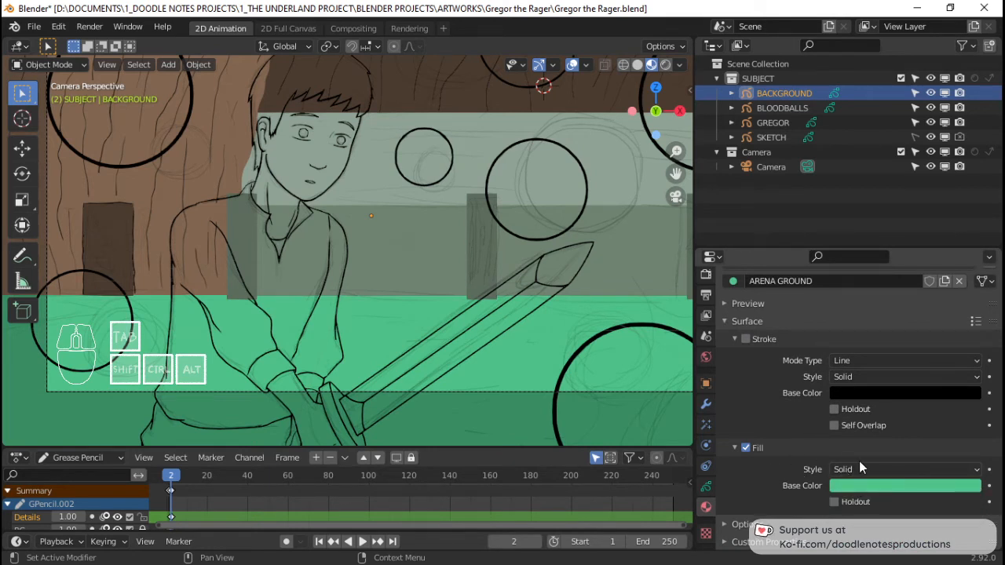
Step: Set the ARENA GROUND material's fill style to Texture
left_click(849, 472)
left_click(849, 471)
left_click(847, 468)
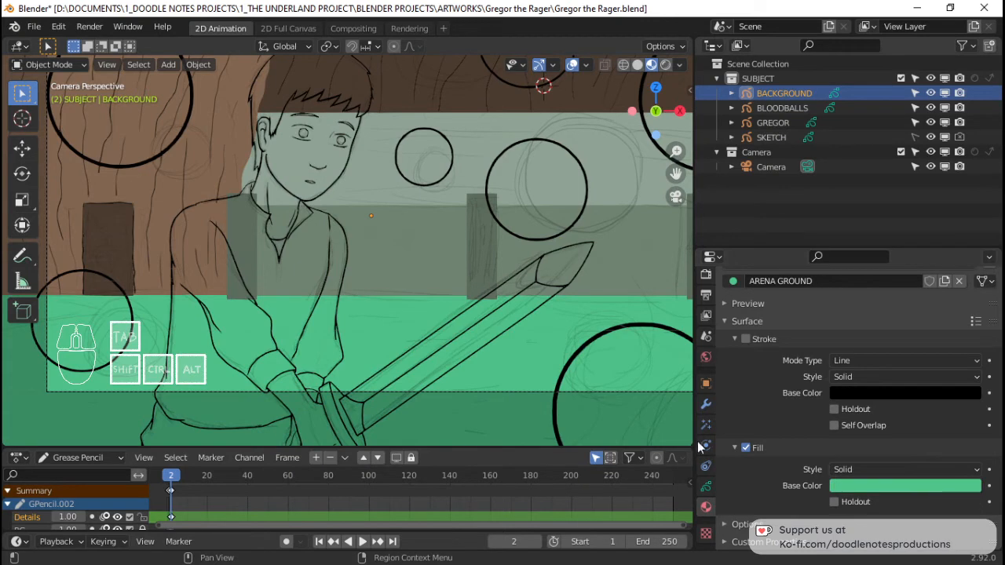
left_click(863, 471)
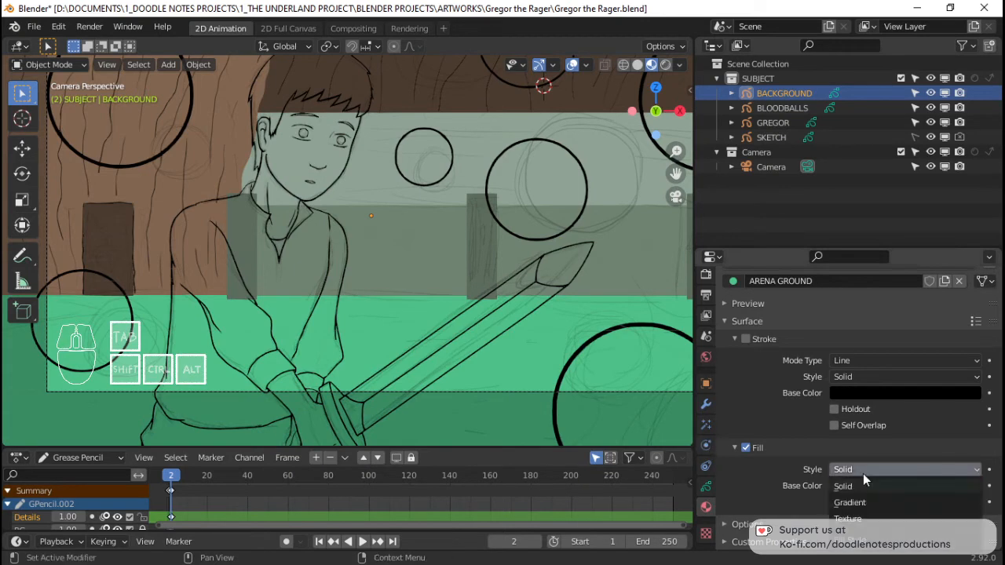
left_click(852, 518)
scroll(864, 471, "down", 3)
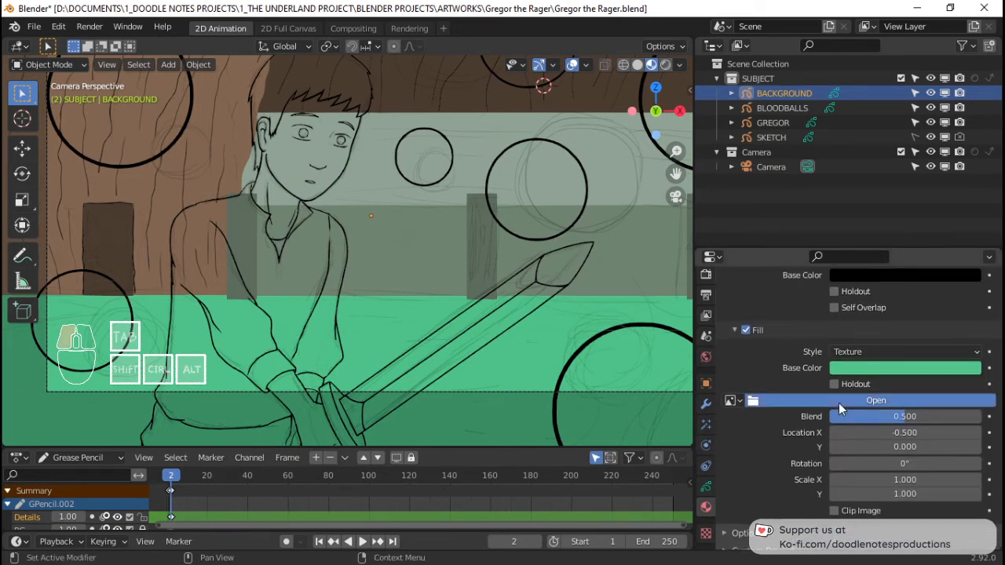
Step: Load grass_path_2_diff_2k.png from the TEXTURES Grass folder's grass_path_2_2k_png subfolder as the ground fill image
left_click(838, 402)
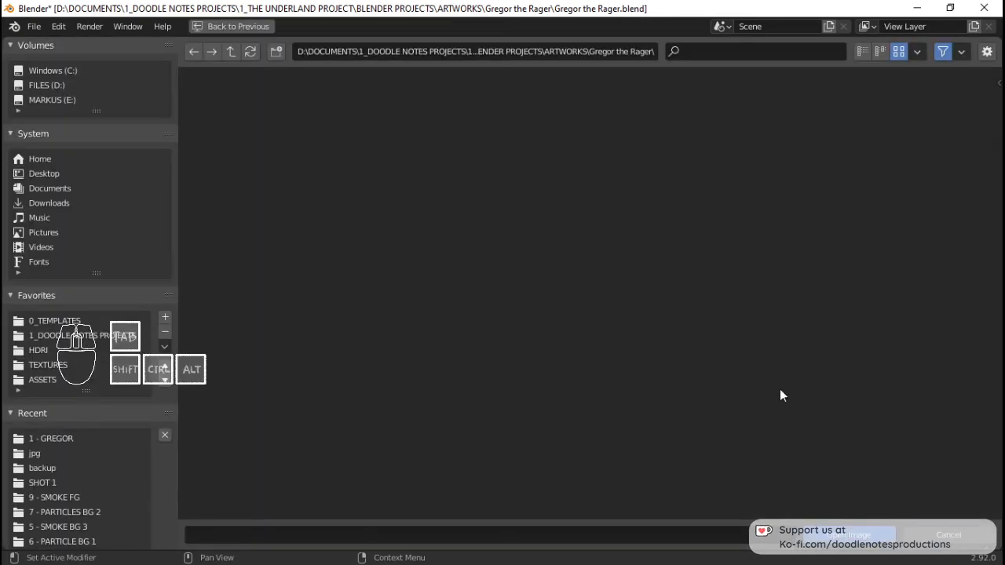
left_click(63, 362)
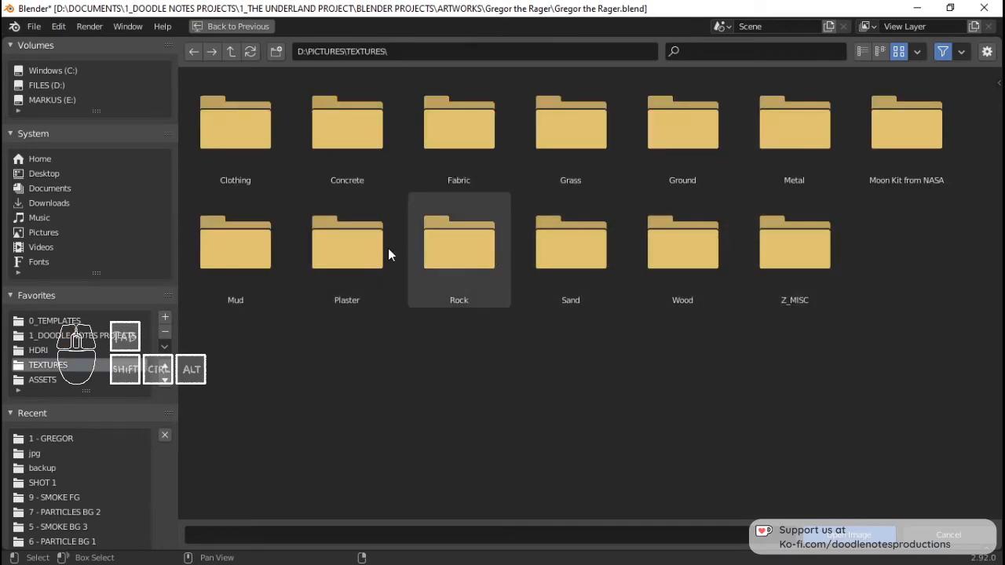
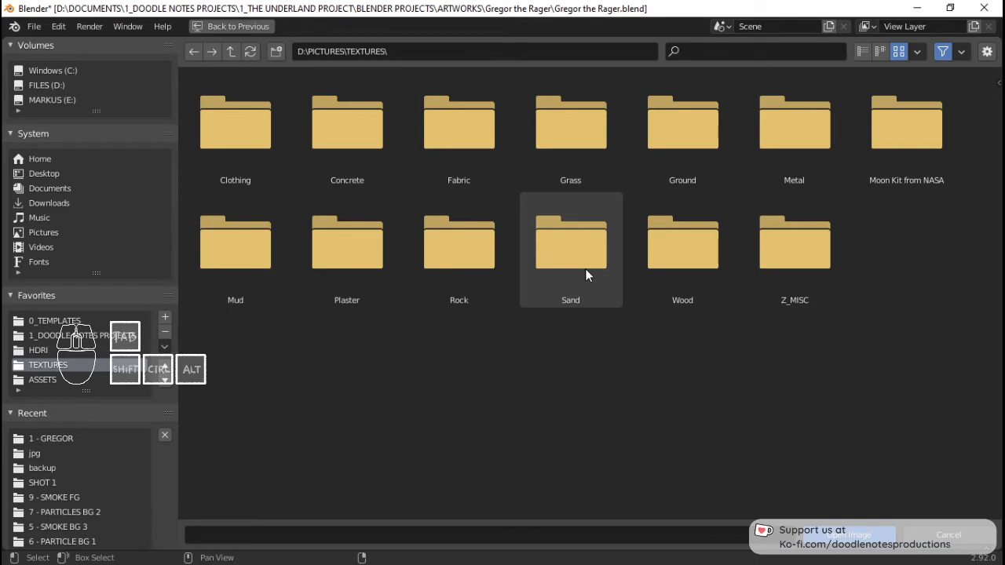
double_click(577, 160)
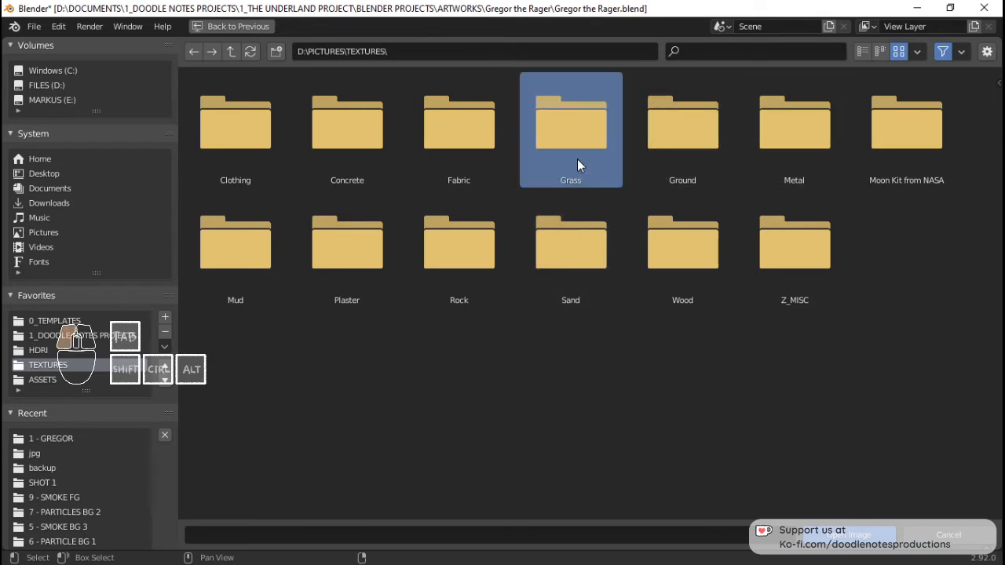
double_click(276, 132)
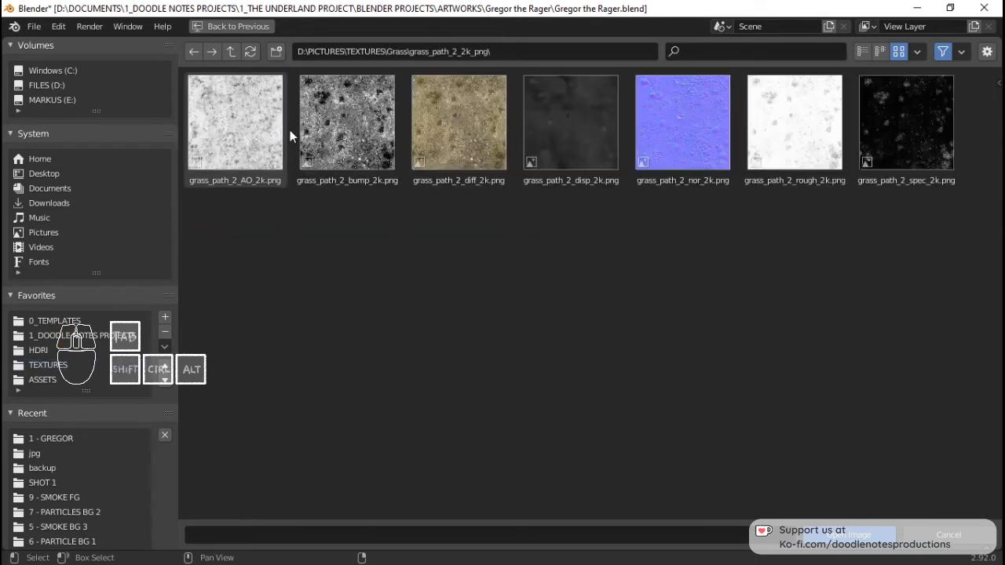
left_click(421, 138)
double_click(422, 132)
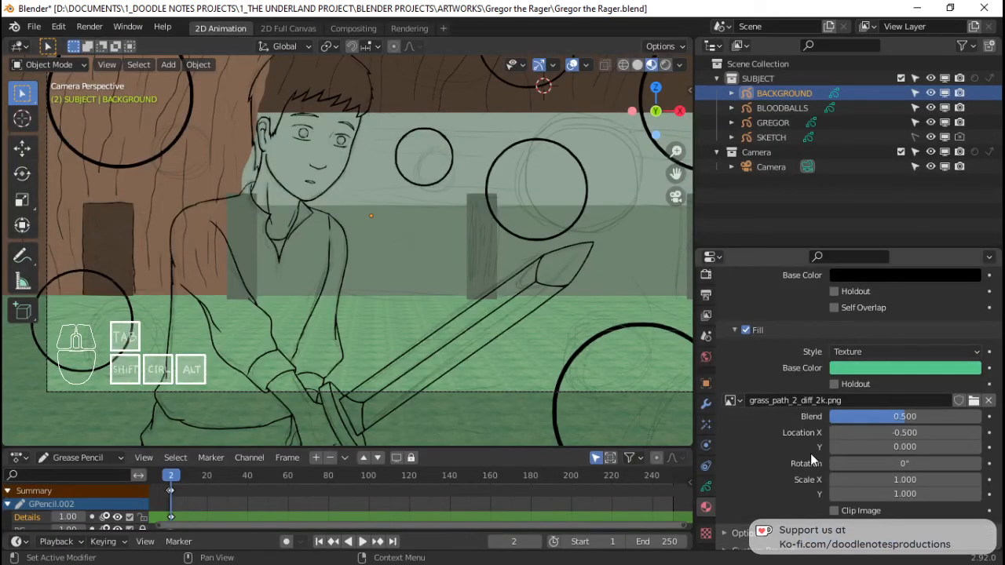
Step: Scale the ground's grass texture to 11.700 in X and 7.900 in Y
scroll(414, 369, "up", 10)
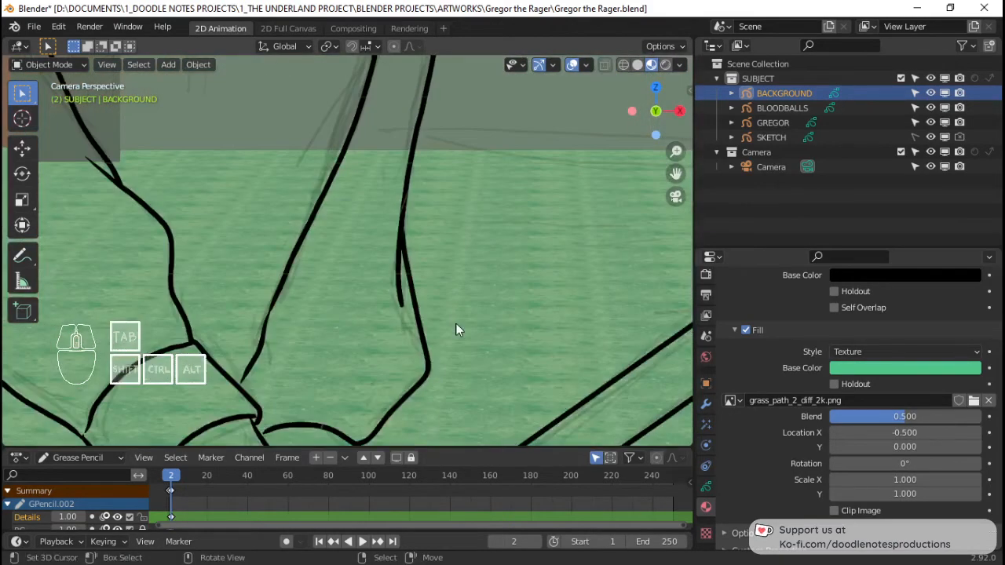
scroll(459, 322, "down", 10)
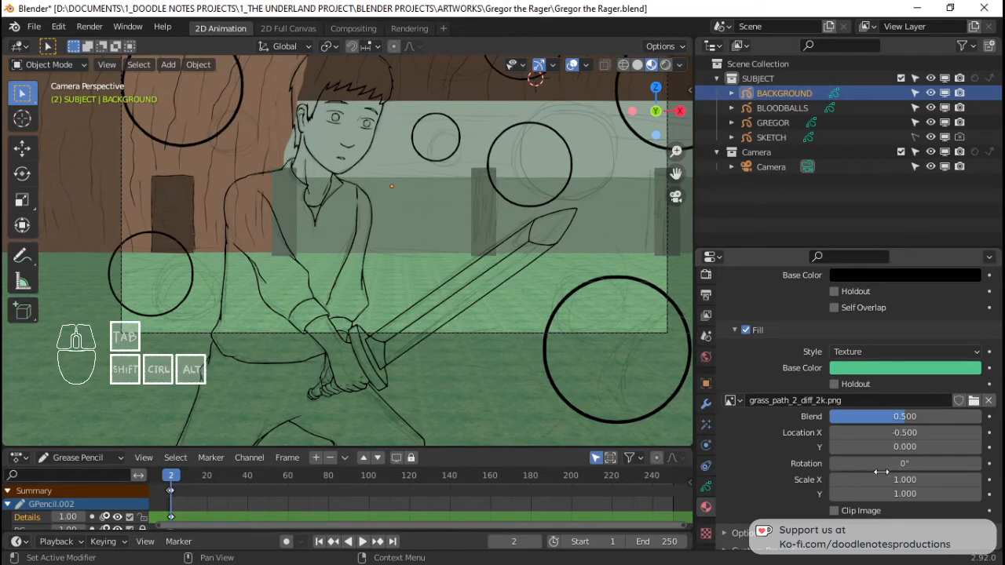
left_click_drag(893, 479, 958, 494)
scroll(466, 299, "down", 5)
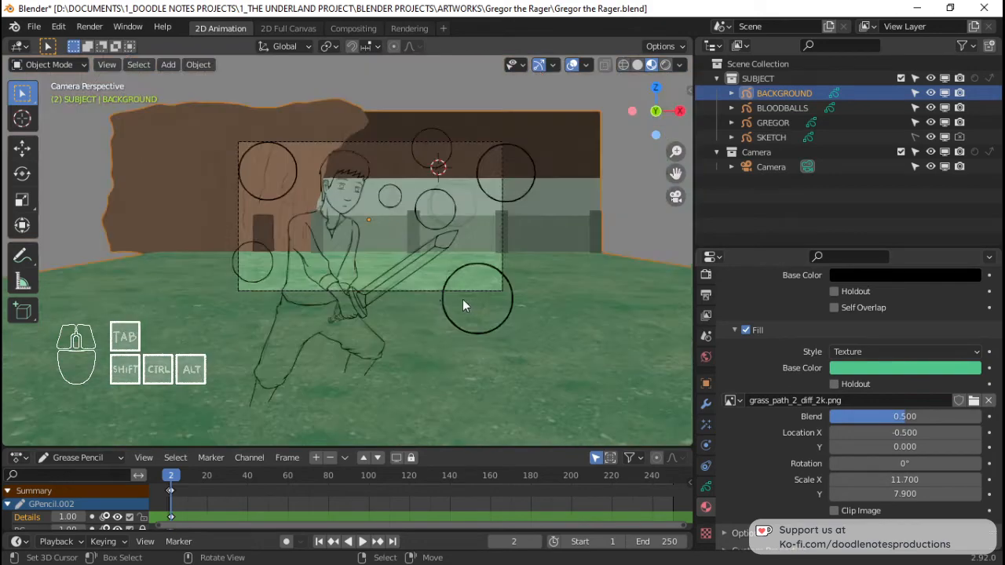
scroll(443, 282, "up", 8)
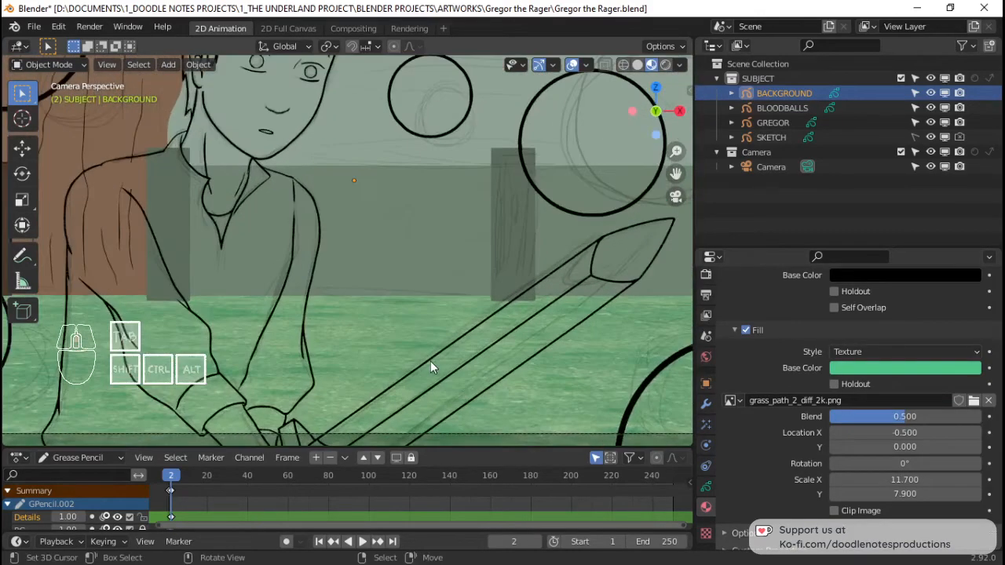
Step: Examine the grass-textured arena ground at close range and within the whole camera frame
scroll(430, 359, "down", 6)
mouse_move(408, 322)
middle_mouse_down("shift")
mouse_move(425, 324)
mouse_move(442, 303)
mouse_move(449, 311)
mouse_move(438, 297)
middle_mouse_up("shift")
scroll(425, 324, "up", 3)
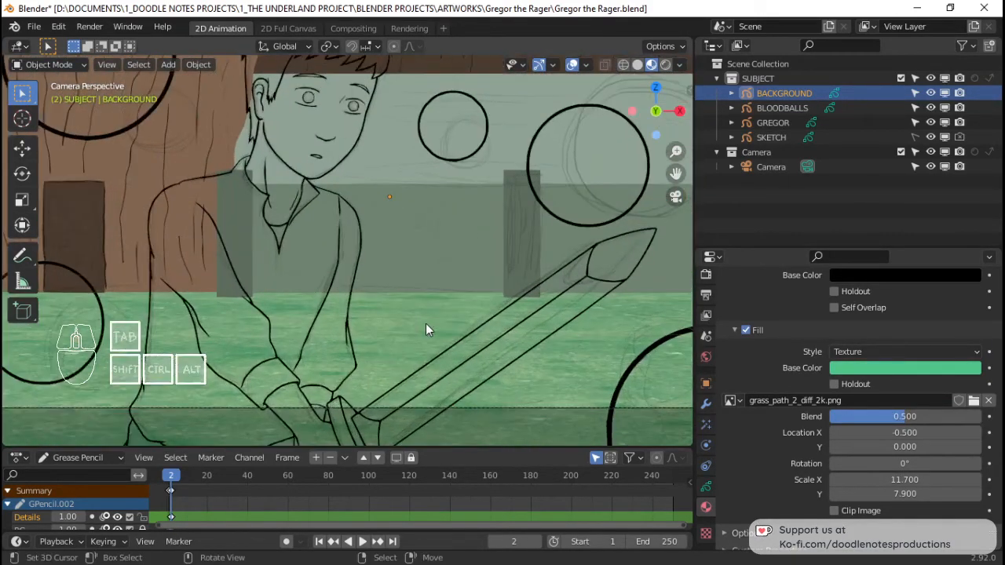
scroll(437, 316, "down", 1)
scroll(440, 293, "down", 2)
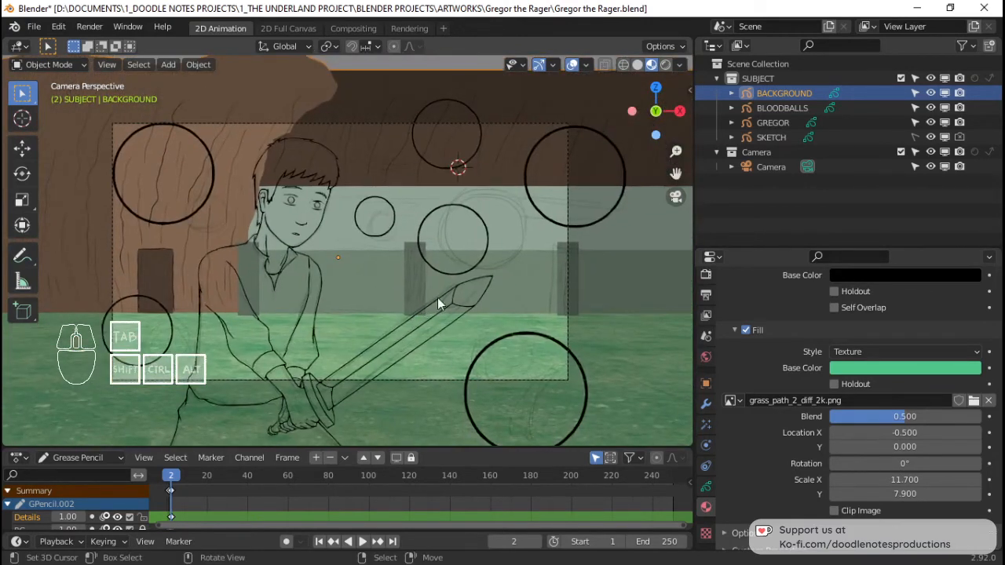
scroll(436, 295, "up", 1)
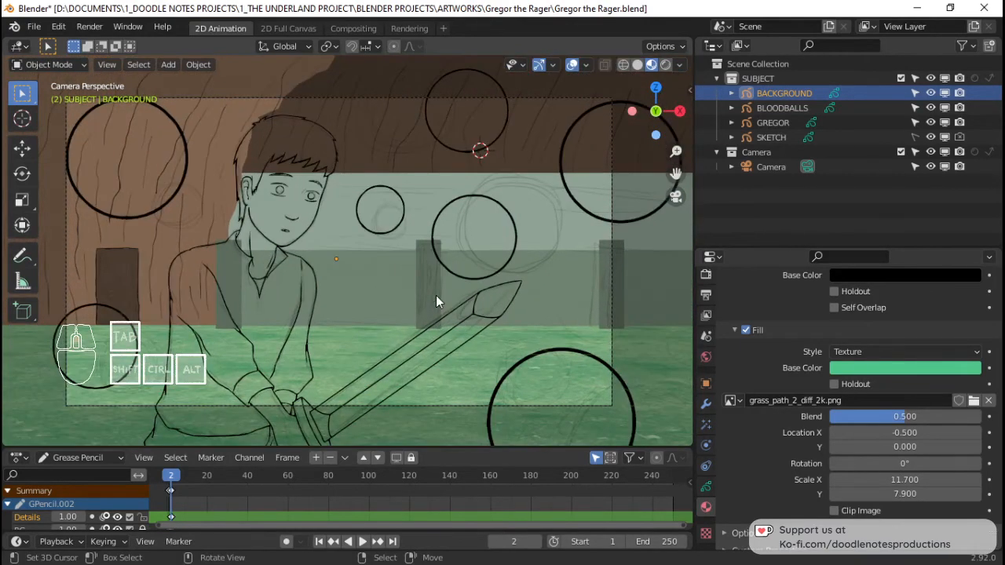
scroll(406, 297, "down", 1)
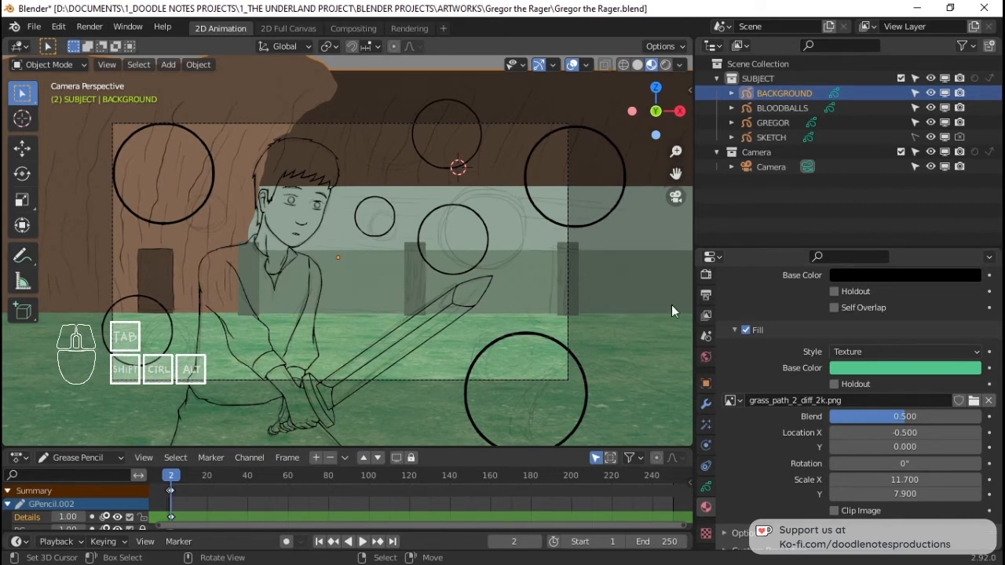
Step: Make ARENA WALL 1 the active material and set its fill style to Texture
scroll(735, 448, "up", 6)
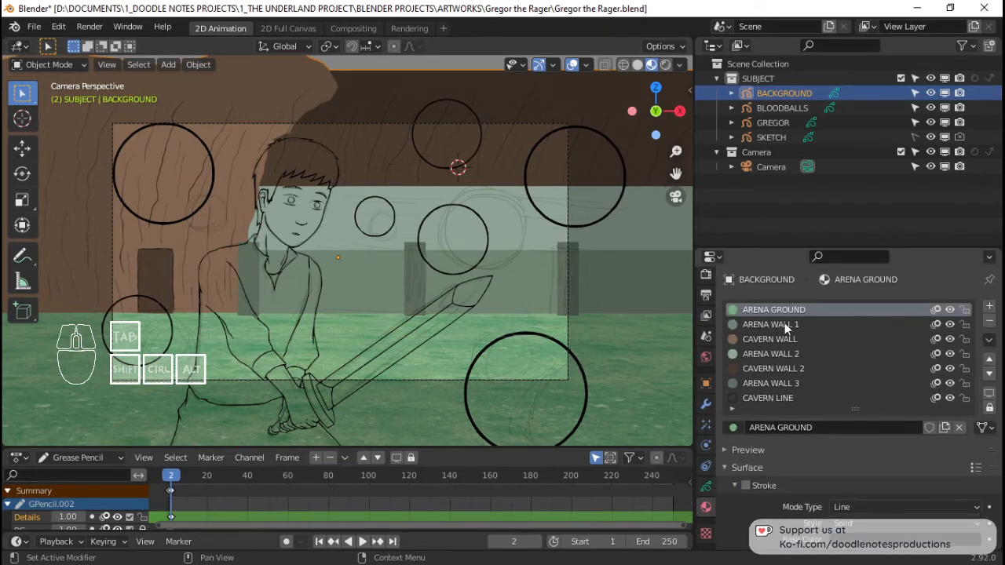
left_click(785, 323)
scroll(829, 447, "down", 5)
left_click(861, 469)
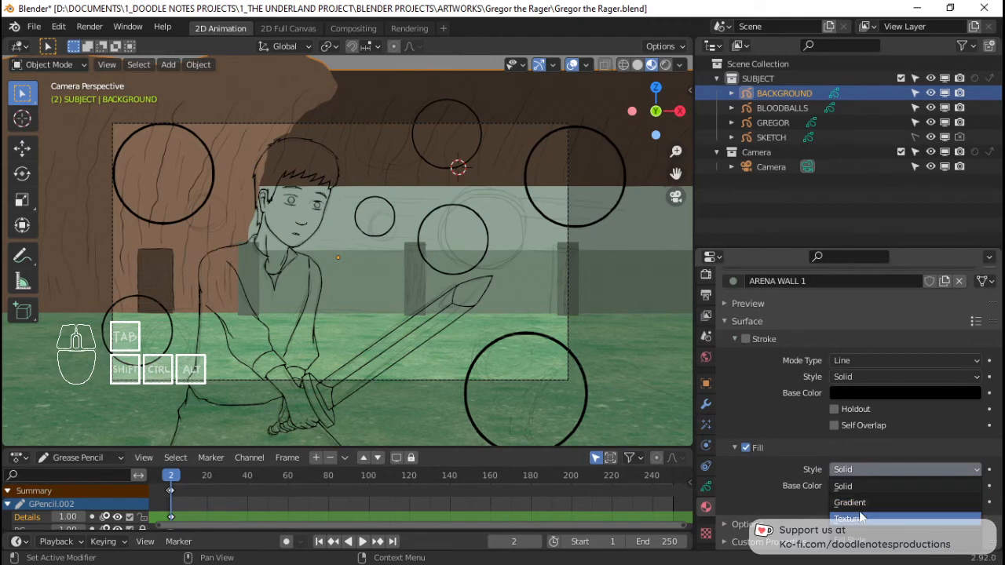
left_click(860, 518)
Step: Load concrete_floor_01_diff_1k.png from the TEXTURES Concrete folder's concrete_floor_01_1k_png subfolder as ARENA WALL 1's fill image
left_click(877, 488)
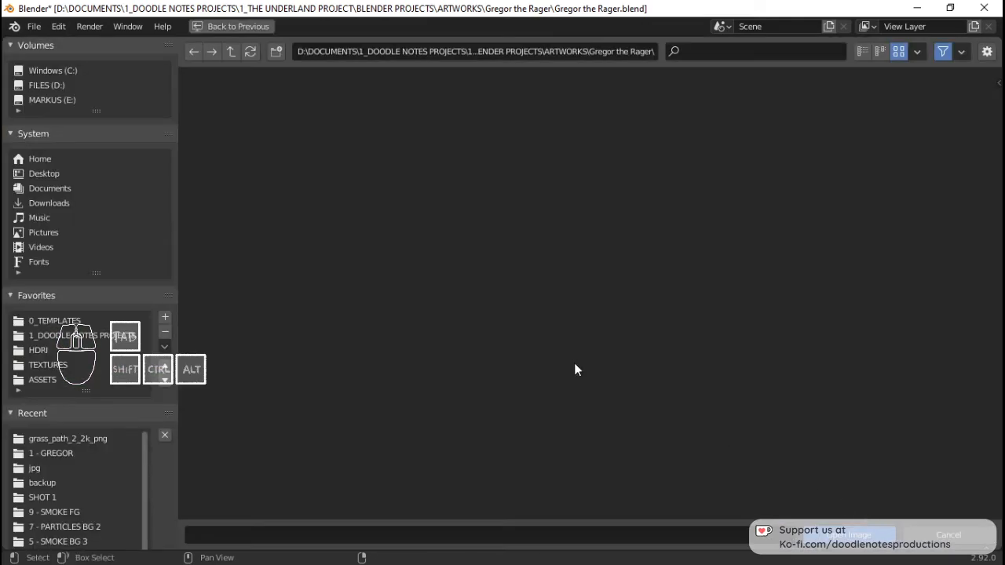
left_click(77, 439)
left_click(72, 365)
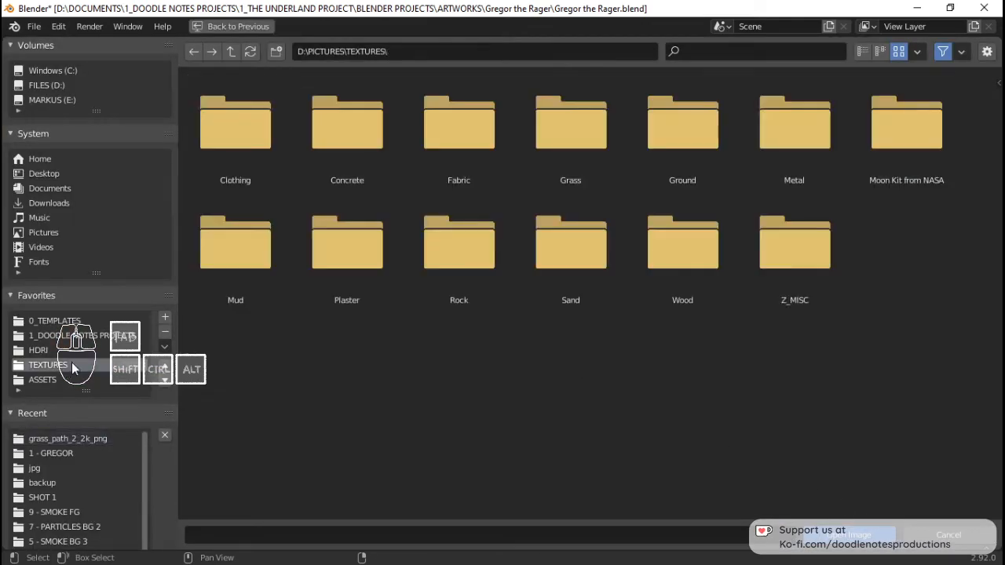
left_click(346, 161)
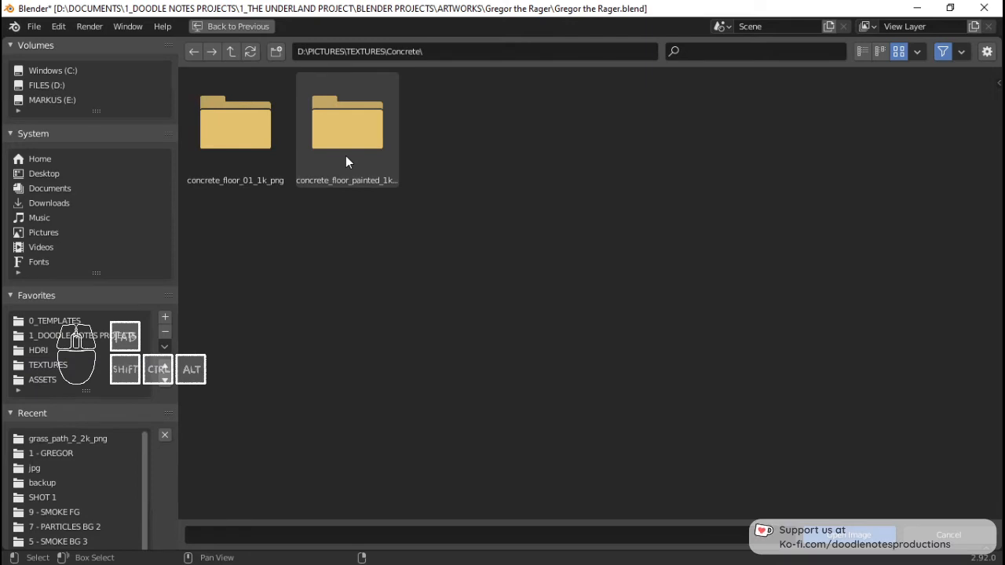
double_click(253, 147)
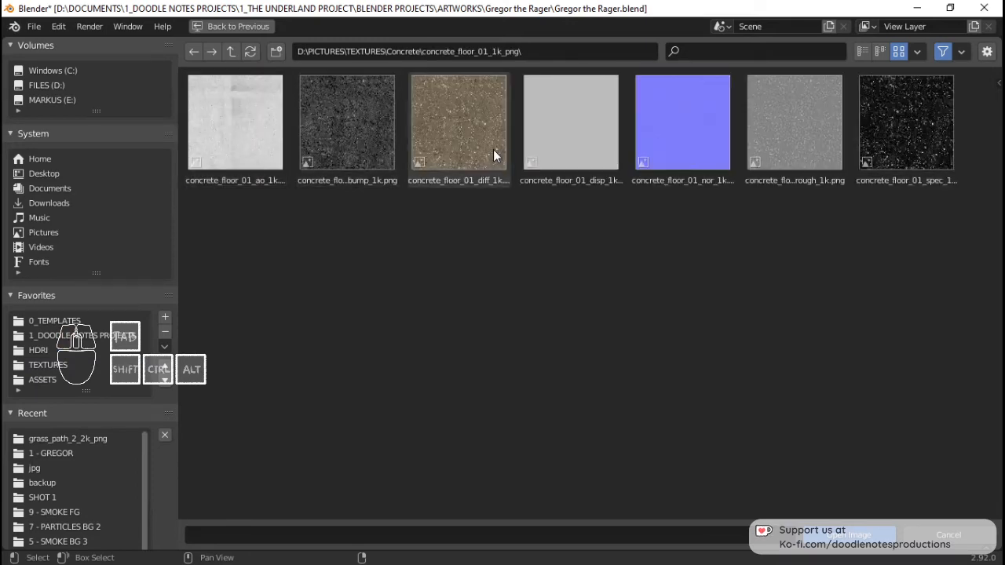
double_click(493, 149)
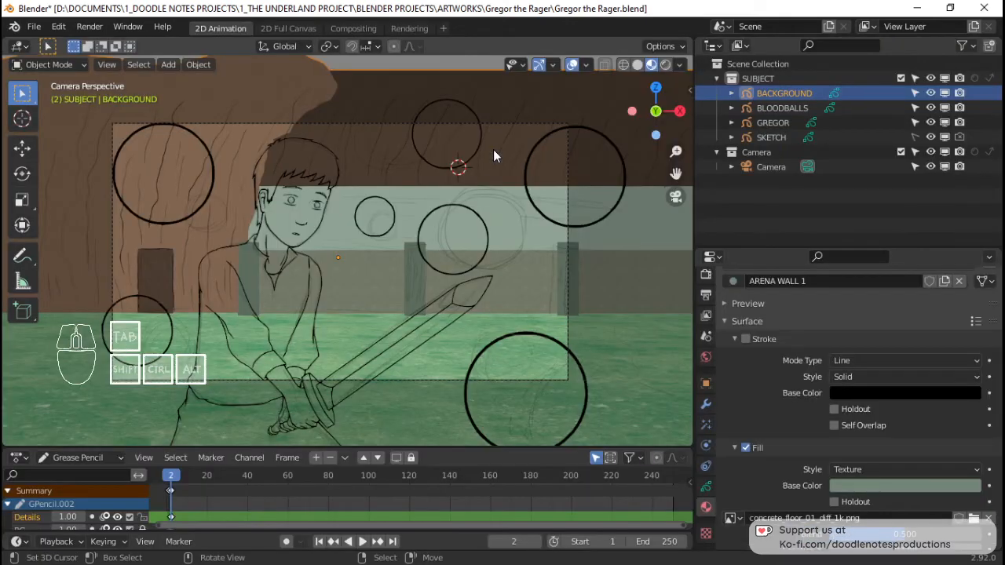
Step: Set the blend of ARENA WALL 1's concrete texture to 0.75 and check the wall
scroll(468, 282, "up", 4)
scroll(461, 303, "down", 3)
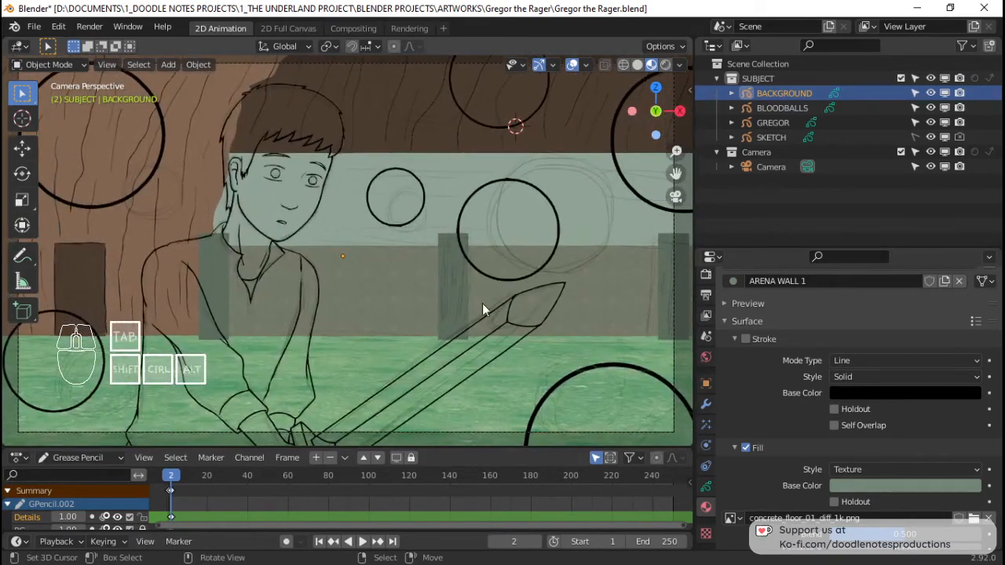
scroll(897, 449, "down", 3)
left_click_drag(898, 446, 940, 445)
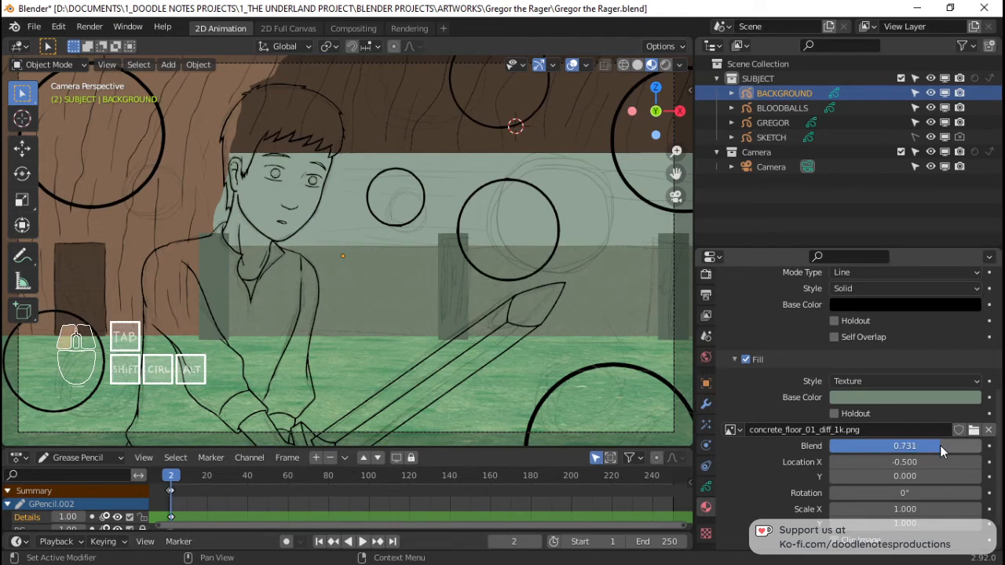
left_click(940, 445)
type("0.75")
key("Return")
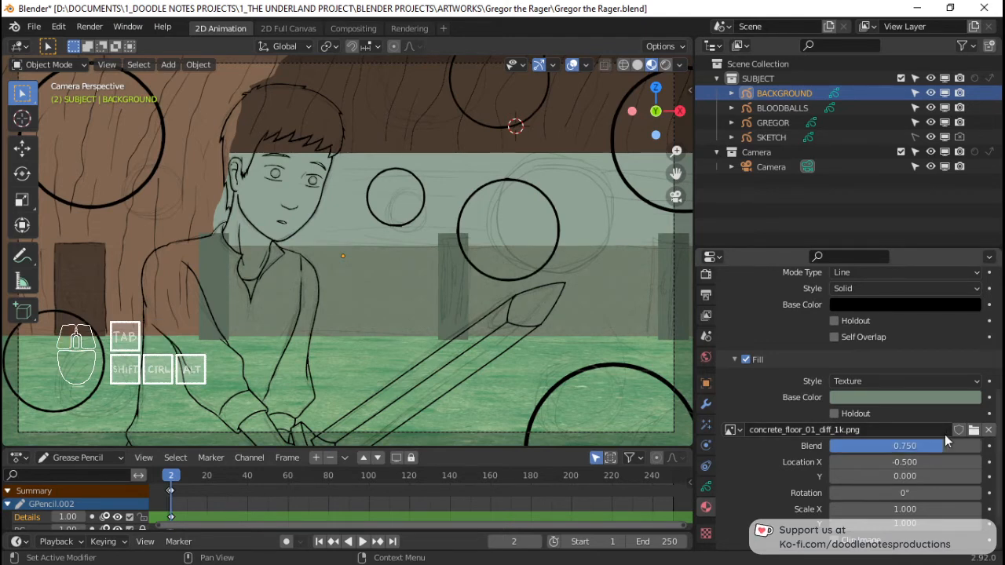
scroll(437, 244, "up", 6)
scroll(373, 296, "down", 6)
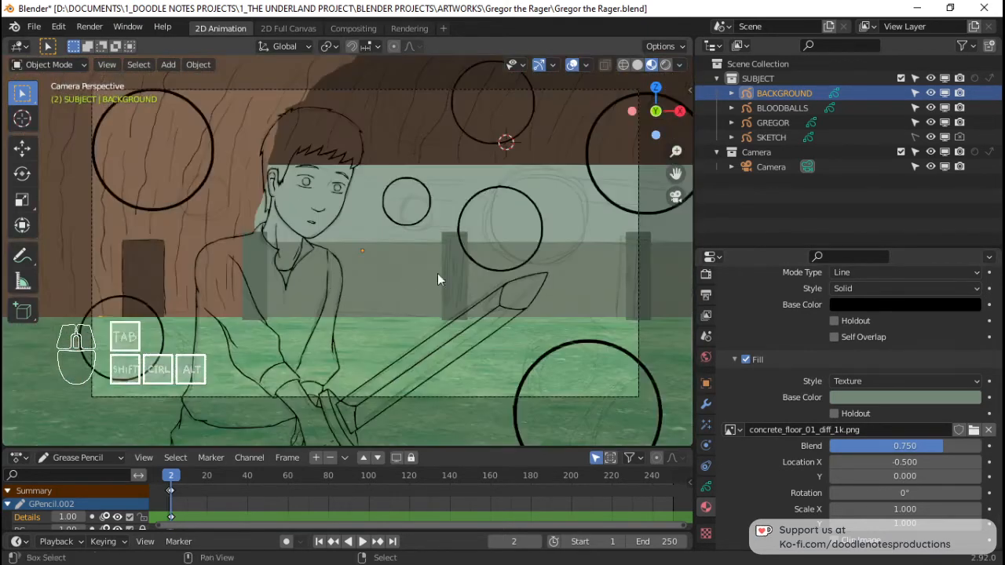
Step: Make CAVERN WALL the active material and set its fill style to Texture
scroll(809, 360, "up", 6)
left_click(784, 340)
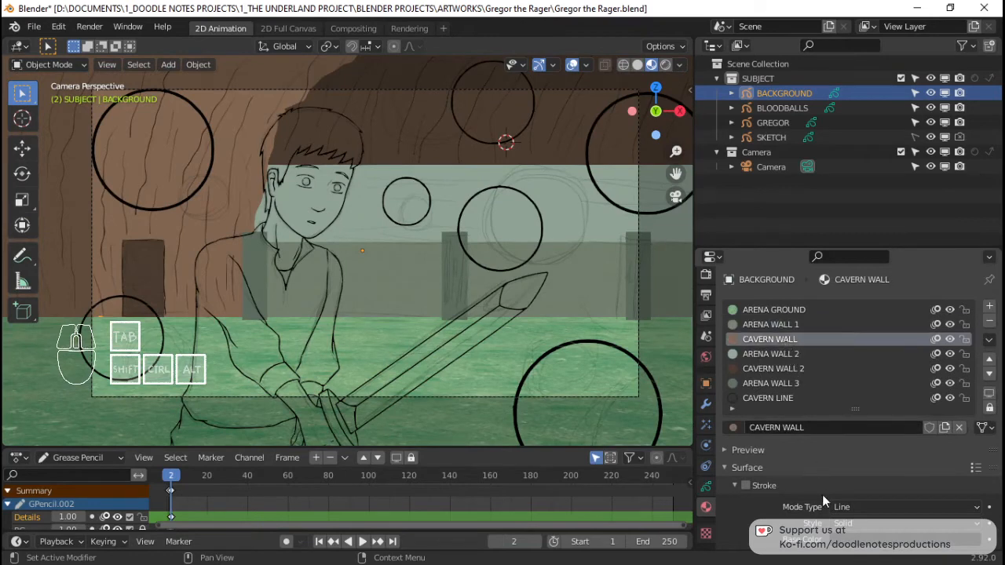
scroll(822, 479, "down", 5)
left_click(870, 470)
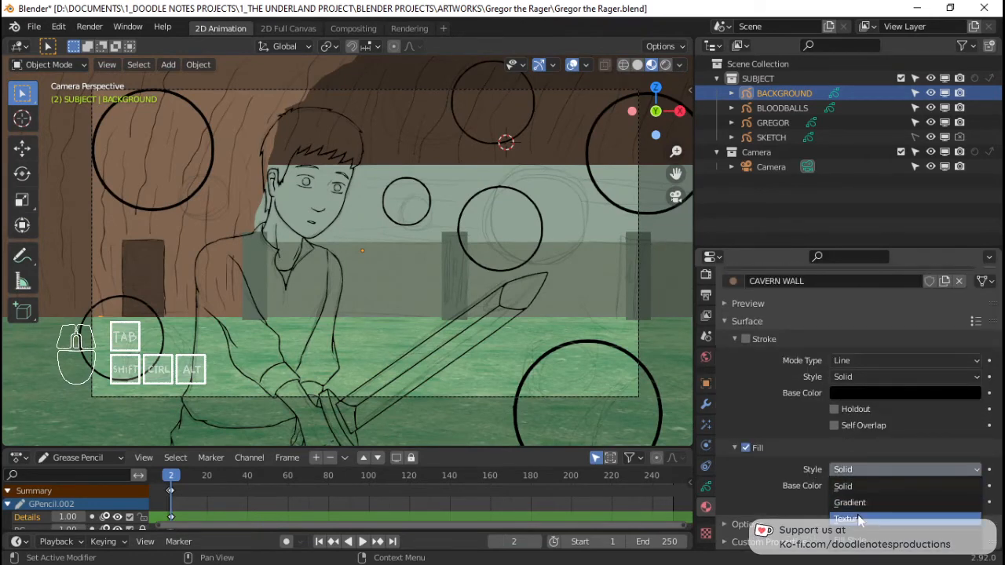
left_click(869, 487)
left_click(869, 487)
left_click(876, 518)
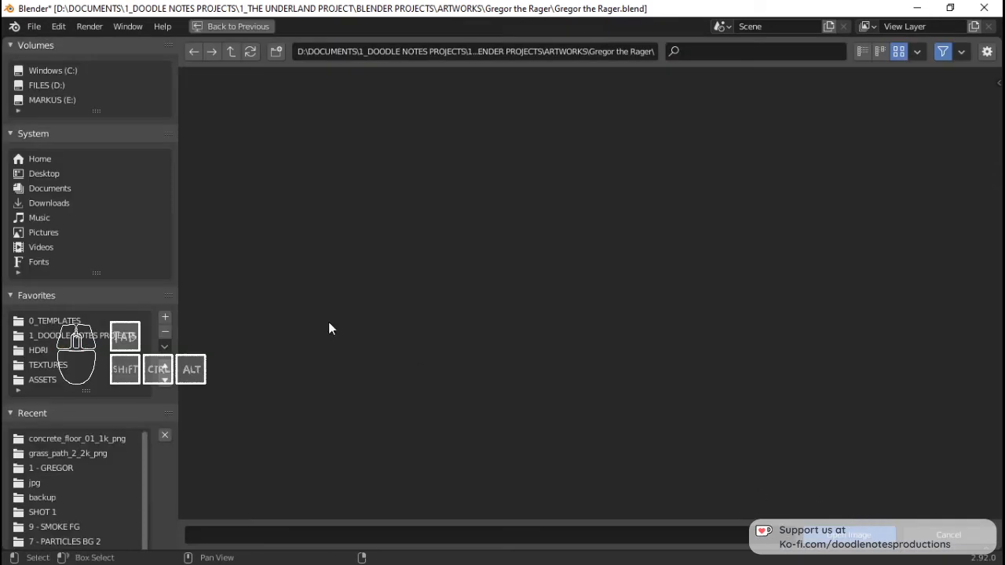
Step: Try pebble_ground_01_diff_2k.png from the TEXTURES Ground folder's pebble_ground_01_2k_png subfolder as the cavern wall's fill image and inspect it
left_click(49, 365)
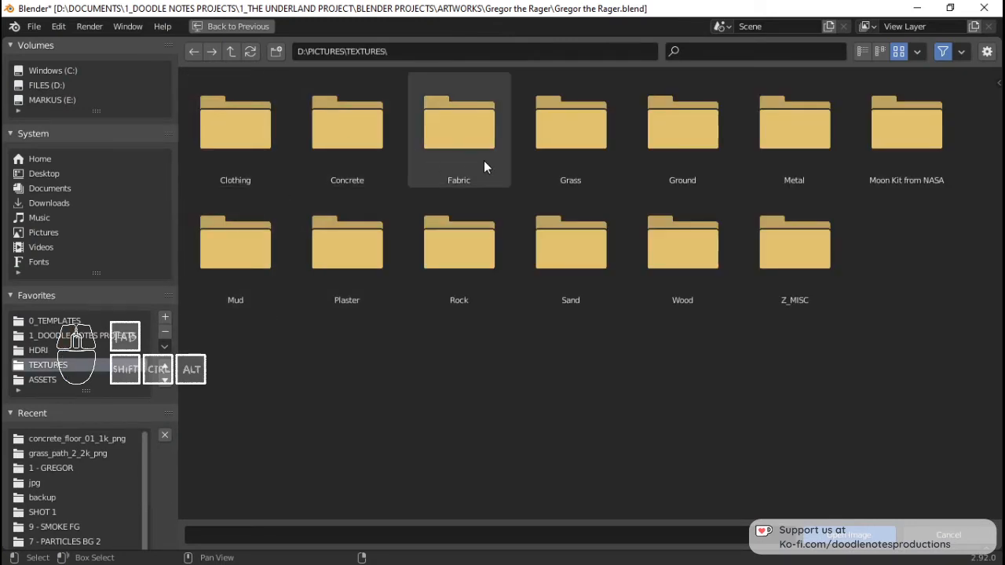
double_click(726, 158)
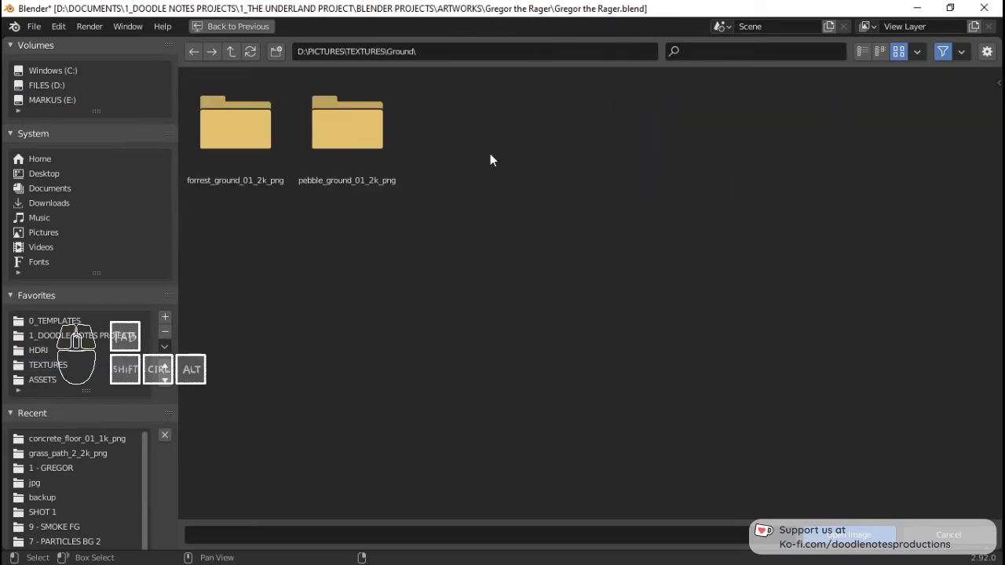
double_click(335, 133)
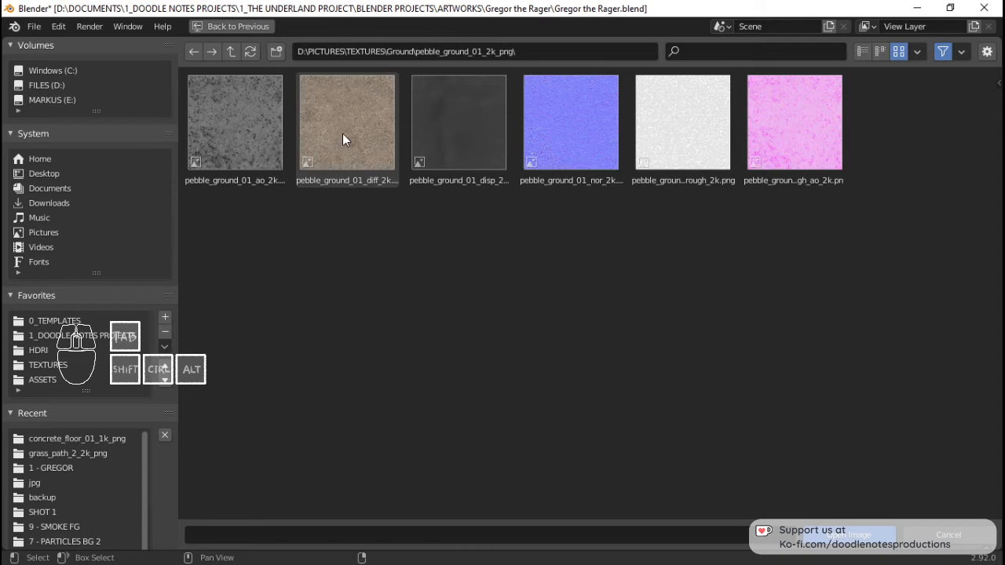
left_click(342, 133)
double_click(342, 134)
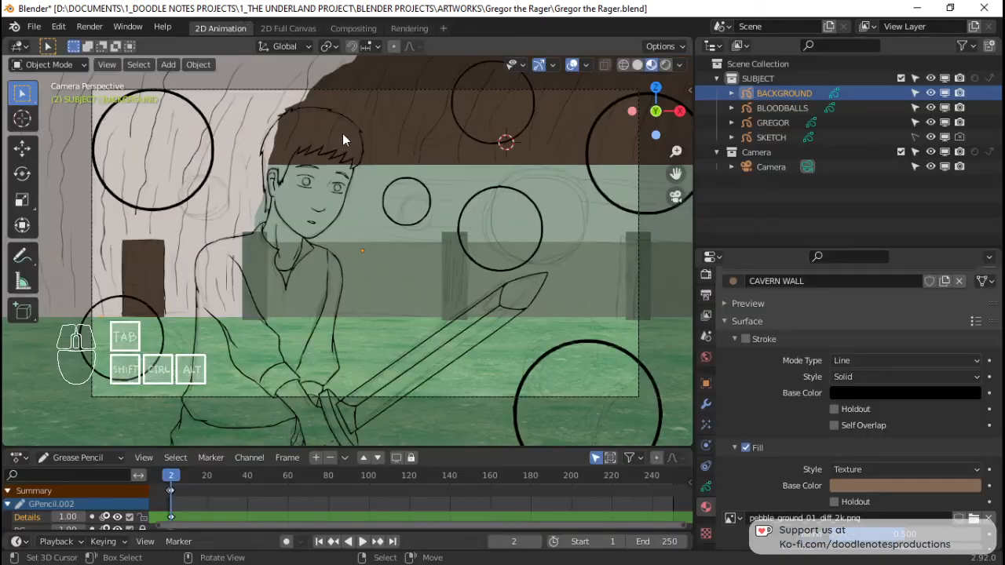
scroll(199, 183, "up", 2)
middle_click_drag(187, 188, 496, 240, "shift")
scroll(497, 240, "up", 3)
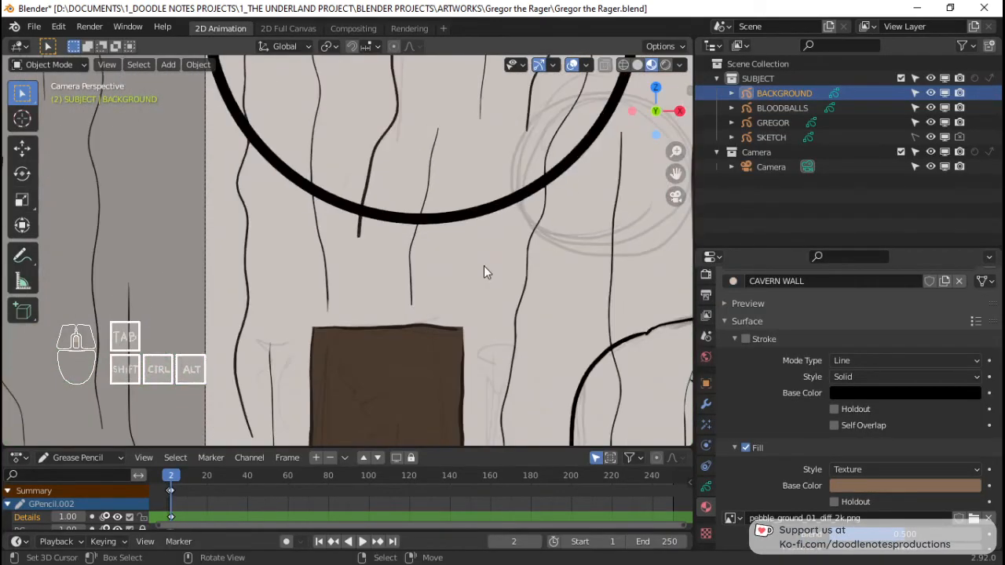
scroll(424, 302, "down", 6)
scroll(866, 447, "down", 3)
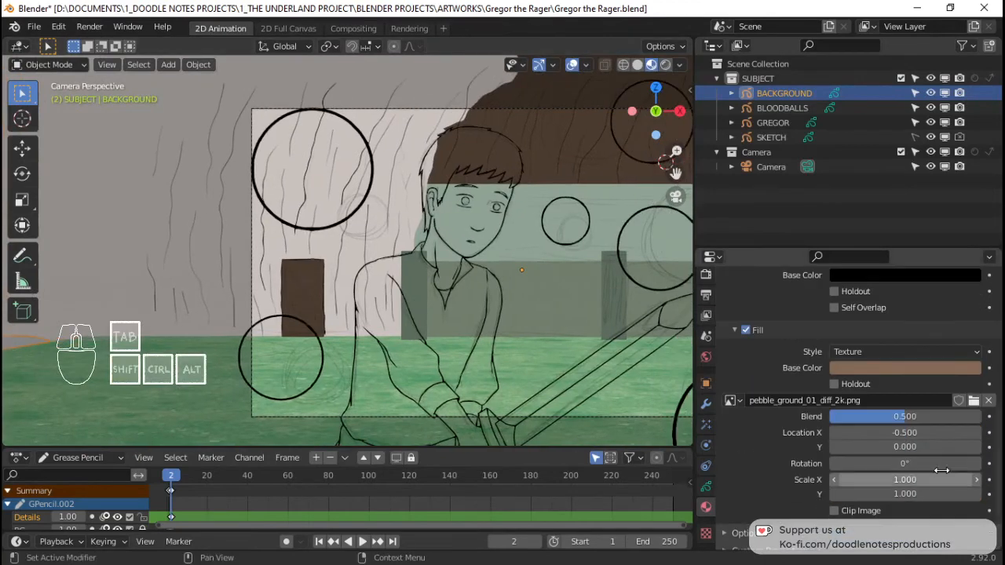
Step: Try pebble_ground_01_ao_2k.png in place of the cavern wall's current fill image and inspect it
left_click(973, 401)
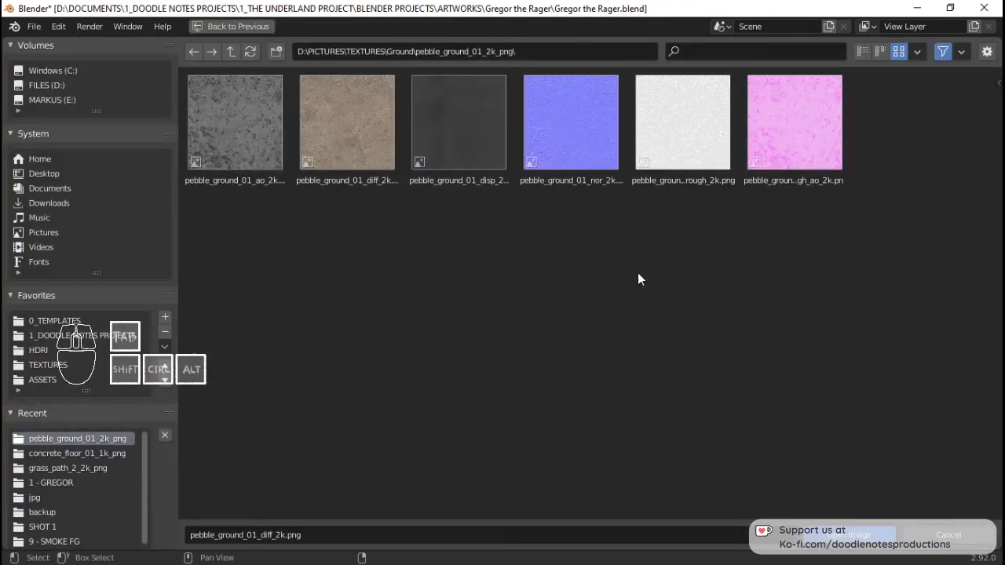
left_click(231, 138)
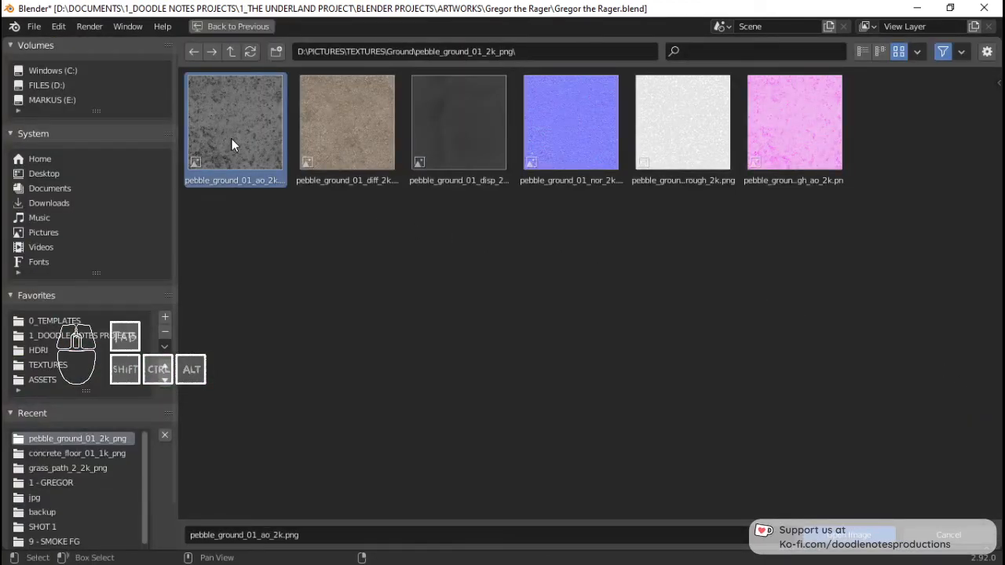
double_click(231, 138)
scroll(340, 250, "up", 4)
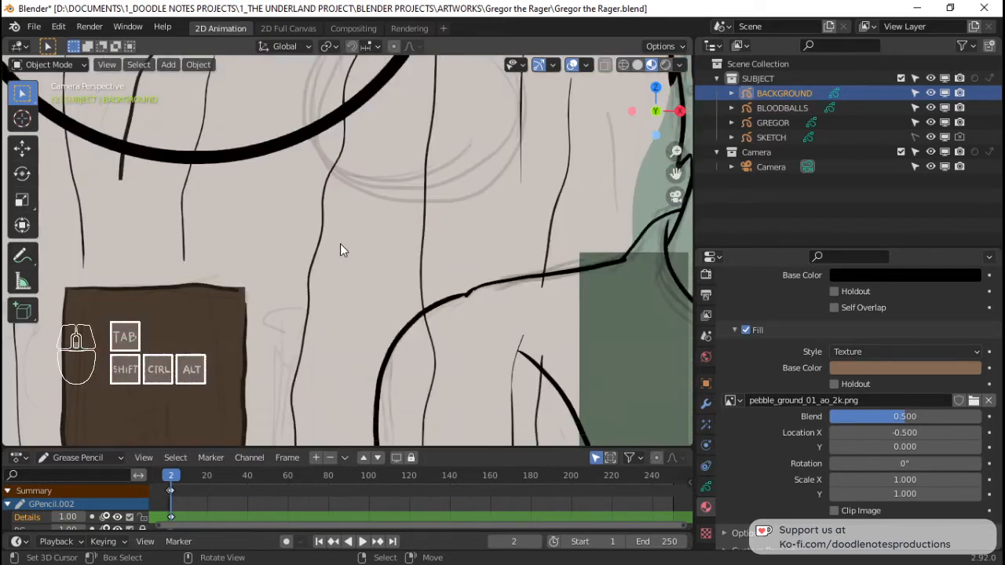
scroll(340, 249, "down", 4)
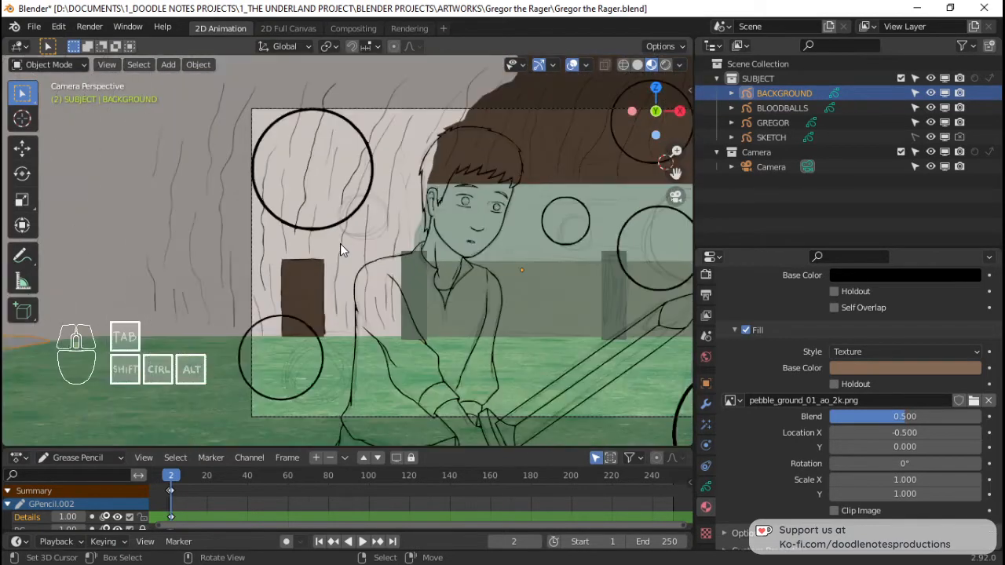
Step: Remove the cavern wall's pebble image and try forrest_ground_01_ao_2k.png from the Ground folder's forrest_ground_01_2k_png subfolder
left_click(989, 401)
left_click(904, 397)
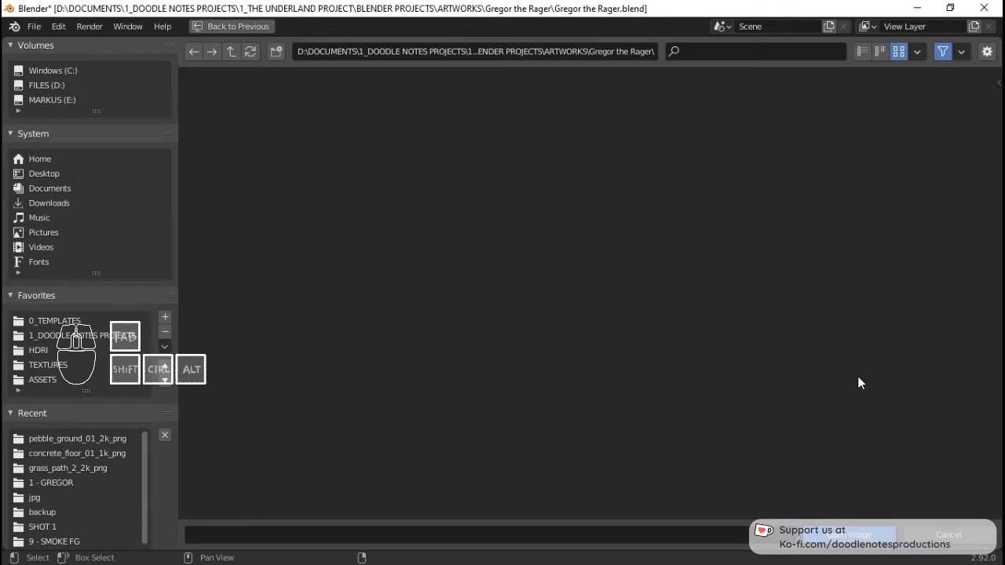
left_click(65, 366)
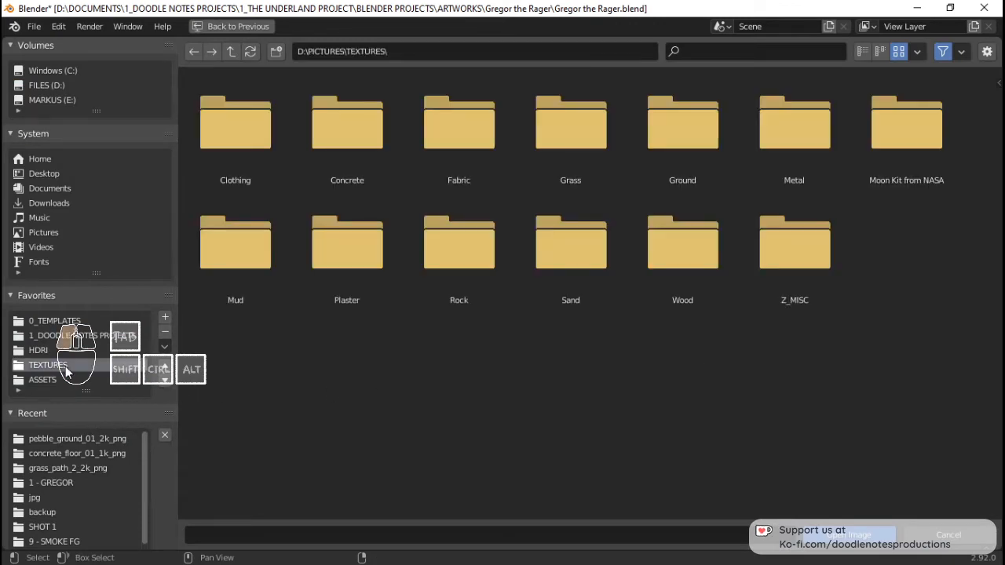
double_click(680, 156)
double_click(243, 130)
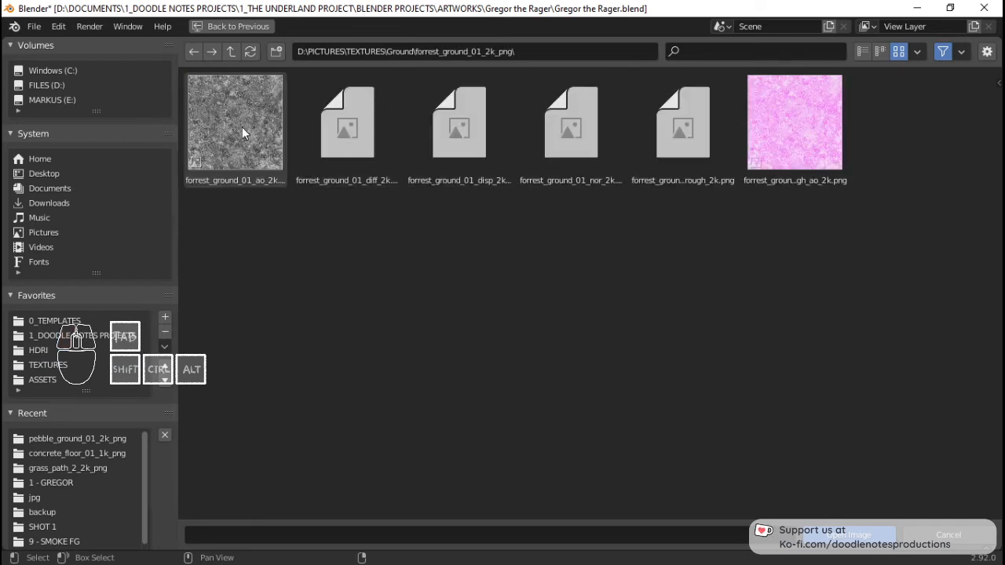
left_click(271, 131)
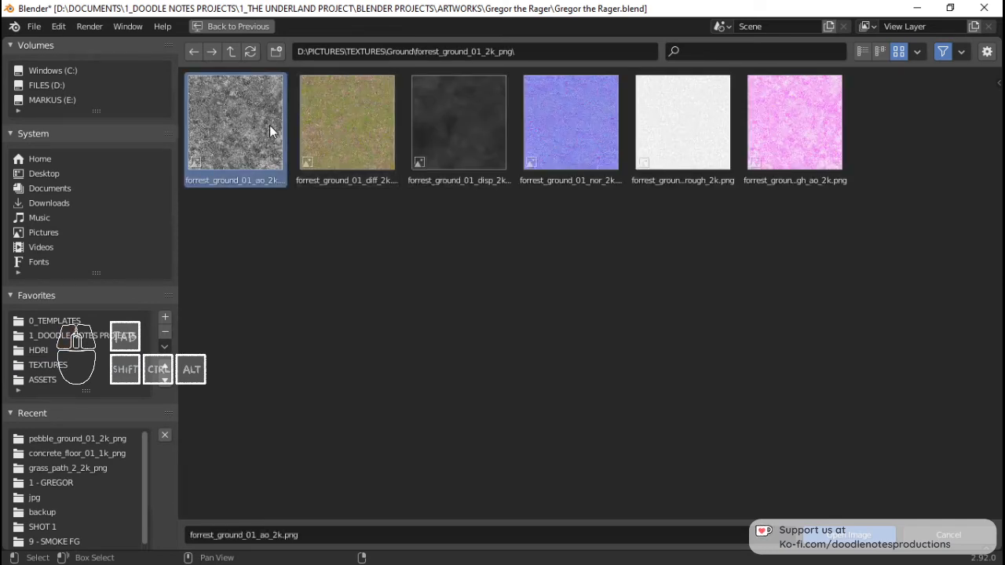
double_click(269, 132)
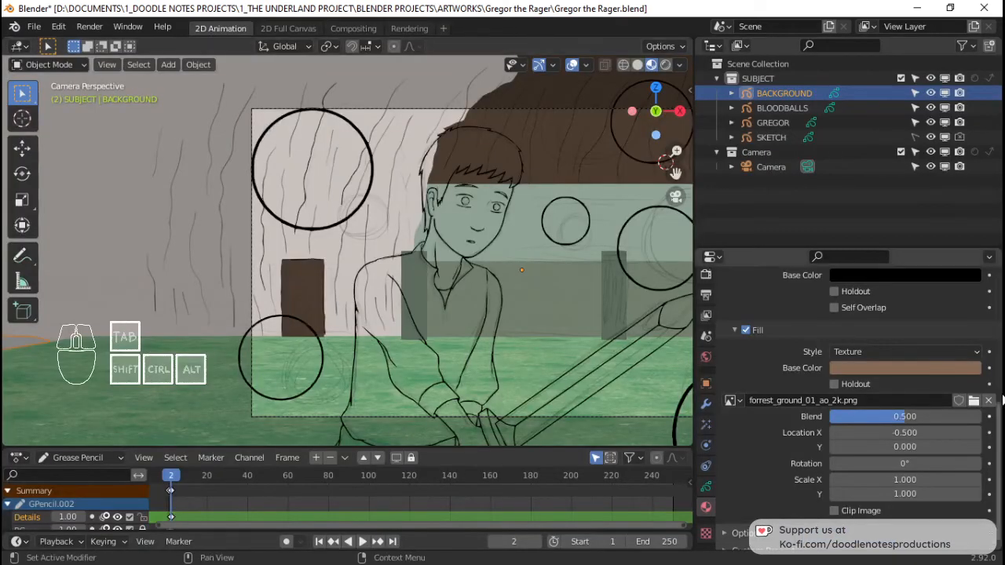
Step: Remove the forest ground image from the CAVERN WALL fill and save the file
left_click(989, 401)
key("ctrl+s")
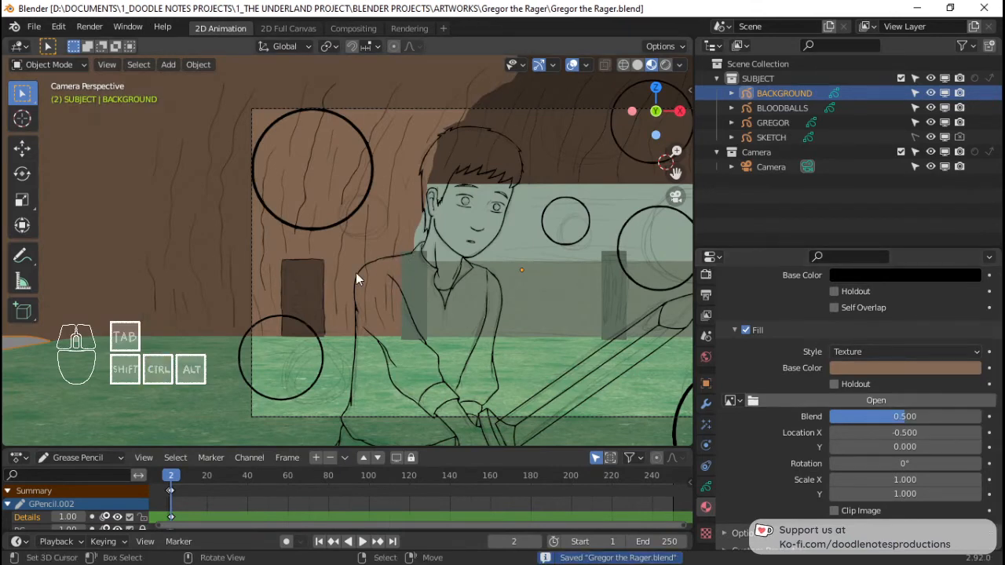
scroll(356, 272, "up", 5)
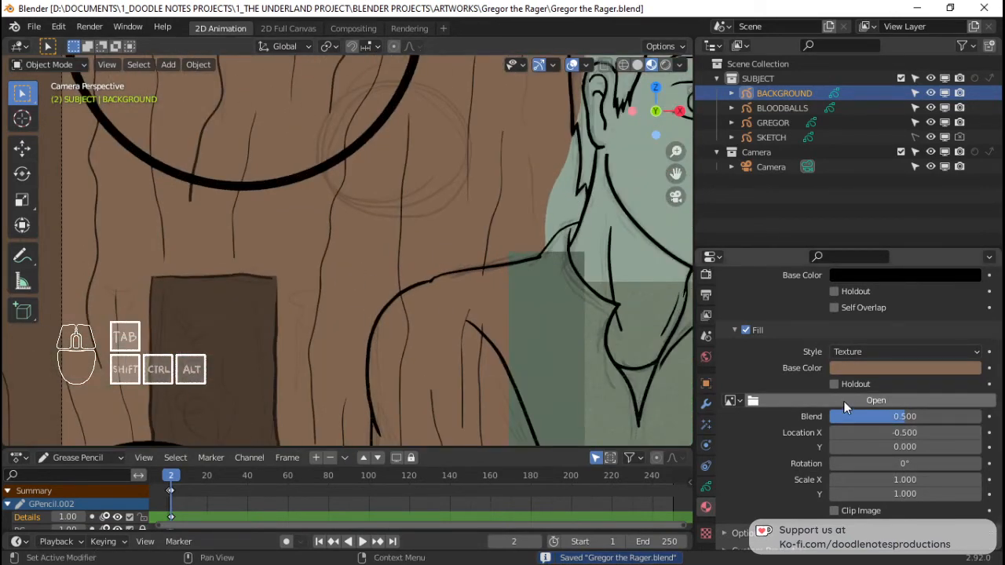
Step: Try pebble_ground_01_diff_2k.png from the loaded images again as the CAVERN WALL fill and save the file
left_click(730, 401)
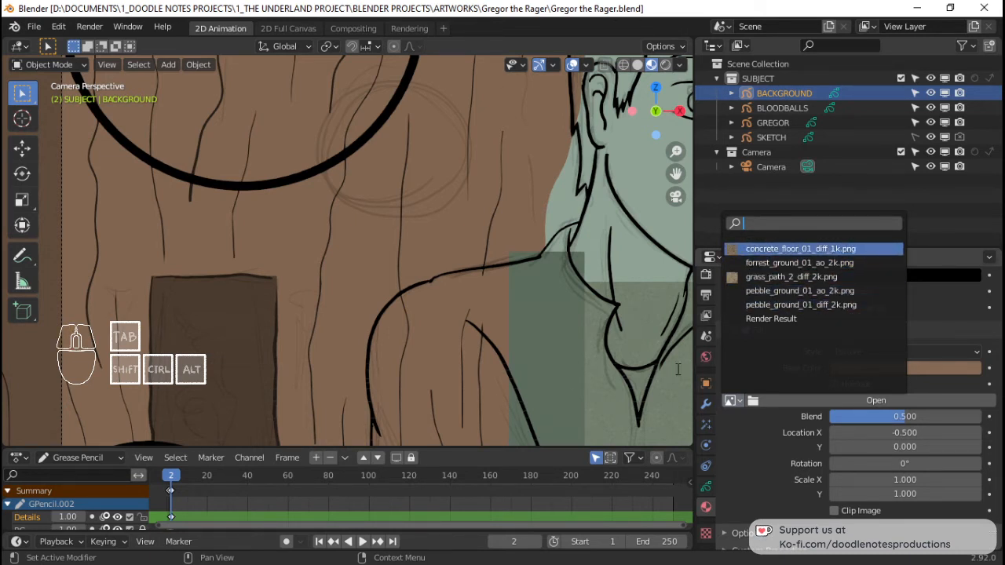
left_click(571, 382)
left_click(730, 400)
left_click(793, 305)
key("ctrl+s")
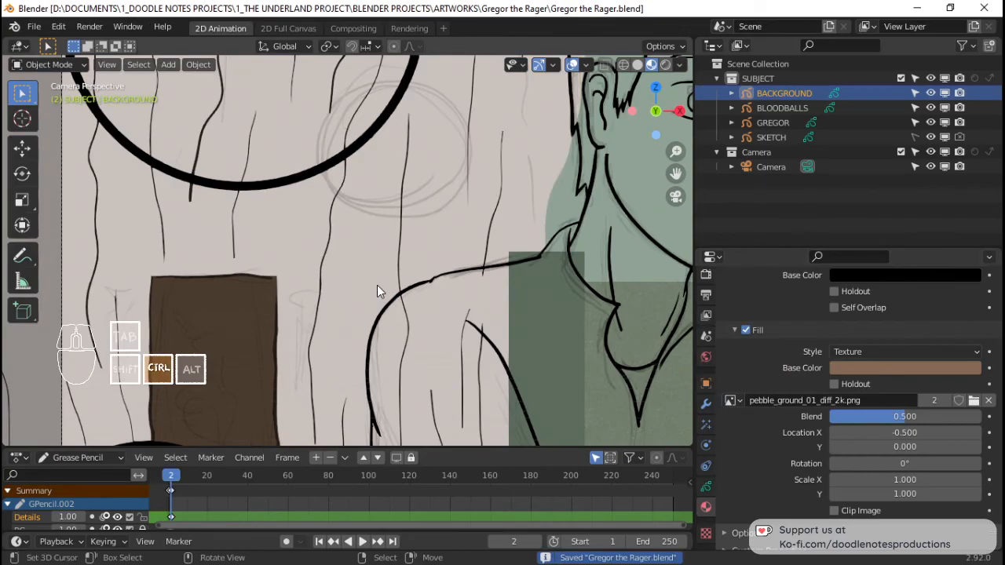
Step: Close and relaunch Blender, reopening the recent file Gregor the Rager.blend
left_click(985, 8)
right_click(413, 196)
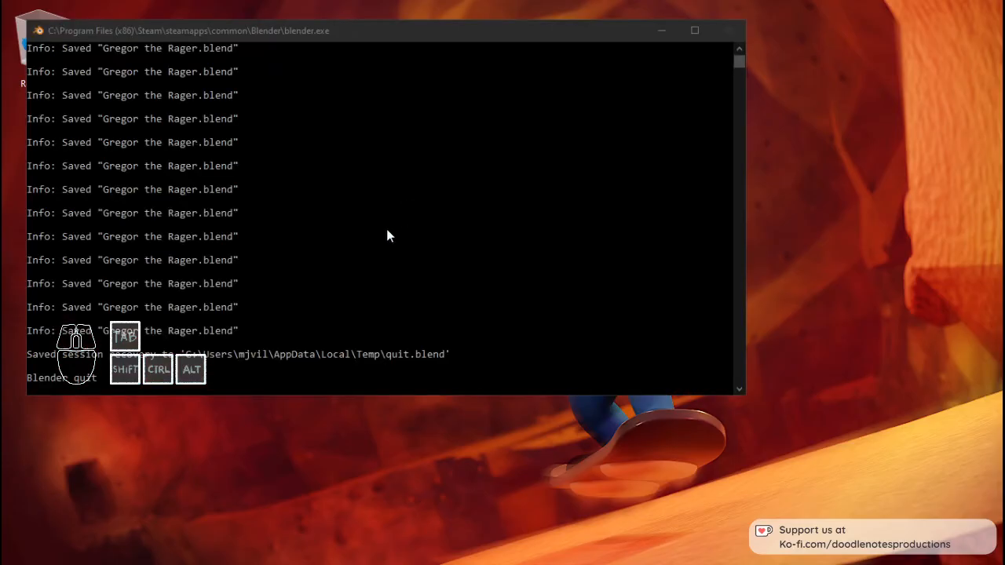
left_click(368, 244)
right_click(505, 139)
left_click(464, 187)
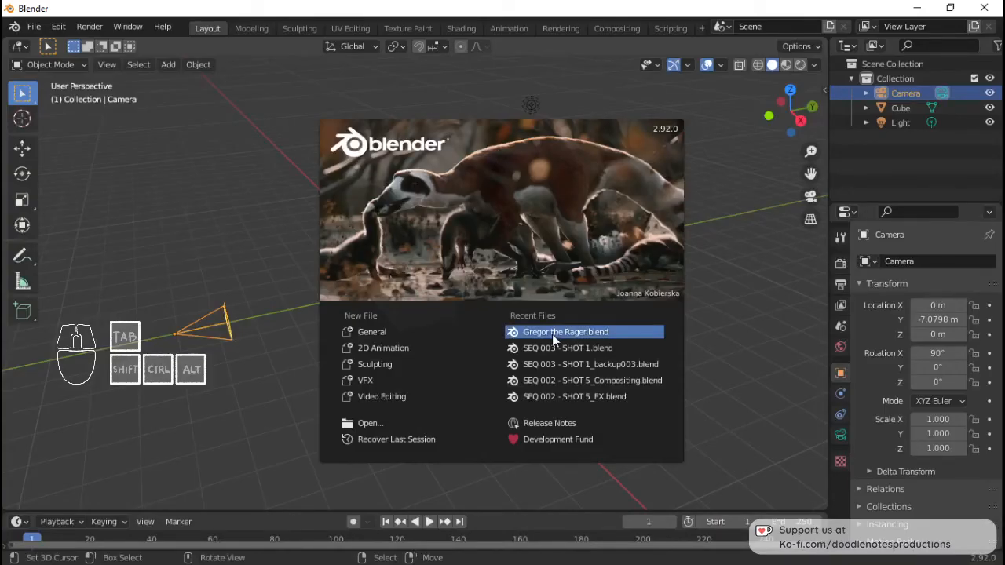
left_click(552, 332)
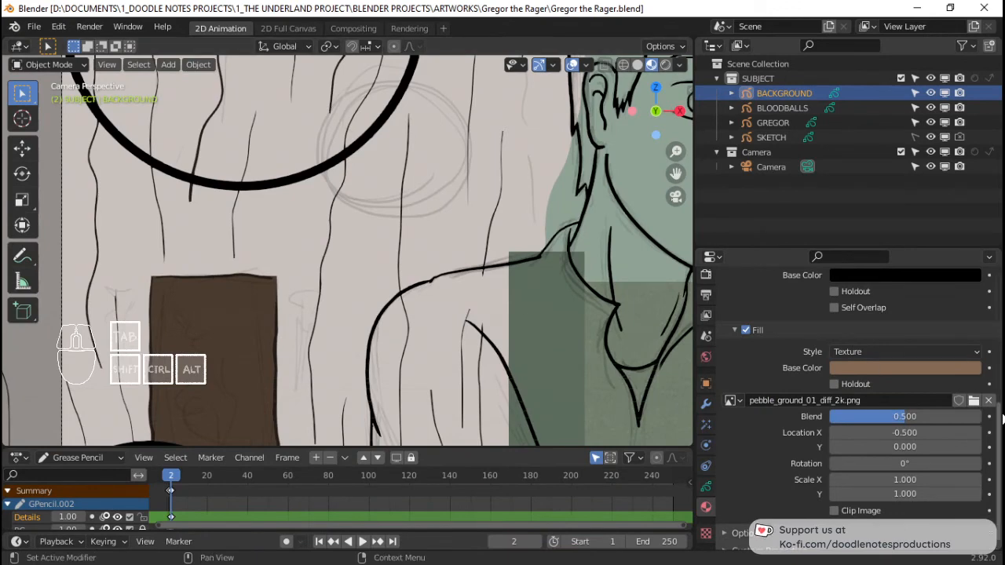
Step: Replace the CAVERN WALL pebble image with brown_mud_dry_diff_2k.png from the TEXTURES Mud folder's brown_mud_dry_2k_png subfolder
left_click(988, 401)
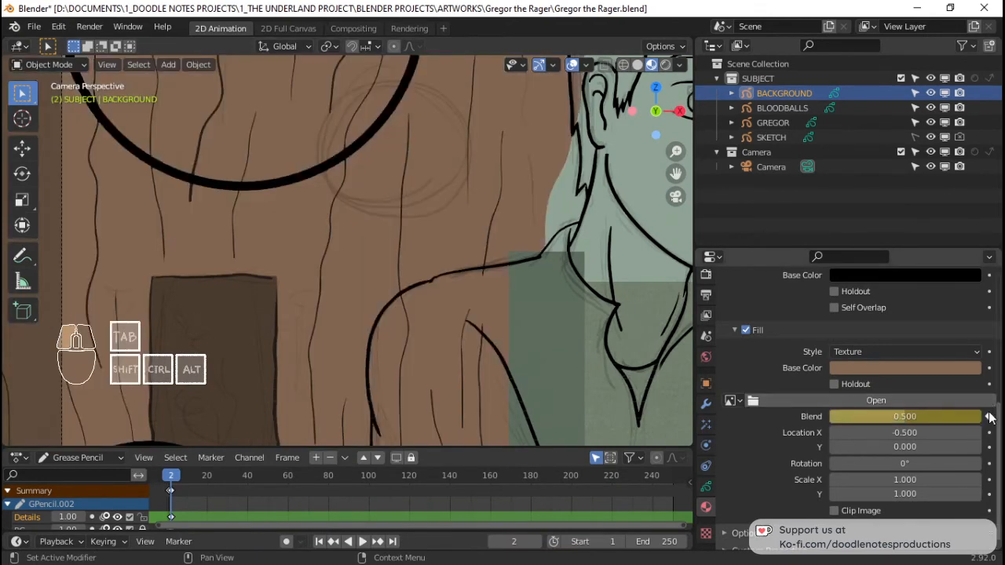
left_click(808, 400)
left_click(75, 365)
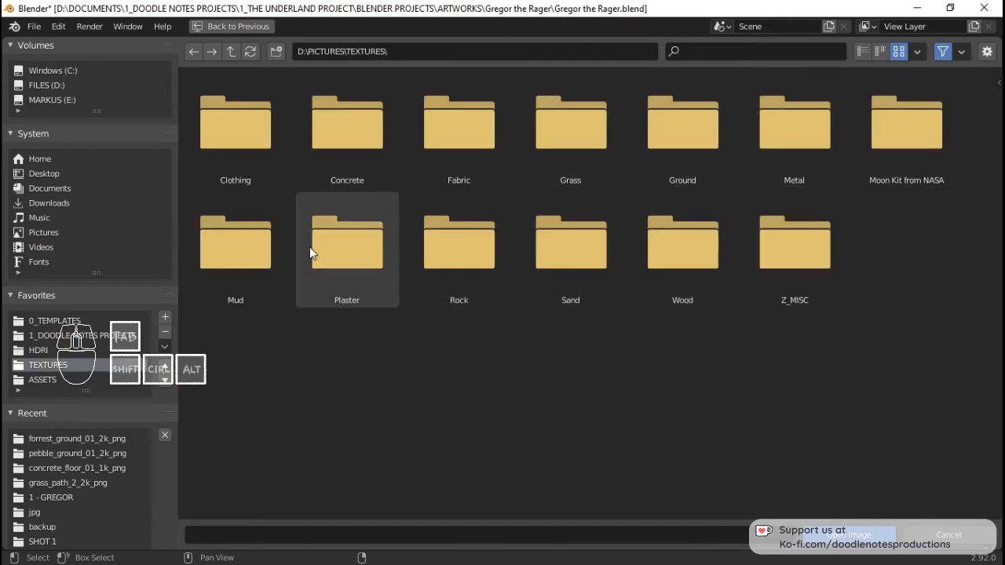
double_click(221, 250)
double_click(222, 115)
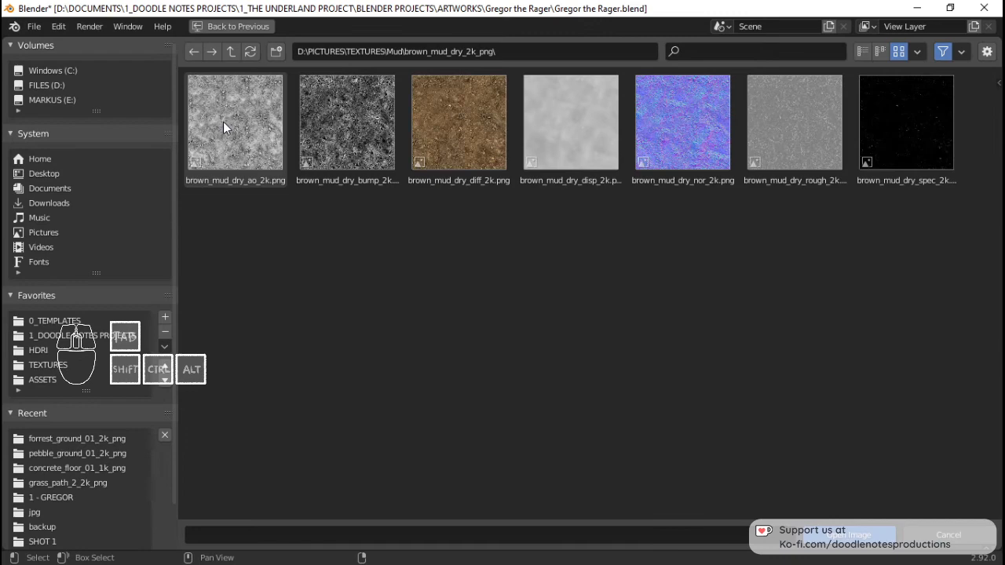
double_click(433, 146)
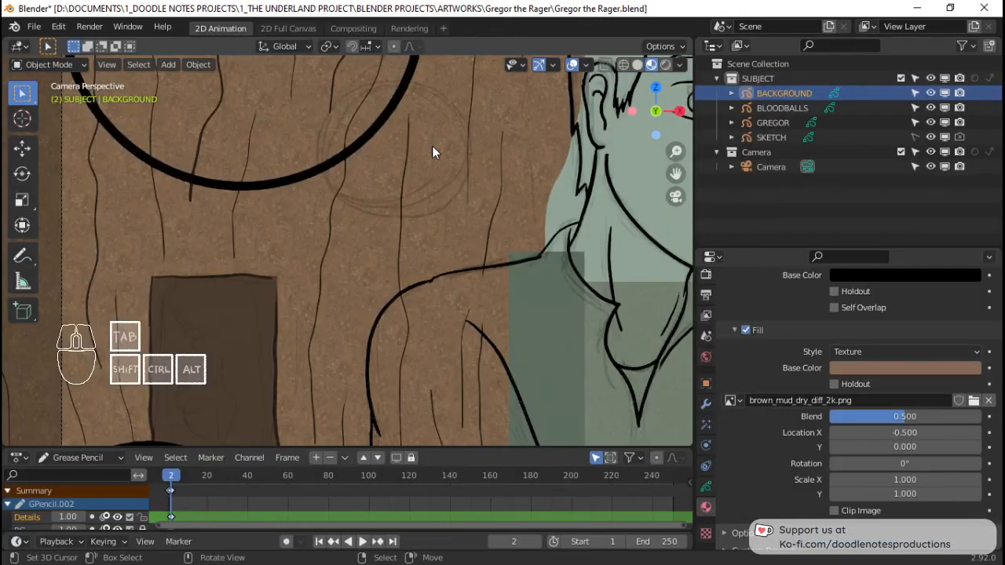
Step: Examine the mud texture on the cavern wall up close and against the rest of the artwork
scroll(390, 225, "up", 5)
scroll(389, 228, "down", 5)
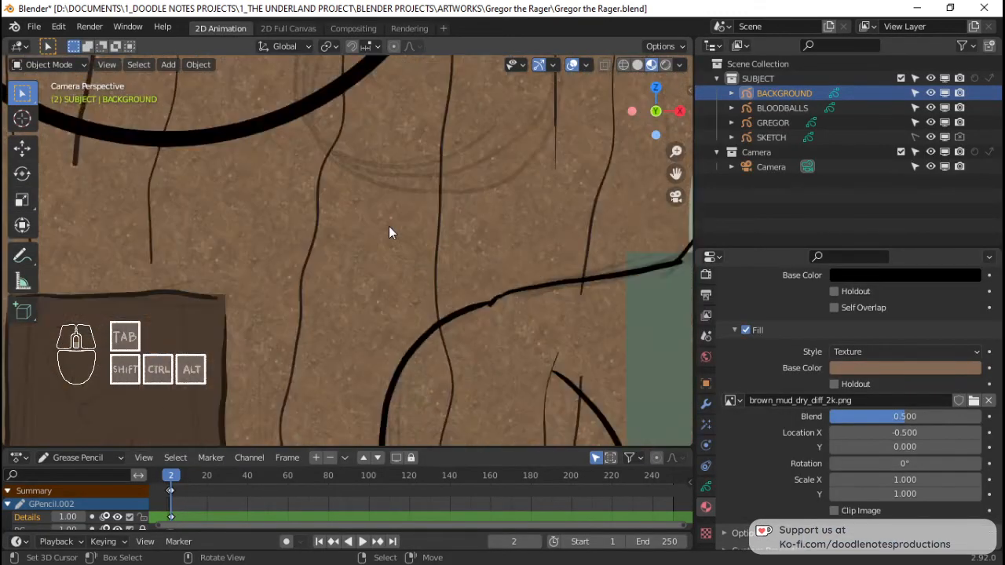
scroll(384, 267, "down", 2)
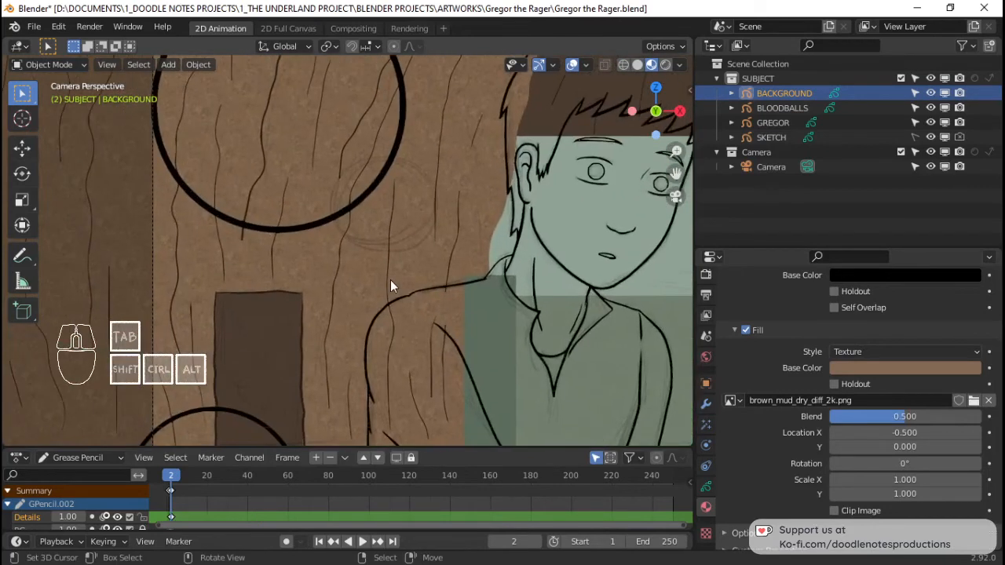
scroll(391, 280, "down", 2)
scroll(404, 294, "up", 2)
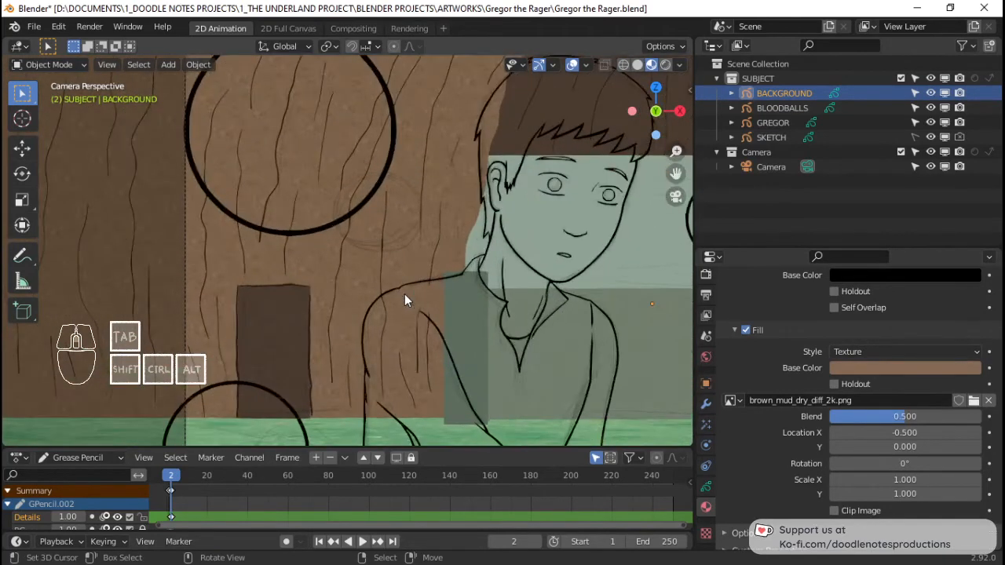
middle_click_drag(405, 294, 351, 313, "shift")
scroll(349, 316, "down", 3)
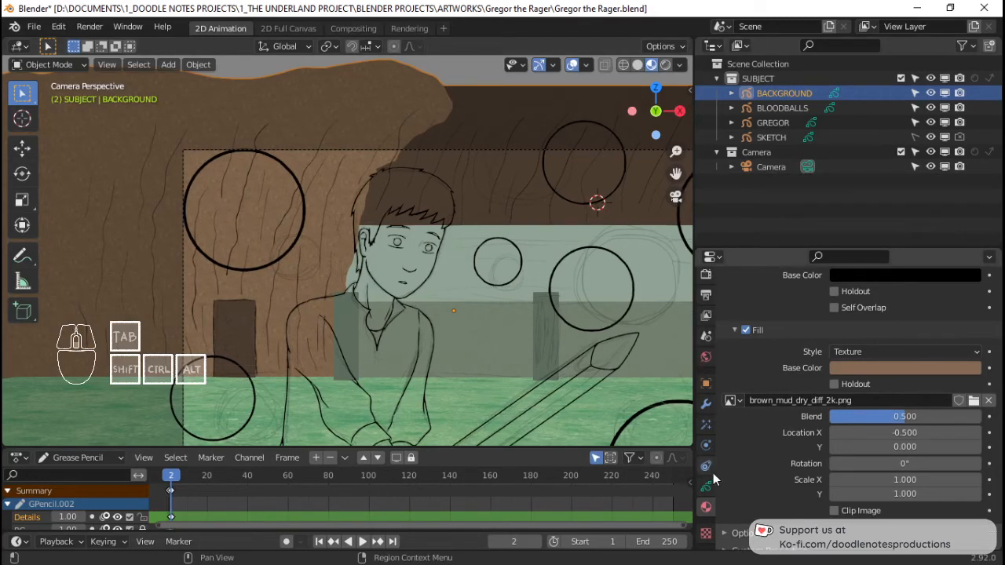
Step: Set the ARENA WALL 2 fill style to Texture and assign the loaded image concrete_floor_01_diff_1k.png
scroll(761, 437, "up", 8)
left_click(782, 353)
scroll(797, 451, "down", 5)
left_click(854, 471)
left_click(831, 499)
left_click(742, 516)
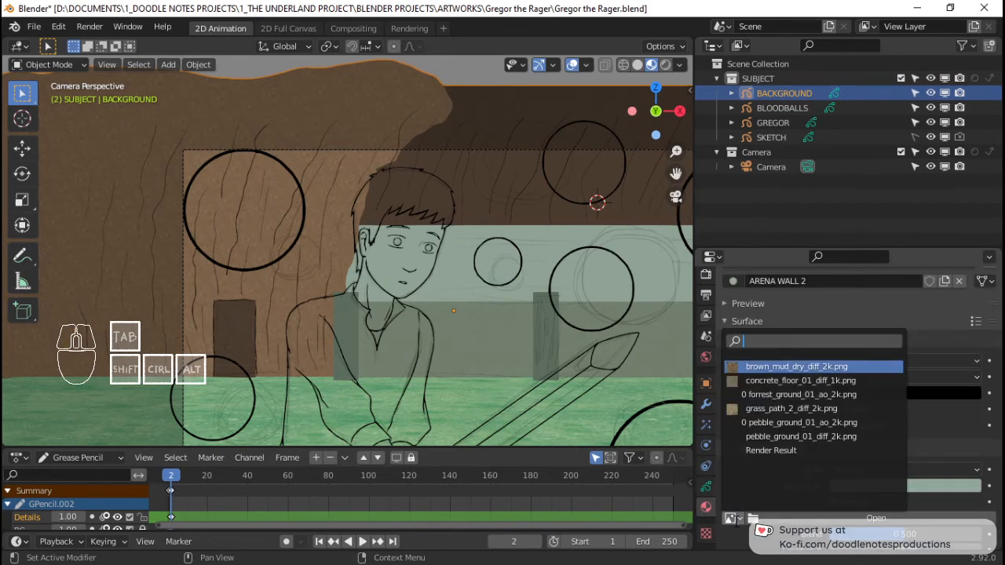
left_click(777, 380)
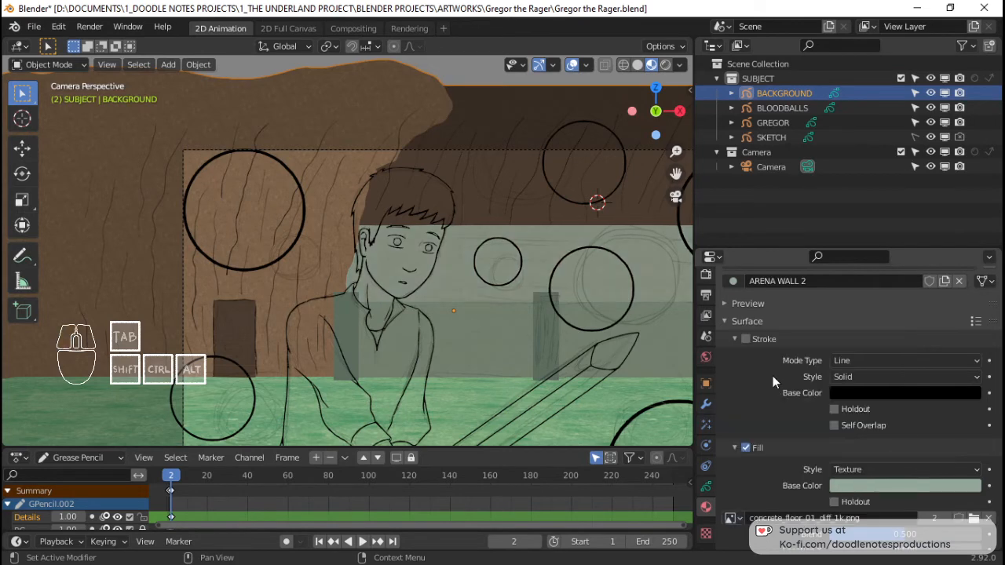
Step: Set the ARENA WALL 2 fill texture's blend to 0.423 and inspect the wall behind the character
scroll(538, 321, "up", 5)
scroll(911, 440, "down", 4)
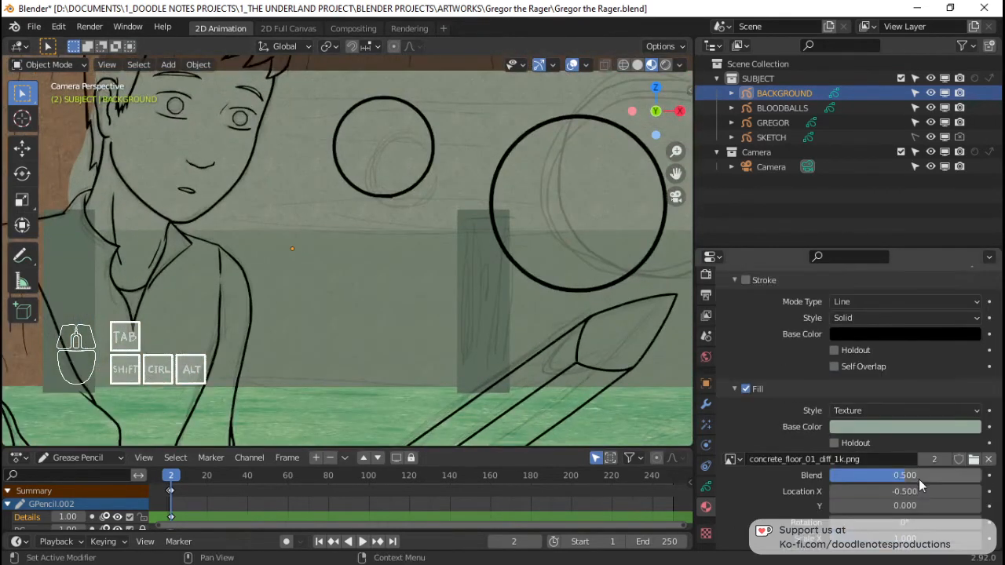
left_click_drag(907, 416, 934, 416)
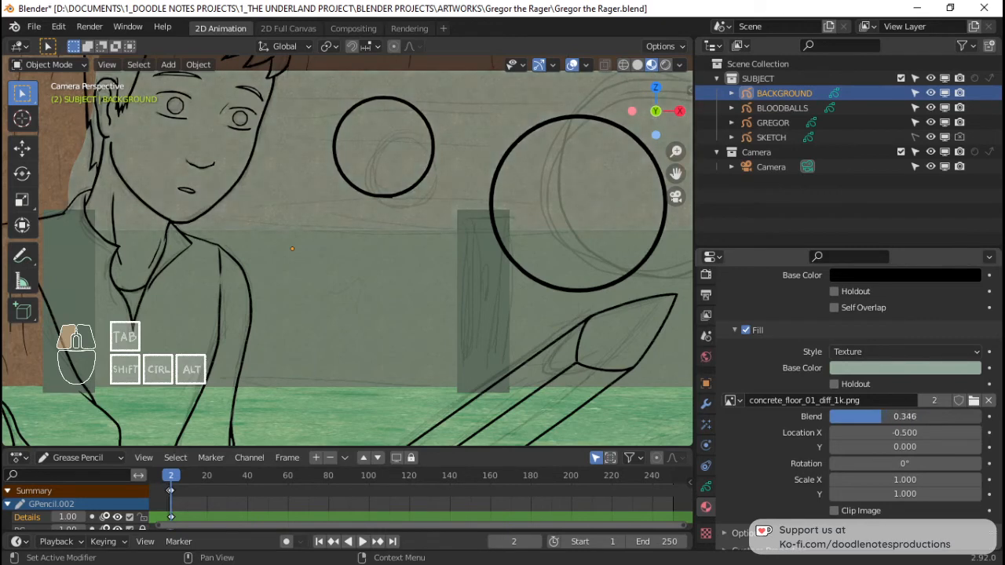
scroll(429, 205, "down", 4)
scroll(435, 323, "up", 2)
middle_click_drag(452, 284, 447, 379, "shift")
scroll(456, 346, "up", 2)
scroll(476, 264, "down", 2)
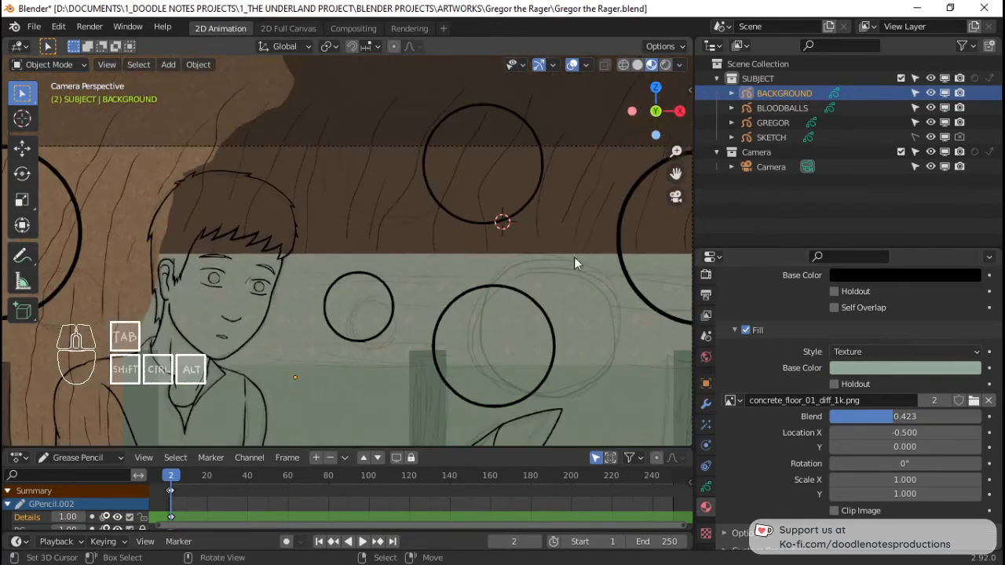
Step: Set the CAVERN WALL 2 fill style to Texture and assign the loaded image brown_mud_dry_diff_2k.png
scroll(746, 424, "up", 8)
left_click(782, 368)
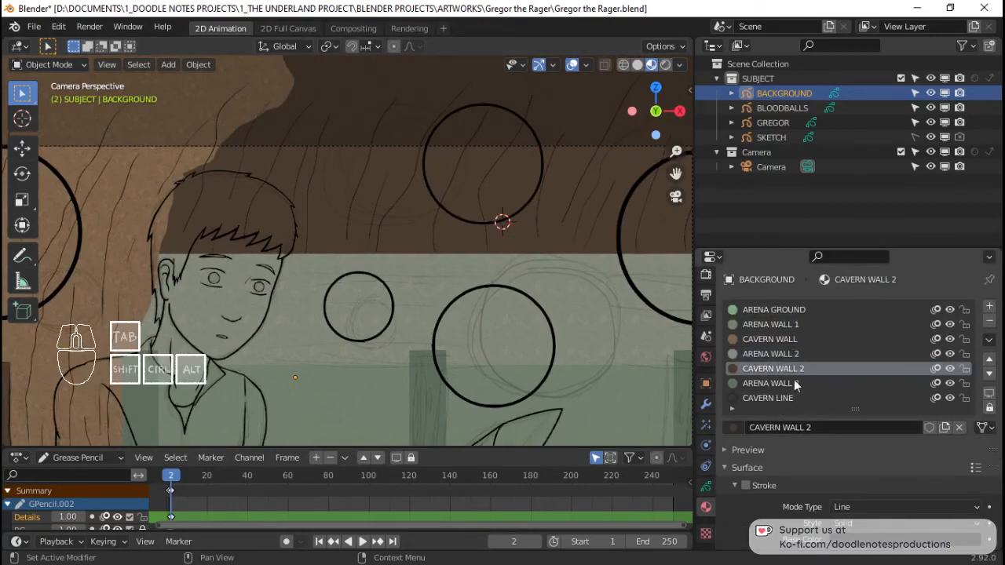
scroll(793, 393, "down", 4)
left_click(846, 470)
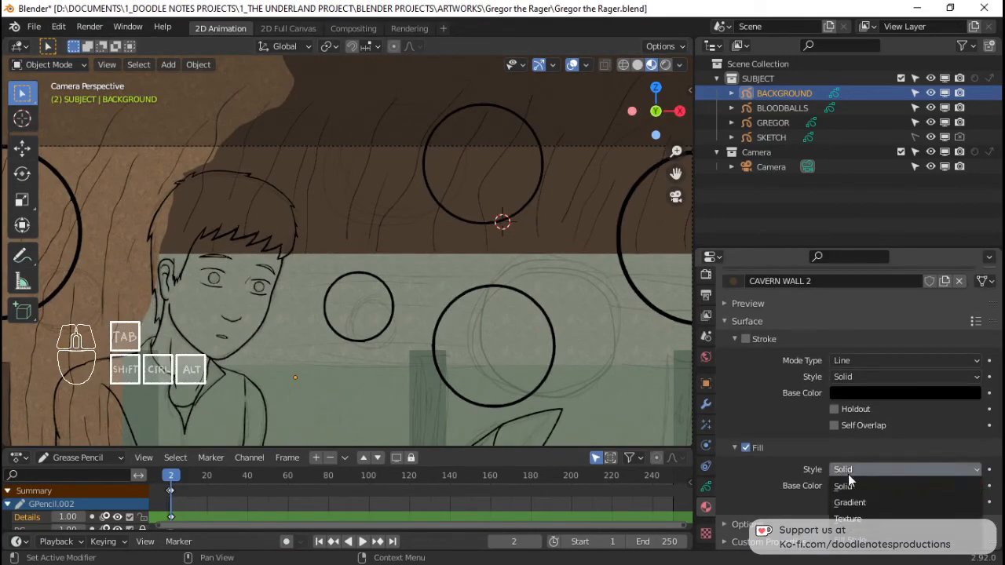
left_click(841, 519)
left_click(731, 520)
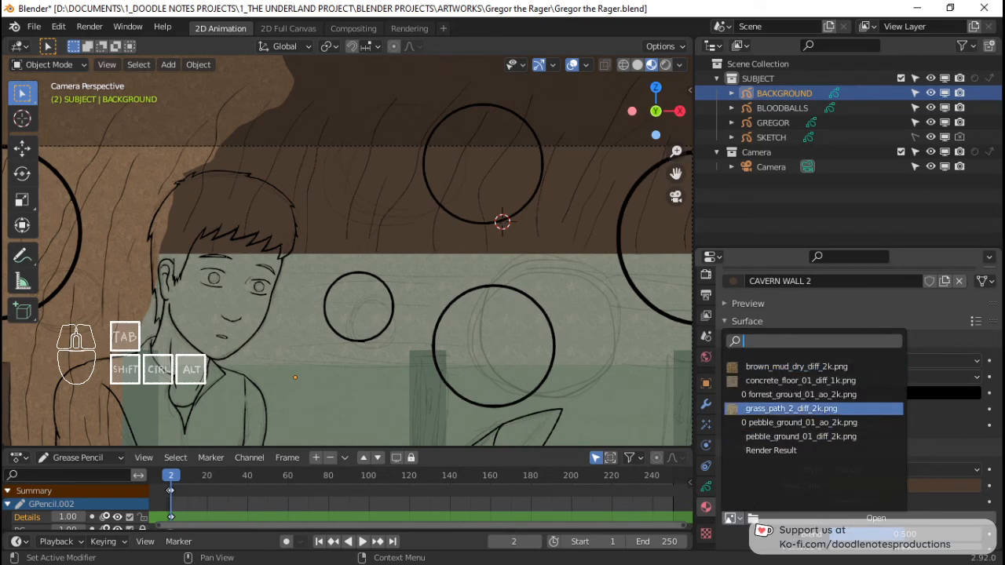
left_click(796, 365)
Step: Set the CAVERN WALL 2 texture scale to 3.200 in X and 5.600 in Y and inspect it
scroll(842, 463, "down", 4)
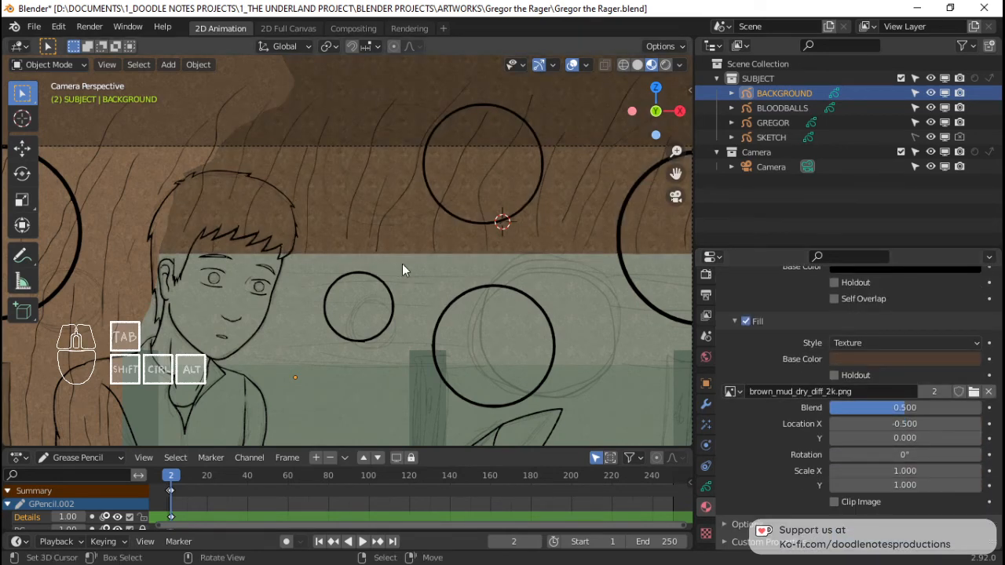
mouse_move(883, 472)
left_mouse_down()
mouse_move(939, 472)
mouse_move(895, 487)
mouse_move(920, 487)
mouse_move(860, 472)
mouse_move(892, 486)
left_mouse_up()
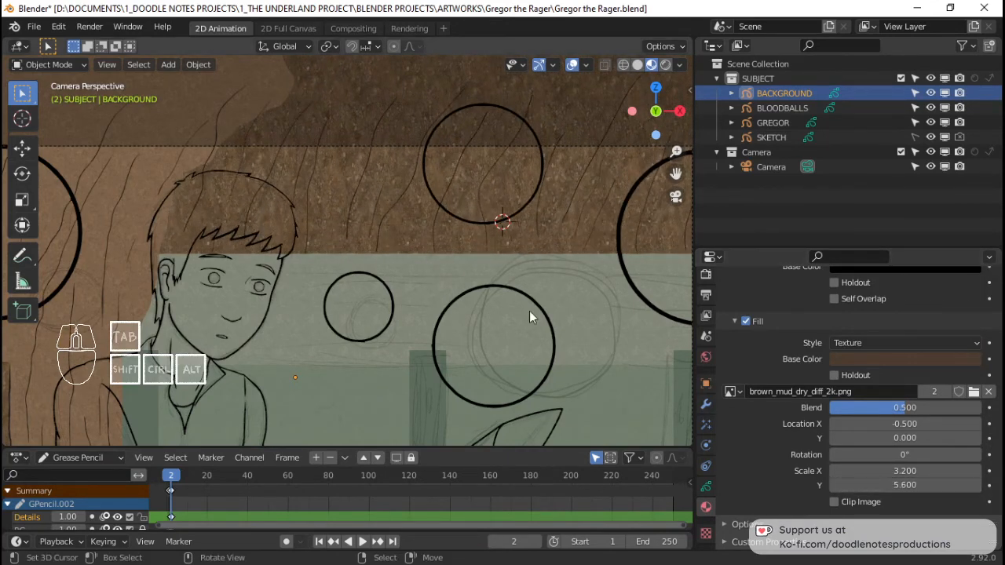
scroll(453, 264, "down", 4)
scroll(392, 274, "up", 5)
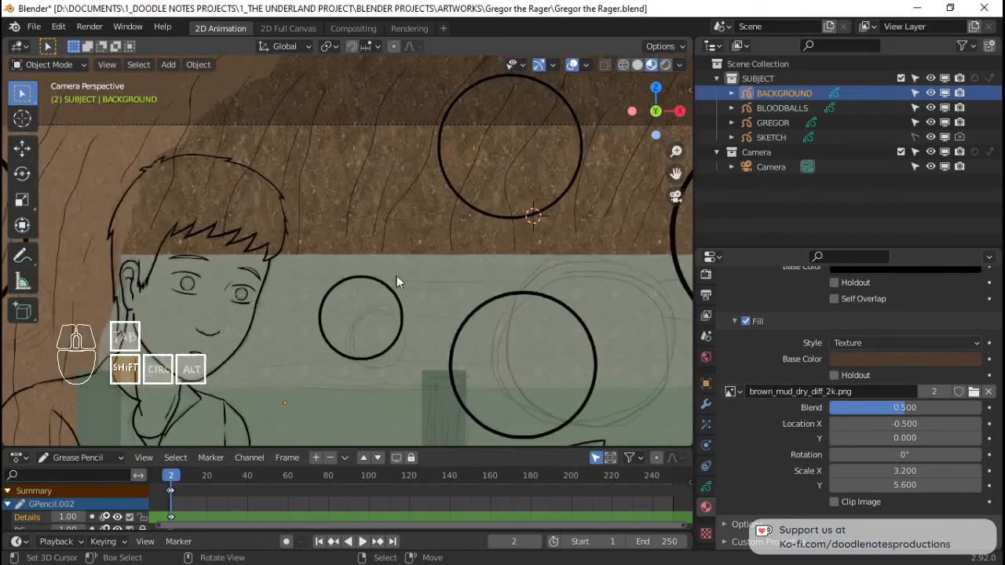
scroll(397, 283, "down", 2)
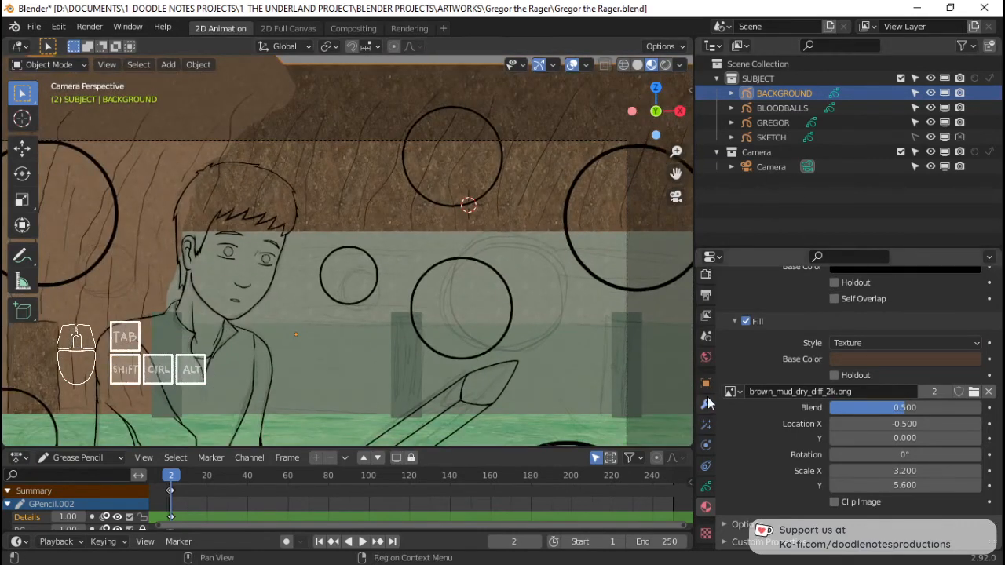
Step: Set the ARENA WALL 3 fill style to Texture and assign the loaded image concrete_floor_01_diff_1k.png
scroll(754, 412, "up", 8)
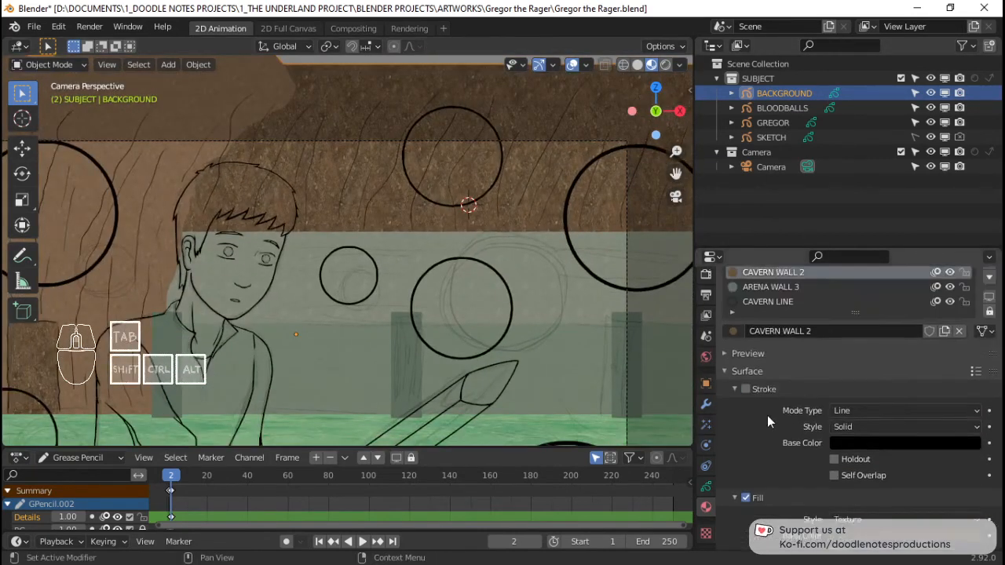
left_click(765, 380)
scroll(832, 462, "down", 5)
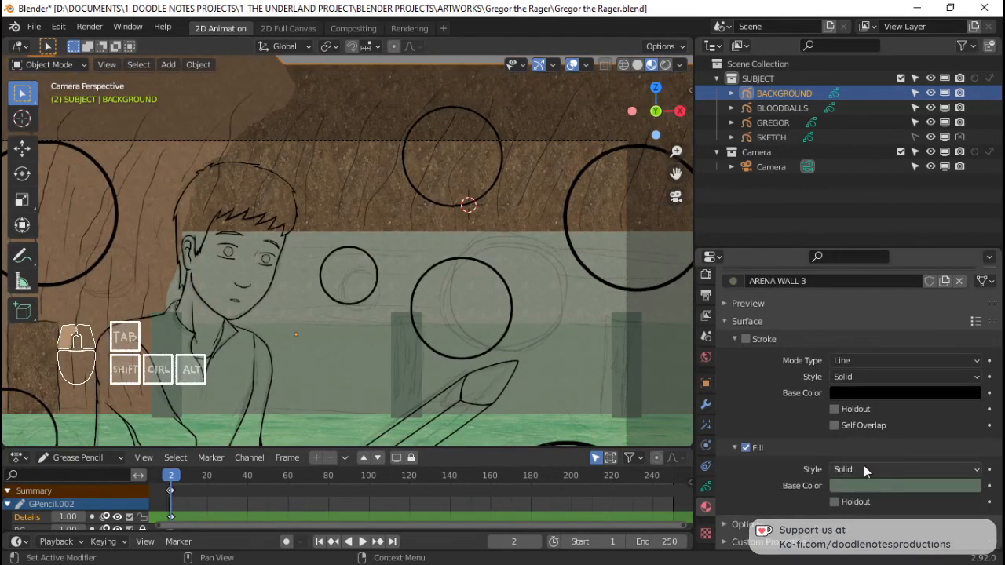
left_click(864, 469)
left_click(858, 520)
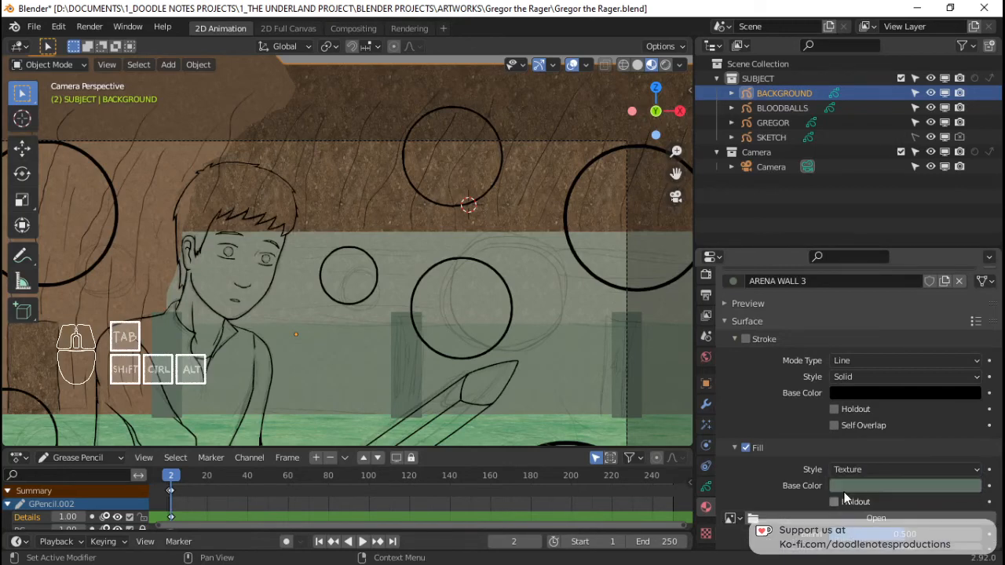
left_click(741, 515)
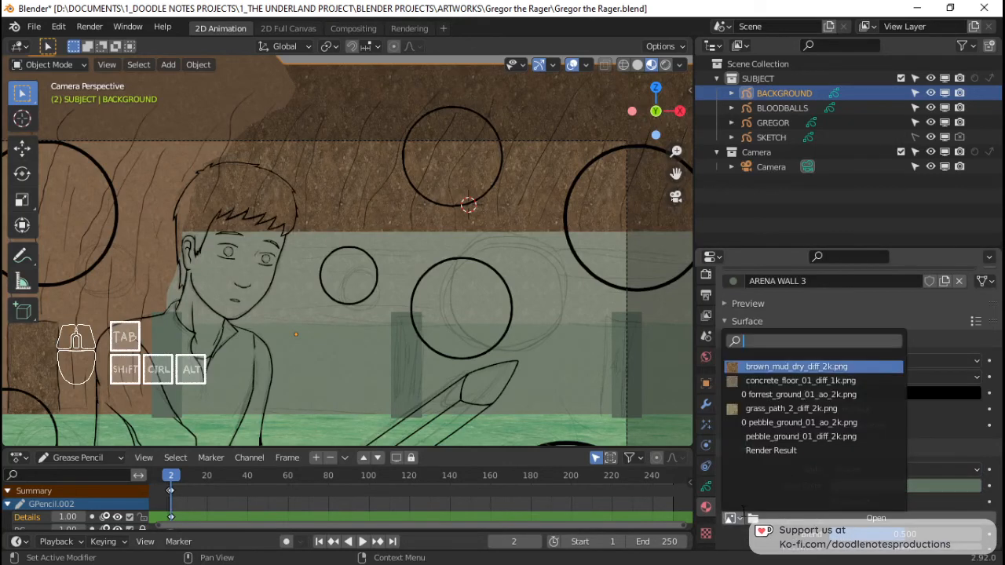
left_click(806, 380)
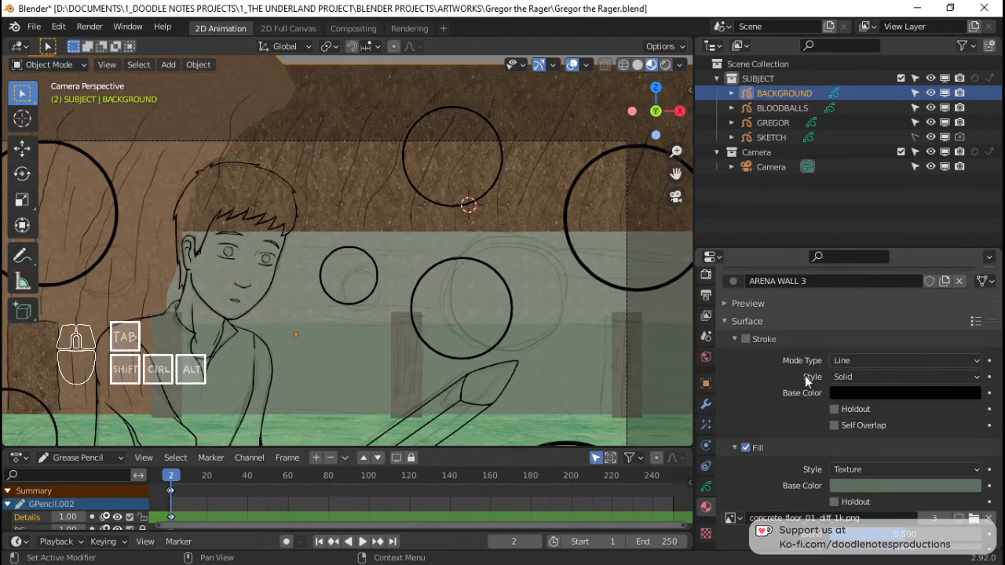
Step: Disable the SKETCH object in the viewport and review the whole camera frame without it
scroll(364, 299, "down", 4)
left_click(944, 137)
scroll(358, 302, "up", 2)
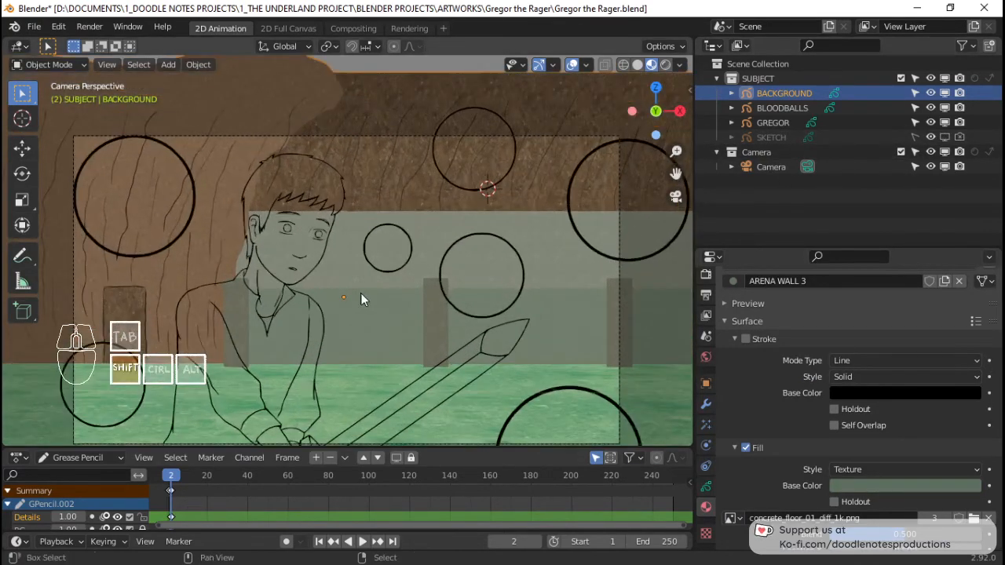
scroll(373, 266, "down", 1)
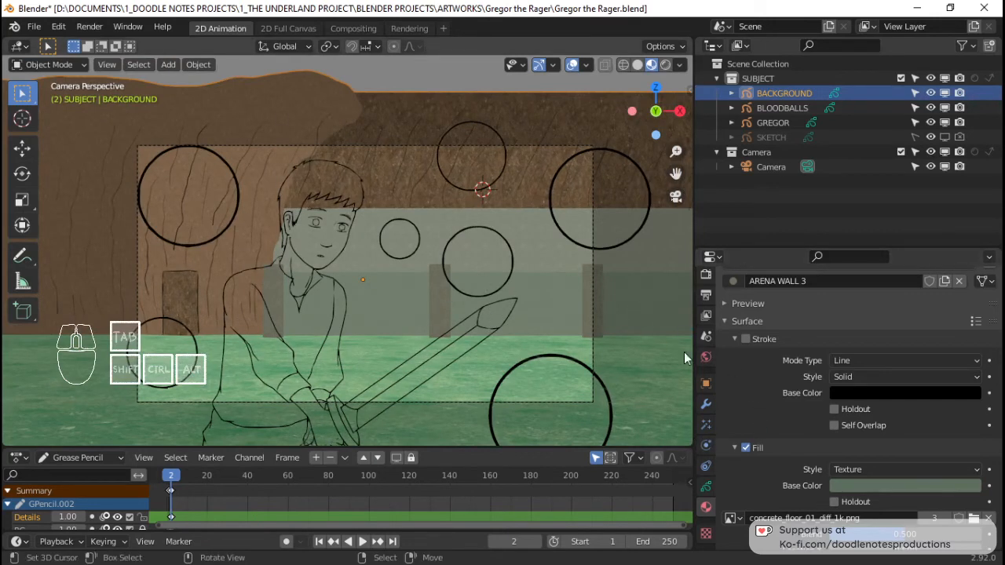
Step: Try an olive green base color for the ARENA WALL 3 fill
left_click(872, 486)
mouse_move(892, 344)
left_mouse_down()
mouse_move(930, 338)
mouse_move(872, 318)
mouse_move(927, 303)
mouse_move(852, 345)
mouse_move(872, 358)
mouse_move(932, 314)
mouse_move(920, 352)
mouse_move(875, 334)
left_mouse_up()
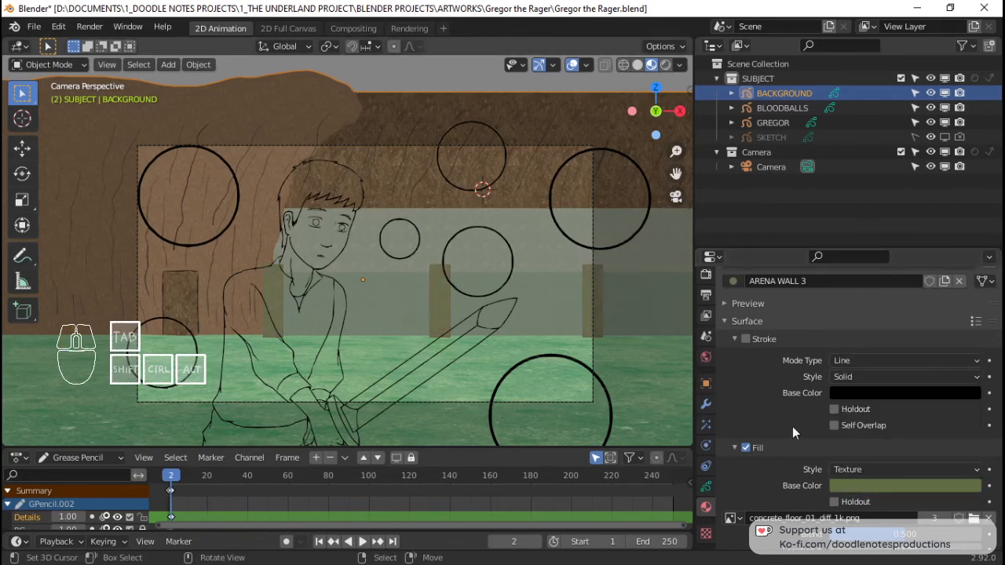
Step: Change the CAVERN WALL 2 fill's base color to a dark navy blue
scroll(793, 353, "up", 5)
left_click(793, 340)
scroll(909, 470, "down", 4)
left_click(910, 422)
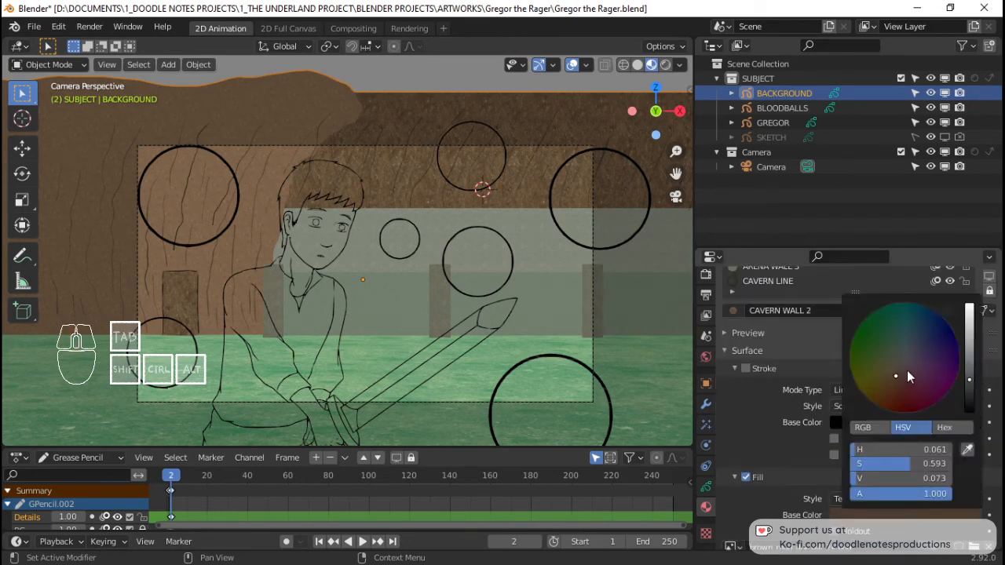
left_click_drag(901, 374, 900, 373)
left_click_drag(887, 316, 916, 337)
left_click_drag(975, 378, 971, 394)
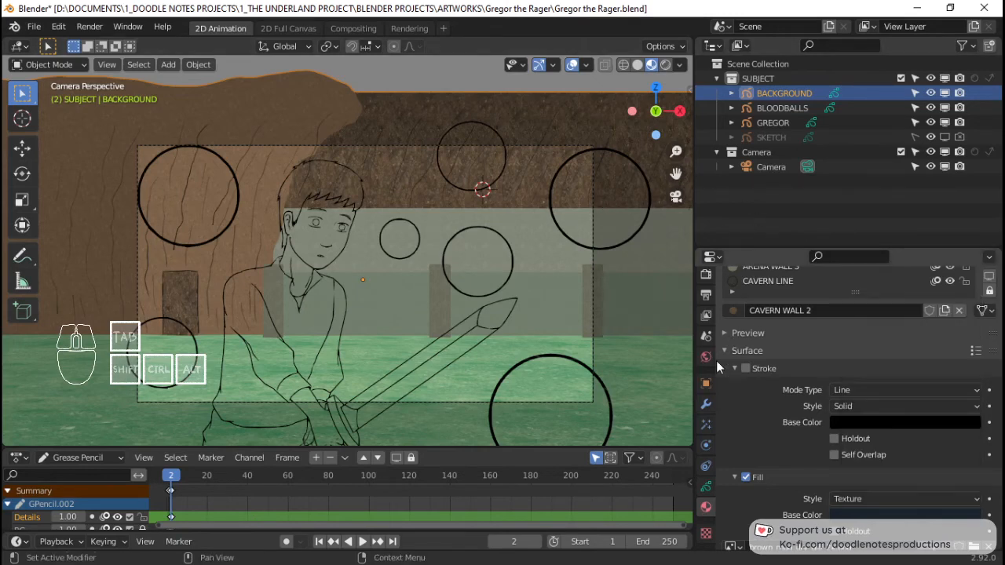
Step: Add a Blur effect to the BACKGROUND object and enable Use Depth of Field for it
left_click(706, 486)
left_click(706, 426)
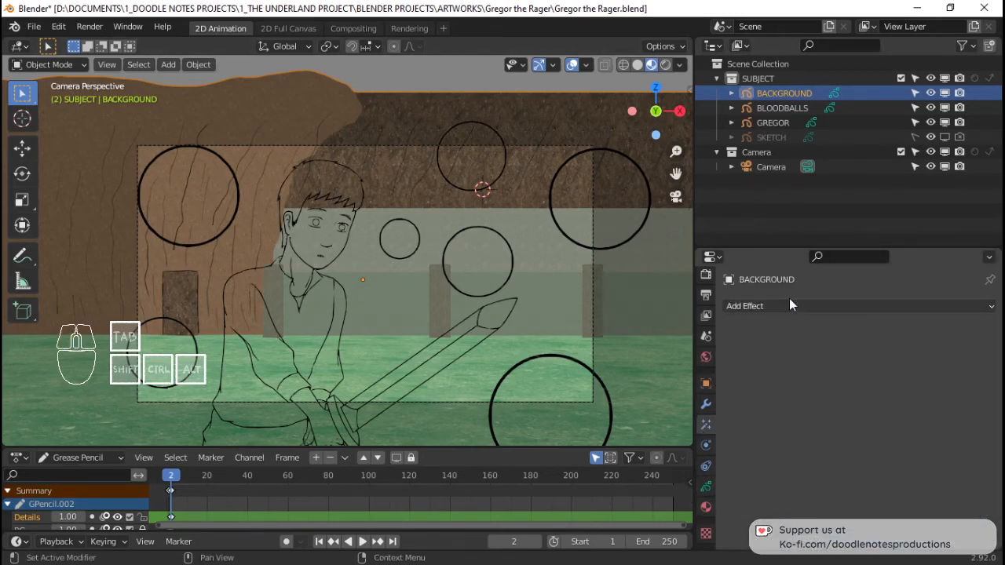
left_click(793, 307)
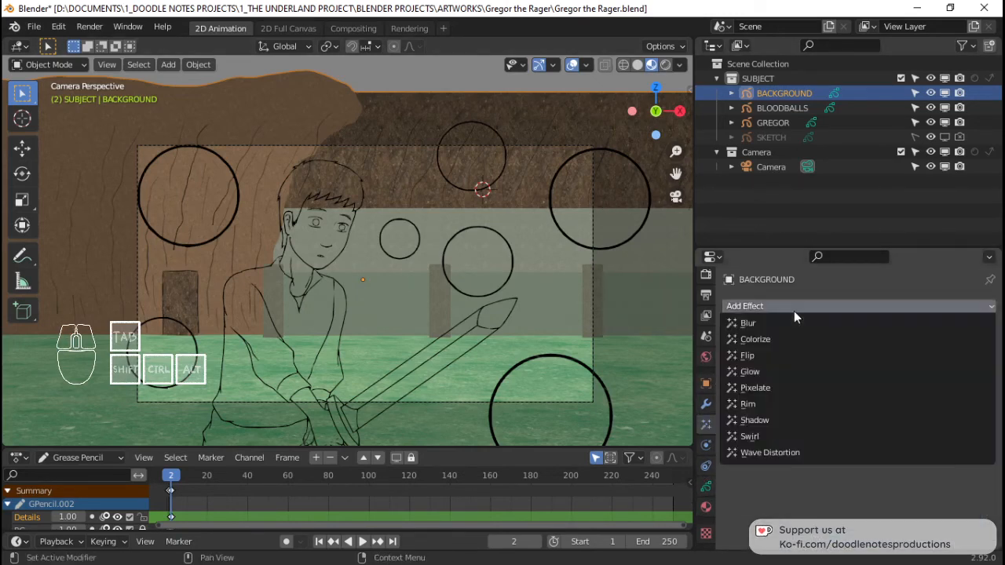
left_click(789, 325)
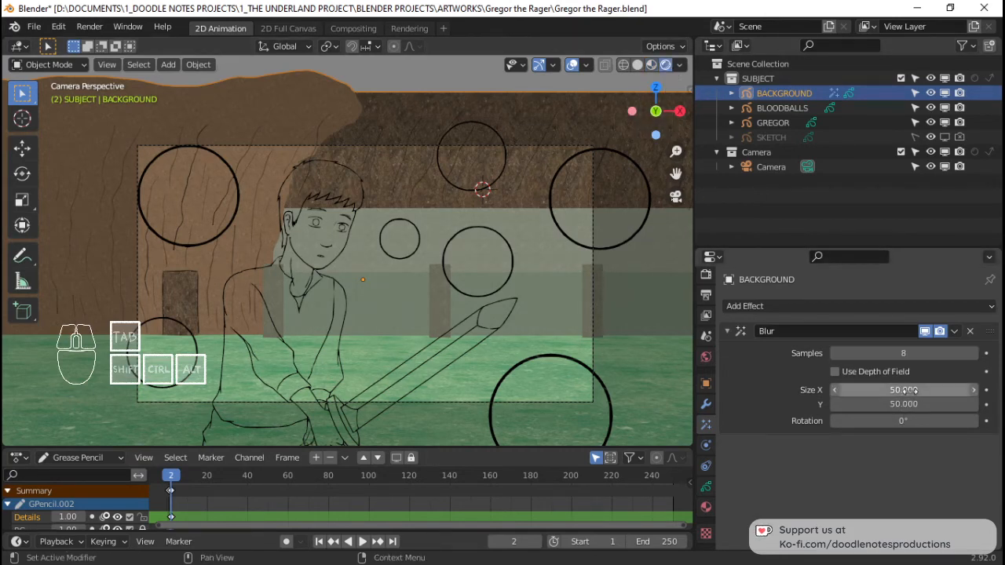
left_click(834, 372)
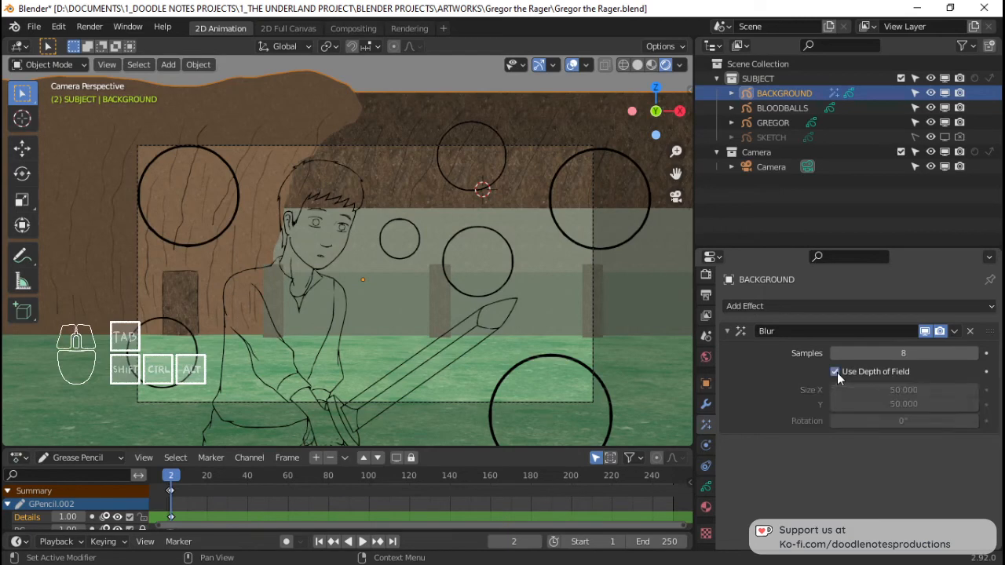
Step: Enable Depth of Field on the camera and set its aperture F-Stop to 0.5
left_click(539, 147)
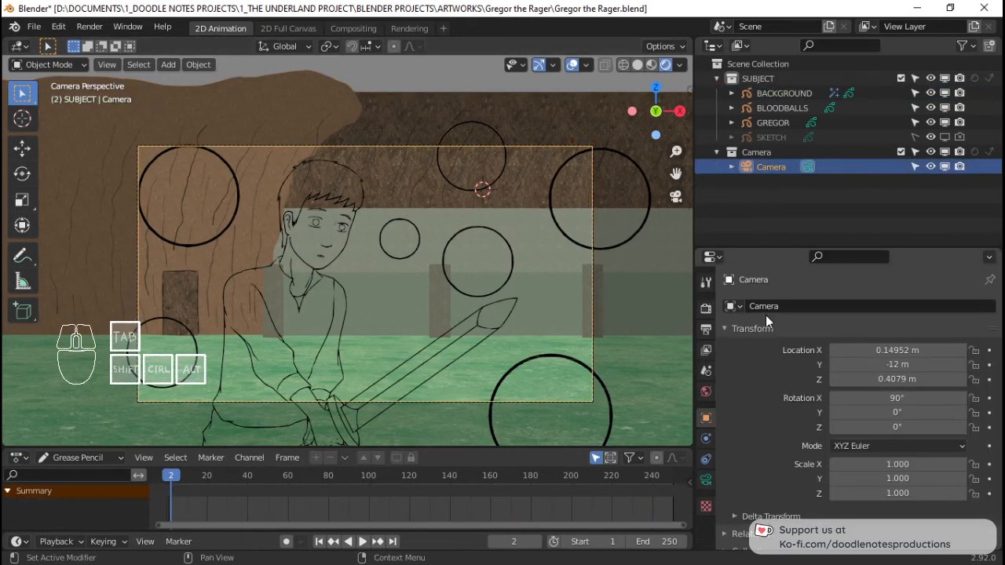
scroll(766, 315, "down", 4)
left_click(706, 480)
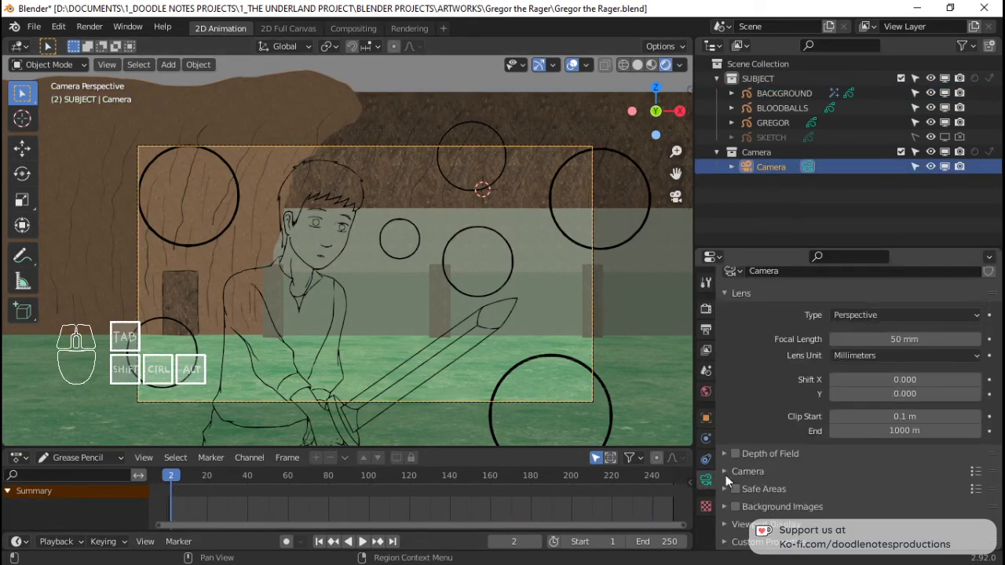
left_click(760, 454)
scroll(848, 472, "down", 2)
left_click(911, 477)
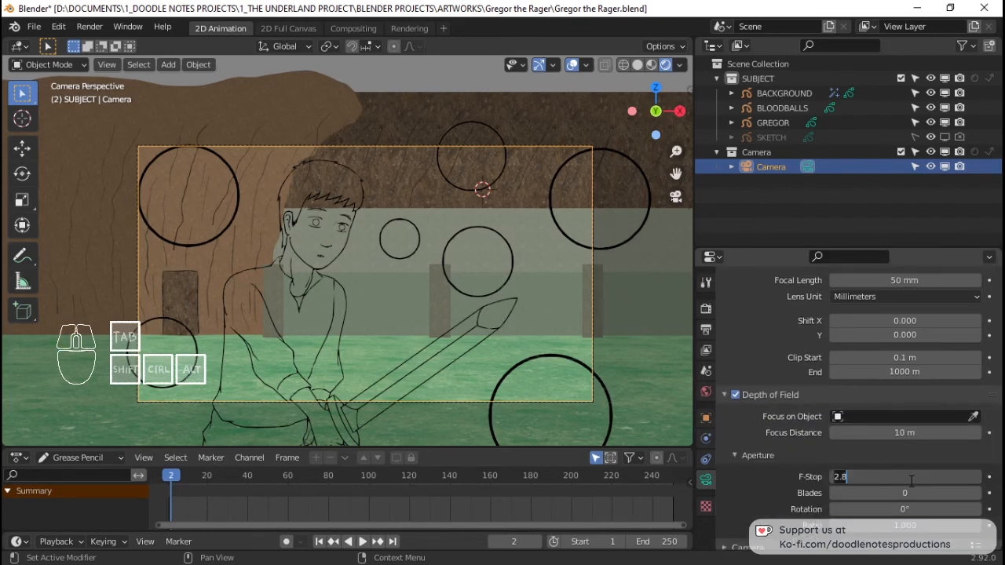
type(".5")
key("Return")
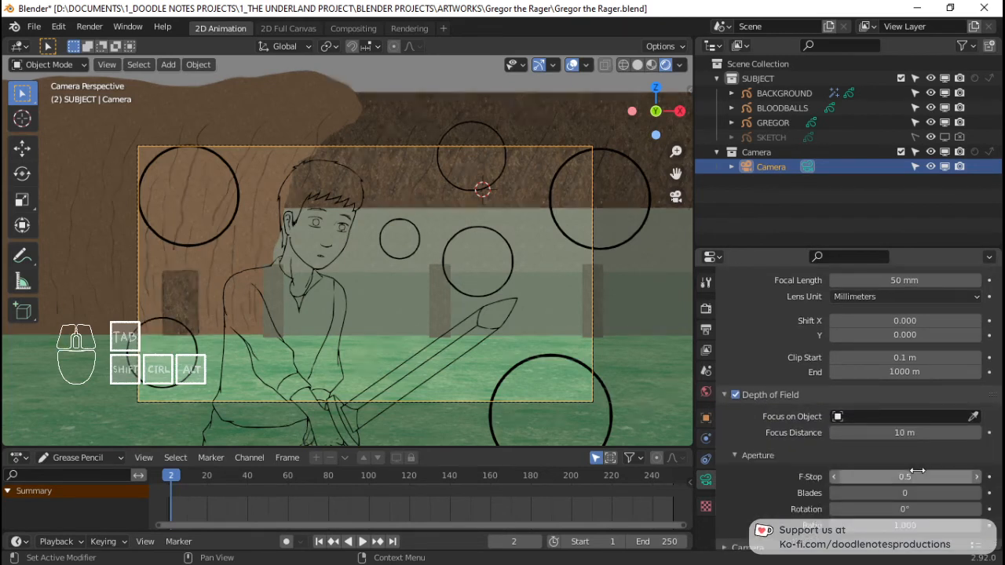
Step: Lower the camera's aperture F-Stop to 0.2 for a stronger background blur
scroll(485, 306, "up", 6)
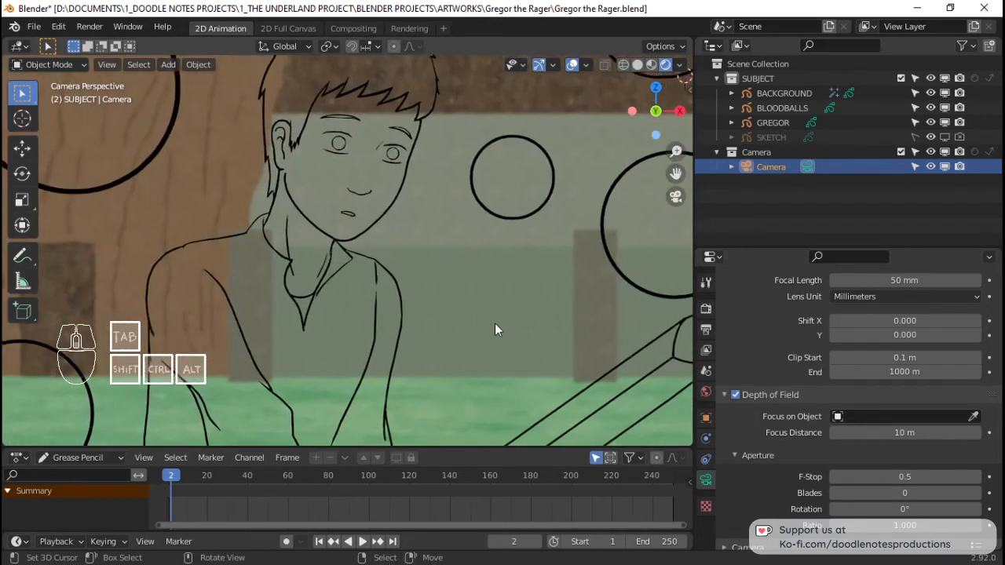
scroll(495, 323, "down", 6)
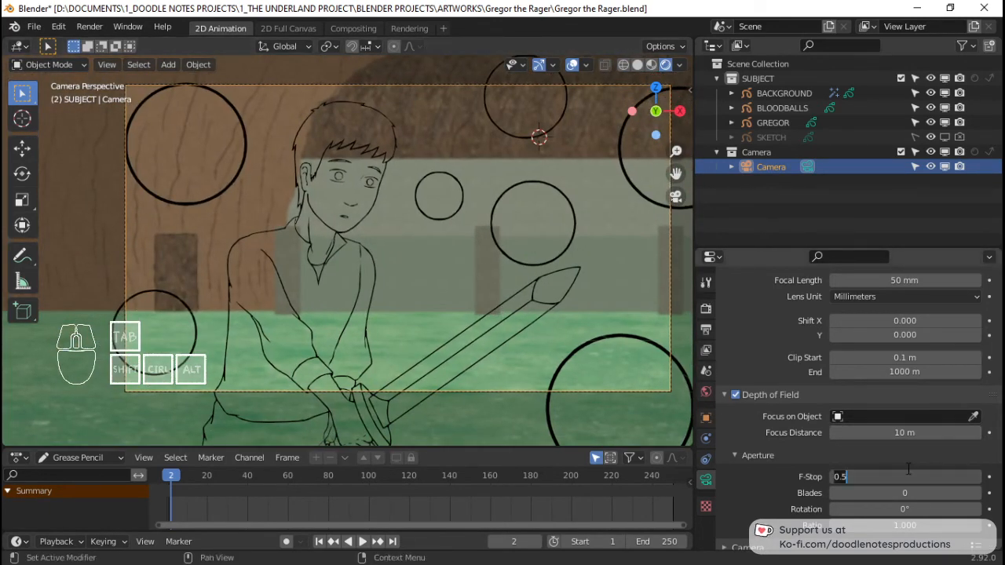
key("Return")
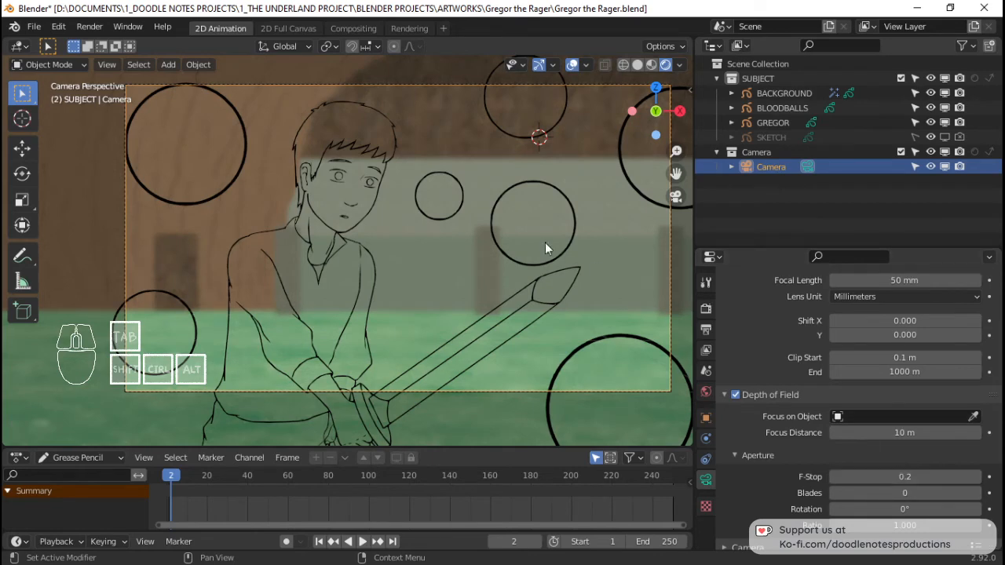
scroll(498, 265, "up", 1)
middle_click_drag(498, 272, 498, 296, "shift")
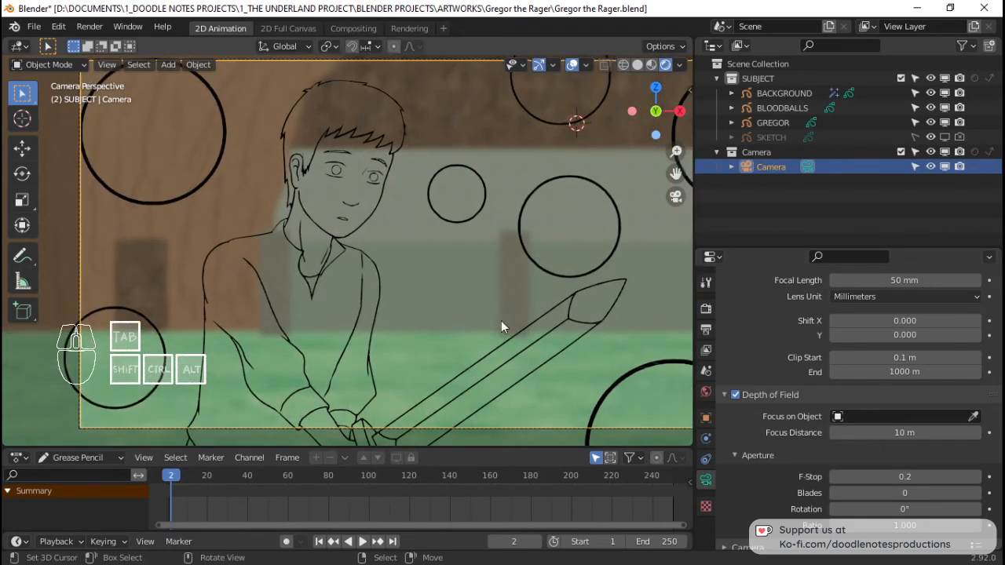
Step: Try moving the camera along its local Z axis to preview the blur and depth
key("g")
key("z")
key("z")
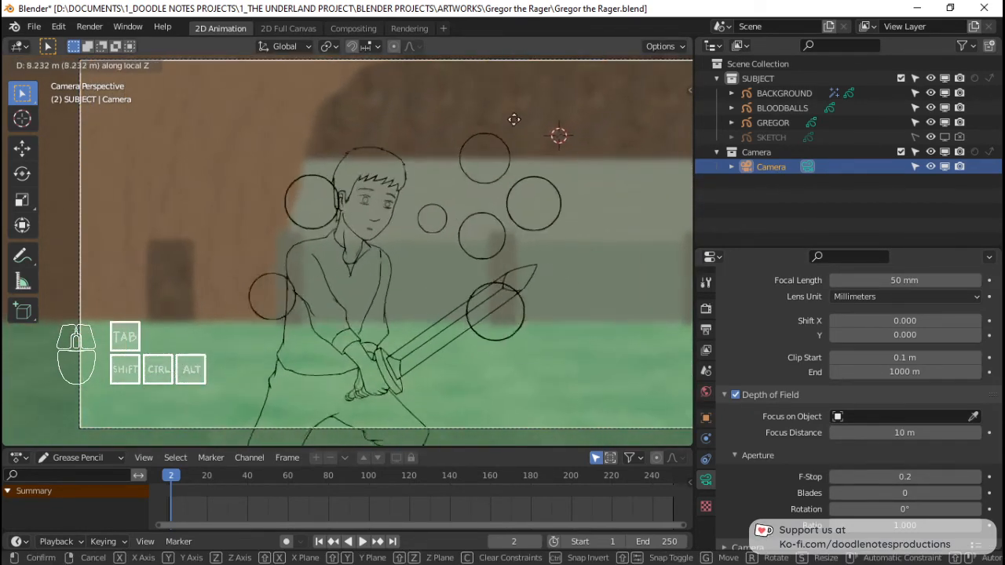
left_click(527, 422)
scroll(477, 219, "down", 3)
middle_click_drag(476, 220, 516, 246, "shift")
scroll(453, 255, "up", 1)
scroll(495, 252, "up", 1)
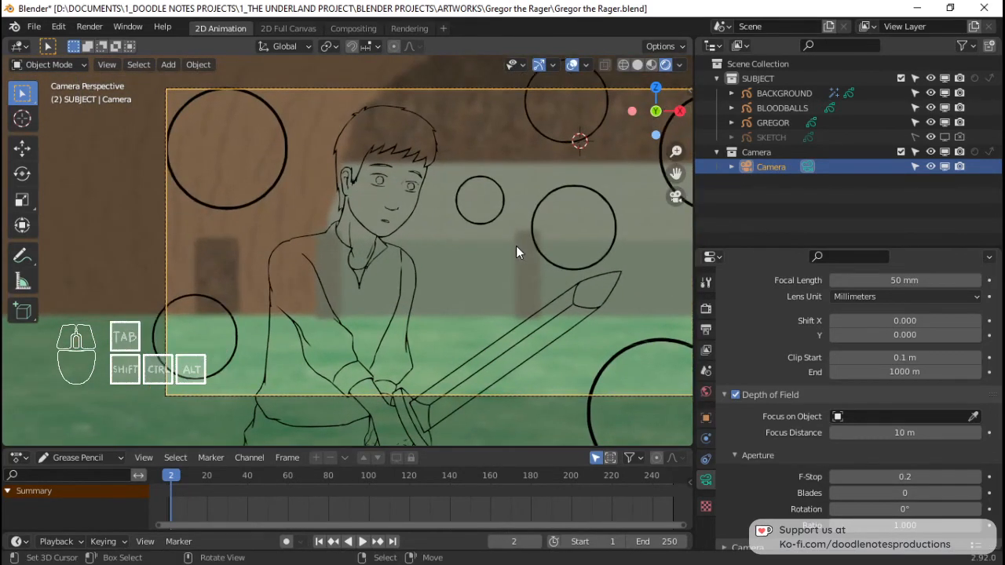
Step: Examine the blurred background in the camera frame and compare it with the whole set seen from outside the camera
scroll(329, 170, "down", 2)
middle_click_drag(507, 167, 467, 193, "shift")
scroll(457, 253, "up", 1)
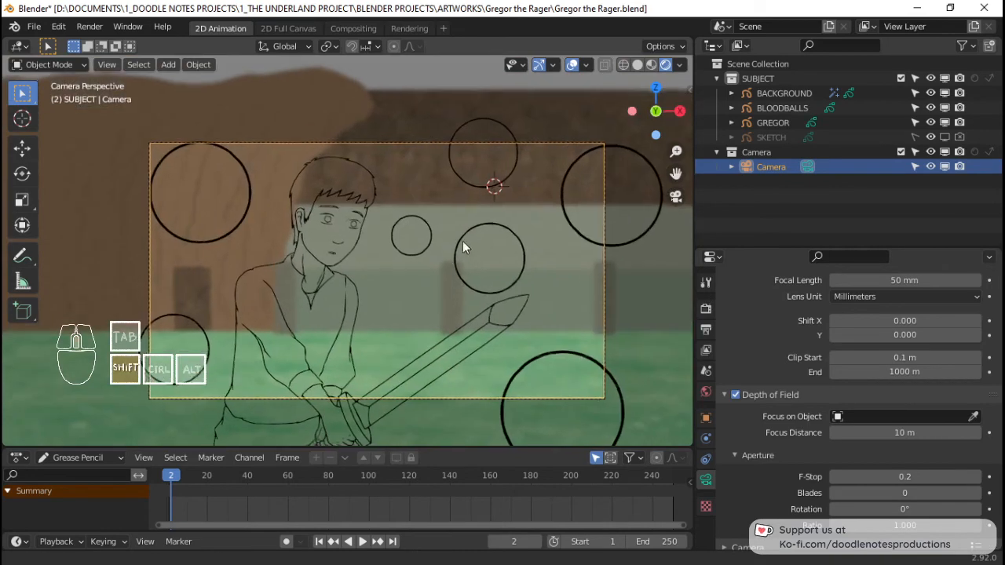
middle_click_drag(457, 254, 472, 230, "shift")
scroll(463, 238, "up", 2)
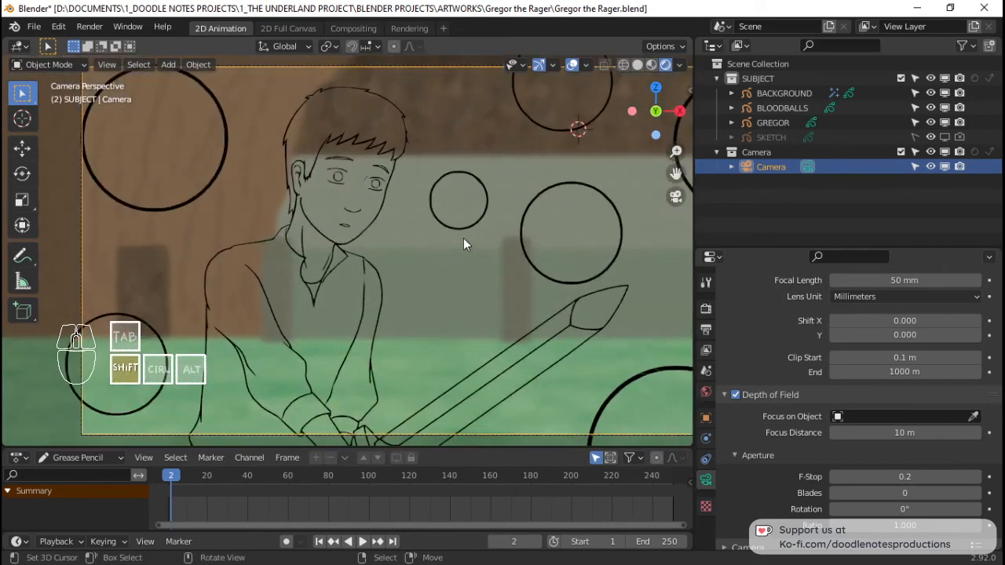
scroll(463, 238, "down", 2)
left_click(902, 91)
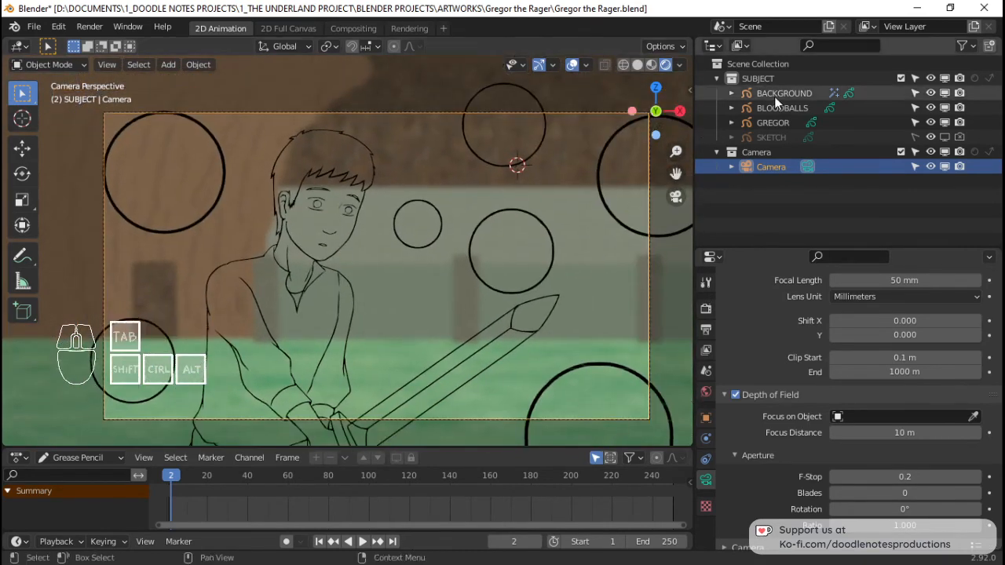
left_click(931, 93)
left_click(931, 93)
middle_click_drag(567, 210, 586, 238)
scroll(510, 264, "down", 3)
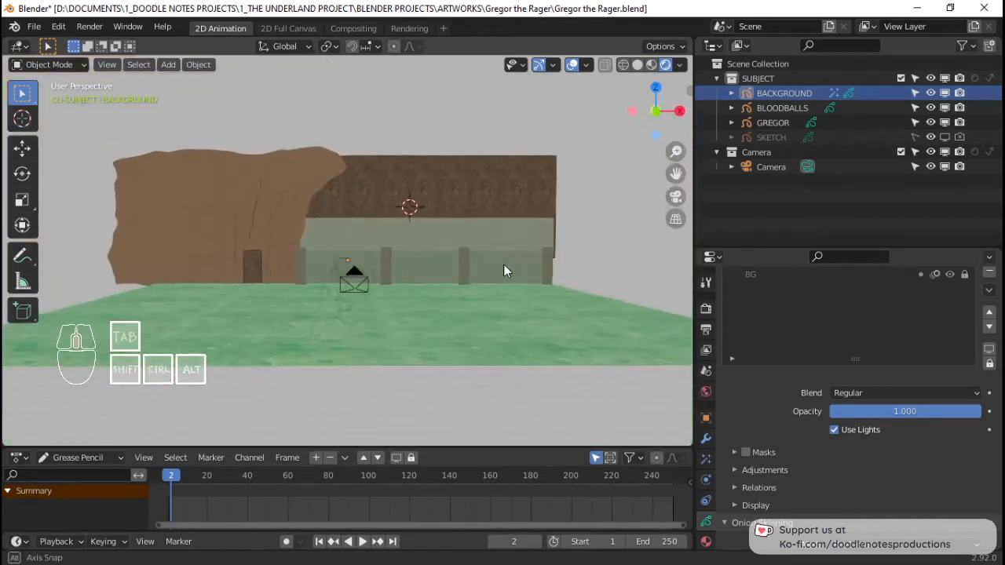
key("KP_0")
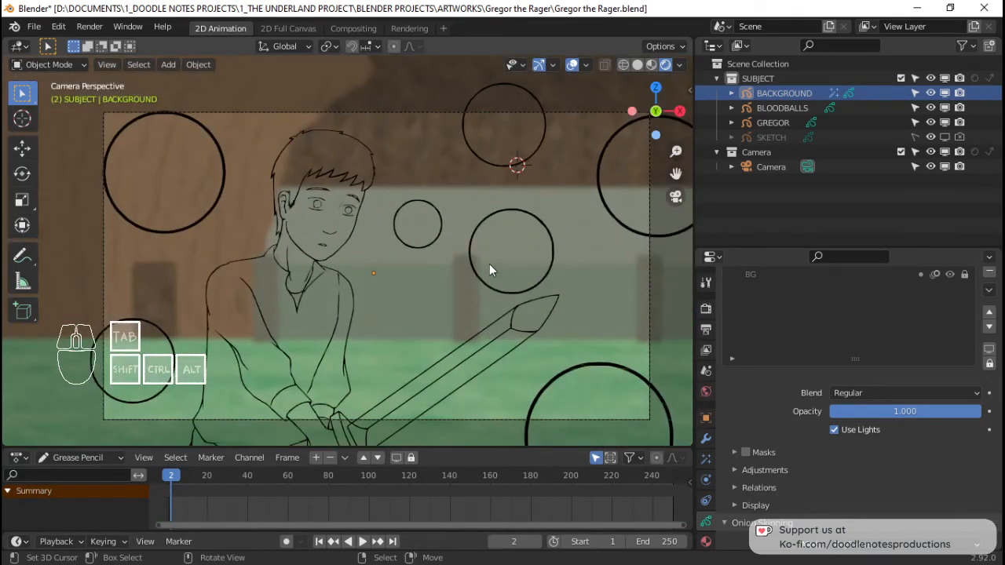
Step: Try shifting the camera freely across the scene to preview the parallax, and cancel the move
left_click(648, 317)
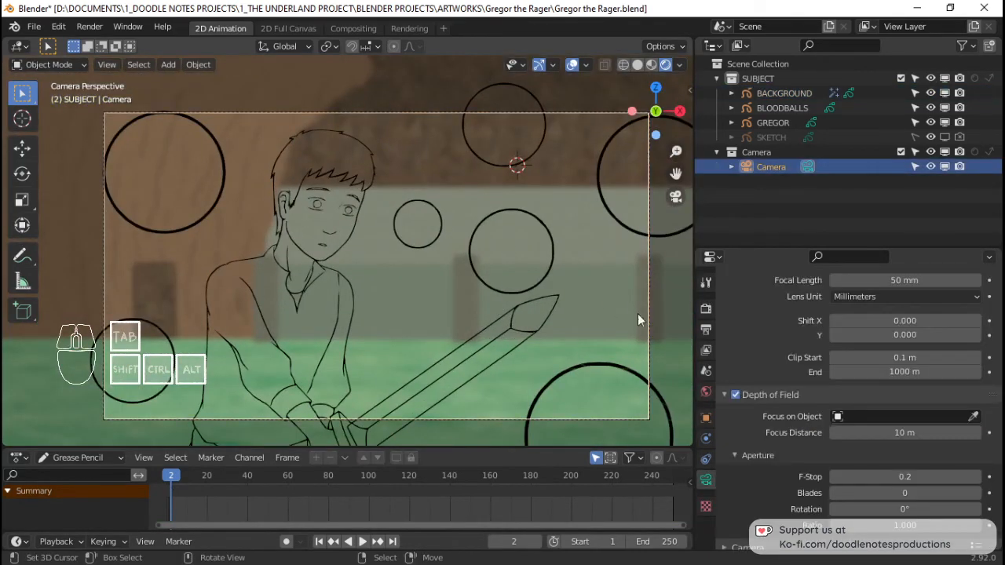
key("g")
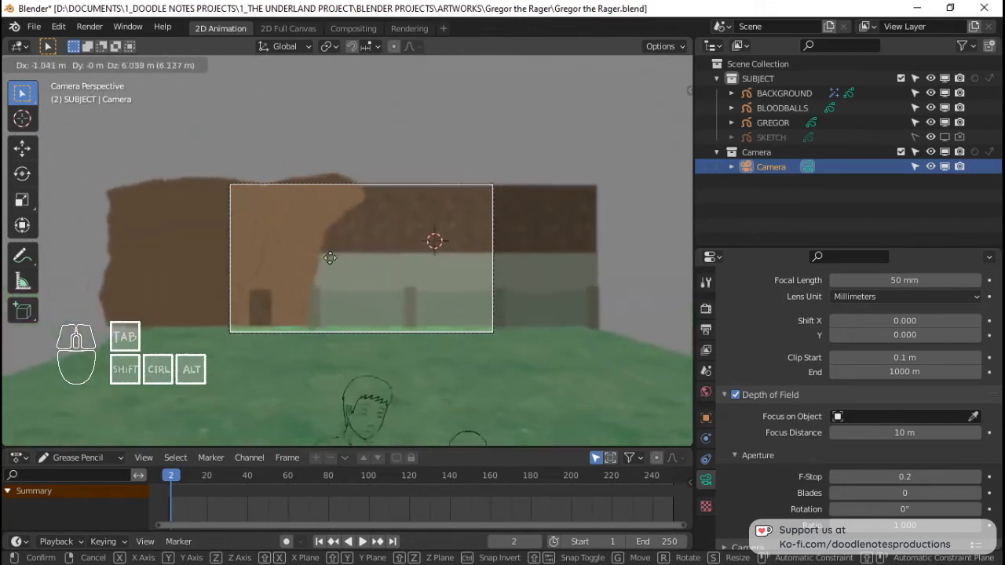
right_click(388, 273)
scroll(388, 272, "up", 4)
middle_click_drag(394, 283, 385, 273, "shift")
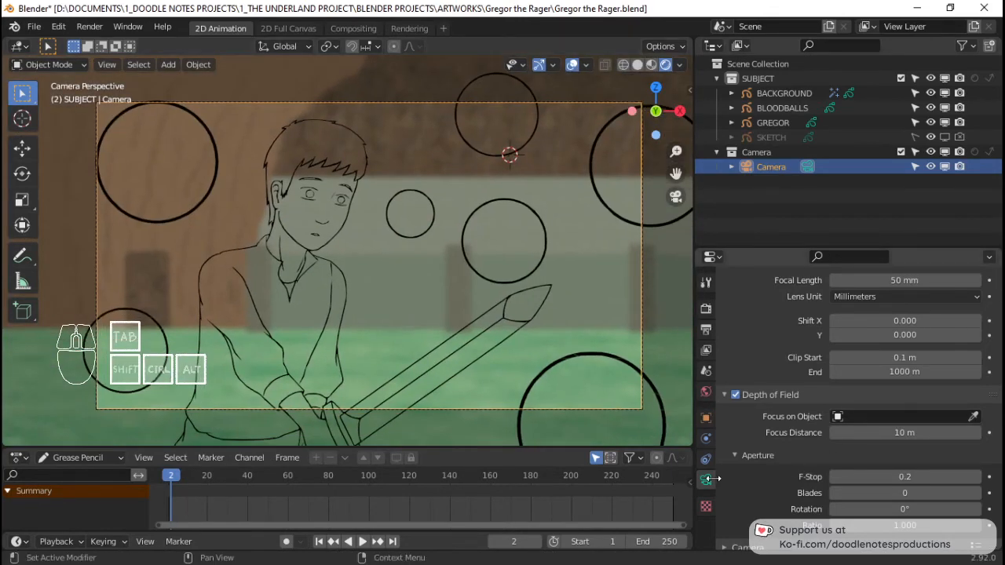
Step: Set the camera's Passepartout to 1.000 in its viewport display settings
scroll(803, 509, "down", 3)
left_click(746, 522)
scroll(809, 505, "down", 5)
left_click_drag(862, 499, 962, 500)
Step: Try pushing the camera in on Gregor's face and reframing it, and undo both camera moves
key("g")
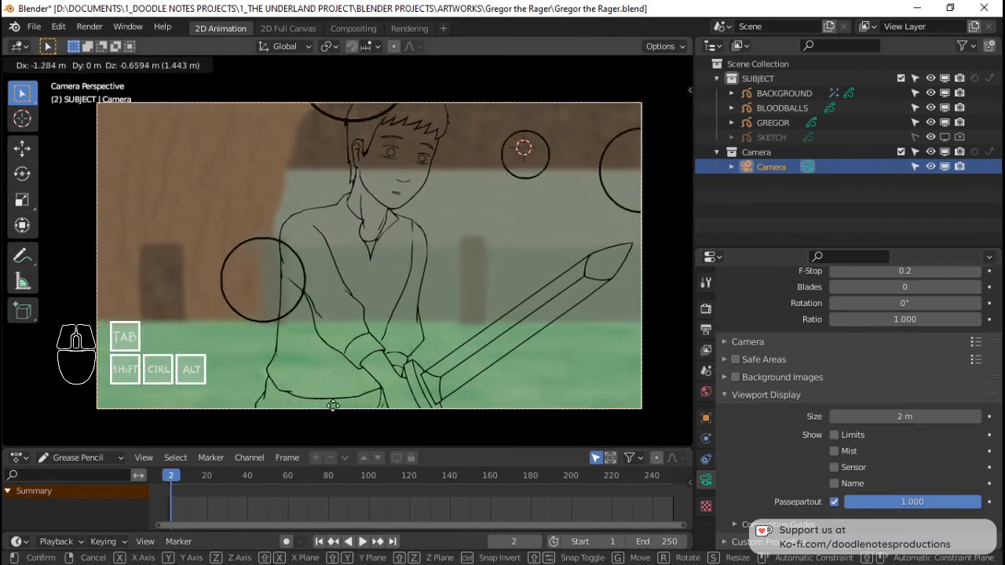
right_click(442, 254)
key("g")
key("z")
key("z")
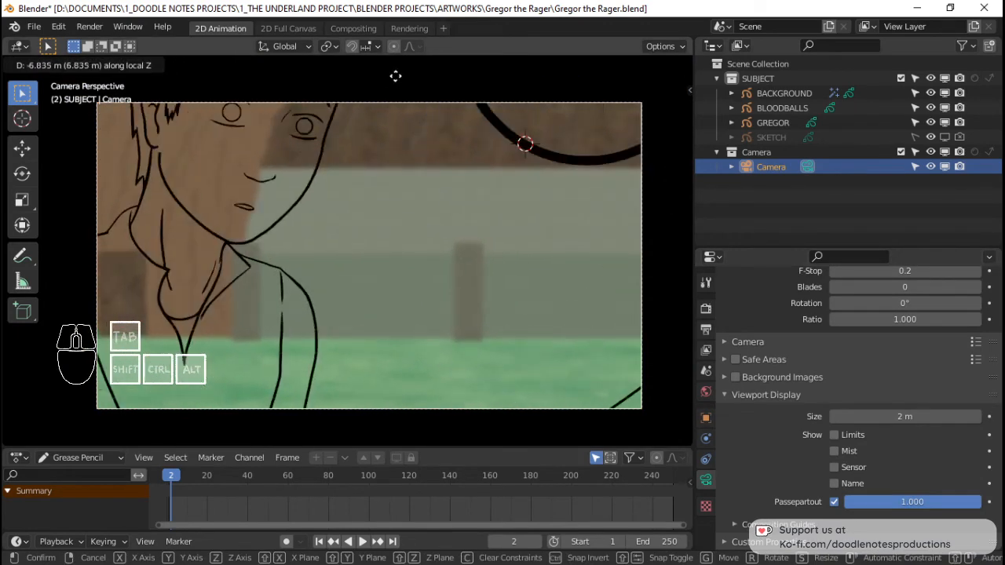
left_click(392, 73)
key("g")
left_click(334, 210)
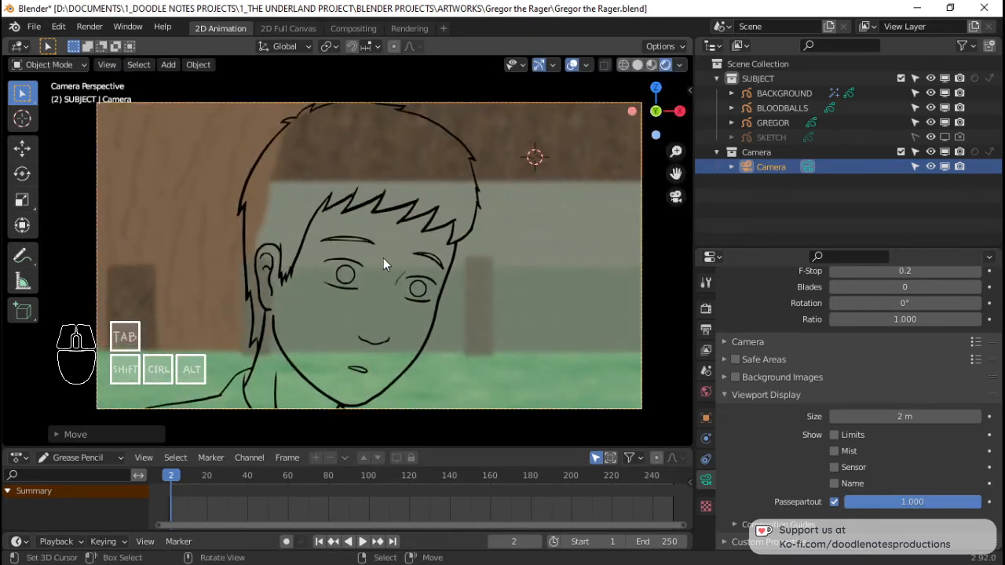
key("ctrl+z")
key("ctrl+z")
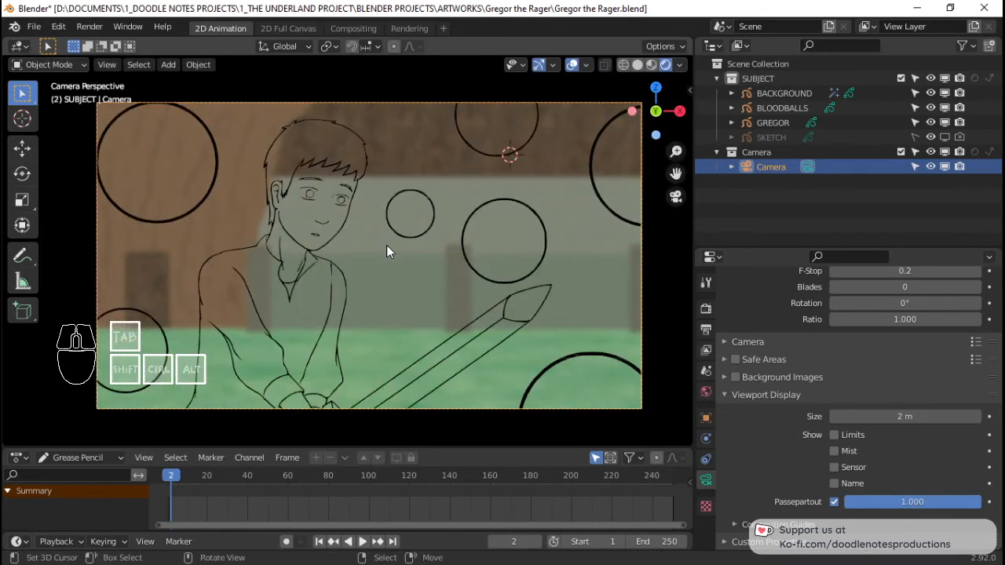
Step: Save the Gregor the Rager.blend file with the camera in its original framing
scroll(387, 252, "down", 2)
scroll(395, 292, "up", 6)
key("ctrl+s")
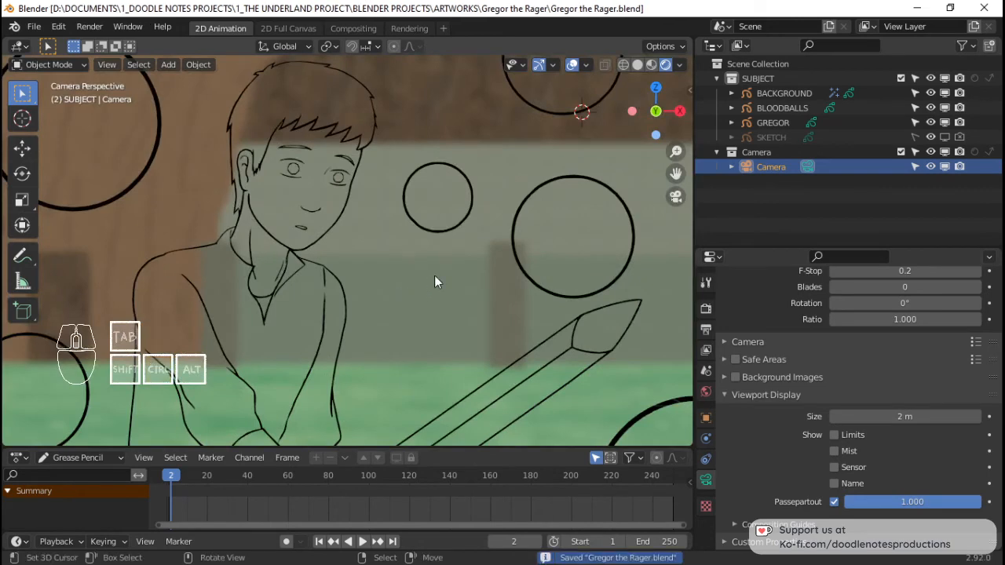
scroll(437, 283, "down", 4)
scroll(440, 288, "up", 2)
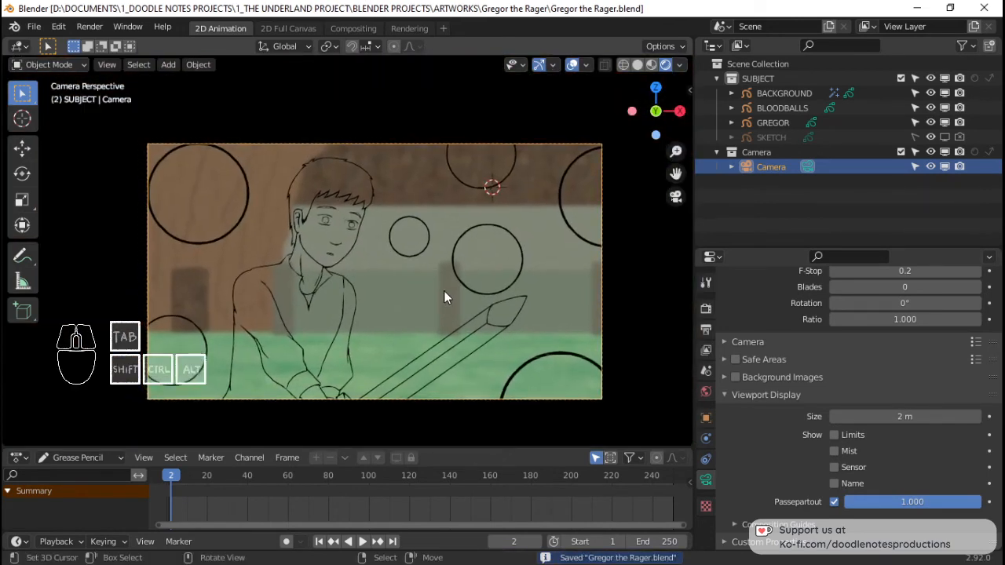
key("g")
key("Escape")
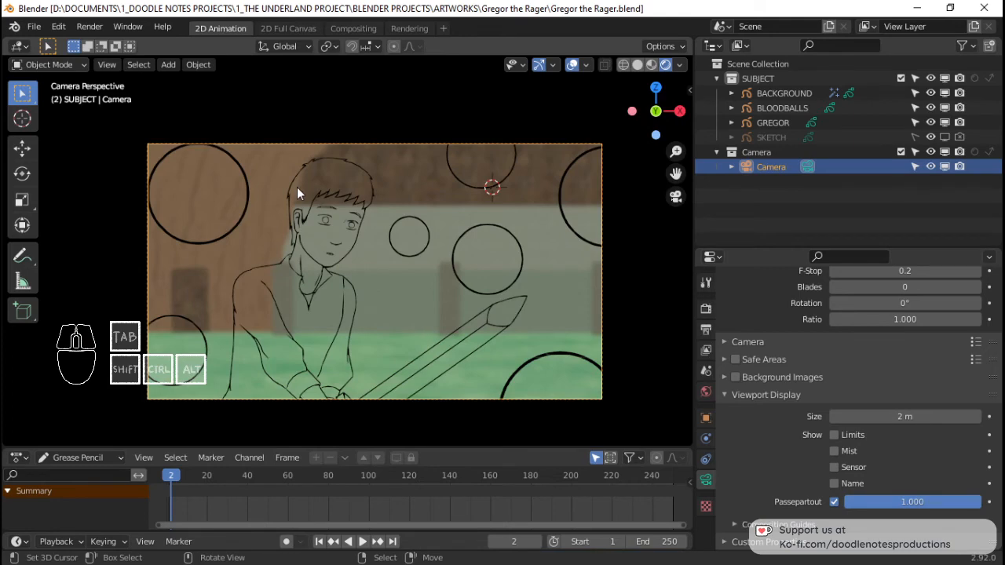
scroll(329, 239, "up", 2)
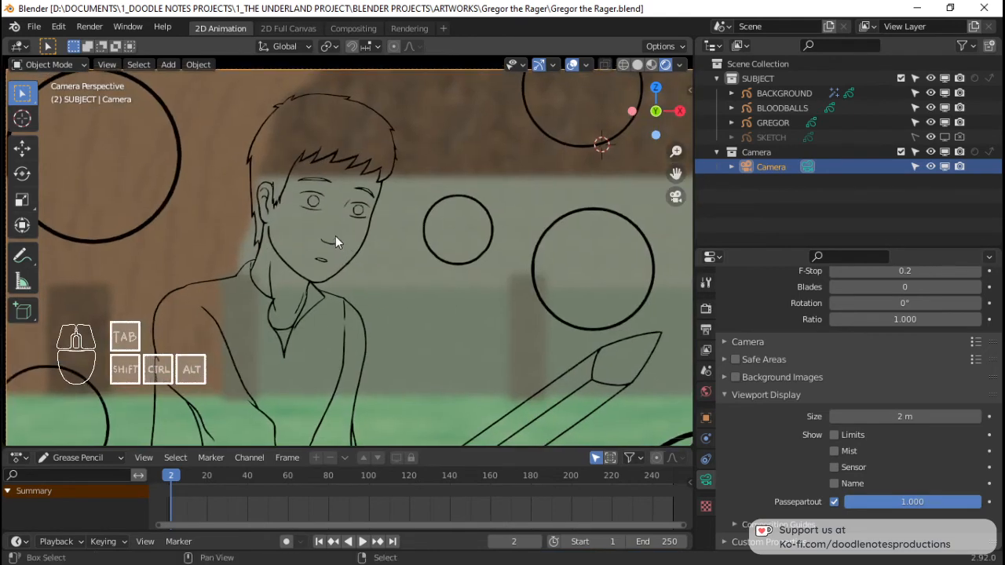
scroll(438, 277, "down", 5)
scroll(411, 296, "up", 3)
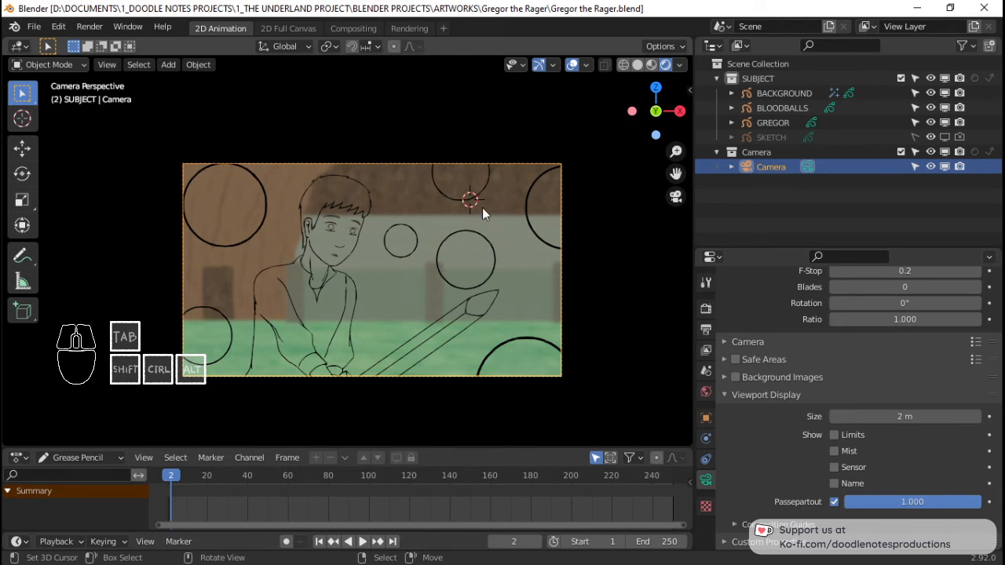
scroll(465, 236, "up", 3)
scroll(470, 259, "down", 3)
Step: Try sideways and local Z camera moves to preview the background parallax within the masked frame
key("g")
right_click(438, 267)
key("g")
right_click(425, 296)
key("g")
key("z")
key("z")
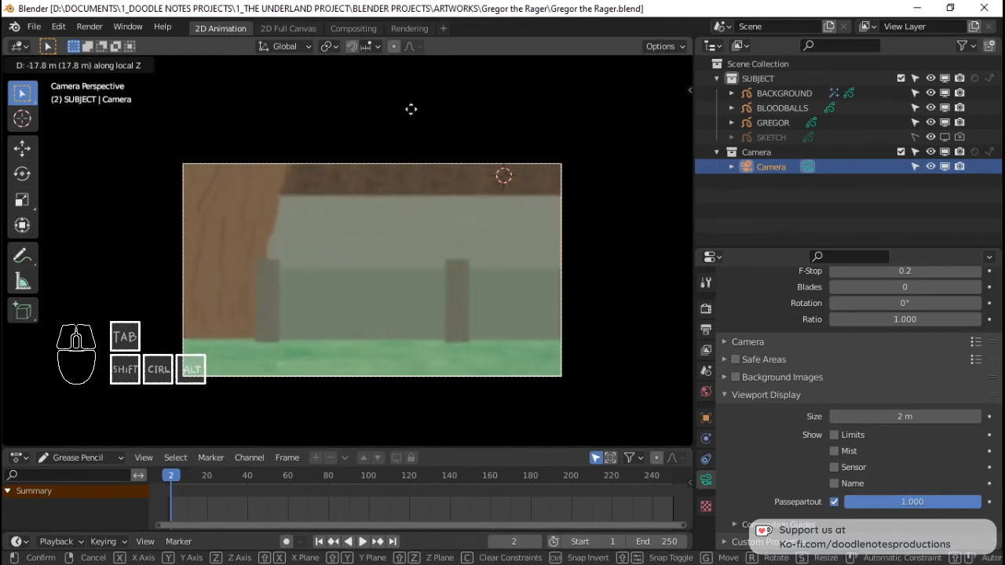
right_click(441, 274)
key("g")
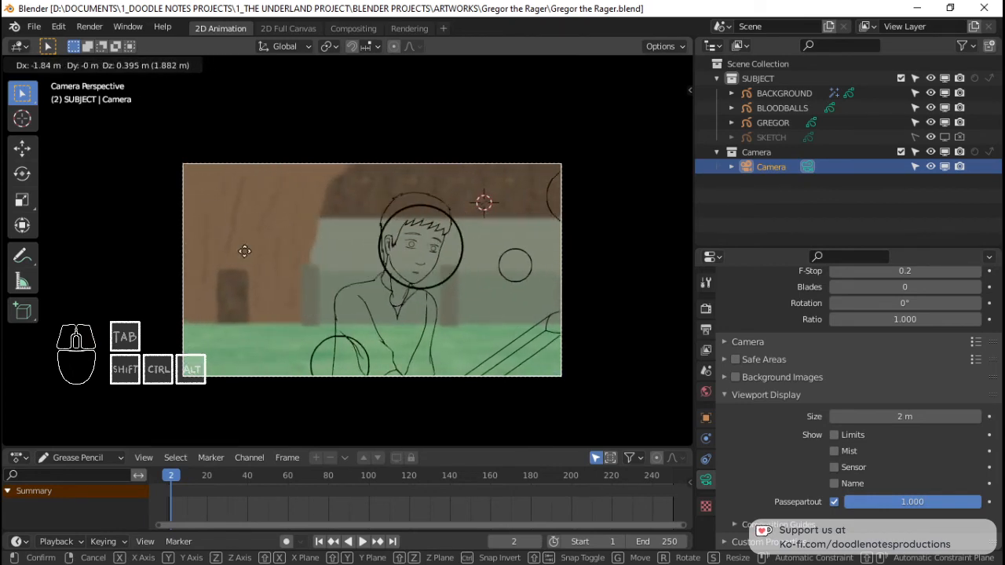
left_click(446, 285)
Step: Review the 3D set from outside the camera, return to the camera view and save the file
scroll(452, 287, "down", 2)
middle_click(391, 306)
scroll(421, 299, "down", 5)
middle_click_drag(431, 296, 490, 293)
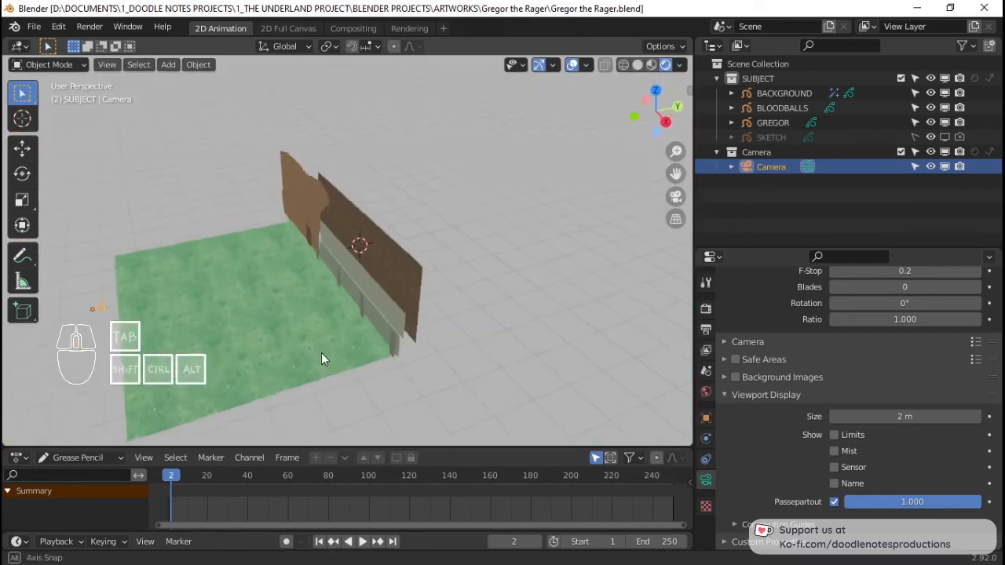
scroll(466, 356, "up", 2)
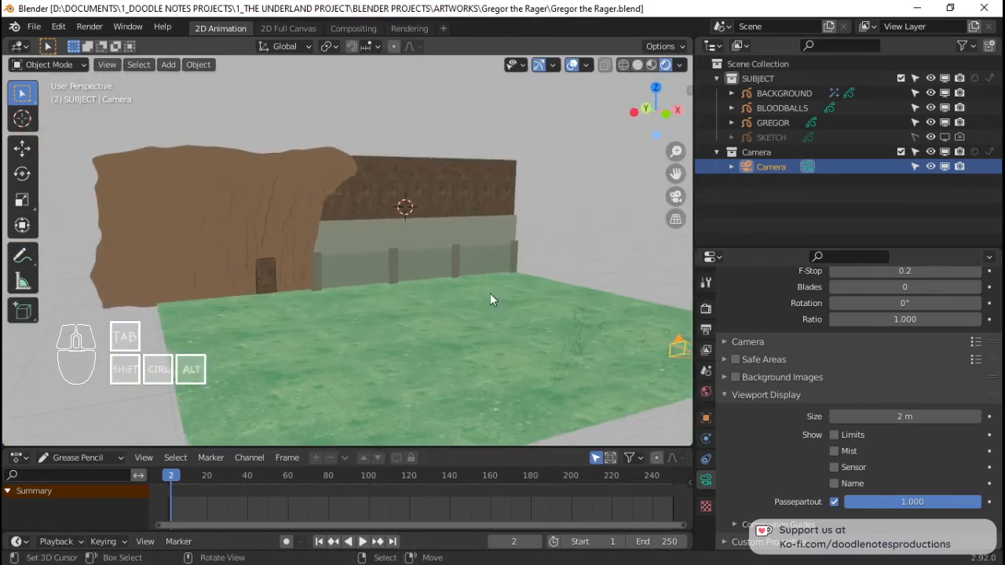
key("KP_0")
scroll(491, 297, "up", 5)
middle_click_drag(506, 294, 481, 275, "shift")
key("ctrl+s")
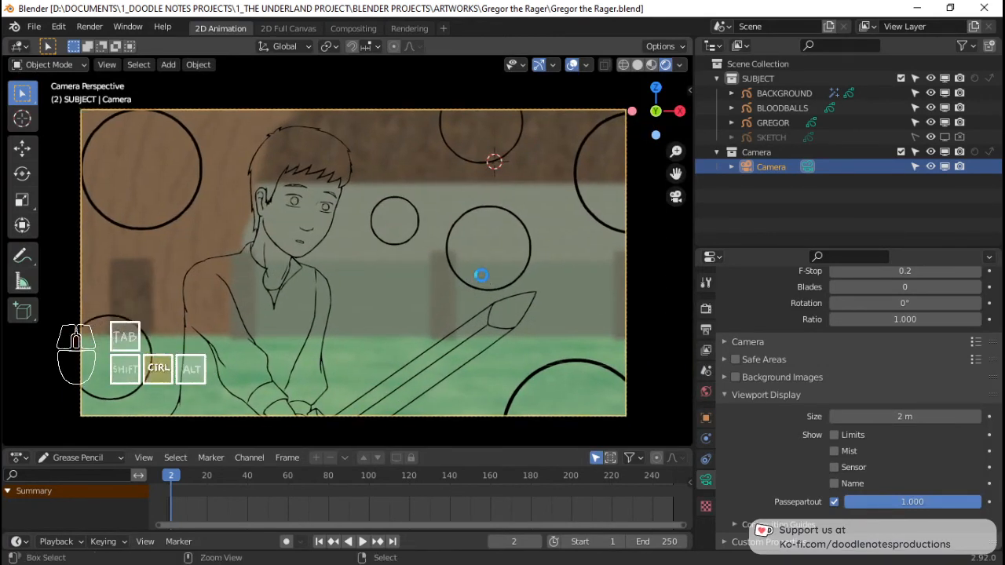